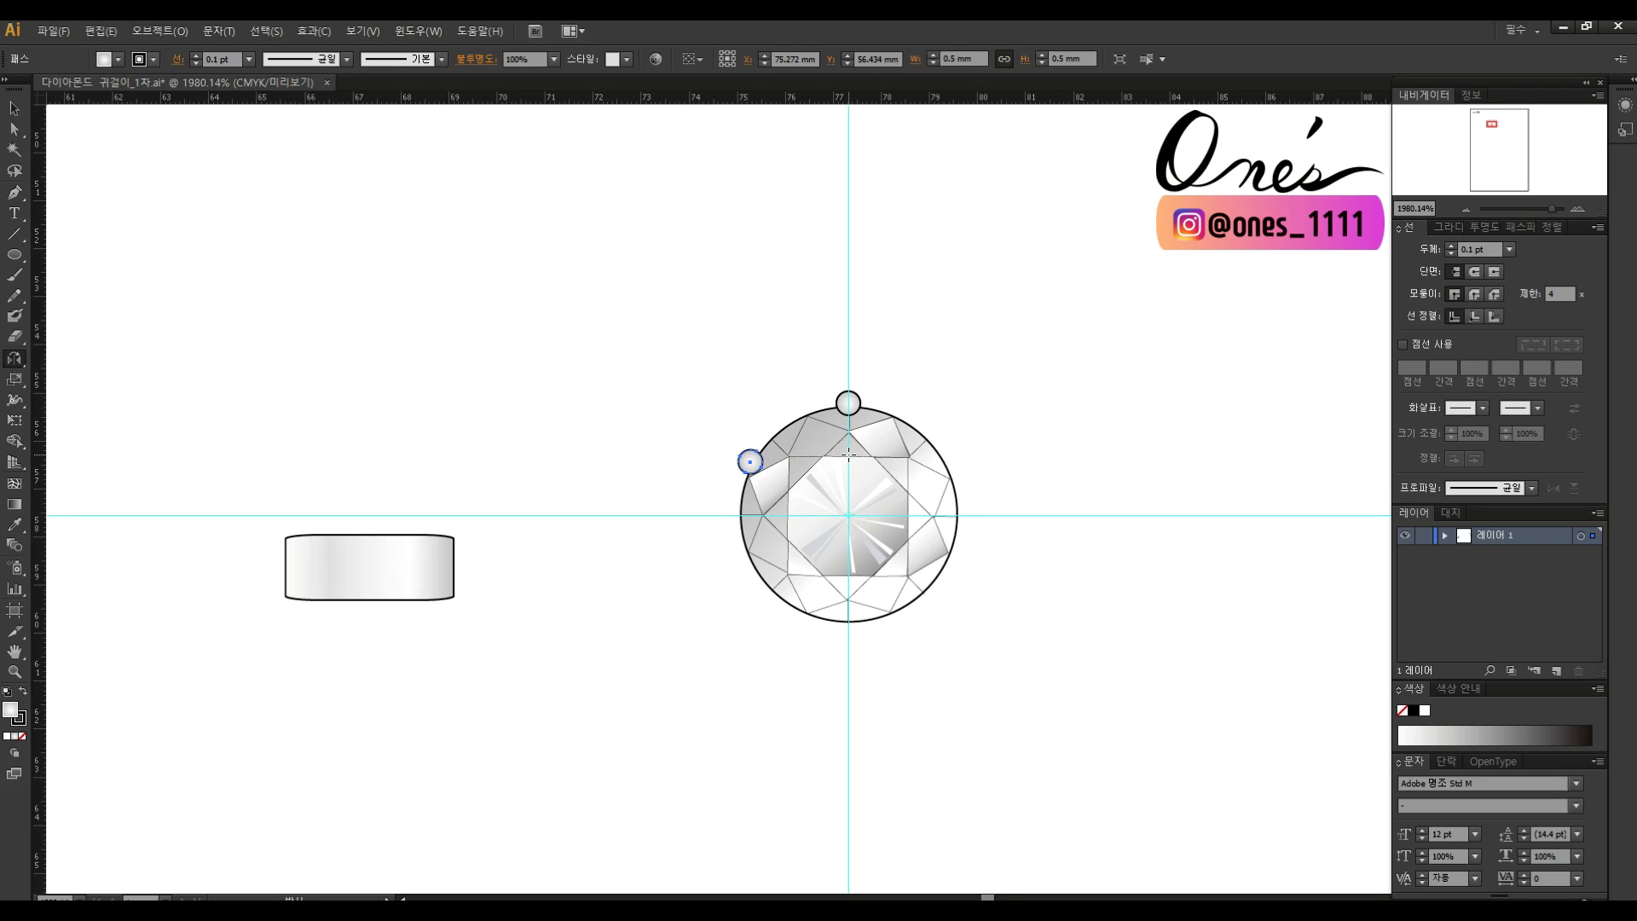
Mirror the upper two prongs around the diamond's centre to complete a ring of six prongs.
left_click(847, 402, "shift")
left_click(749, 462, "shift")
key("r")
left_click_drag(969, 566, 1025, 566)
key("v")
left_click(691, 362)
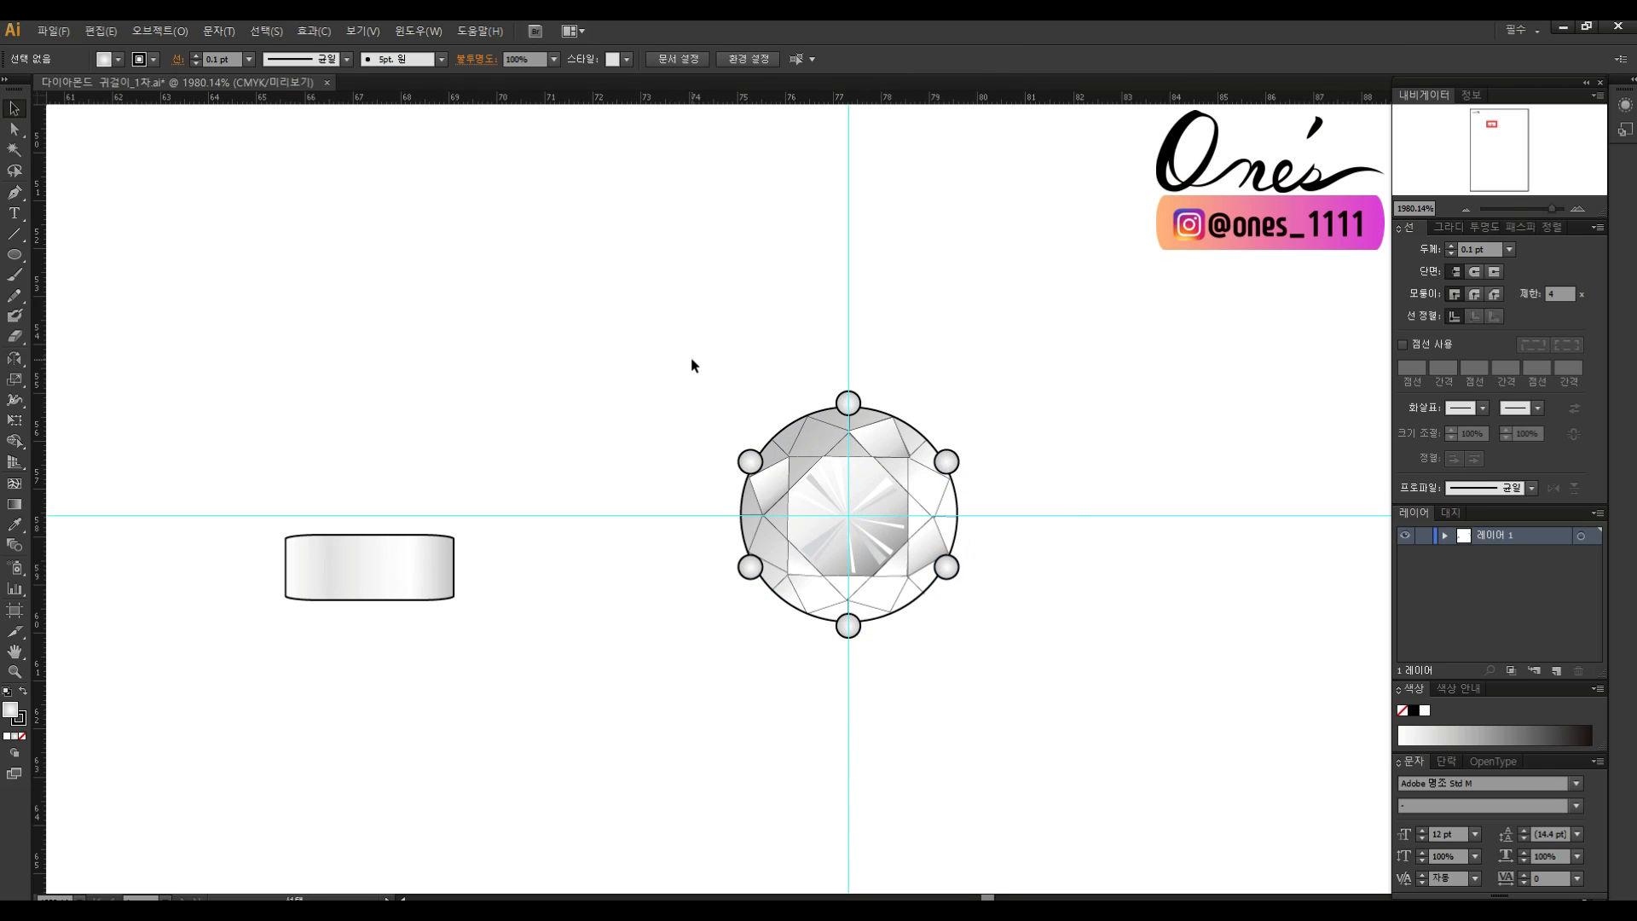
Draw a vertical line above the diamond, set its length to 8 mm and stand it on the top prong's centre.
left_click_drag(864, 341, 823, 492)
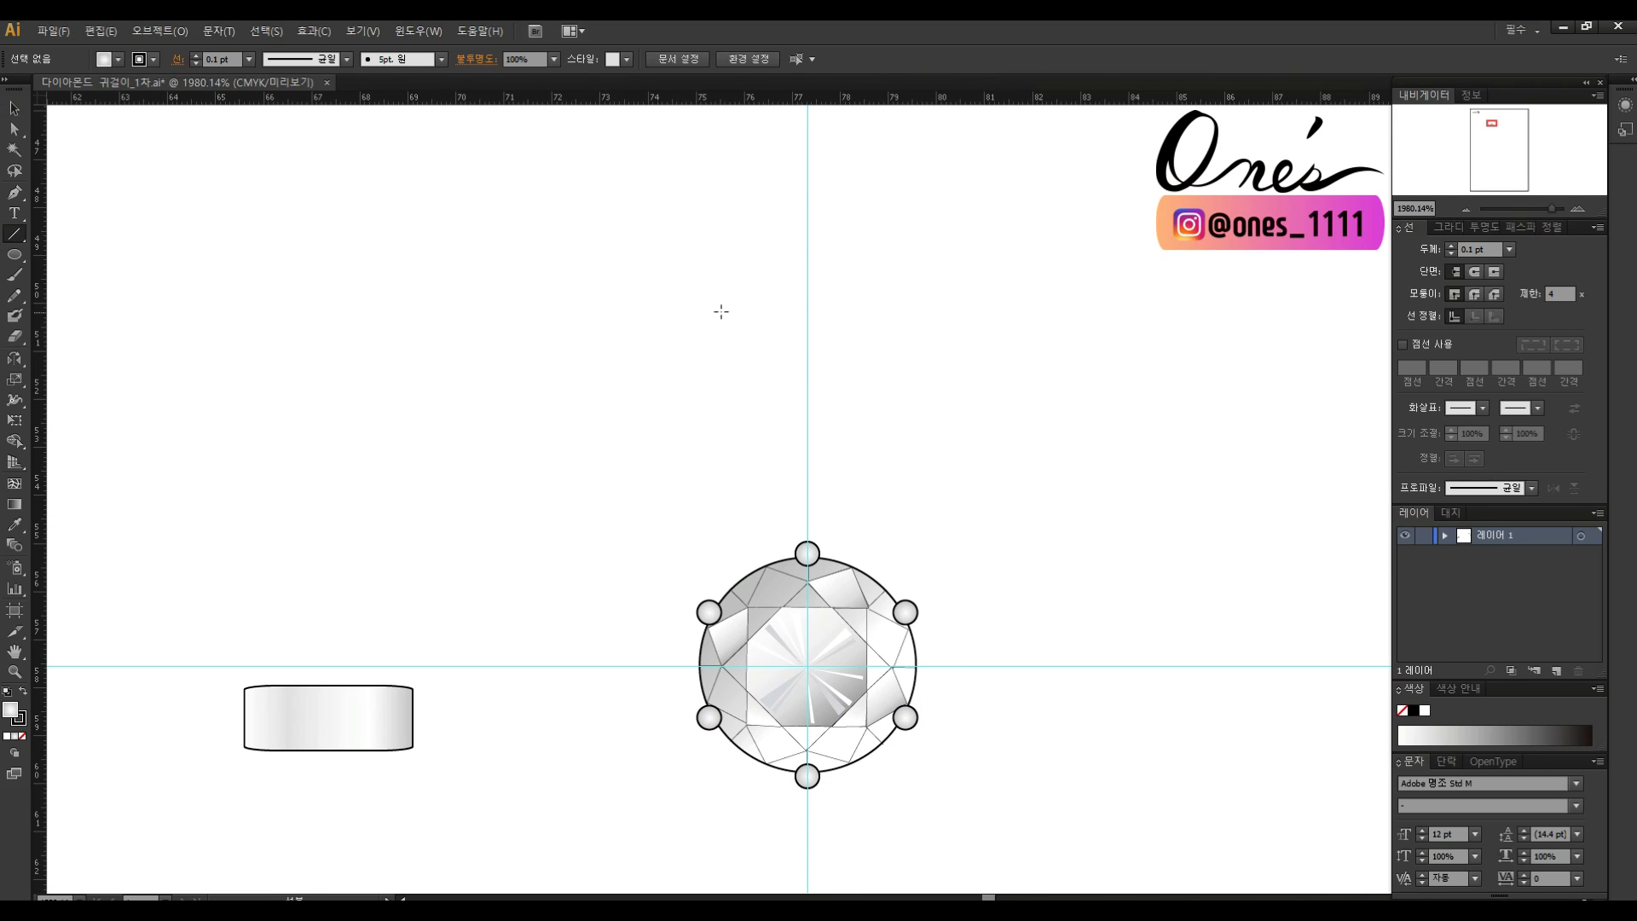
left_click_drag(589, 311, 590, 641)
type("v")
type("8")
key("Return")
left_click_drag(589, 516, 764, 403)
Place horizontal guides at the upper and lower ends of the 8 mm line.
left_click(906, 390)
left_click_drag(968, 369, 955, 409)
left_click(750, 244)
left_click_drag(815, 98, 799, 212)
left_click_drag(801, 98, 760, 595)
Rotate the line to horizontal and set its length to 1.8 mm.
left_click(935, 395)
left_click_drag(935, 395, 908, 490)
left_click(723, 341)
left_click_drag(735, 300, 811, 504)
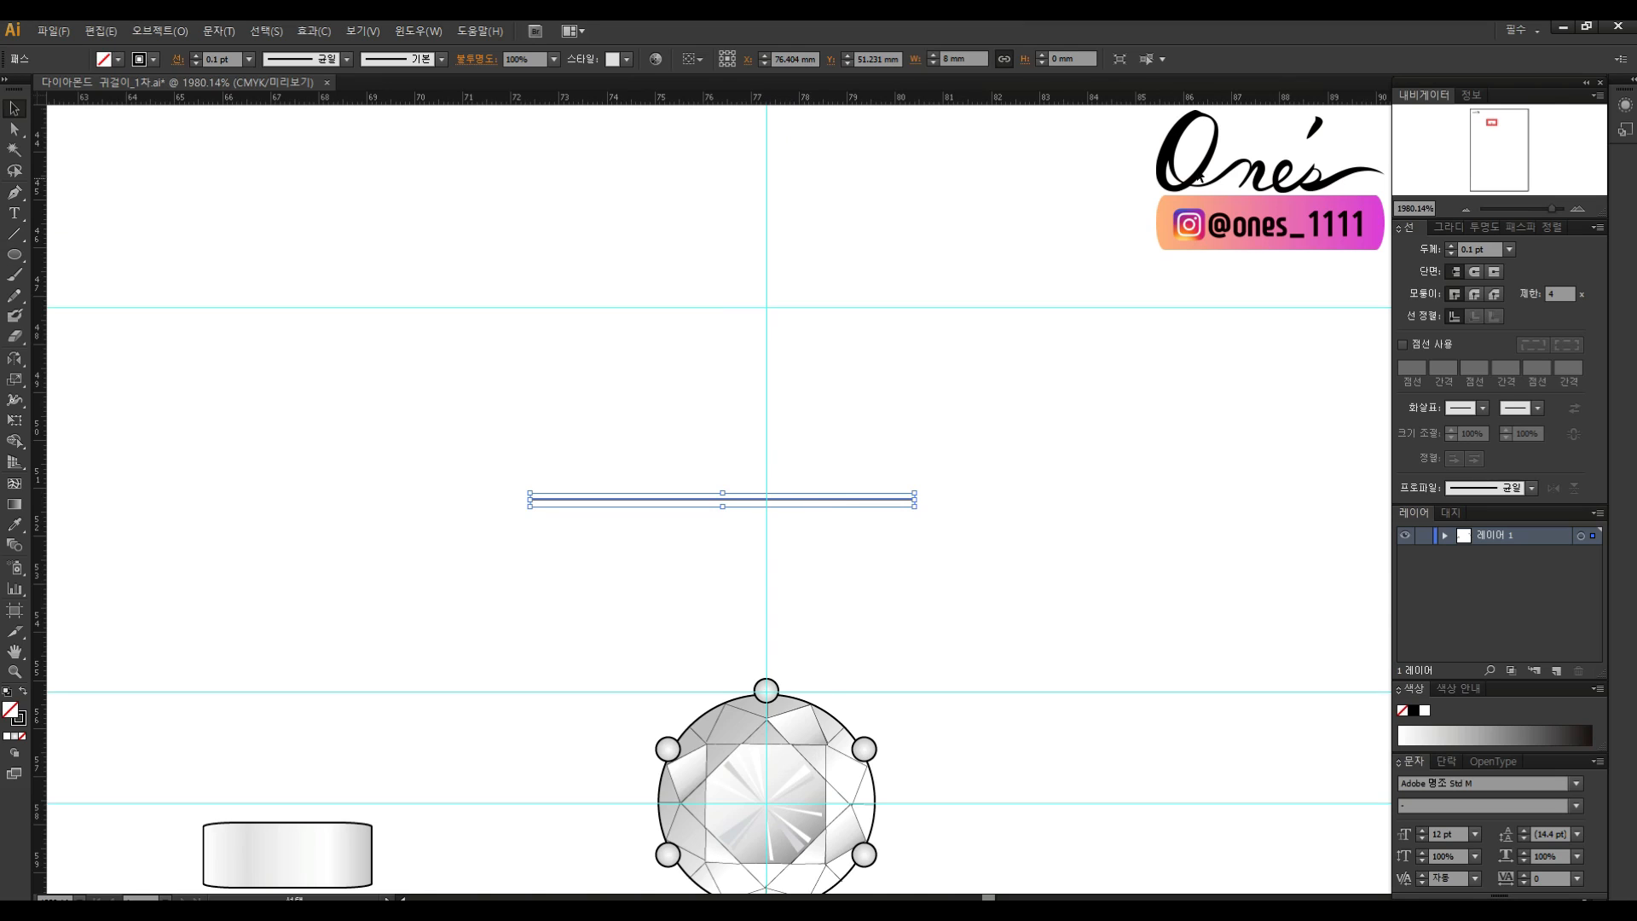
type("1.8")
key("Return")
Centre the short line on the middle guide, add vertical guides at both its ends, and delete the line.
left_click_drag(789, 293, 789, 292)
left_click_drag(37, 431, 807, 316)
left_click_drag(724, 264, 792, 297)
key("Delete")
Draw a rounded-rectangle bar about 1.8 mm wide and 9.3 mm long between the vertical guides, from the upper guide down into the diamond.
left_click_drag(1012, 618, 971, 497)
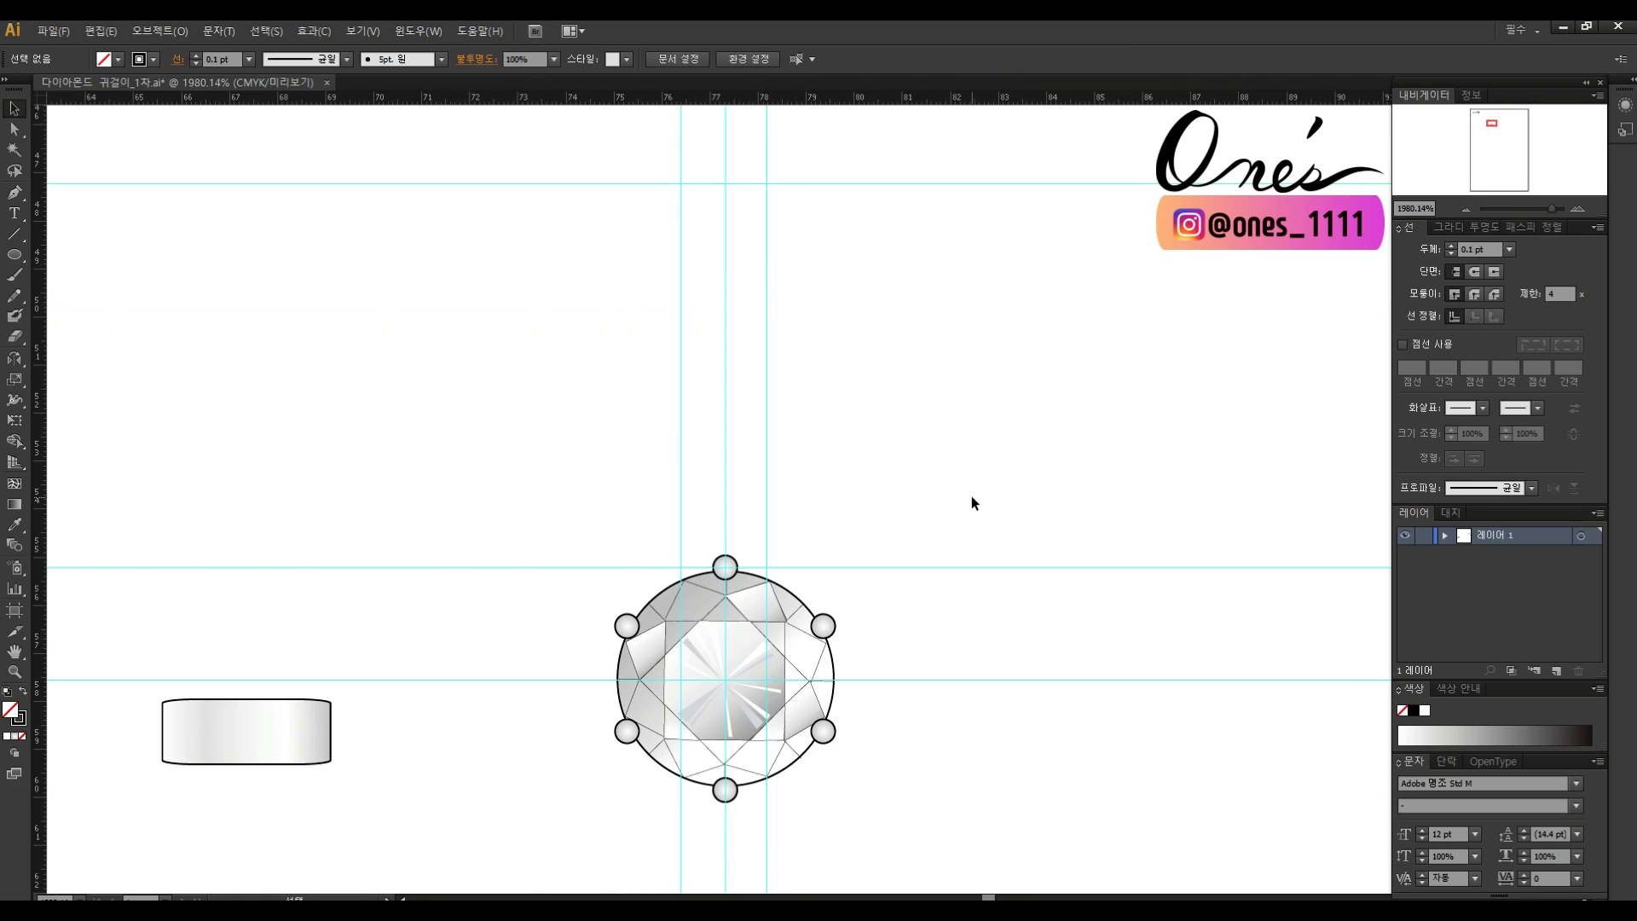
left_click(15, 253)
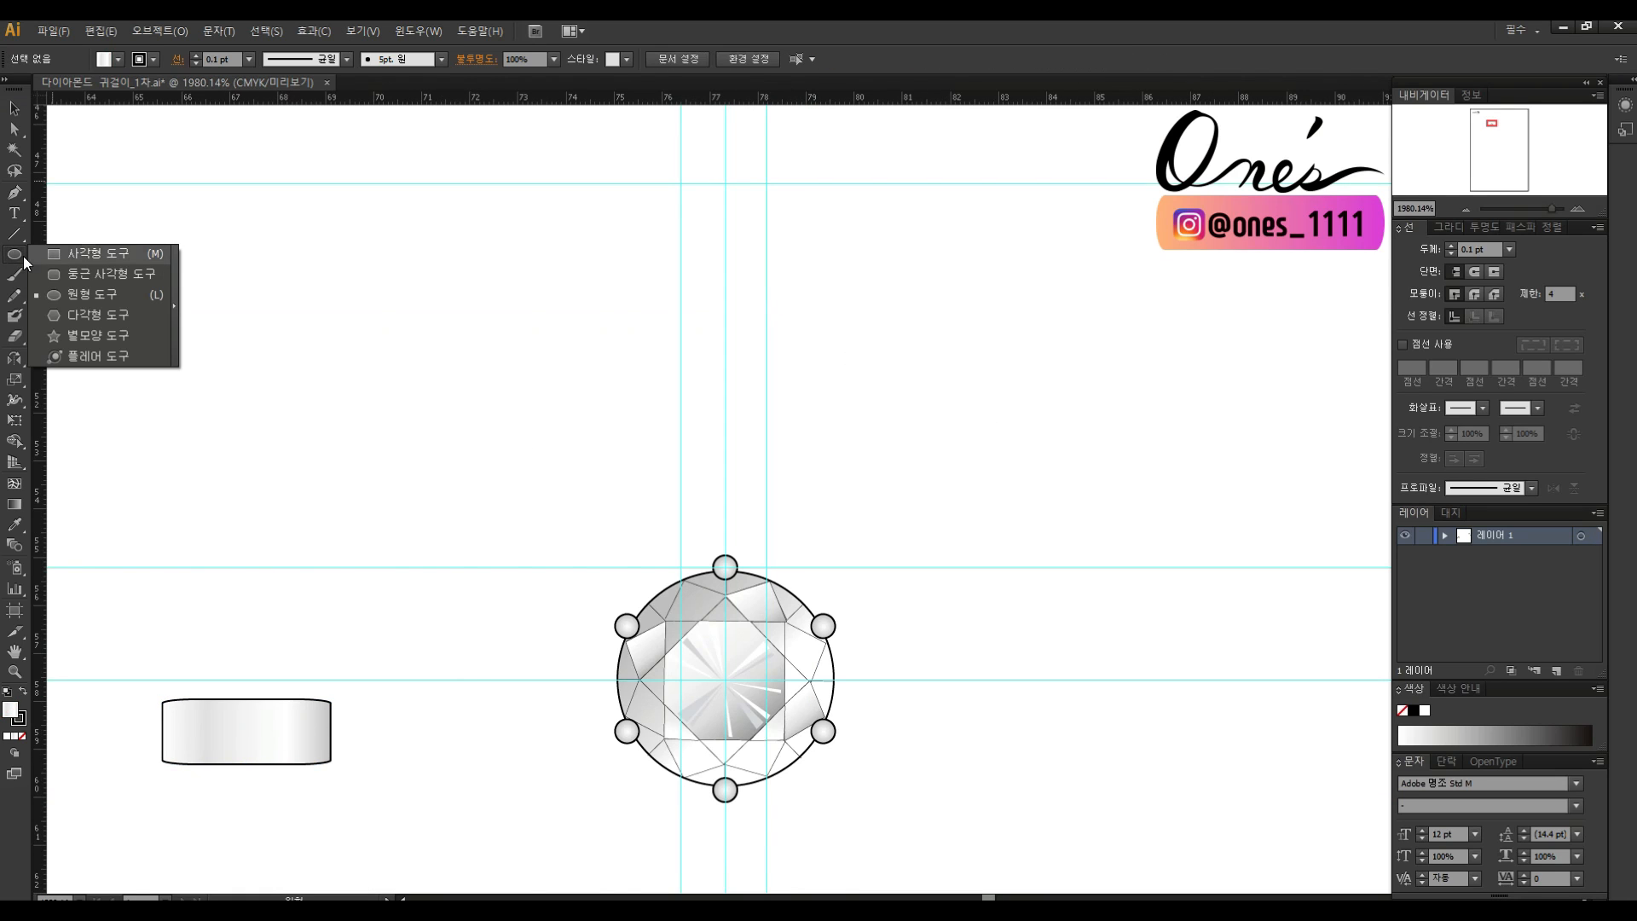
left_click(136, 274)
left_click_drag(681, 184, 765, 631)
key("v")
Bring the large diamond and its prongs in front of the bar.
left_click_drag(527, 529, 930, 862)
right_click(775, 670)
key("Escape")
key("ctrl+shift+]")
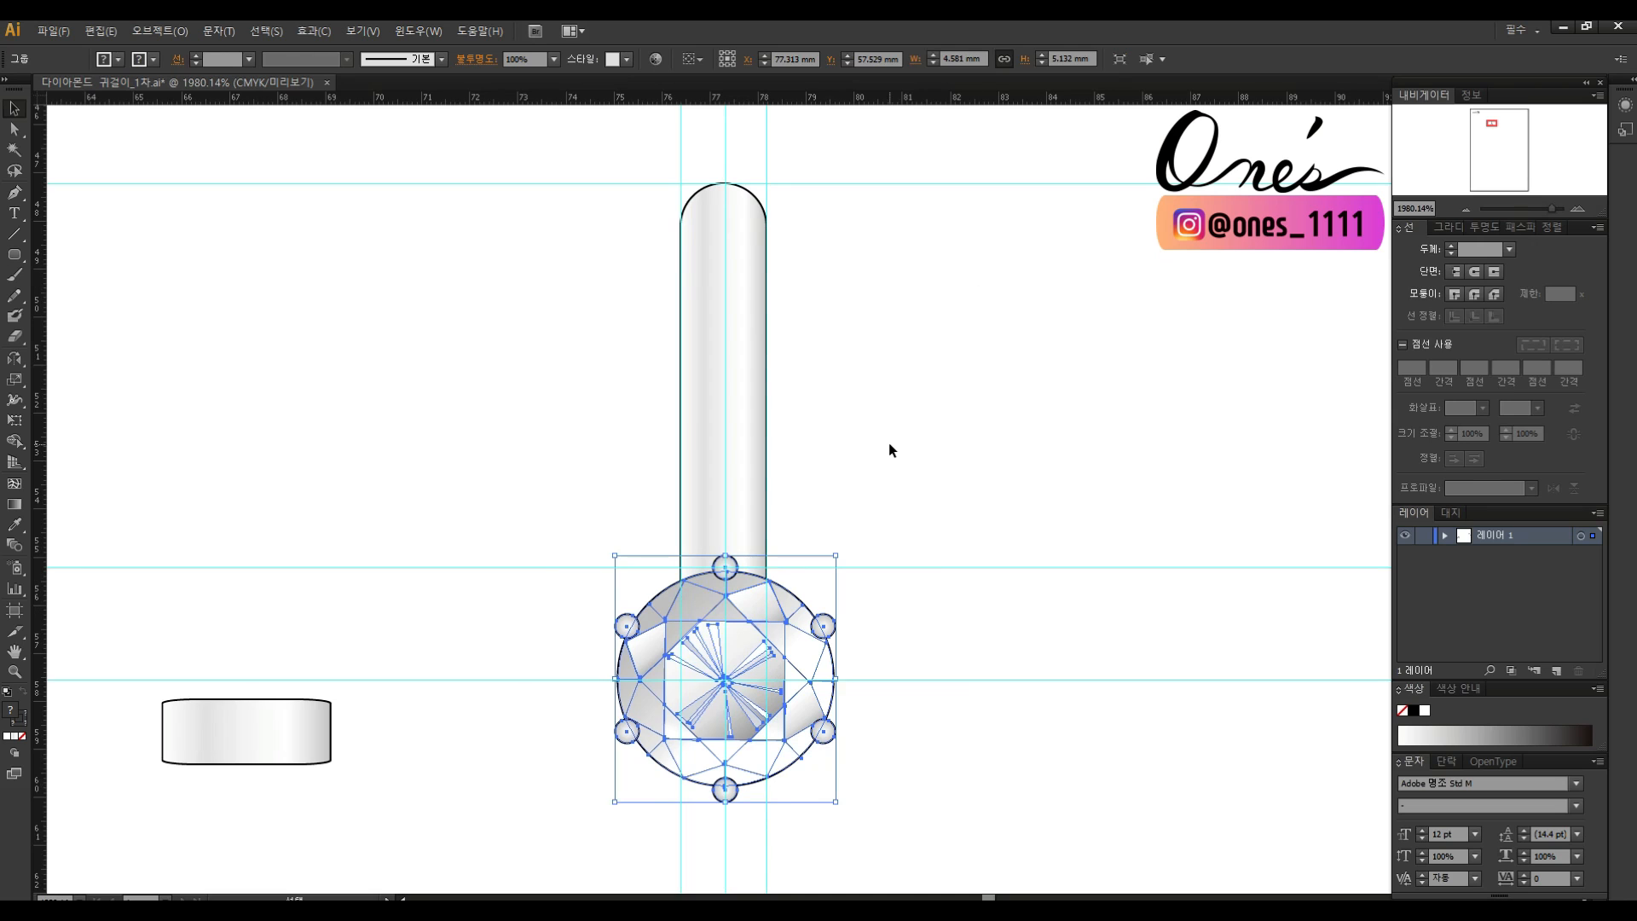
left_click(889, 444)
Reshape the bar's rounded upper end by adjusting its corner anchor points to a flatter curve.
key("z")
left_click(736, 330)
left_click_drag(839, 447, 935, 395)
key("a")
left_click(855, 308)
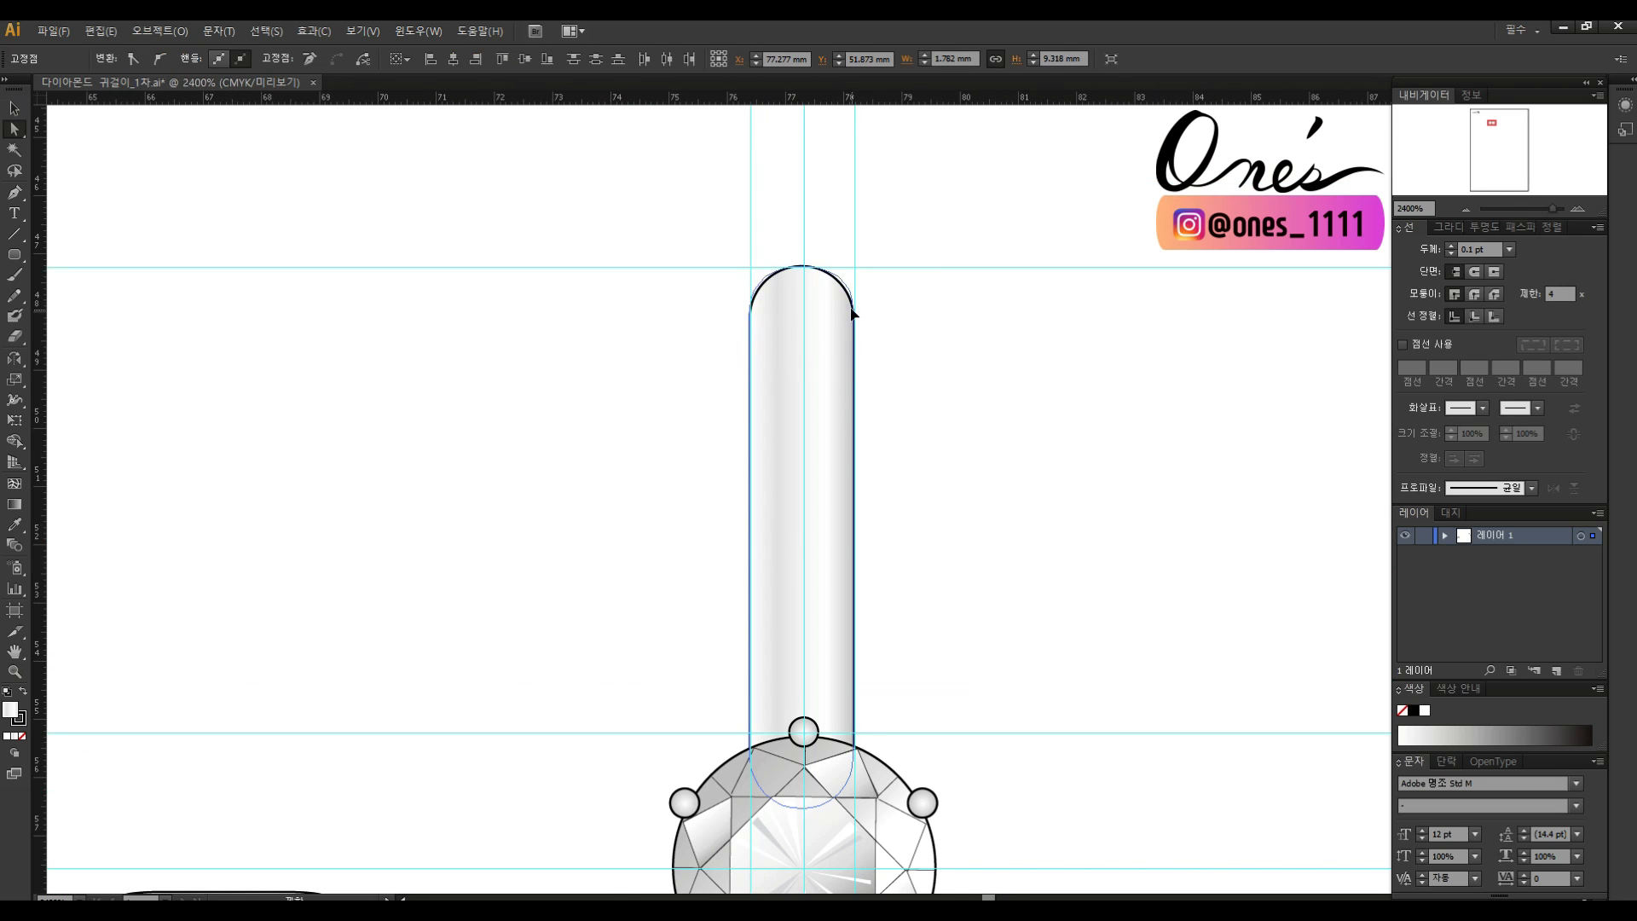
left_click_drag(850, 310, 852, 307)
left_click(931, 314)
left_click_drag(965, 574, 949, 493)
Copy the large diamond with its prongs to an empty area and separate the copied stone from the prongs.
key("z")
left_click(808, 684, "alt")
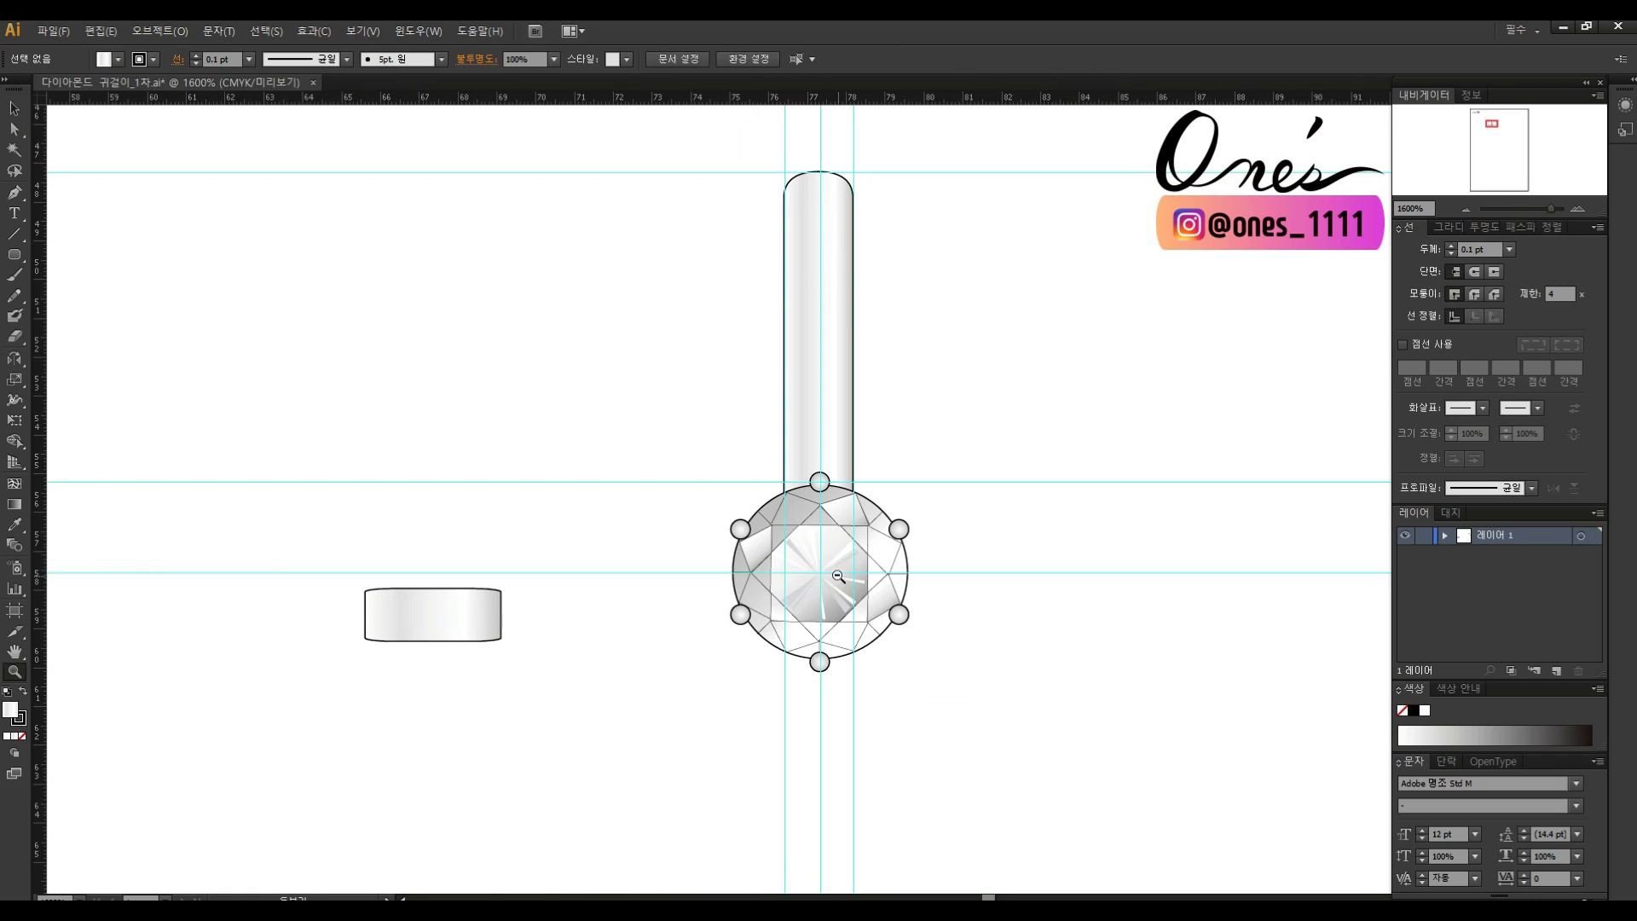
key("v")
left_click(841, 545)
right_click(1060, 358)
left_click_drag(840, 544, 649, 300, "alt")
left_click(1111, 453)
left_click(895, 384)
left_click_drag(1074, 219, 1115, 374)
Set the copied diamond's width and height to 1.2 mm.
left_click(959, 58)
key("Return")
left_click(734, 451)
Place the small diamond at the bar's upper end and duplicate it downward into a column of seven touching stones.
key("z")
left_click(849, 453)
left_click_drag(849, 454, 984, 374)
key("v")
left_click_drag(635, 474, 851, 540)
left_click_drag(857, 554, 861, 626)
left_click_drag(863, 624, 867, 695)
left_click(928, 317)
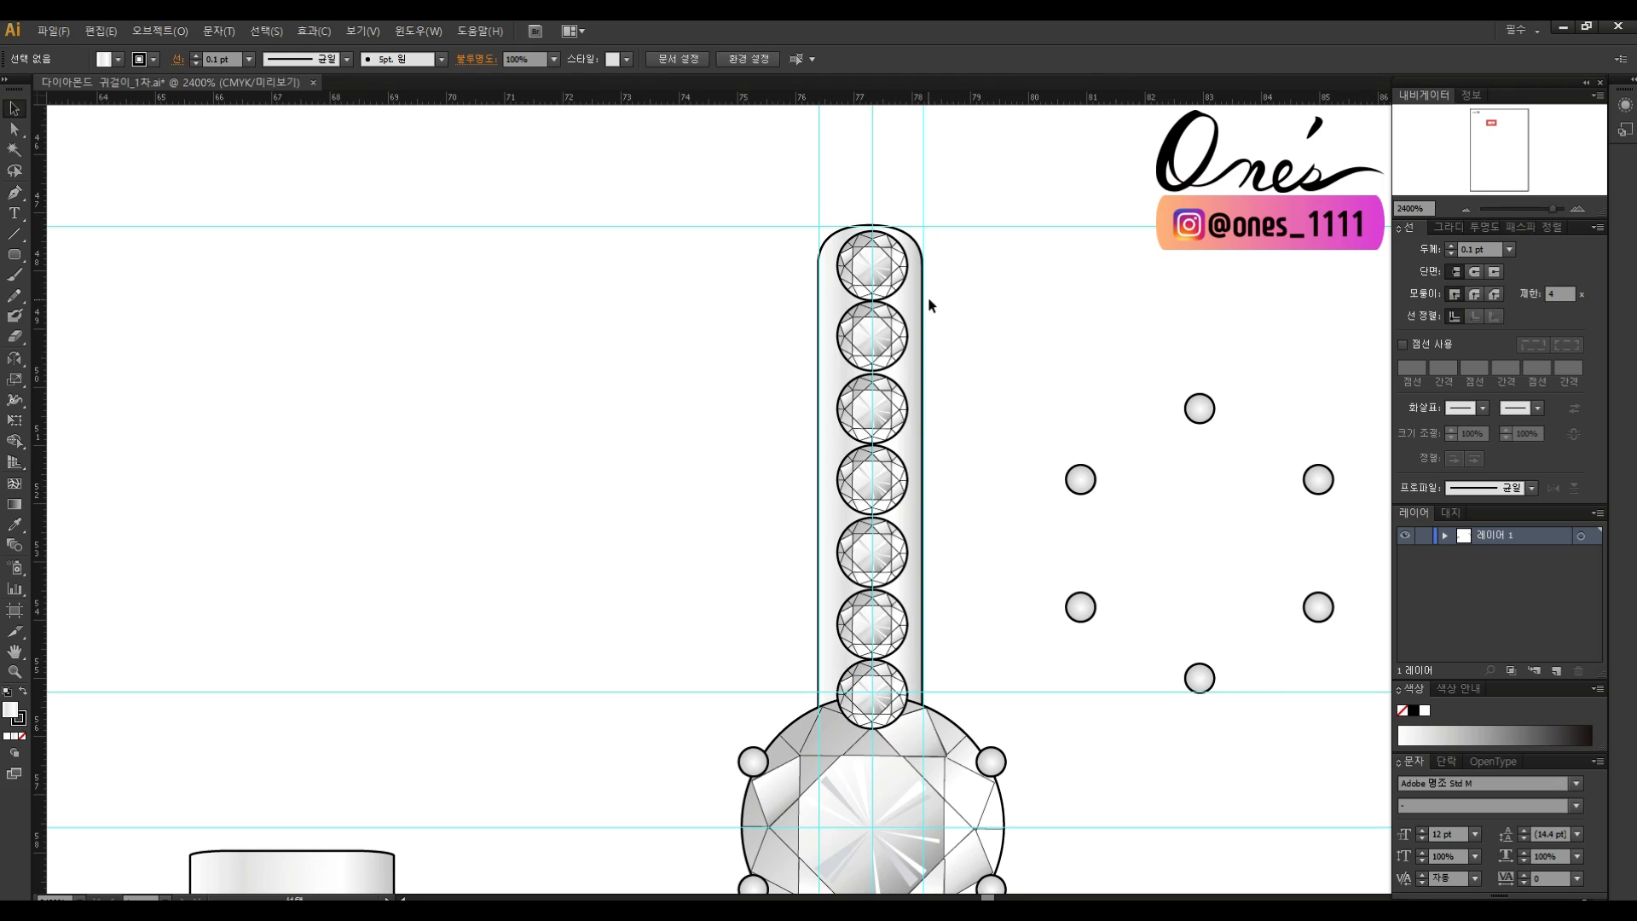
Select only the column of small diamonds and shift it slightly upward within the bar.
left_click_drag(1024, 298, 997, 311)
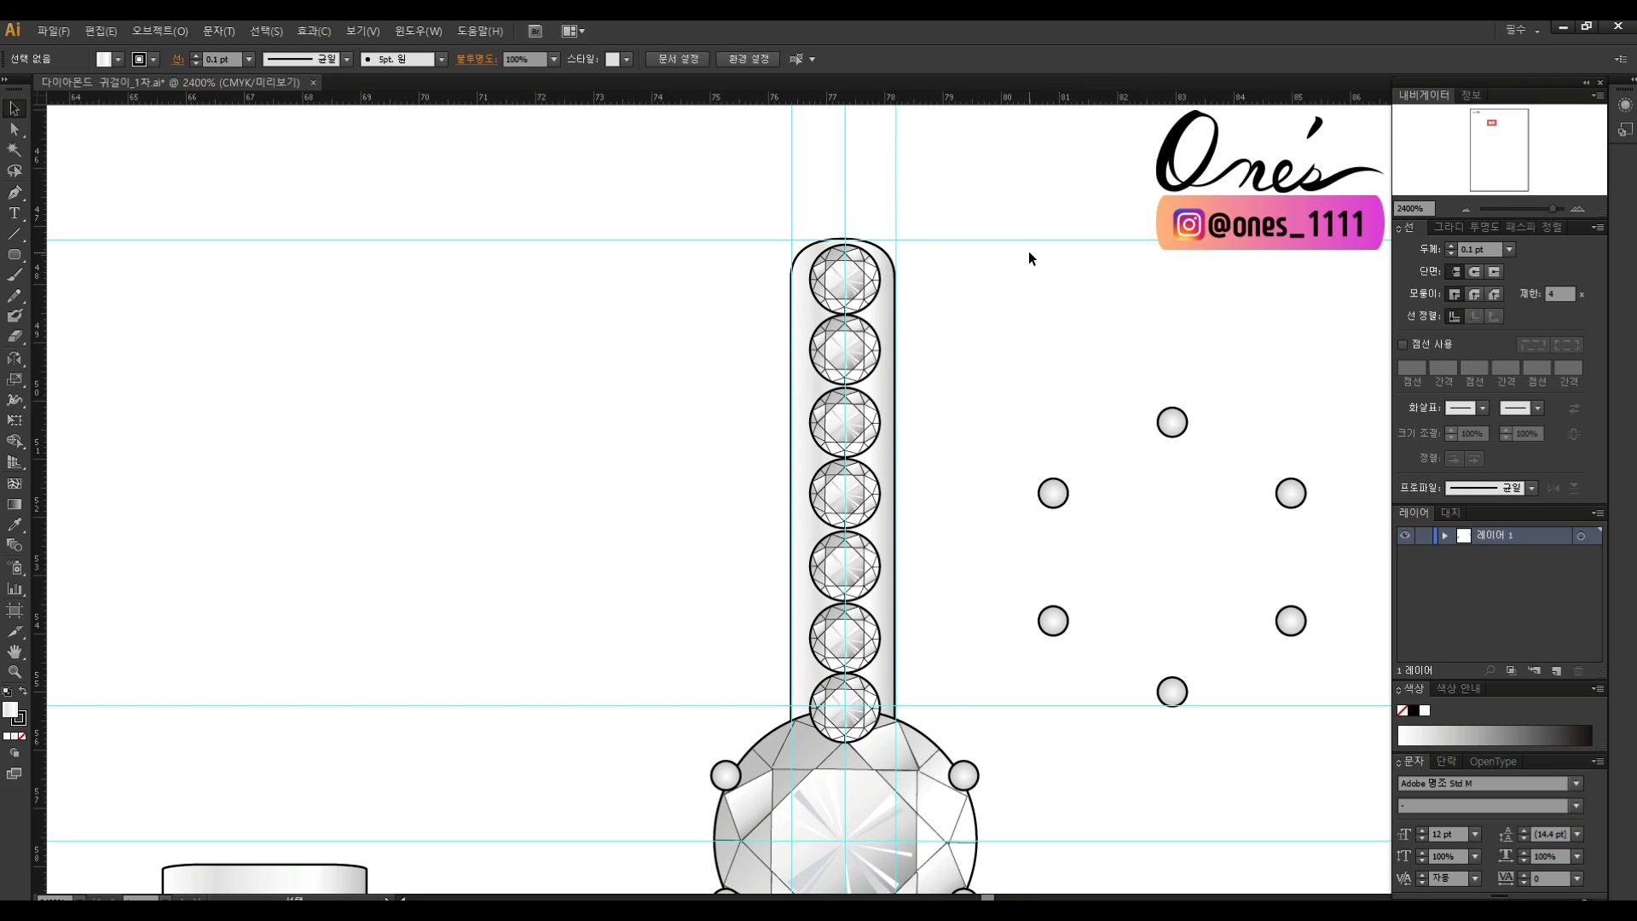
left_click_drag(698, 259, 867, 697)
left_click(887, 690, "shift")
left_click(910, 750, "shift")
left_click_drag(860, 272, 859, 268)
left_click(968, 330)
Bring the large diamond and its prongs in front of the lowest small stone.
left_click_drag(944, 511, 944, 469)
left_click(914, 555, "ctrl+alt")
left_click(914, 554, "ctrl+alt")
left_click(769, 553, "ctrl+alt")
left_click_drag(734, 325, 991, 666)
left_click(718, 477, "ctrl")
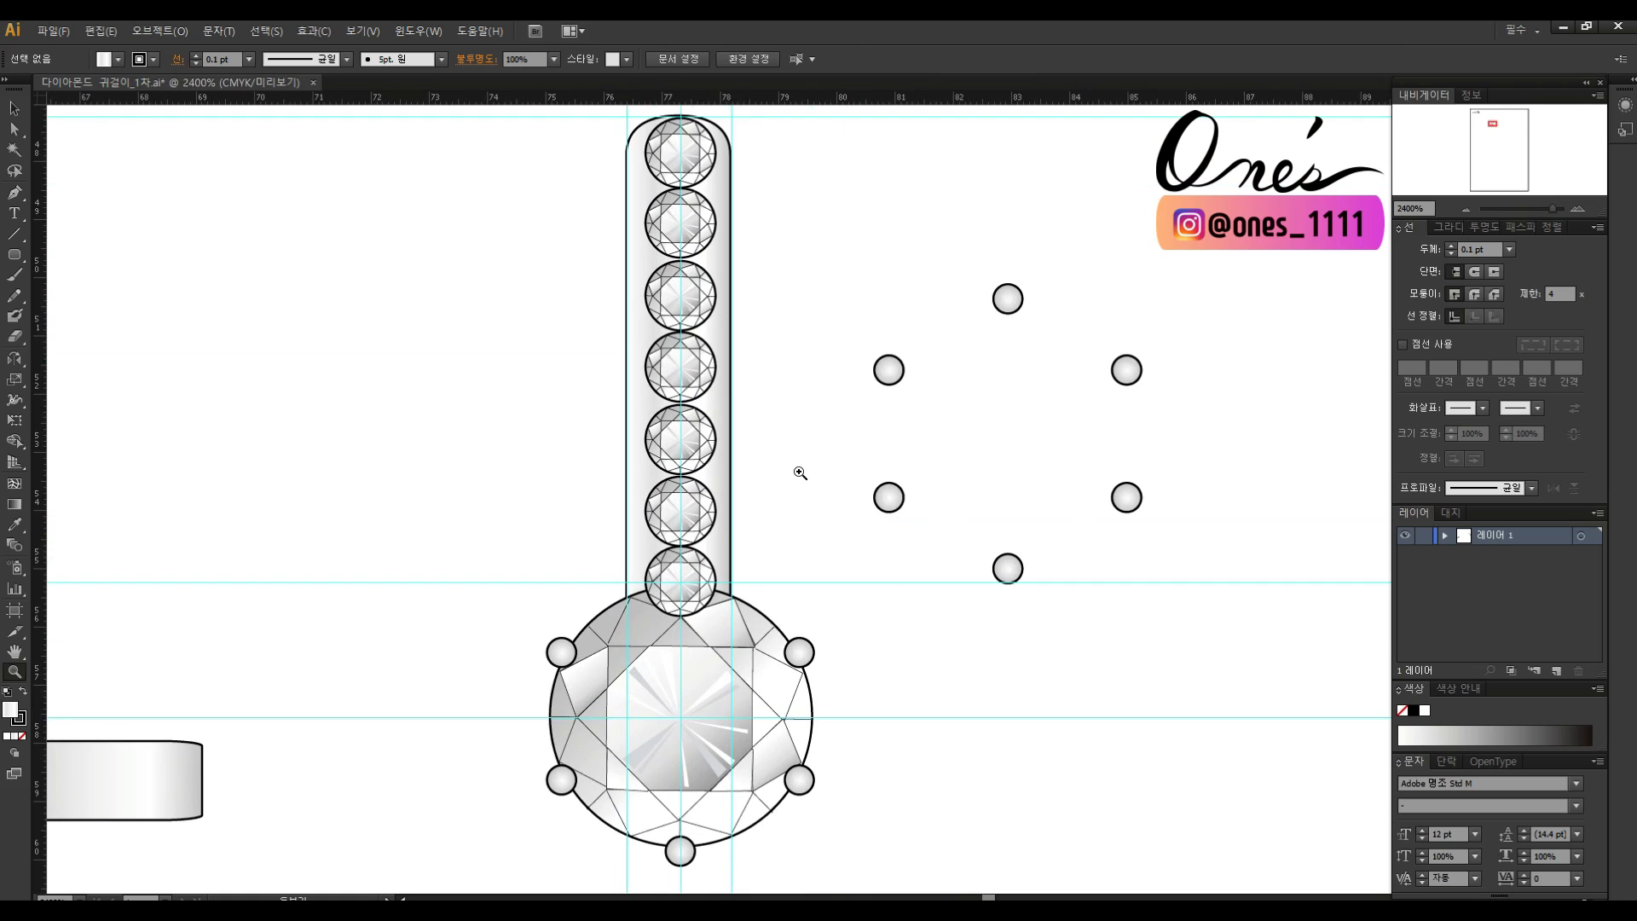
key("v")
left_click(784, 573)
left_click_drag(819, 468, 888, 563)
key("ctrl+shift+]")
left_click(888, 545)
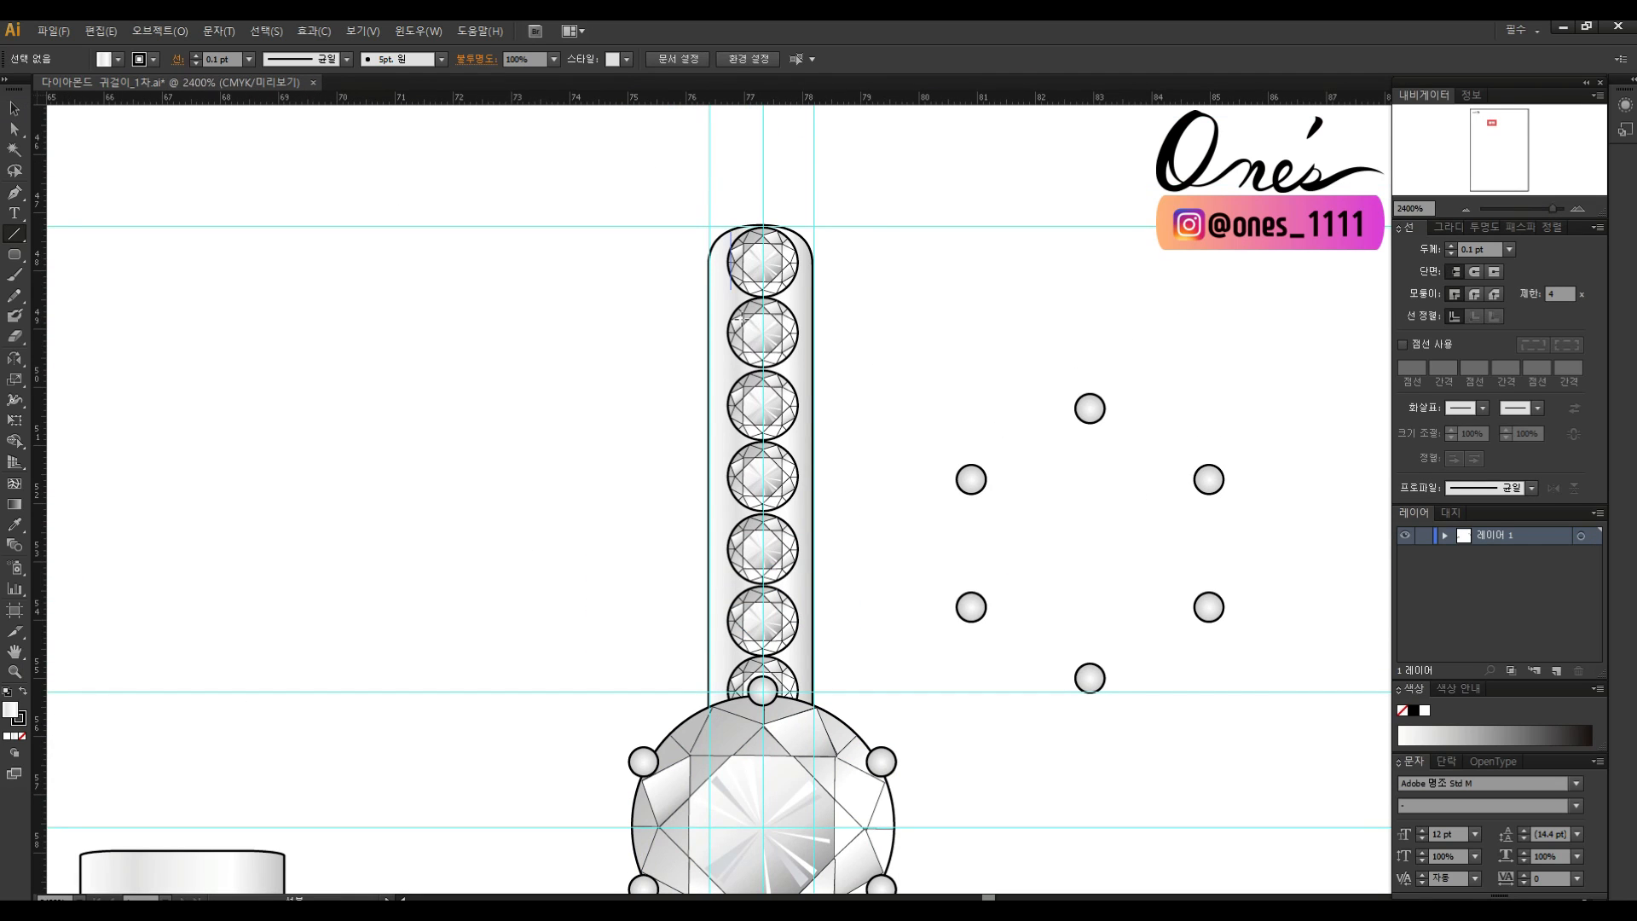
Draw a vertical line along the left edge of the small stones and nudge it slightly left.
left_click_drag(725, 714, 726, 715)
key("v")
key("Left")
key("Left")
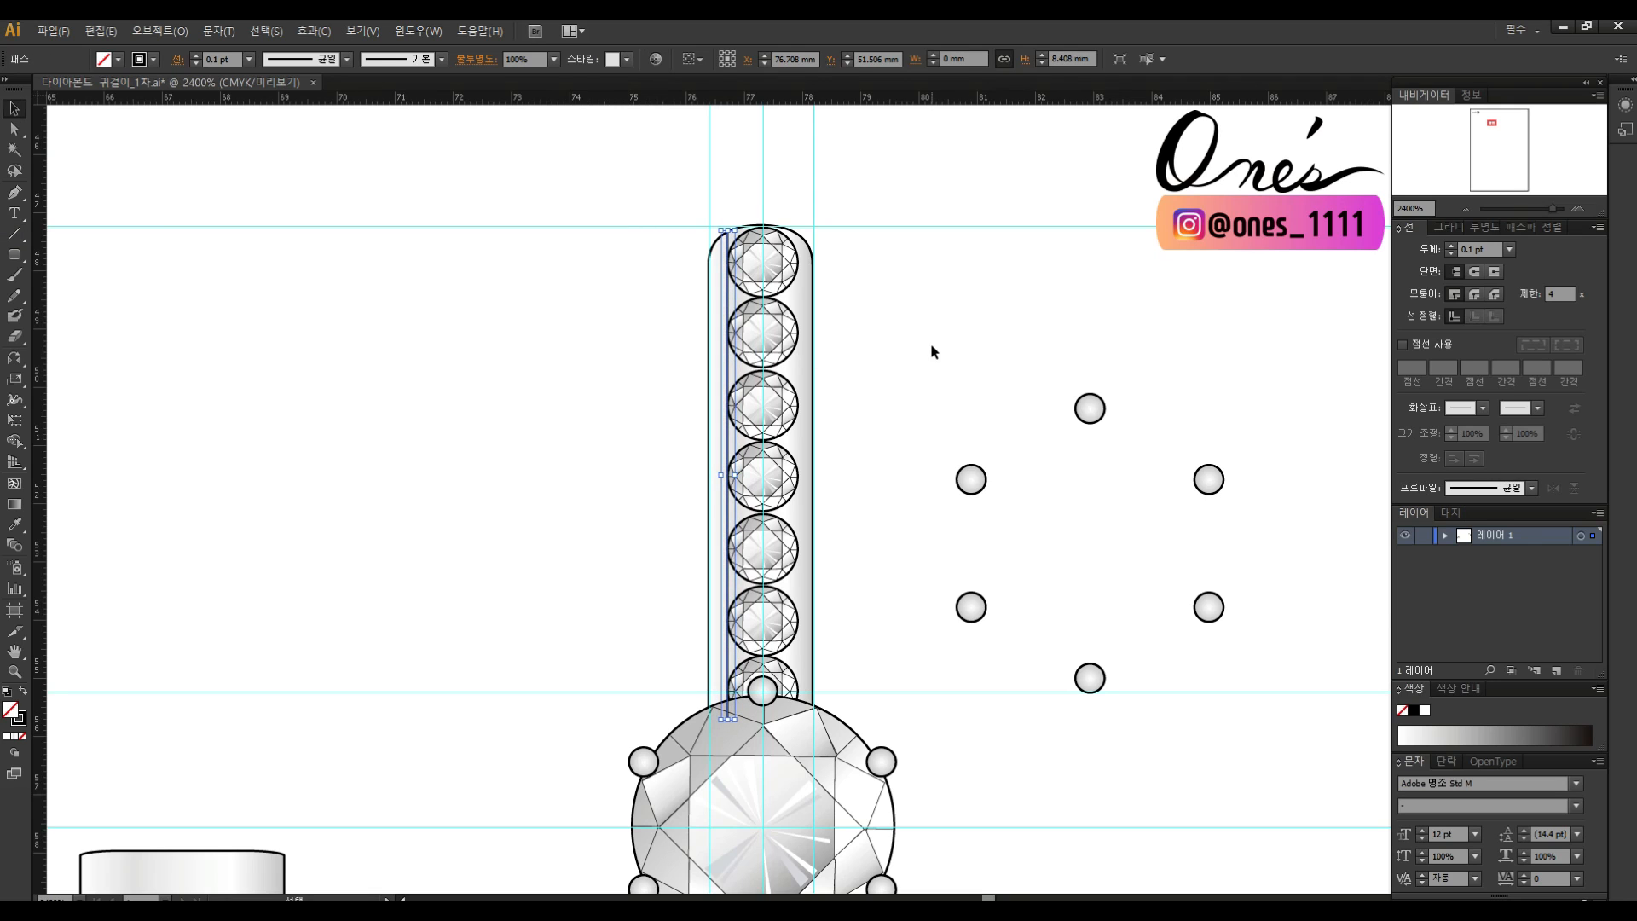
left_click(930, 343)
Reflect a copy of the edge line across the centre guide onto the right edge of the small stones.
left_click(724, 406, "ctrl")
left_click_drag(801, 394, 822, 373)
left_click(745, 249)
scroll(743, 218, "down", 3)
key("o")
left_click(792, 443)
left_click_drag(802, 443, 902, 458)
Bring the large diamond and its prongs in front of the edge lines and fit the right line's end to the bar's outline.
key("v")
left_click(884, 735)
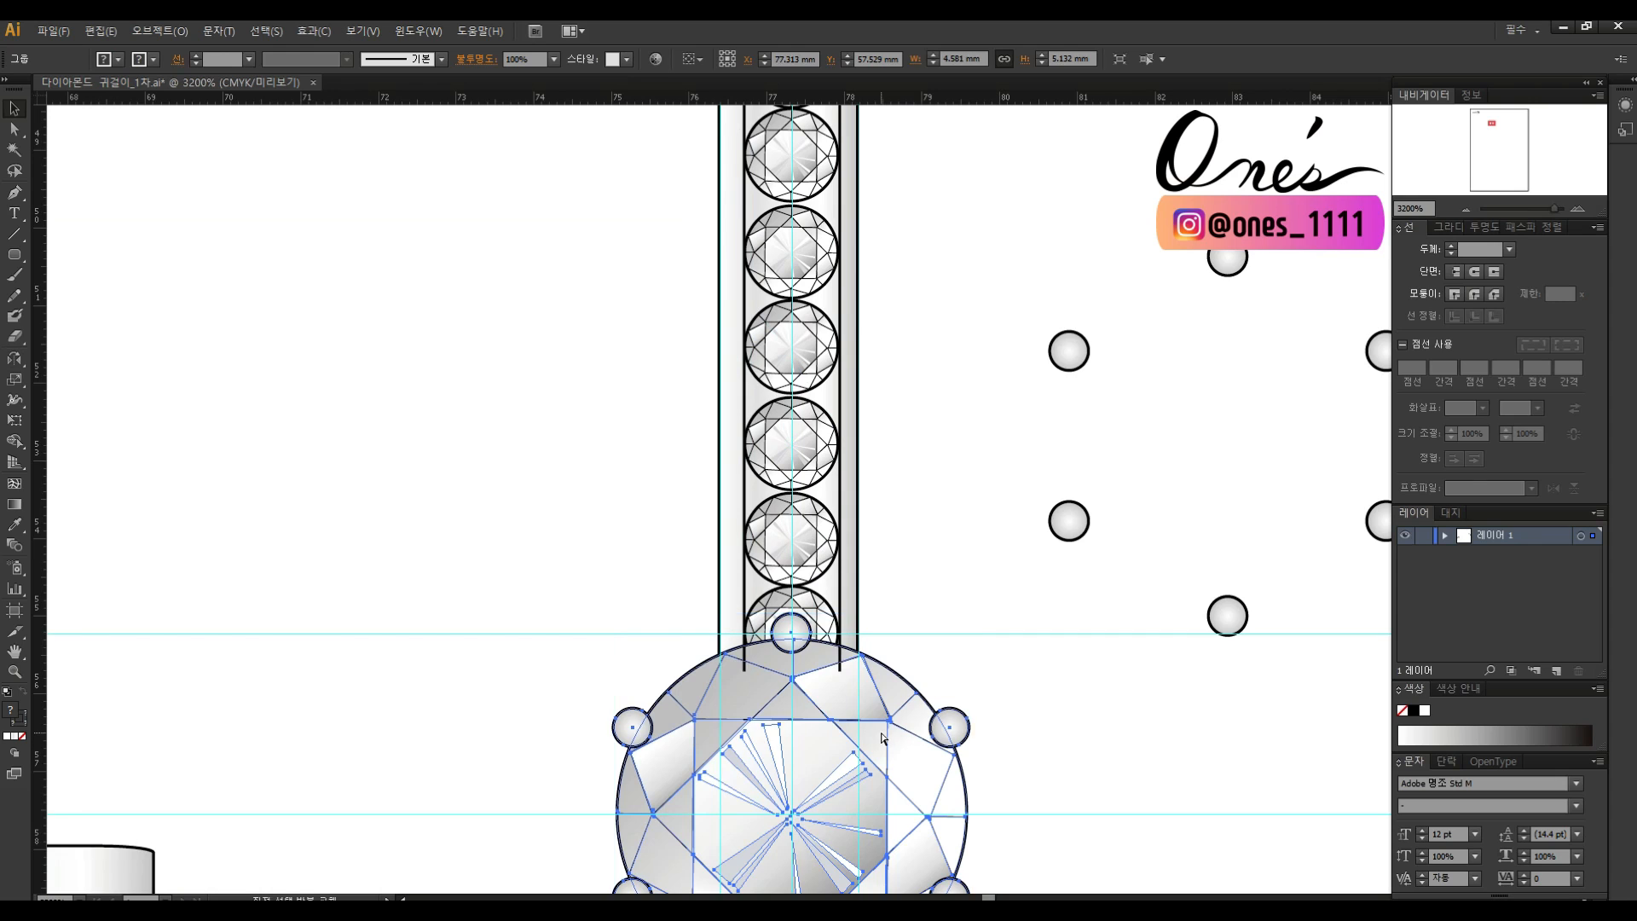
key("ctrl+shift+]")
left_click(940, 501)
left_click_drag(907, 381, 907, 545)
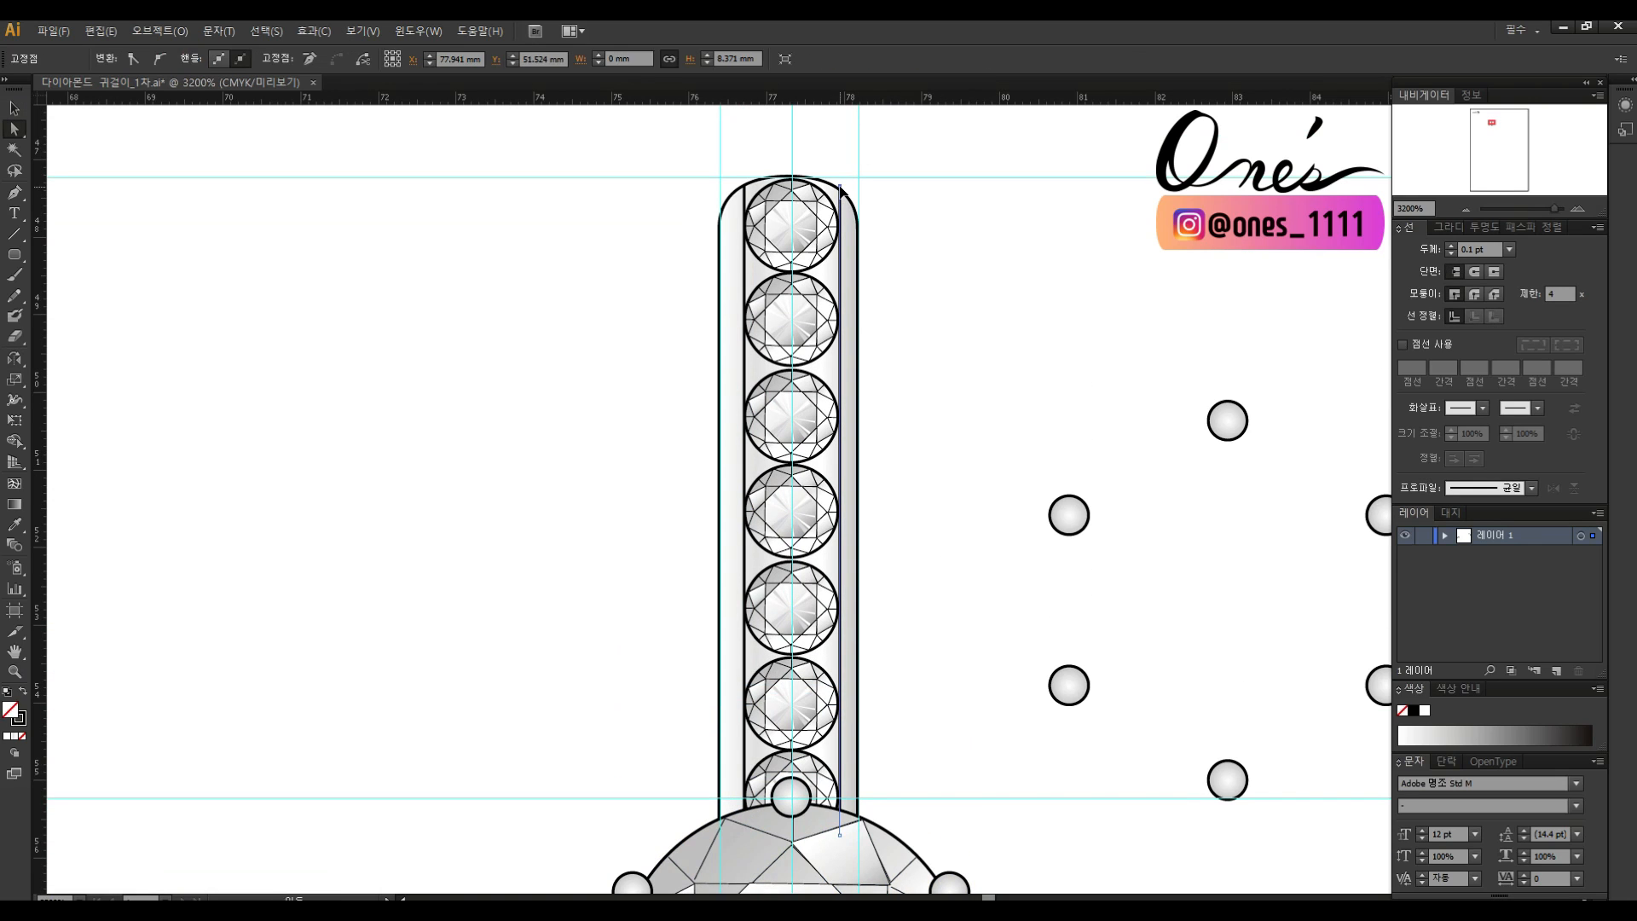
Shrink a spare prong to about 0.39 mm, place it left of the first gap between small stones, and copy it to the second gap.
left_click(1072, 518)
left_click_drag(1072, 518, 780, 270)
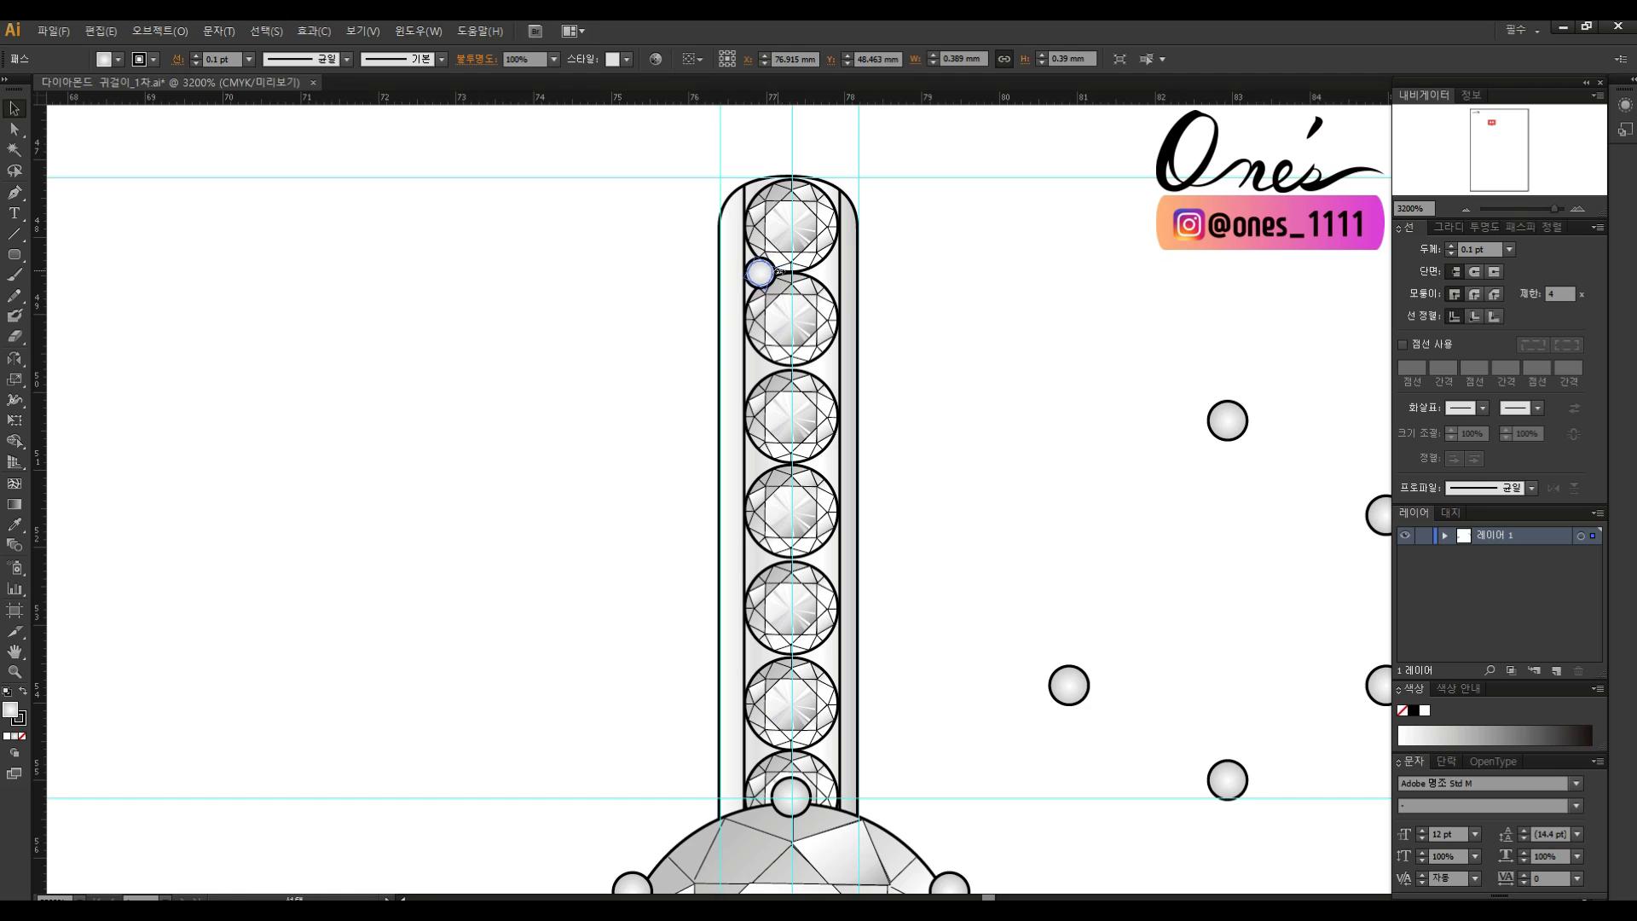
left_click(939, 267)
left_click_drag(762, 277, 762, 304)
left_click_drag(773, 362, 773, 361)
Nudge the lower small diamonds upward to even out the spacing of the column.
left_click(799, 610)
left_click(803, 672)
key("Up")
key("Up")
key("Up")
key("Up")
left_click(805, 766)
key("Up")
key("Up")
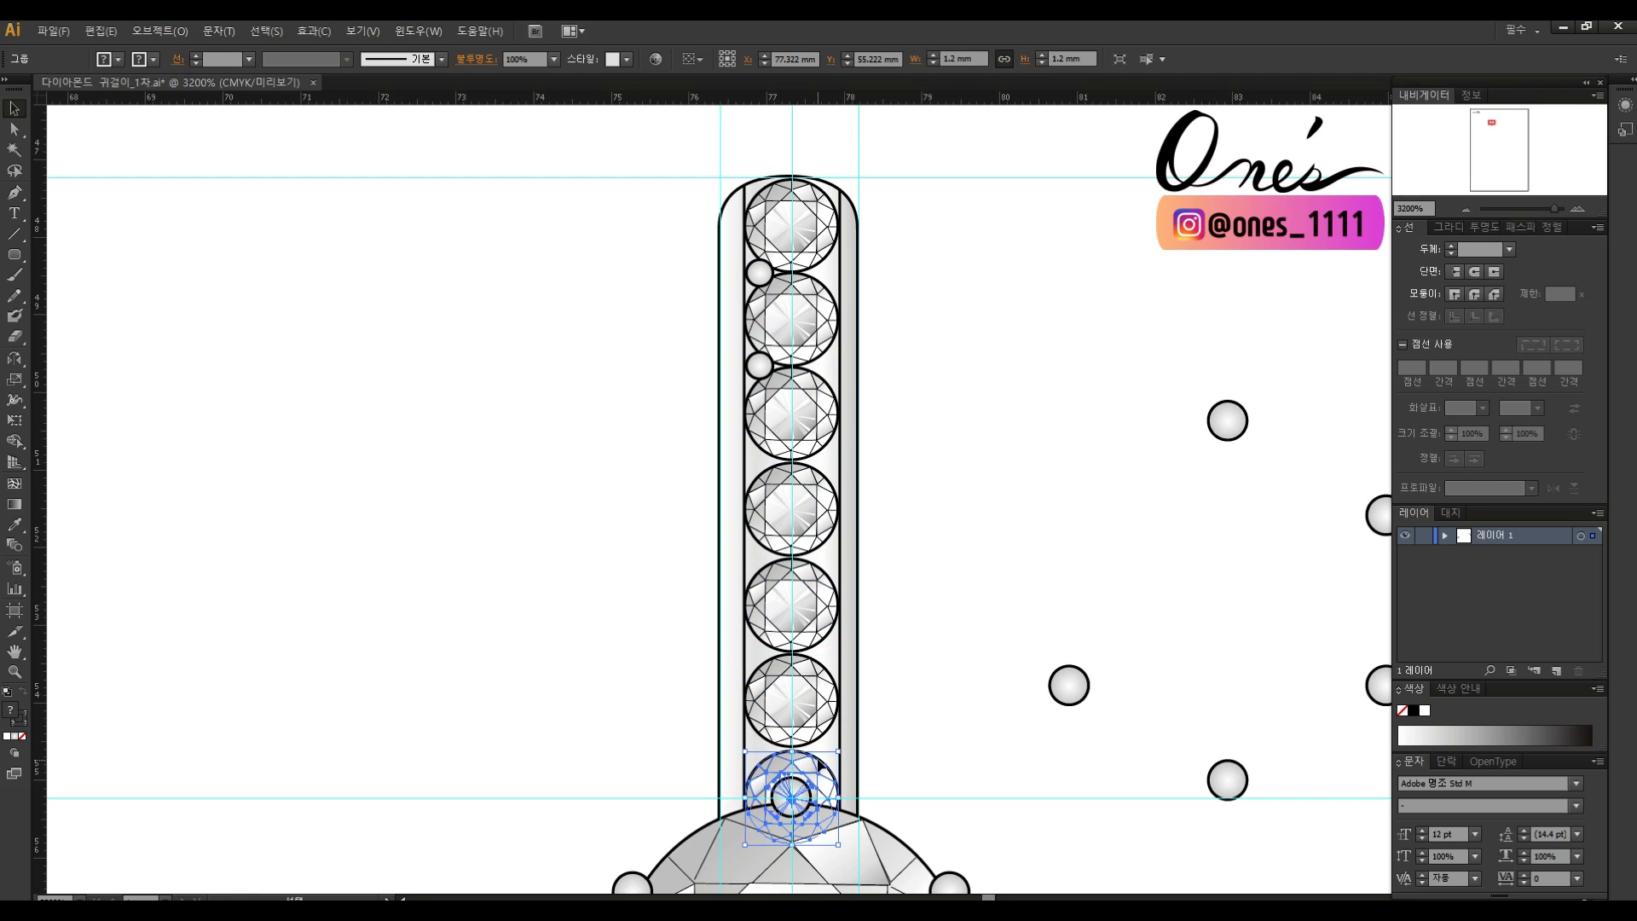
Copy the small prong to the remaining left-side gaps between the stones and to the bar's upper-left corner.
left_click(898, 719)
left_click_drag(759, 365, 761, 461)
left_click_drag(779, 551, 779, 550)
left_click_drag(767, 655, 767, 654)
left_click_drag(761, 655, 761, 749)
left_click(759, 655, "shift")
left_click(759, 557, "shift")
left_click_drag(761, 278, 759, 194)
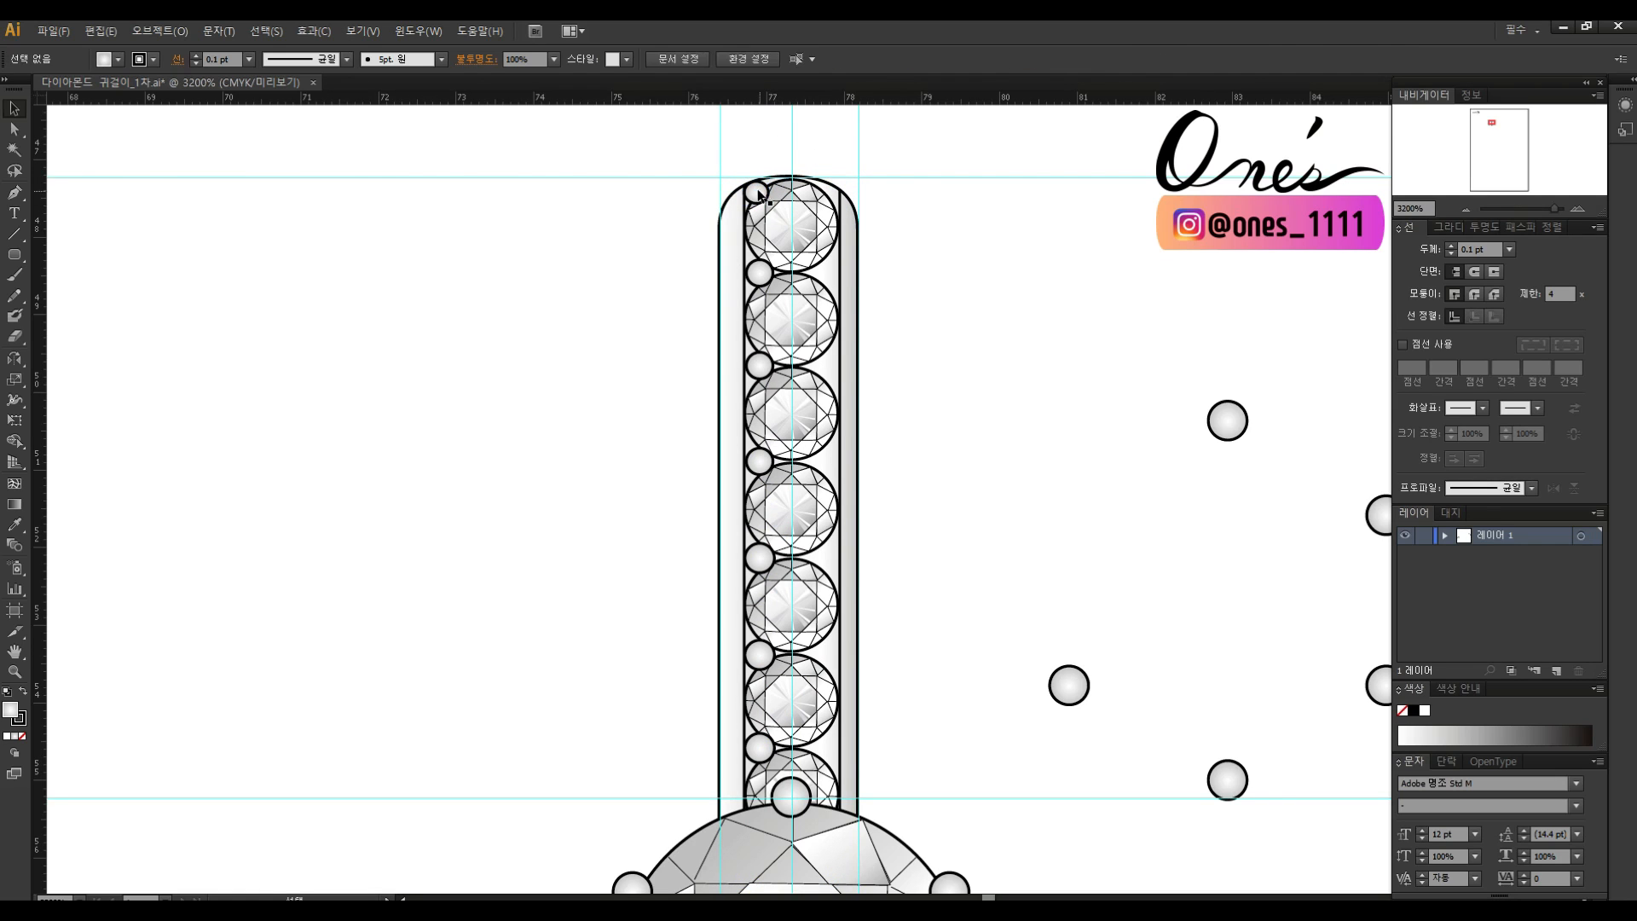
Reflect copies of all the left-side small prongs to the column's right side and fine-position the uppermost one.
left_click(759, 273, "shift")
left_click(759, 365, "shift")
left_click(760, 462, "shift")
left_click(760, 558, "shift")
left_click(760, 654, "shift")
left_click(760, 747, "shift")
key("o")
left_click_drag(768, 487, 873, 395, "alt+shift")
key("v")
left_click(888, 387)
left_click(831, 193)
left_click(936, 216)
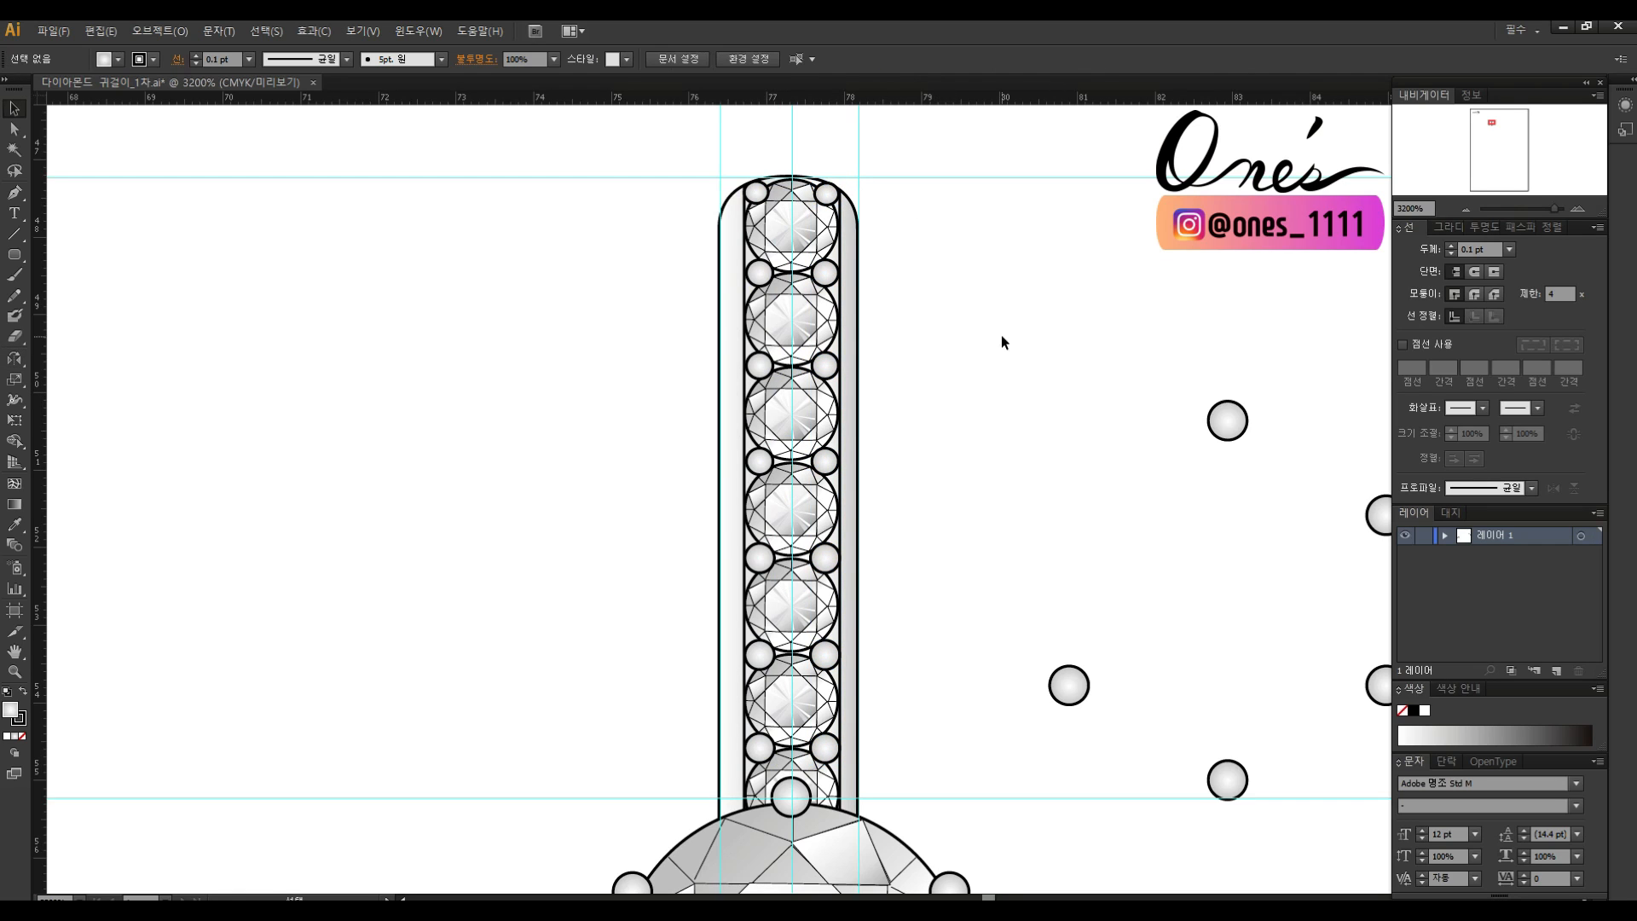
Delete the leftover spare prongs beside the bar.
left_click(954, 468, "ctrl+alt")
left_click(810, 529, "ctrl+alt")
left_click(810, 529, "ctrl+alt")
left_click(810, 528, "ctrl+alt")
left_click_drag(1005, 538, 1006, 536)
key("Delete")
left_click(913, 511, "ctrl")
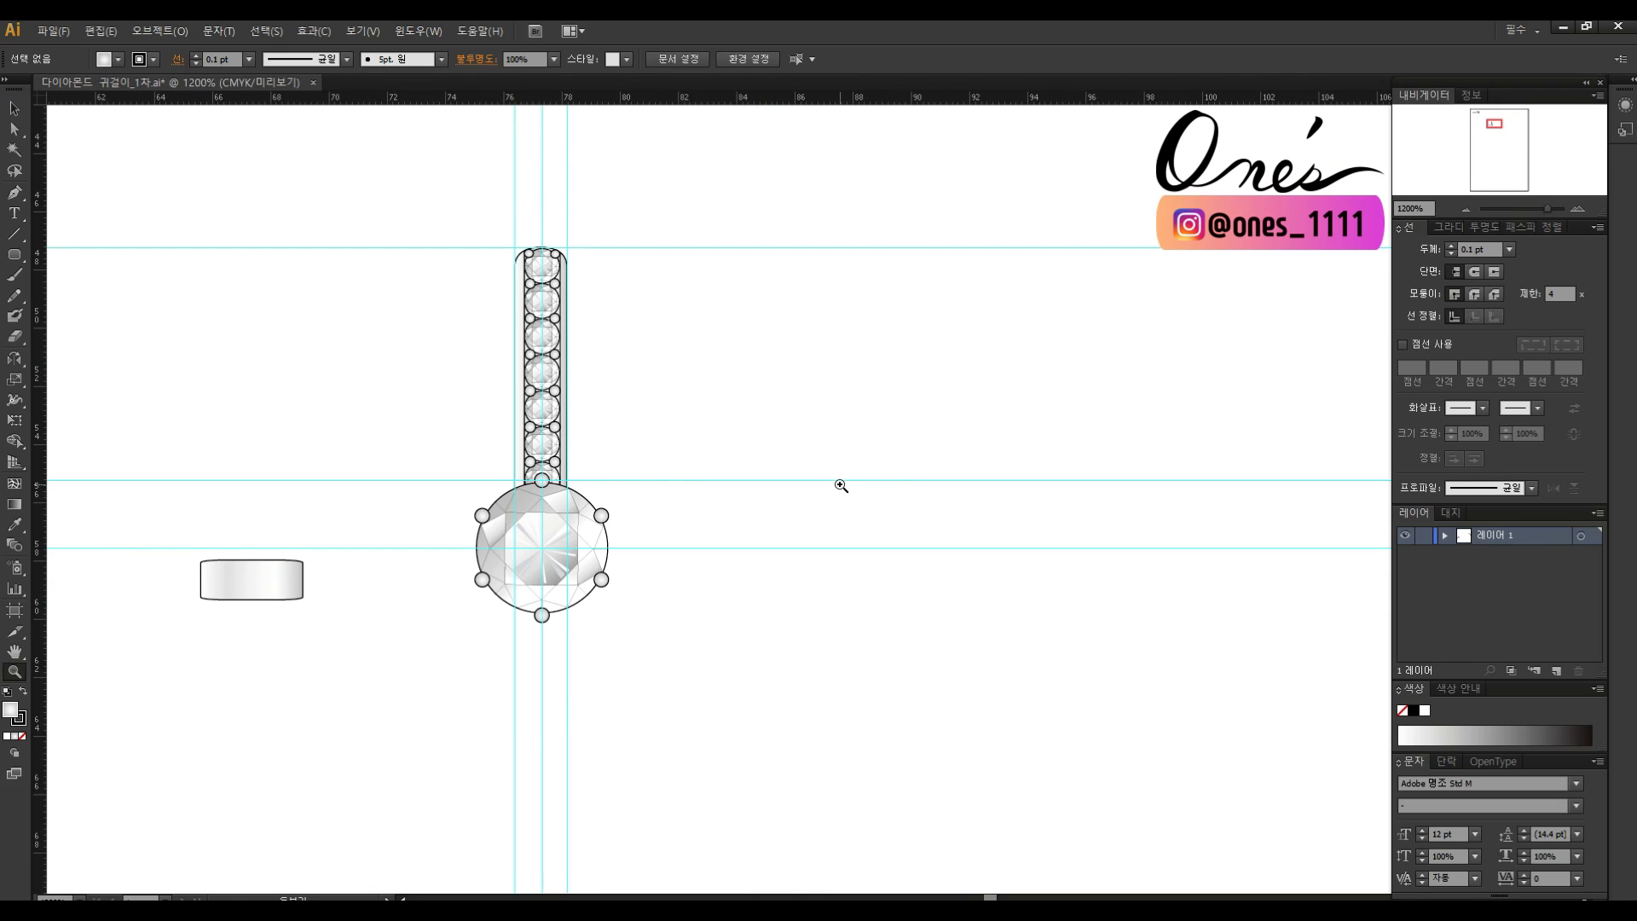
Move the side-view diamond to the right of the earring, level with the large diamond, and save the file.
left_click(602, 467, "ctrl+alt")
left_click(602, 467, "ctrl+alt")
left_click(602, 467, "ctrl+alt")
left_click(601, 467, "ctrl+alt")
left_click_drag(556, 248, 964, 574)
left_click(1079, 513)
key("ctrl+s")
left_click_drag(804, 422, 1020, 650)
left_click(866, 537, "ctrl")
left_click(866, 537, "ctrl")
left_click_drag(866, 537, 890, 475)
left_click(677, 566)
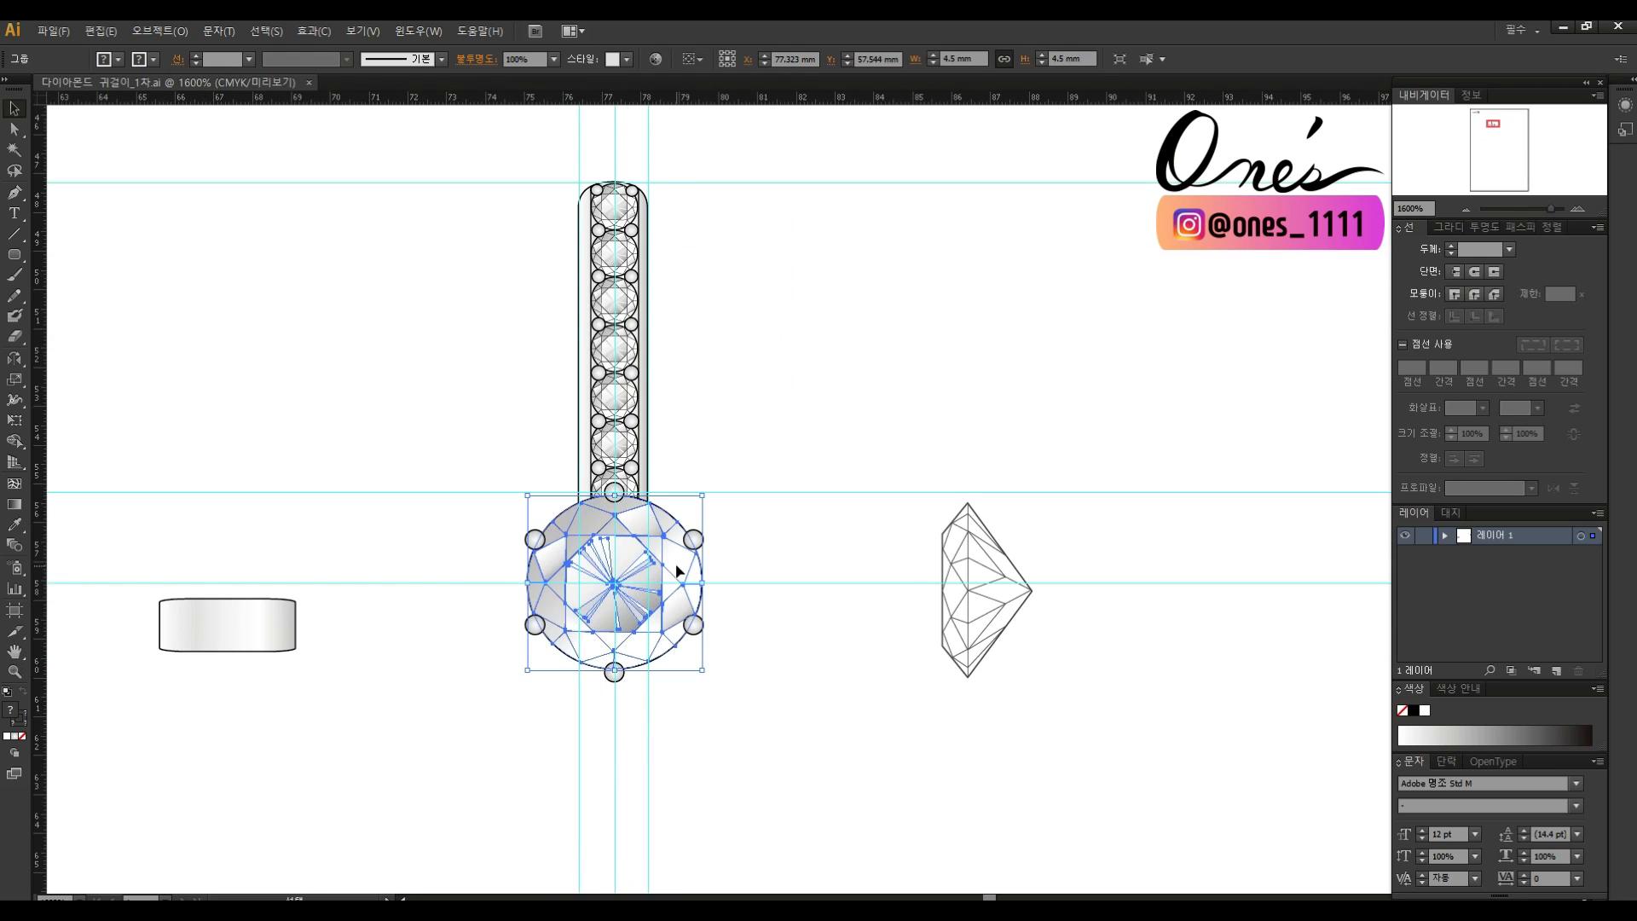
Add horizontal guides at the upper and lower edges of the large diamond and of its prongs.
left_click_drag(864, 98, 855, 495)
left_click_drag(865, 101, 840, 670)
left_click(614, 492)
left_click_drag(772, 483, 774, 483)
left_click_drag(781, 99, 770, 502)
left_click(693, 539)
left_click(822, 413)
left_click_drag(856, 97, 768, 550)
left_click_drag(808, 99, 771, 614)
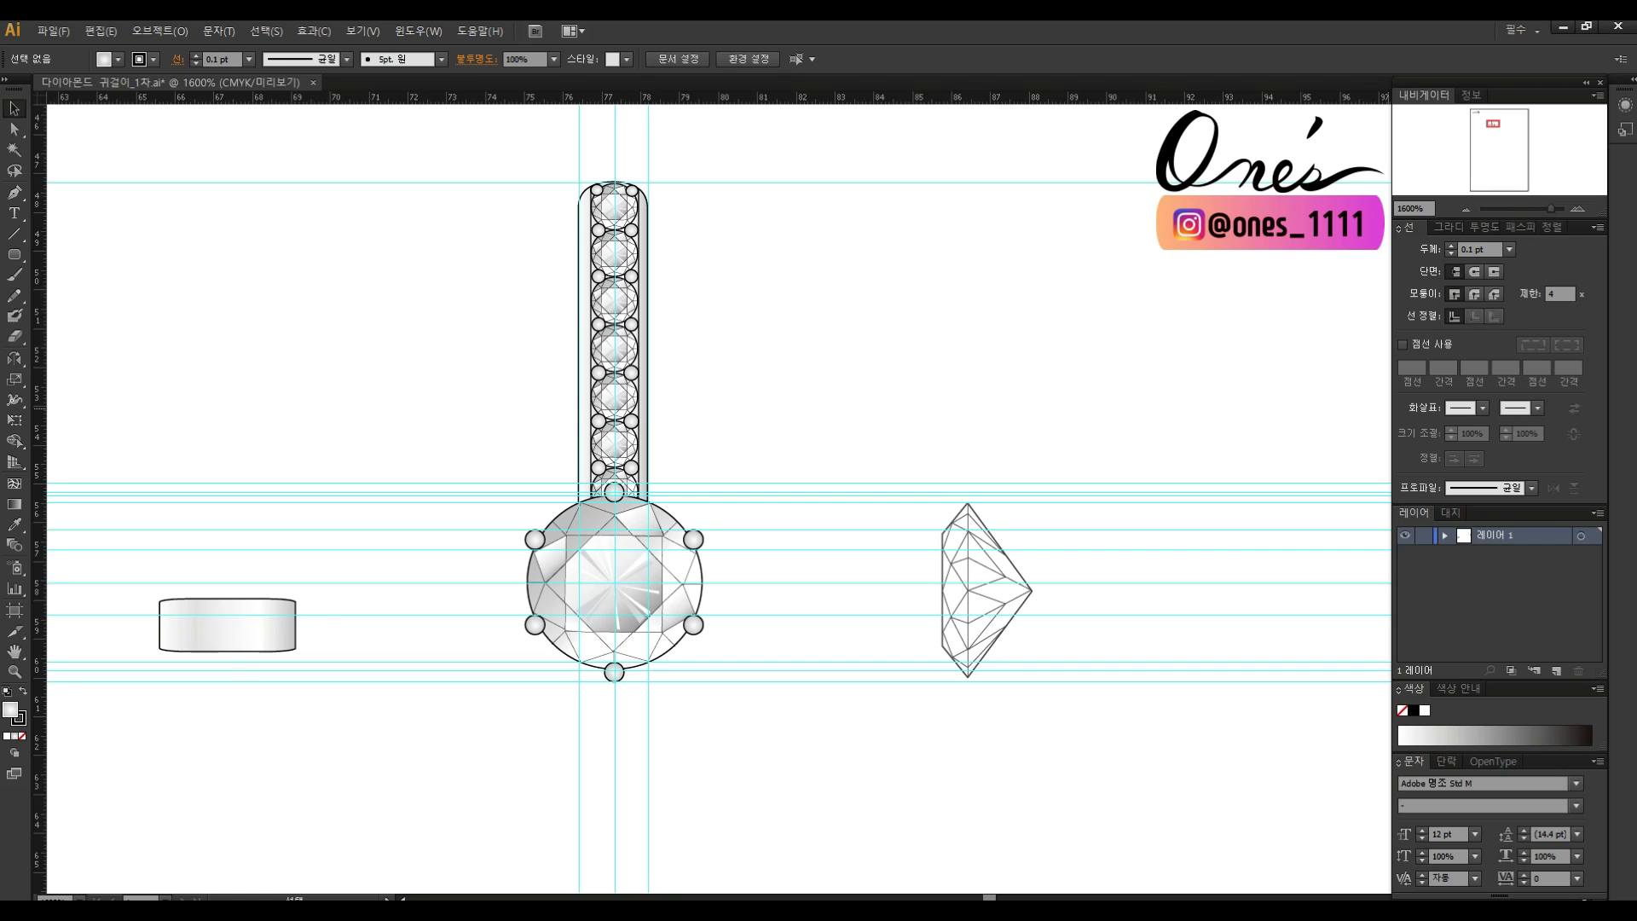
Move the side-view diamond closer to the earring and align its upper and lower points with the large diamond's guides.
left_click_drag(990, 569, 793, 570)
left_click(821, 454)
key("z")
left_click_drag(503, 348, 853, 746)
key("v")
left_click(924, 450)
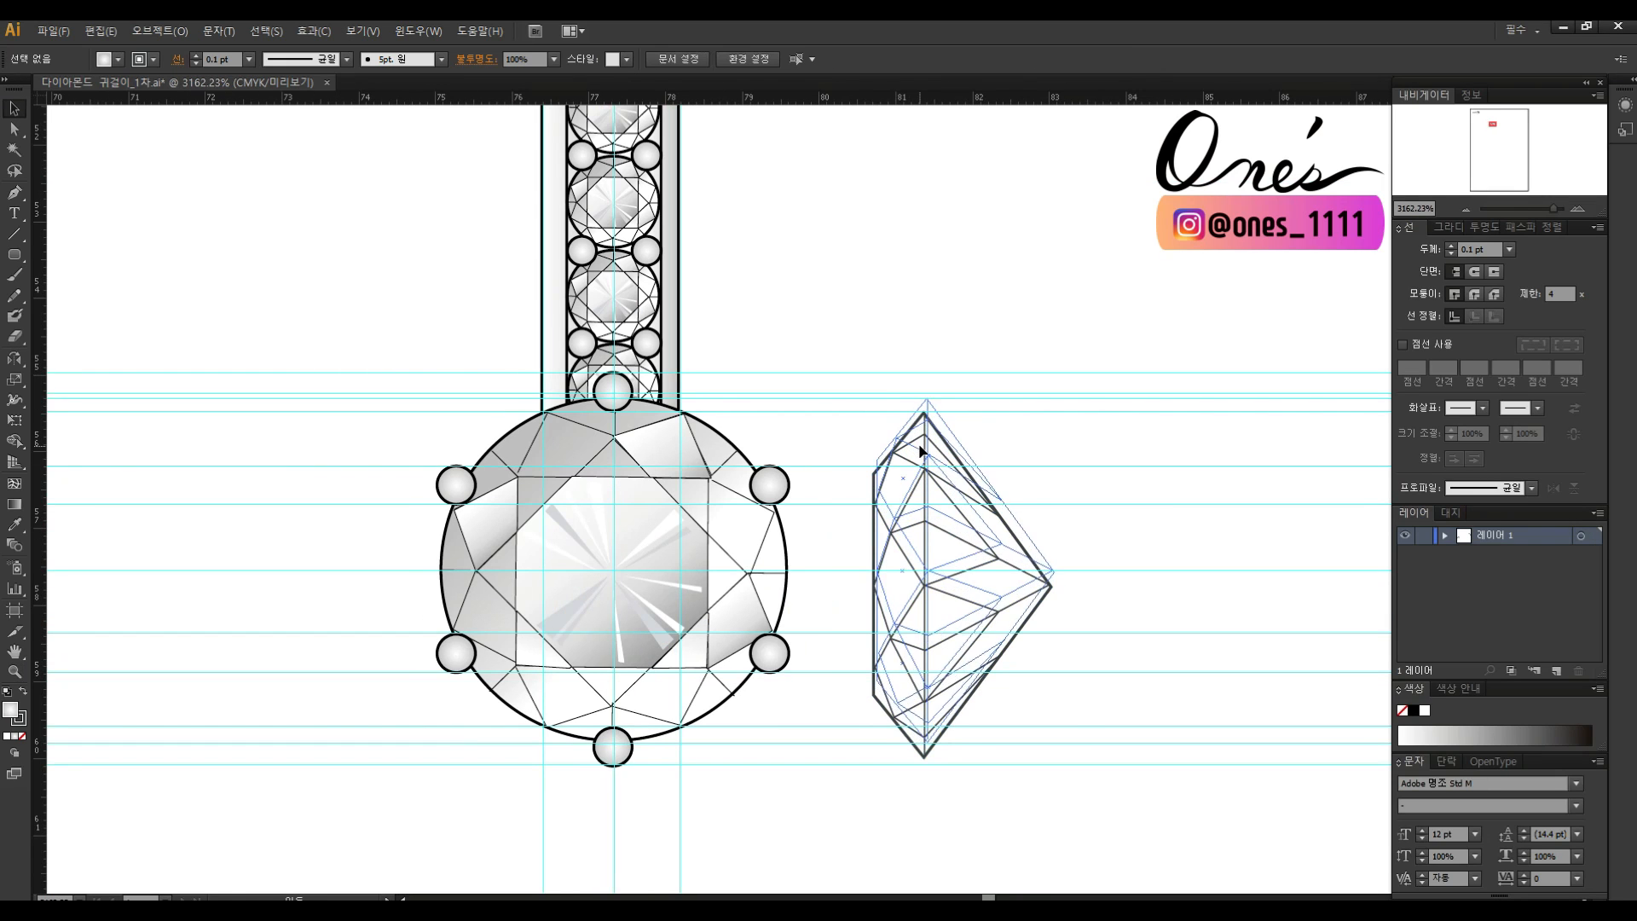
left_click(1051, 686)
Move the rounded gradient bar to the empty area above the side-view diamond.
key("z")
left_click(829, 511, "alt")
left_click(829, 512, "alt")
key("v")
left_click_drag(380, 621, 963, 400)
left_click_drag(1003, 312, 679, 819)
key("v")
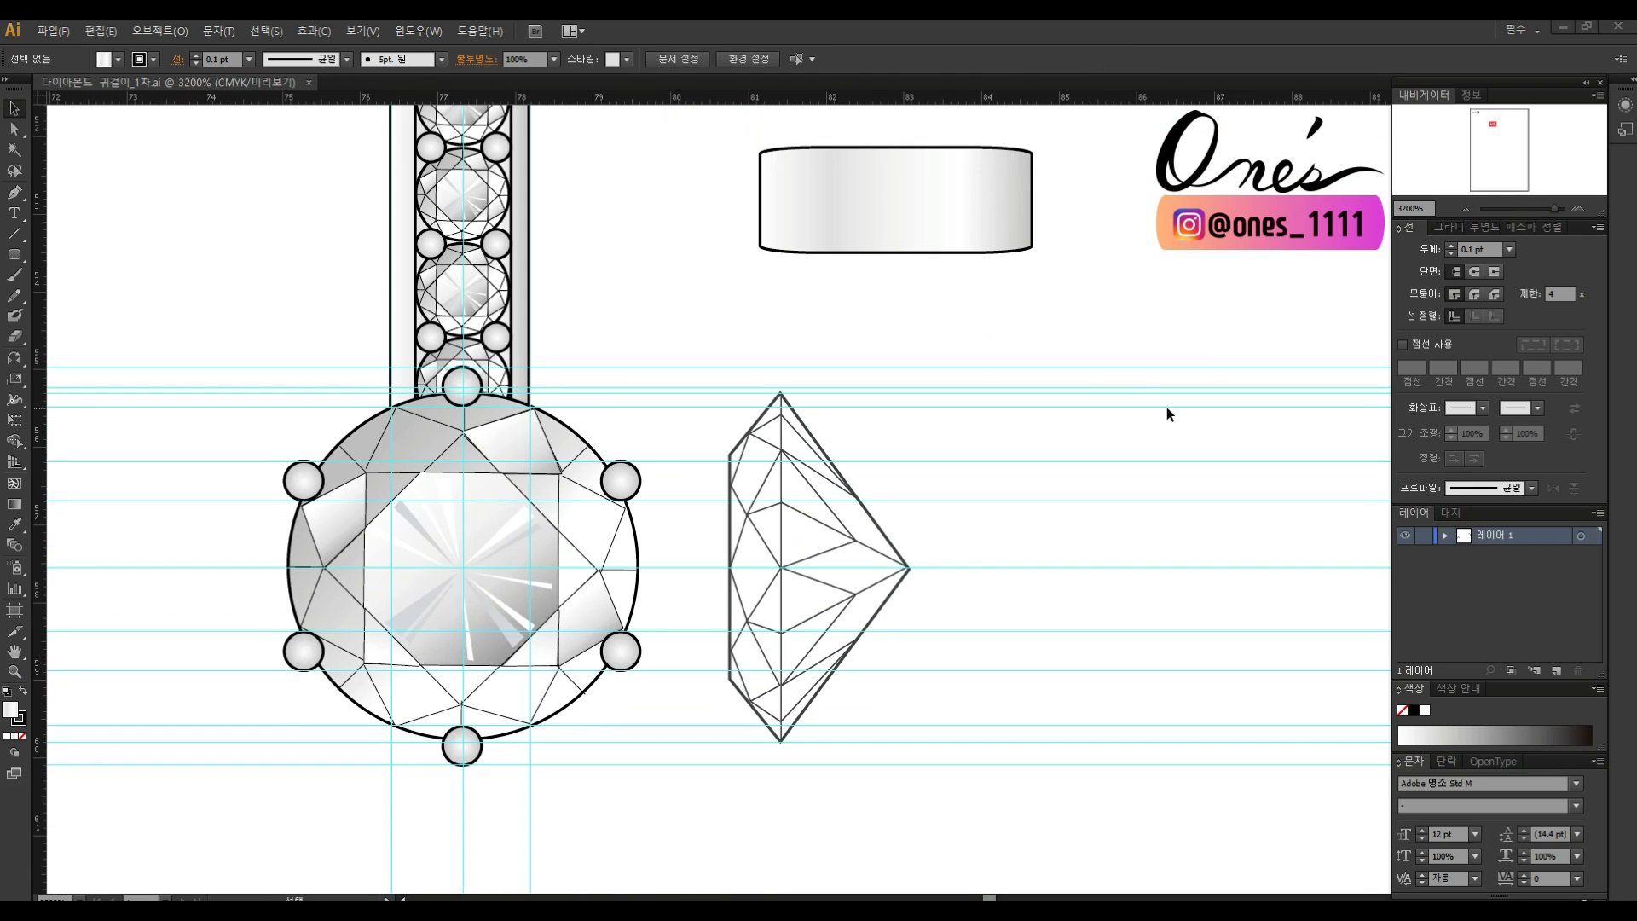
Draw a thin horizontal rectangle about 3.43 mm long and place it across the side-view diamond between the upper side prong's guides.
scroll(966, 426, "down", 1)
left_click(989, 222)
left_click(996, 288)
left_click(15, 254)
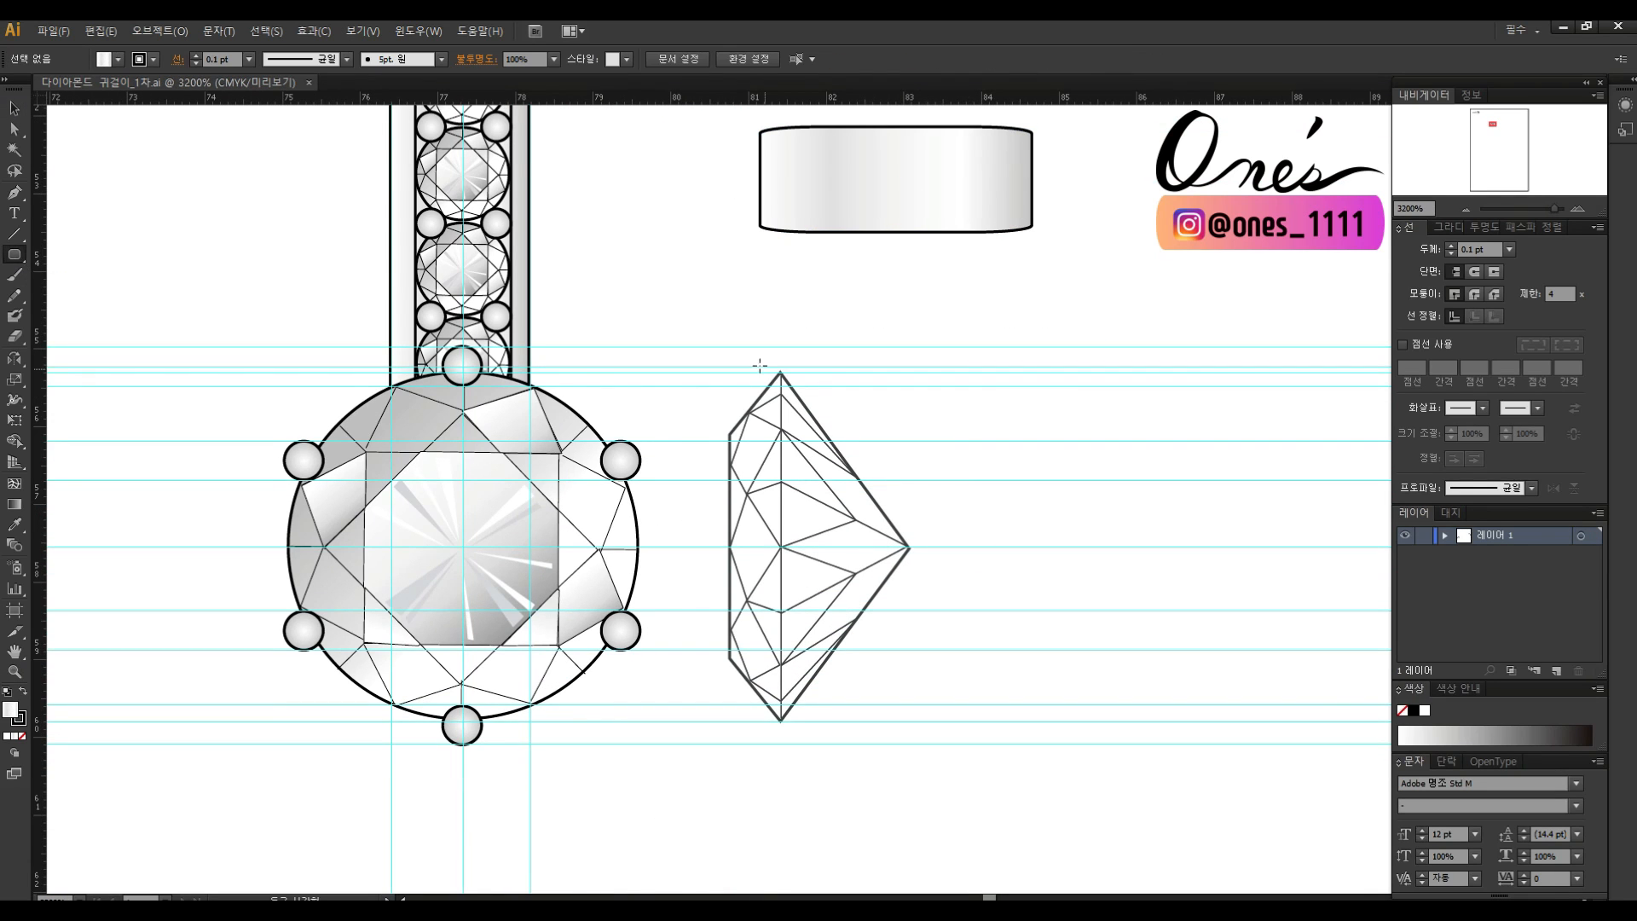
left_click_drag(15, 254, 77, 252)
mouse_move(993, 408)
left_mouse_down()
mouse_move(1020, 402)
mouse_move(1016, 385)
left_mouse_up()
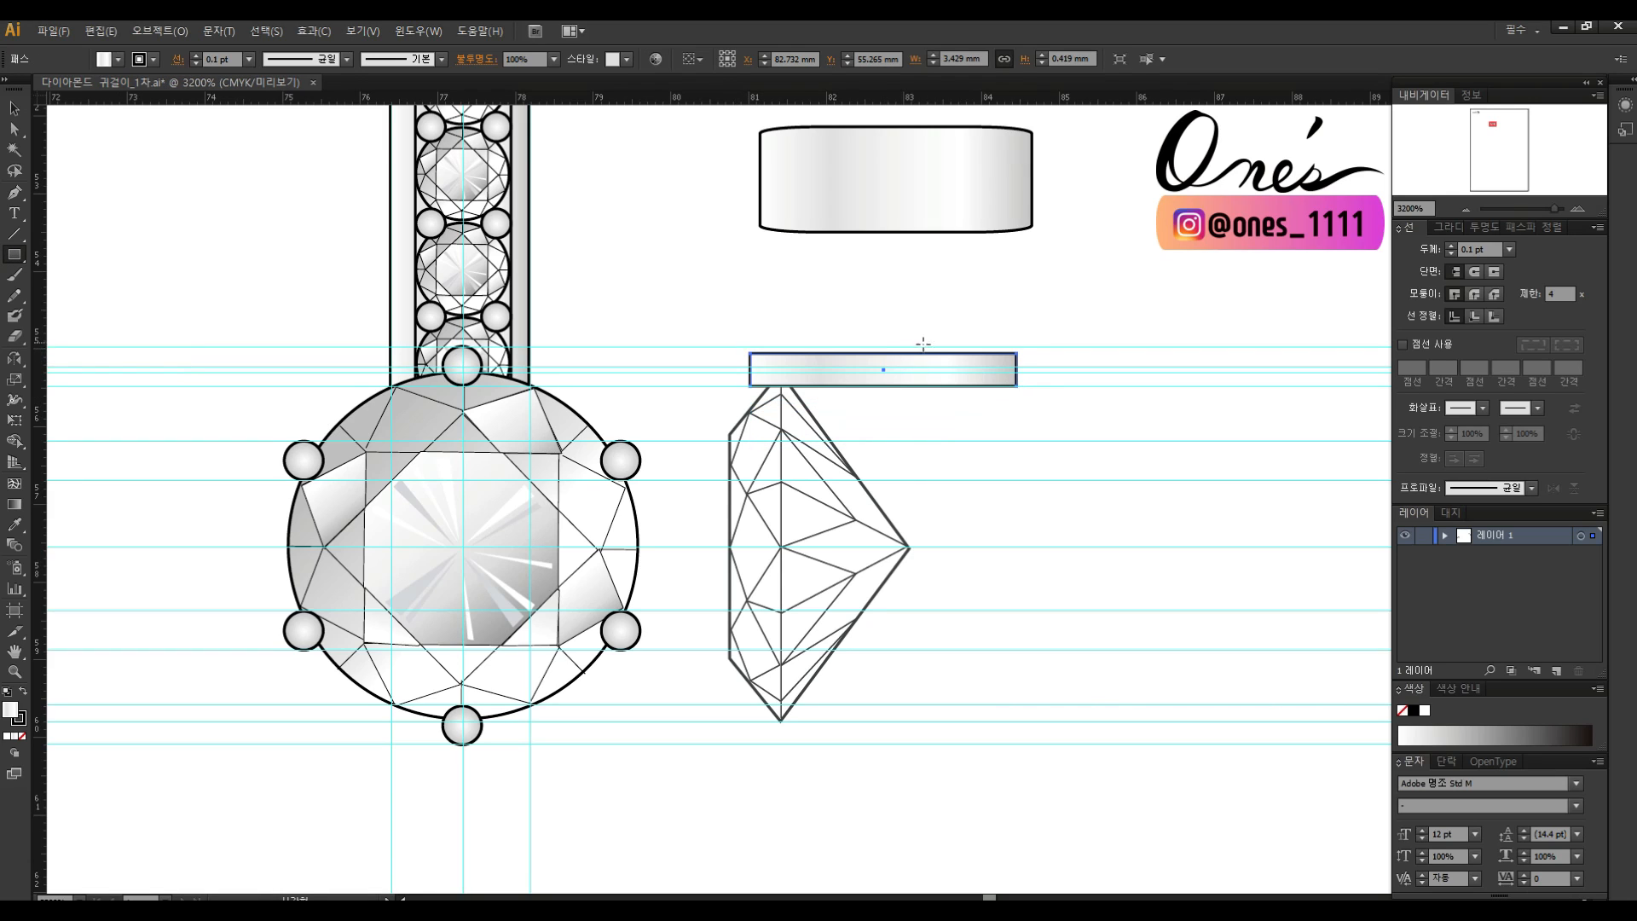
left_click_drag(885, 346, 888, 466)
left_click(949, 548)
Reshape the left end of the thin rectangle into a rounded prong tip.
key("z")
left_click_drag(964, 595, 983, 573)
left_click(815, 455)
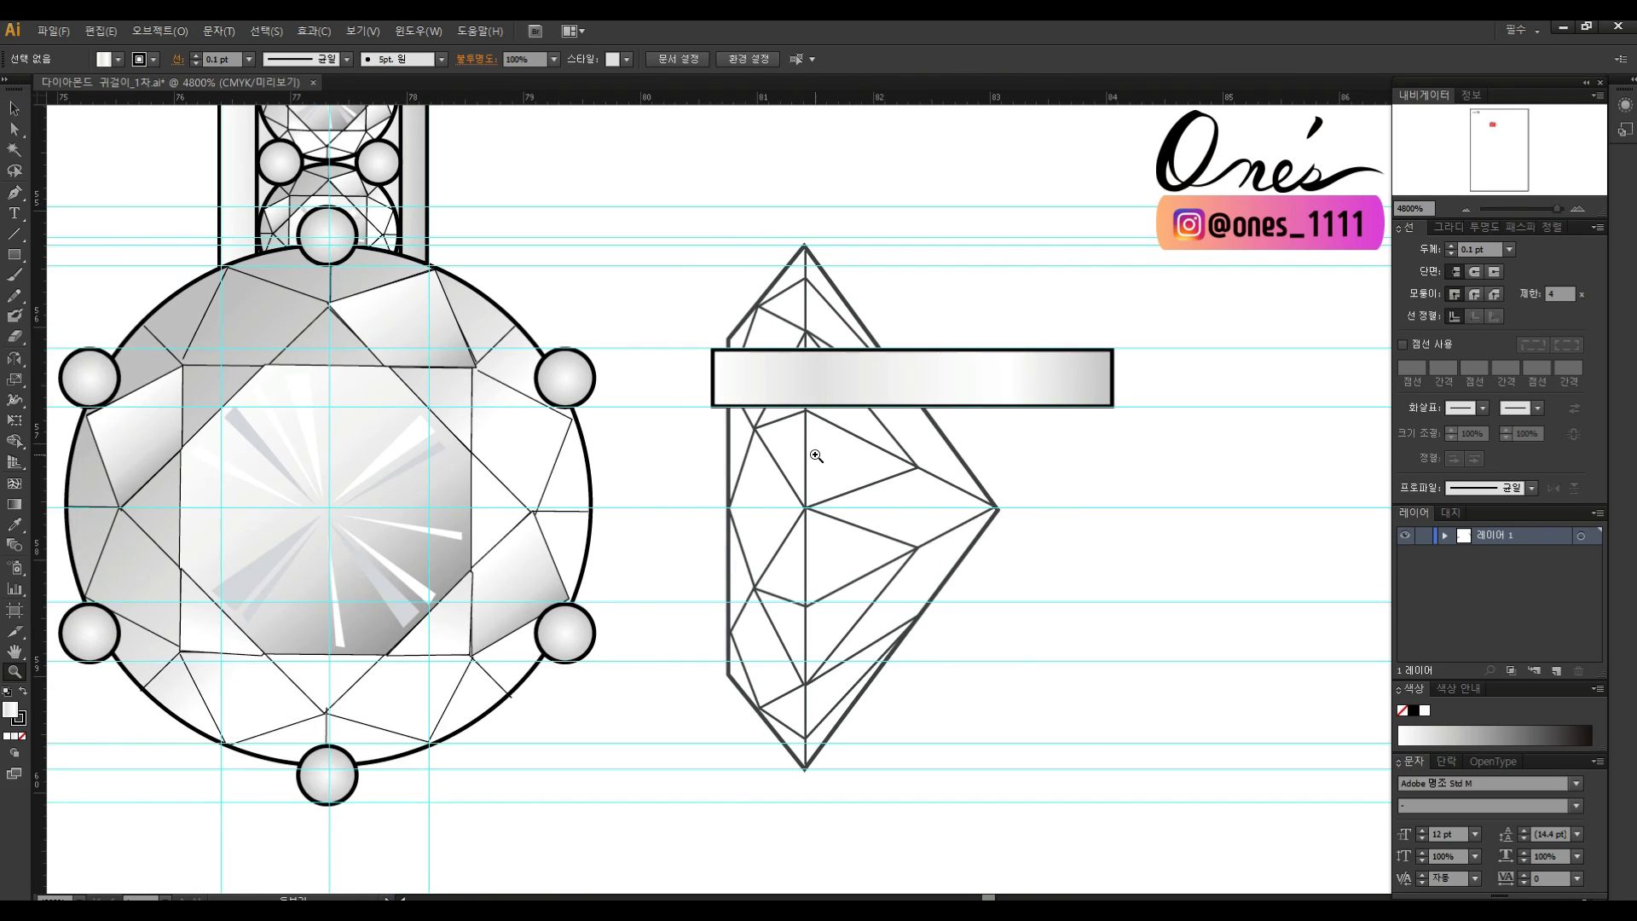
key("a")
left_click(708, 382)
left_click(713, 378)
key("a")
left_click(713, 349)
left_click(712, 407, "shift")
left_click_drag(713, 407, 724, 407)
left_click_drag(15, 191, 100, 254)
mouse_move(713, 376)
left_mouse_down()
mouse_move(713, 353)
mouse_move(703, 376)
left_mouse_up()
key("a")
left_click(680, 303)
left_click(688, 303)
key("v")
Shorten the side-view prong from its square right end to a length of about 3.18 mm.
left_click(737, 370)
left_click(950, 443)
left_click(1099, 377)
left_click_drag(1112, 377, 1073, 377)
left_click(1176, 388)
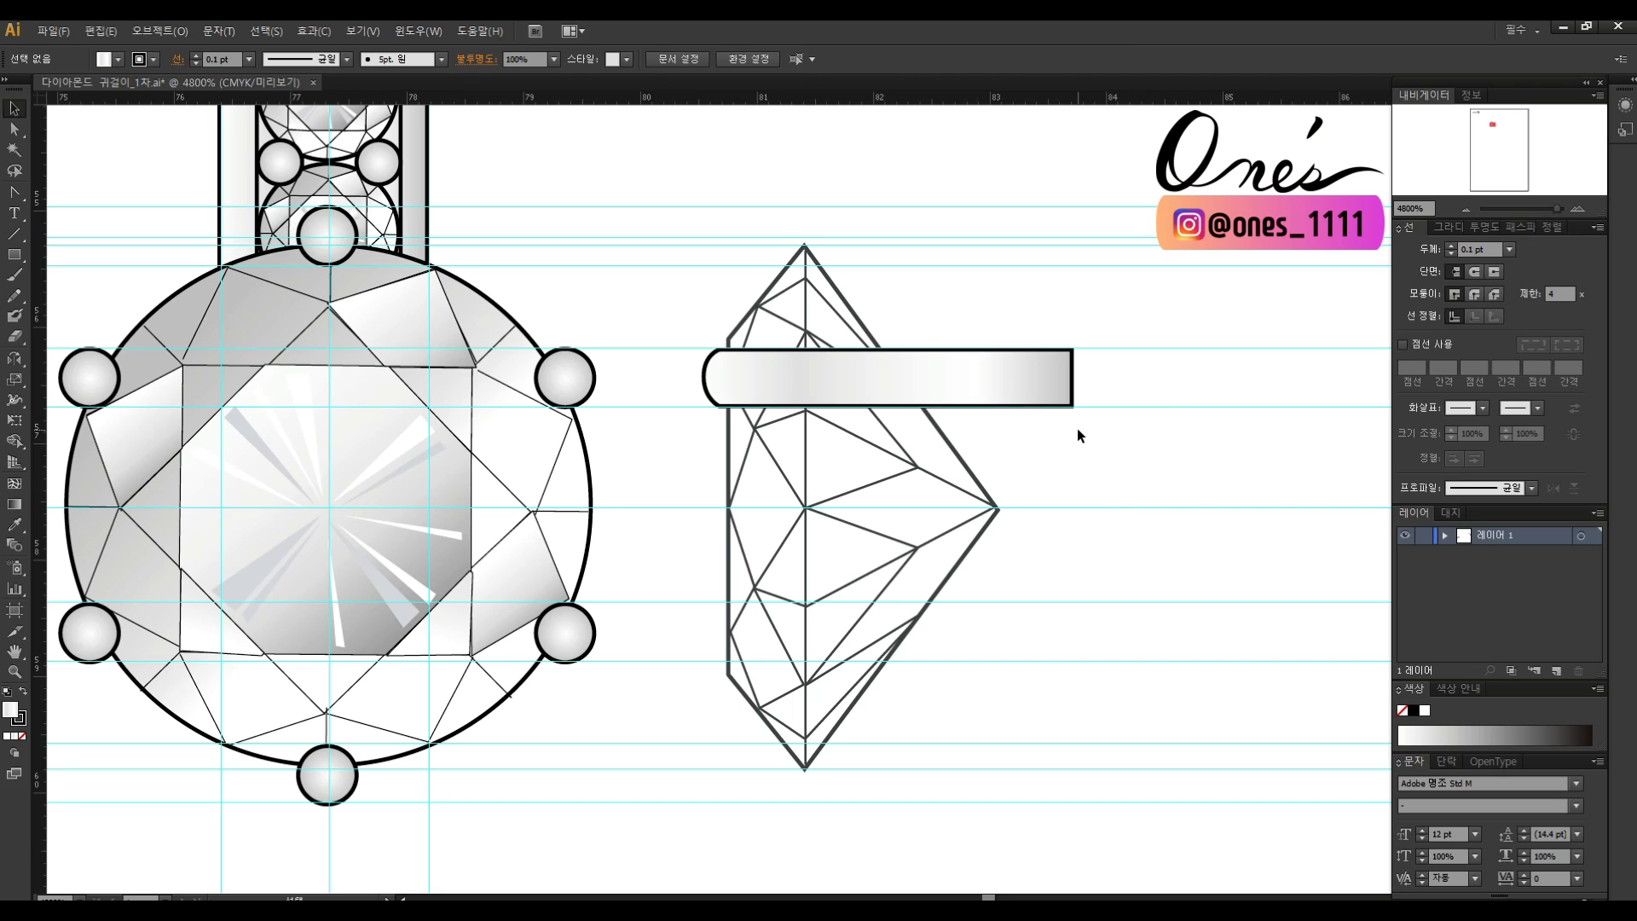
Copy the straight prong straight down to the guides of the lower side prong.
left_click(1070, 378)
left_click_drag(1009, 381, 1011, 629)
left_click(1173, 585)
scroll(1073, 455, "down", 2)
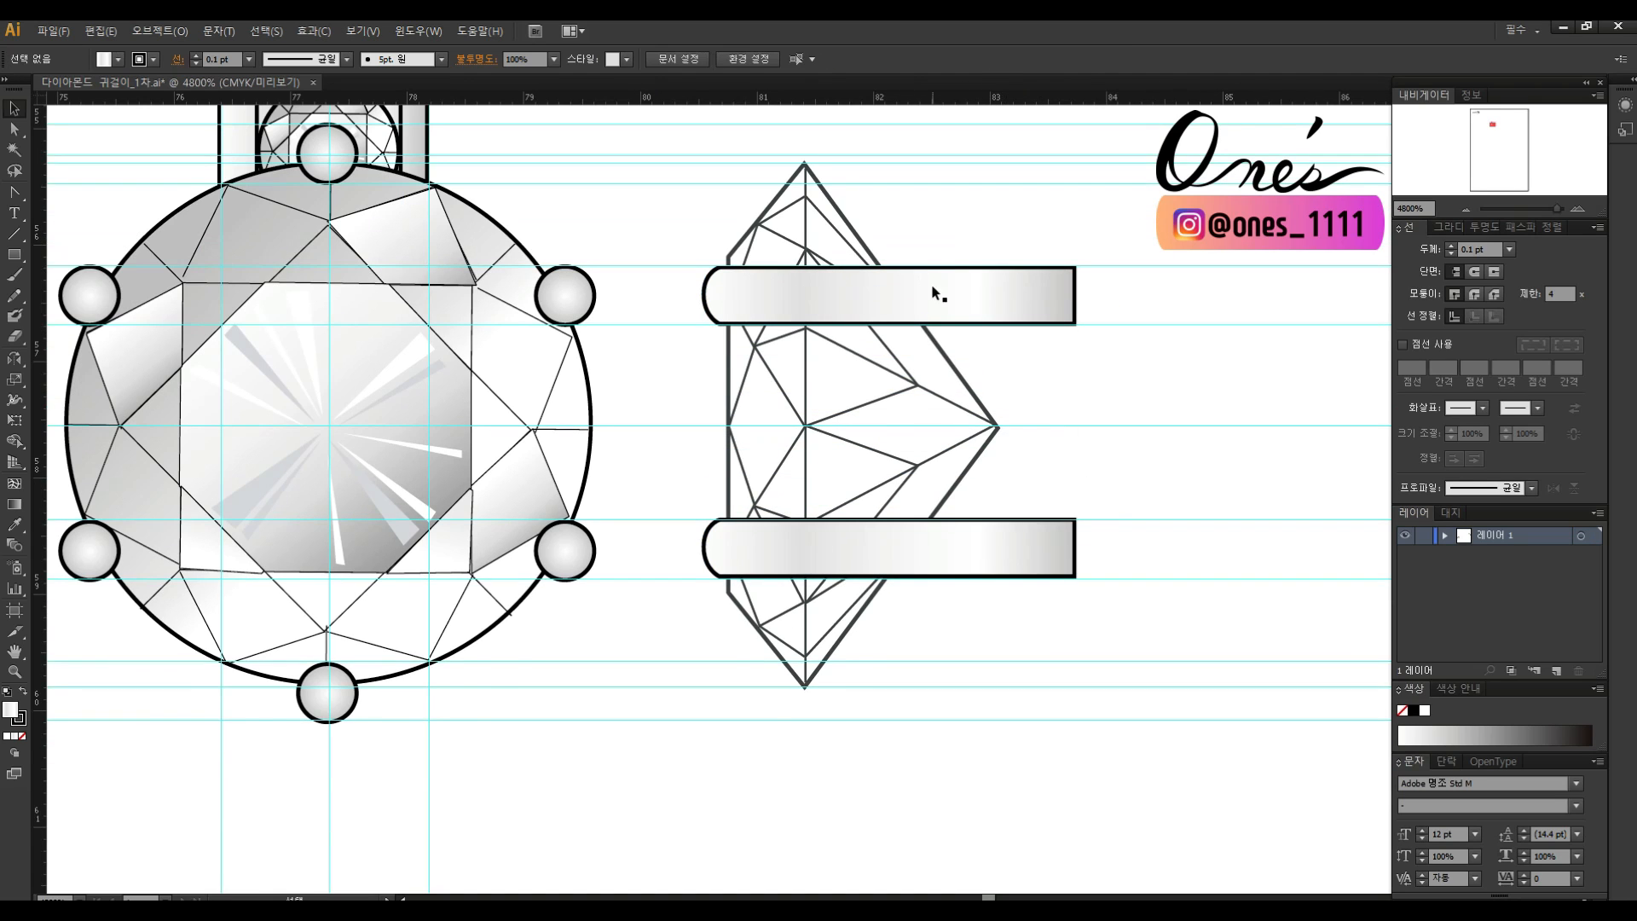
Copy the straight prong up to the topmost prong's guides and tilt its square end downward, keeping its tip at a vertical guide.
scroll(938, 294, "up", 1)
left_click_drag(939, 355, 889, 211)
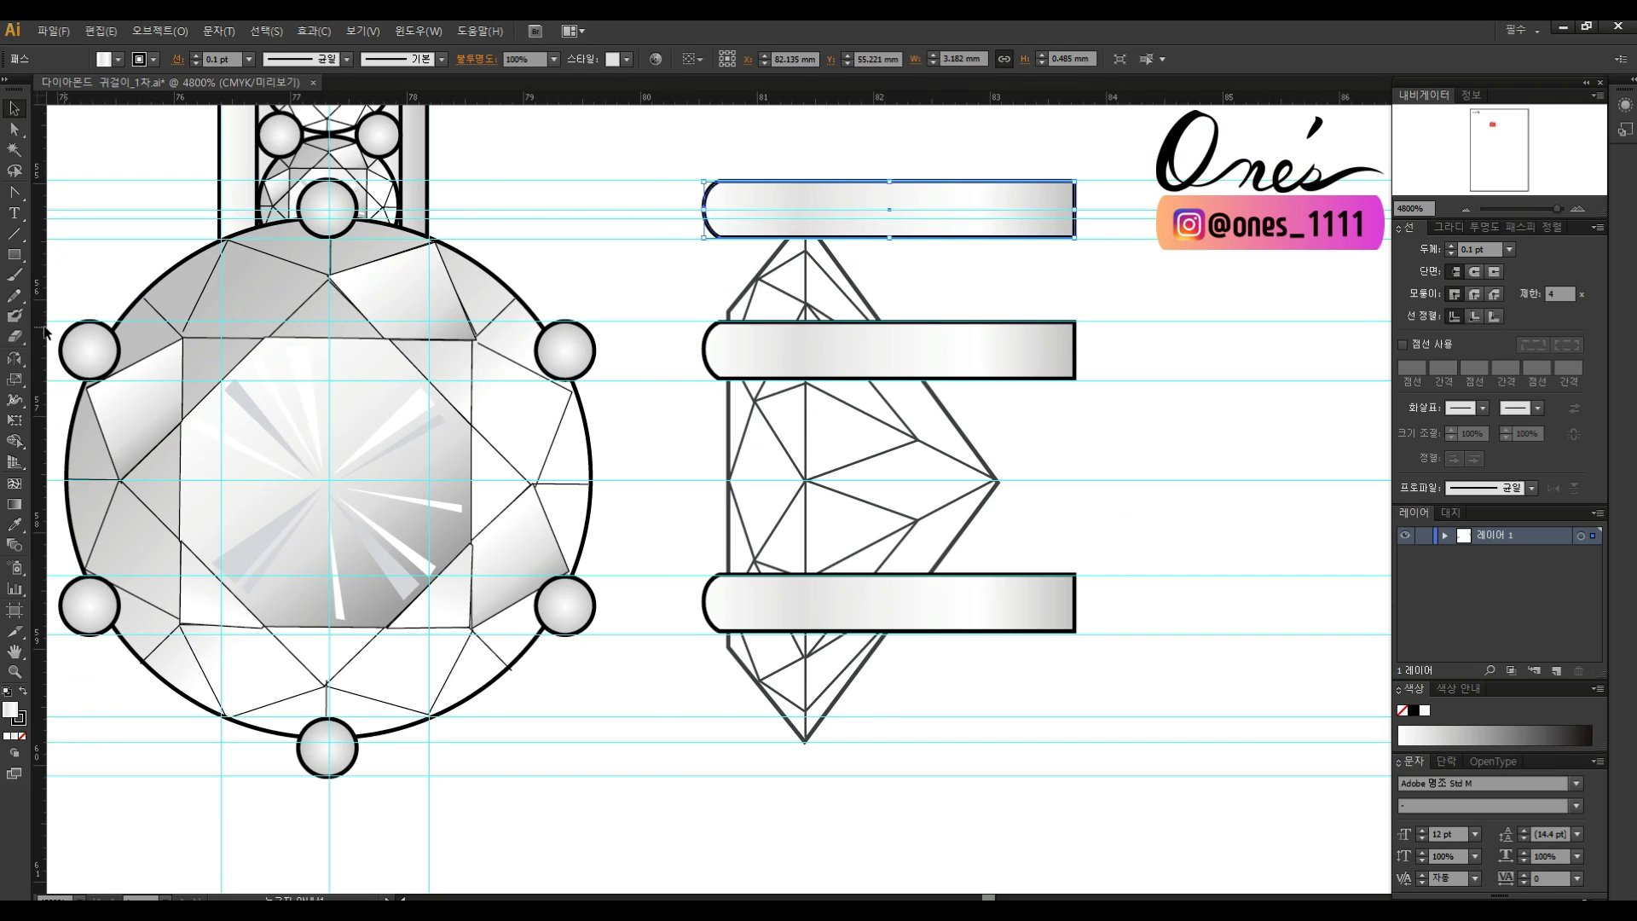
left_click_drag(1078, 174, 901, 249)
left_click(1131, 310)
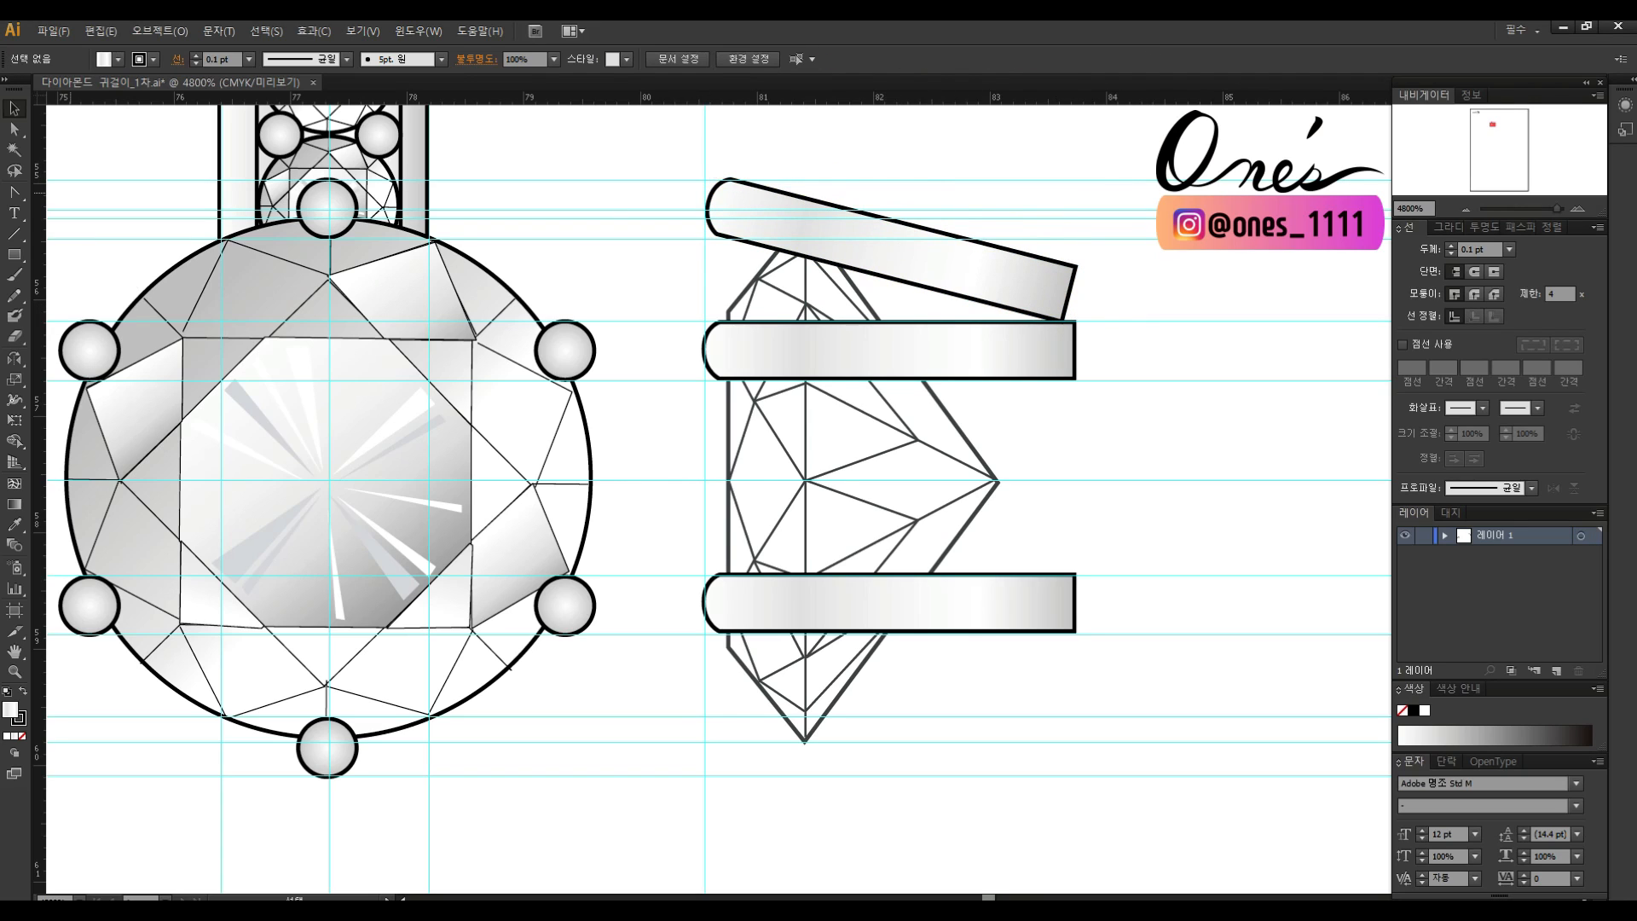
Lengthen the square end of the slanted prong slightly and fine-tune its tilt and position against the guides.
left_click(917, 254)
key("a")
left_click(1086, 288)
mouse_move(1062, 319)
left_mouse_down()
mouse_move(1083, 340)
mouse_move(1083, 324)
left_mouse_up()
left_click(1138, 309)
key("v")
left_click(1076, 286)
left_click_drag(1103, 254, 1107, 263)
left_click_drag(849, 225, 846, 233)
left_click(1096, 444)
Reflect a copy of the slanted prong to the diamond's lower point and nudge it up onto the bottom prong's guides.
scroll(1097, 446, "down", 1)
scroll(1111, 415, "up", 1)
left_click(942, 282)
key("r")
left_click_drag(891, 438, 1032, 479)
key("v")
key("Up")
key("Up")
left_click(1133, 548)
Delete the reflected slanted prong at the diamond's lower point.
key("z")
left_click(914, 515, "alt")
left_click(870, 475, "alt")
left_click(844, 474, "alt")
left_click_drag(949, 350, 731, 687)
left_click_drag(837, 512, 919, 539)
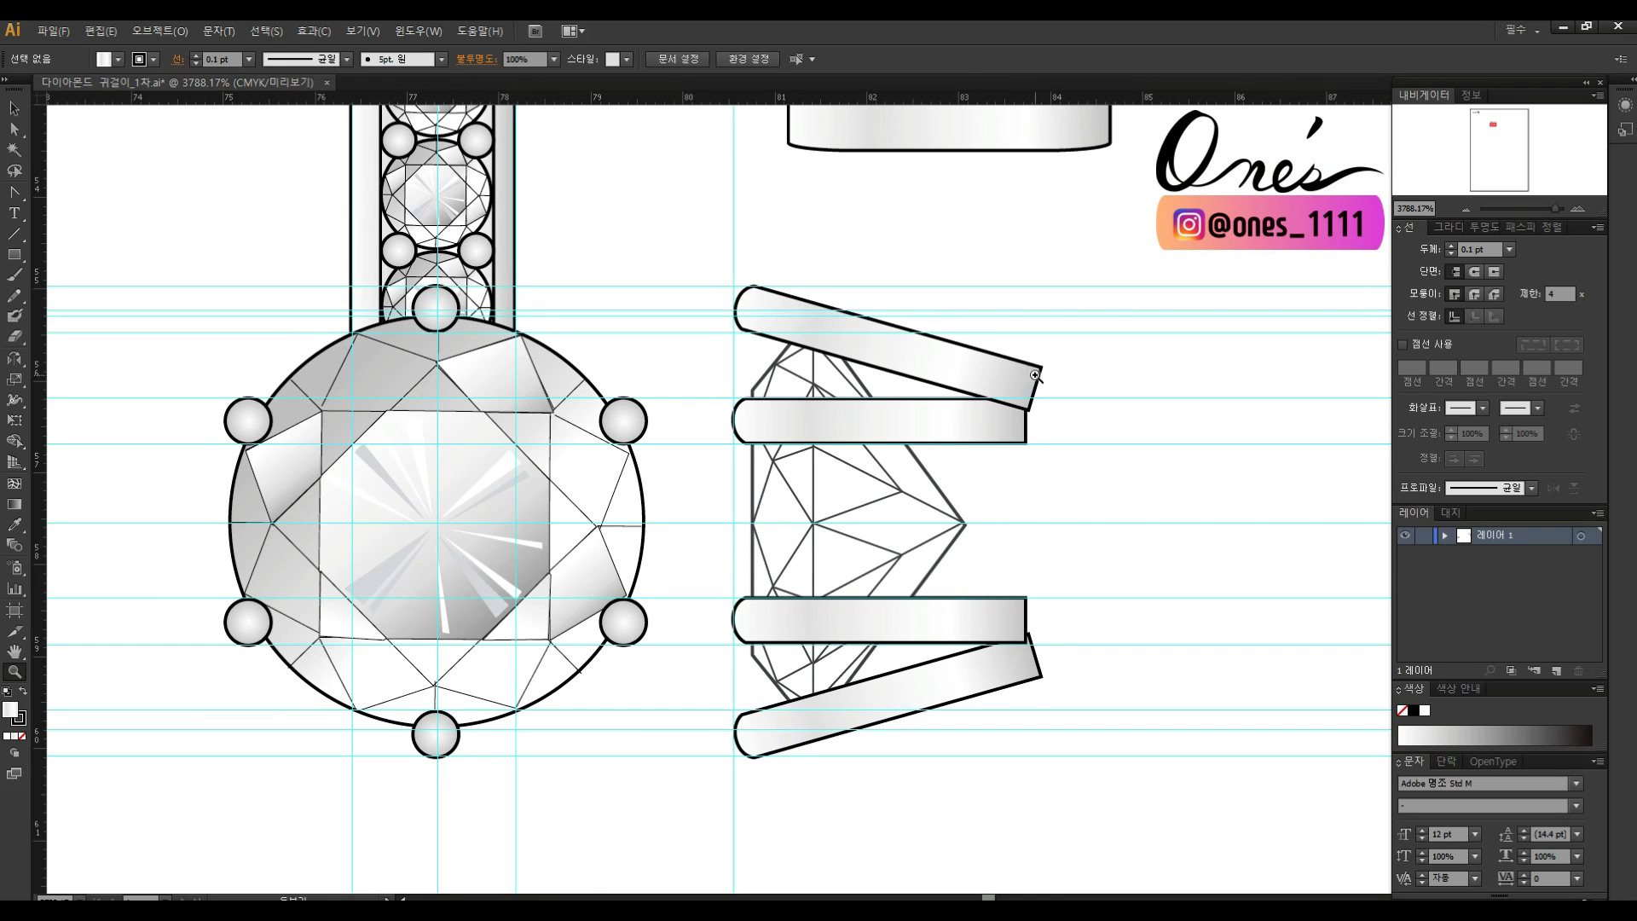
key("v")
left_click(1020, 665)
key("Delete")
Reduce the tilt of the upper slanted prong and realign its rounded tip with the guides, undoing the excess adjustments.
left_click(1014, 384)
mouse_move(1056, 364)
left_mouse_down()
mouse_move(1067, 329)
mouse_move(1056, 360)
left_mouse_up()
left_click_drag(911, 355, 911, 348)
left_click_drag(1050, 358, 1052, 343)
left_click_drag(947, 345, 948, 339)
left_click(1096, 373)
left_click(1014, 378)
key("ctrl+z")
key("ctrl+z")
left_click(1117, 355)
Extend the square end of the upper straight prong to about 3.31 mm overall, nearly level with the slanted prong's end.
left_click(1005, 419)
left_click(1071, 424)
key("a")
left_click(1026, 399)
left_click(1027, 442, "shift")
left_click_drag(1026, 442, 1038, 442)
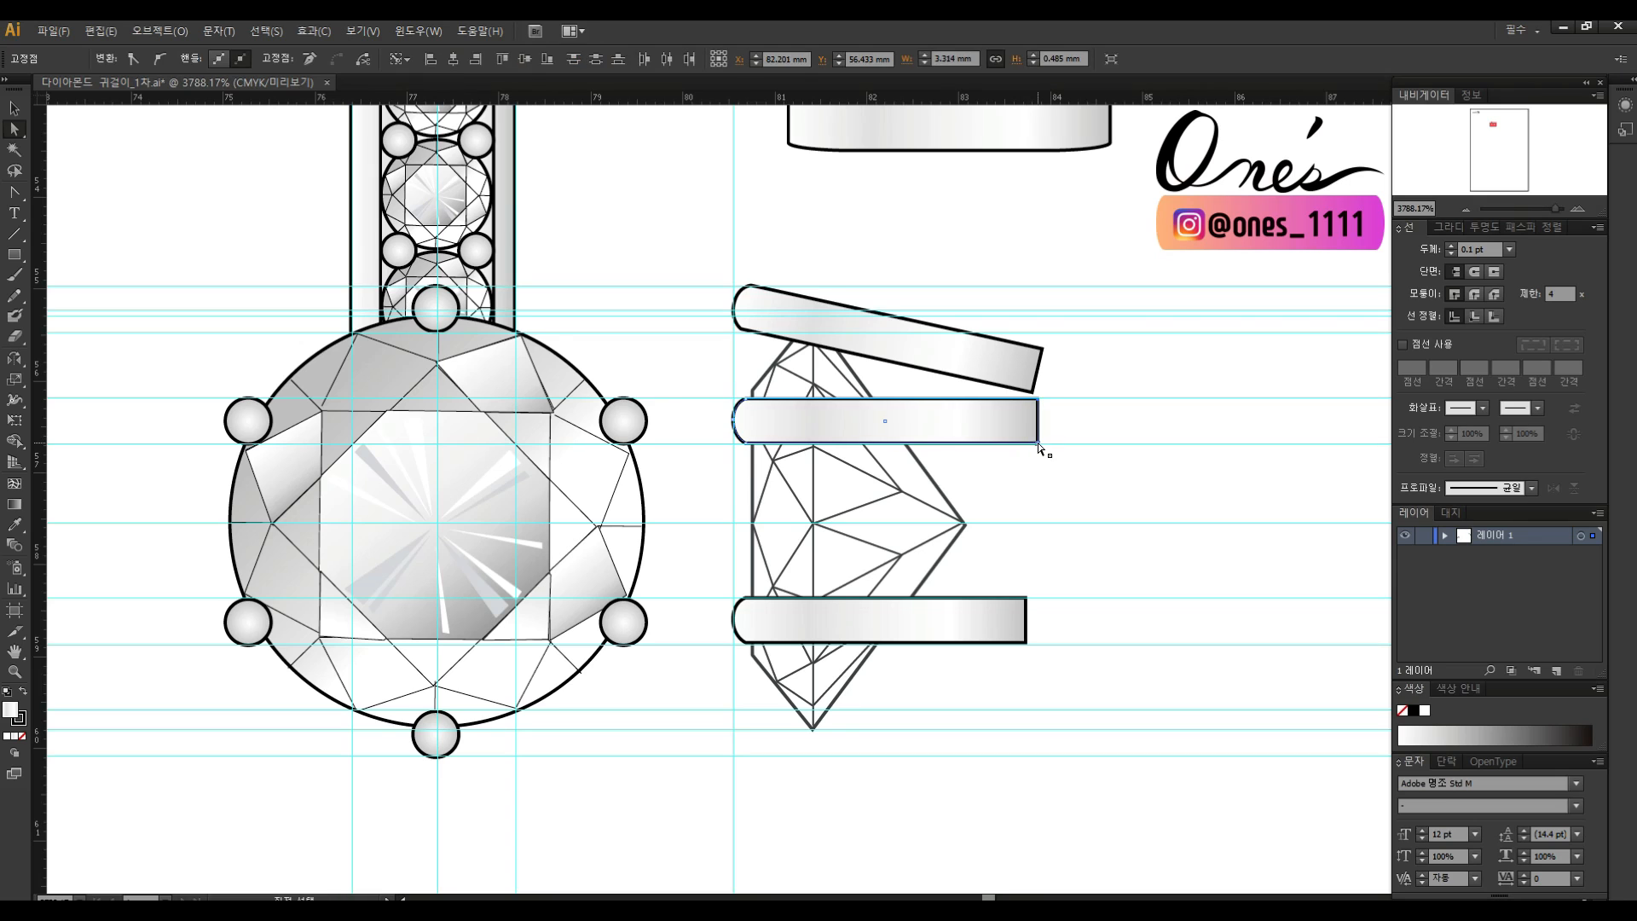
left_click(1053, 488)
Delete the lower straight prong and reflect copies of both upper prongs across the diamond's horizontal centre line.
key("v")
left_click(998, 635)
key("Delete")
left_click(985, 362)
left_click(979, 420, "shift")
key("o")
left_click(930, 522)
left_click_drag(1006, 426, 1013, 658)
key("v")
left_click(1088, 560)
Draw a vertical rail about 0.6 by 3.8 mm across the square ends of the prongs and send it behind them.
left_click(14, 254)
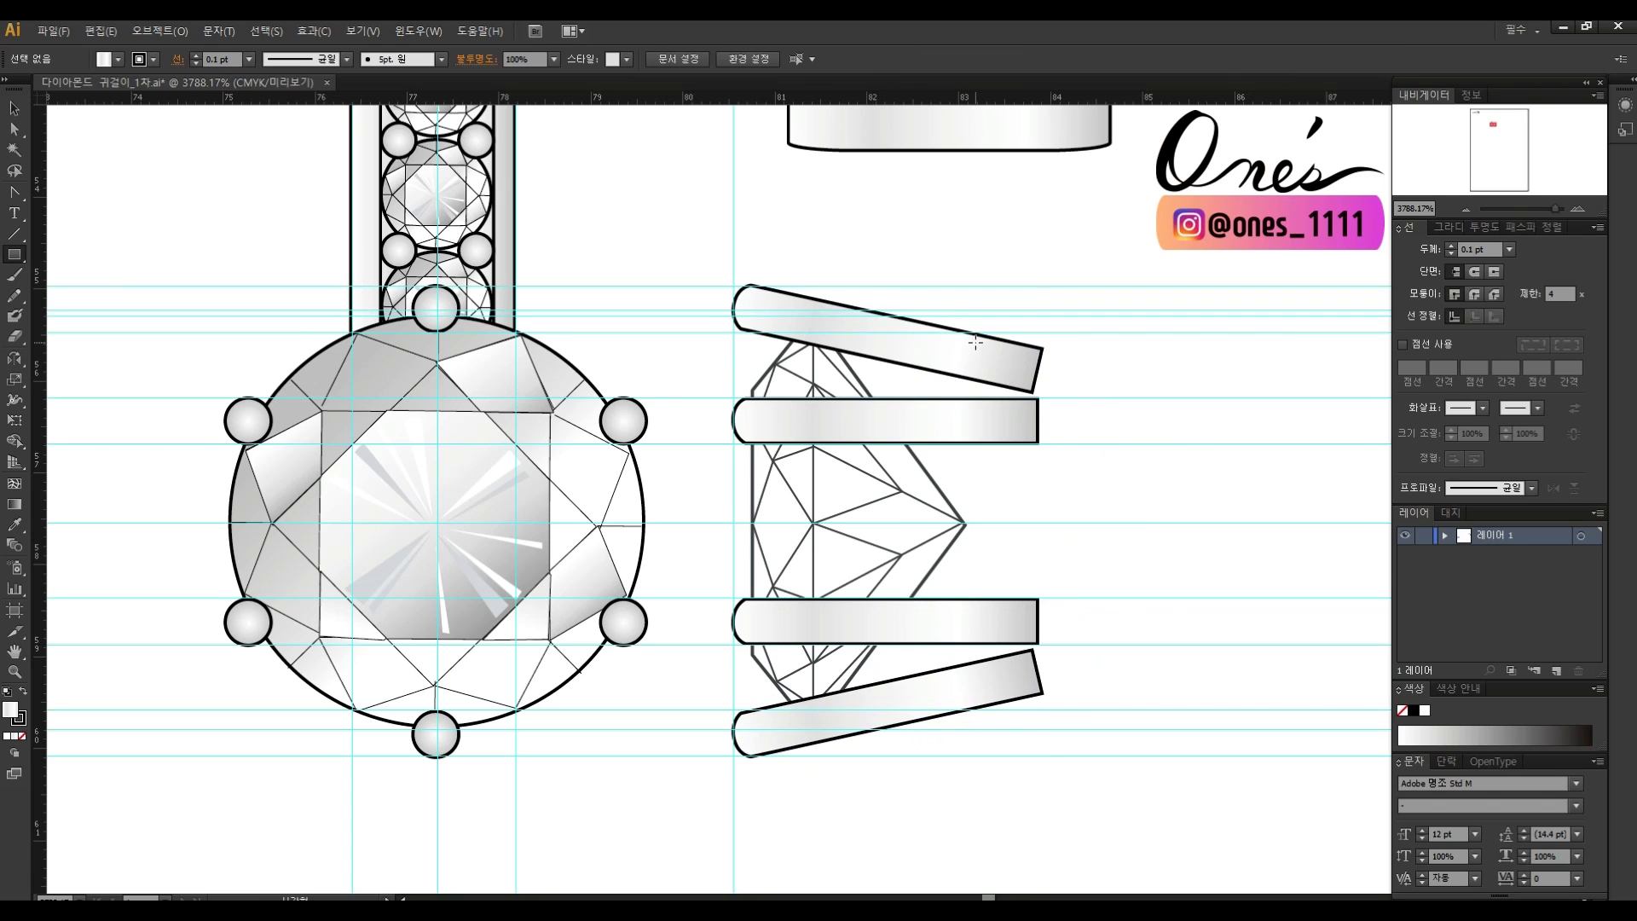
left_click_drag(1048, 581, 1040, 697)
key("v")
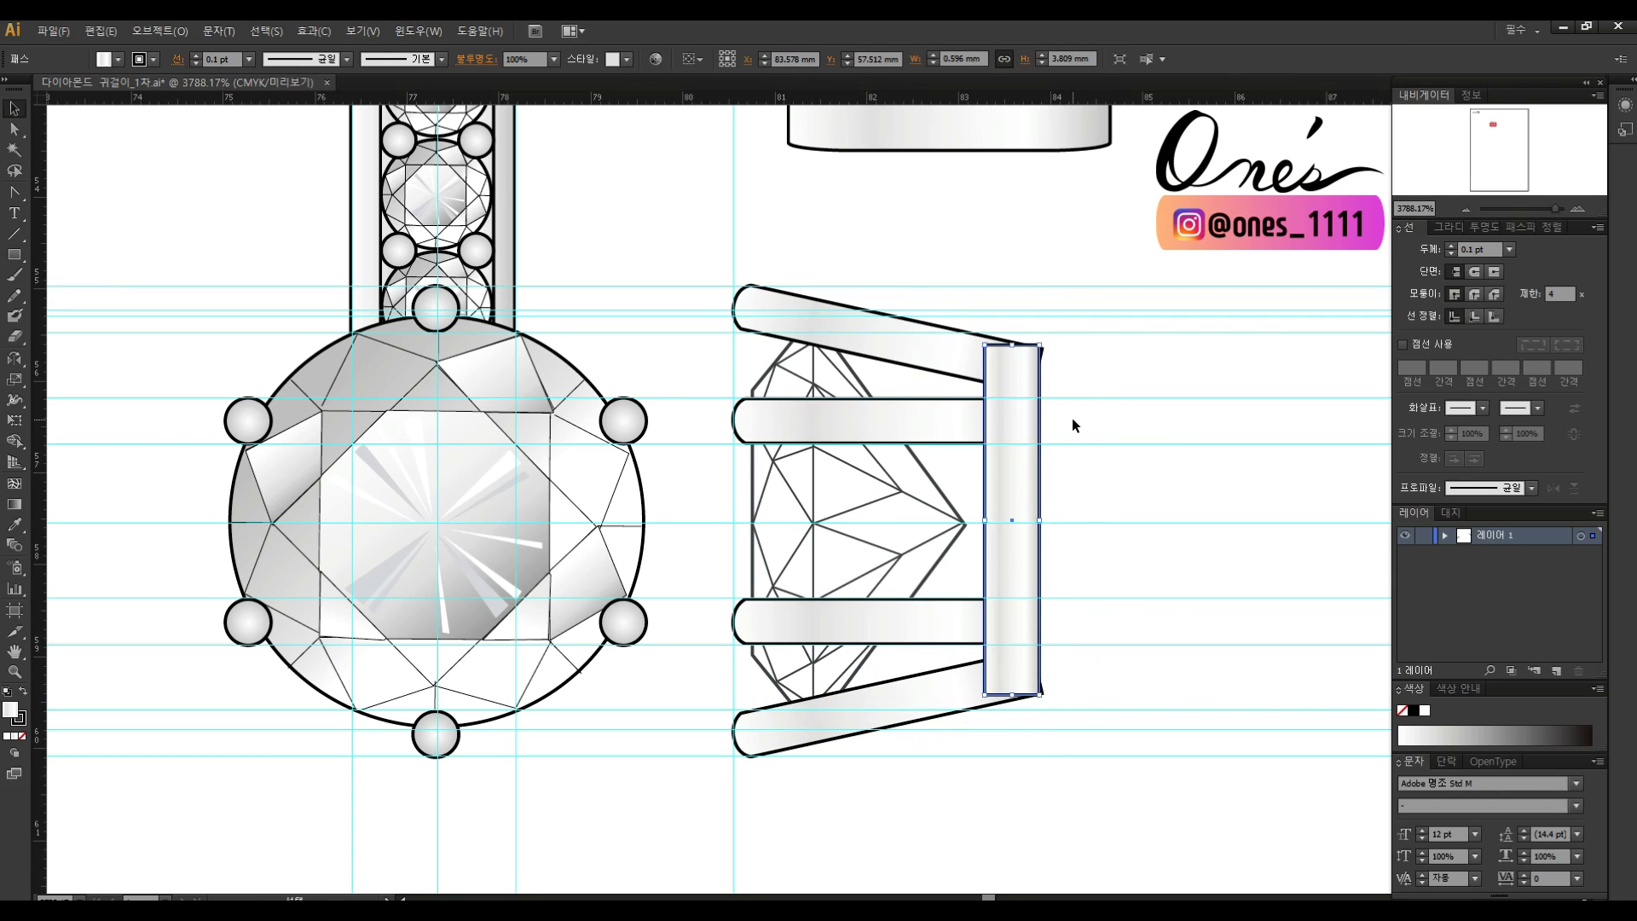
key("ctrl+shift+bracketleft")
left_click(1073, 610)
Place a wider copy of the vertical rail across the diamond's middle and shift the diamond out past the prongs' rounded tips.
left_click(1017, 538)
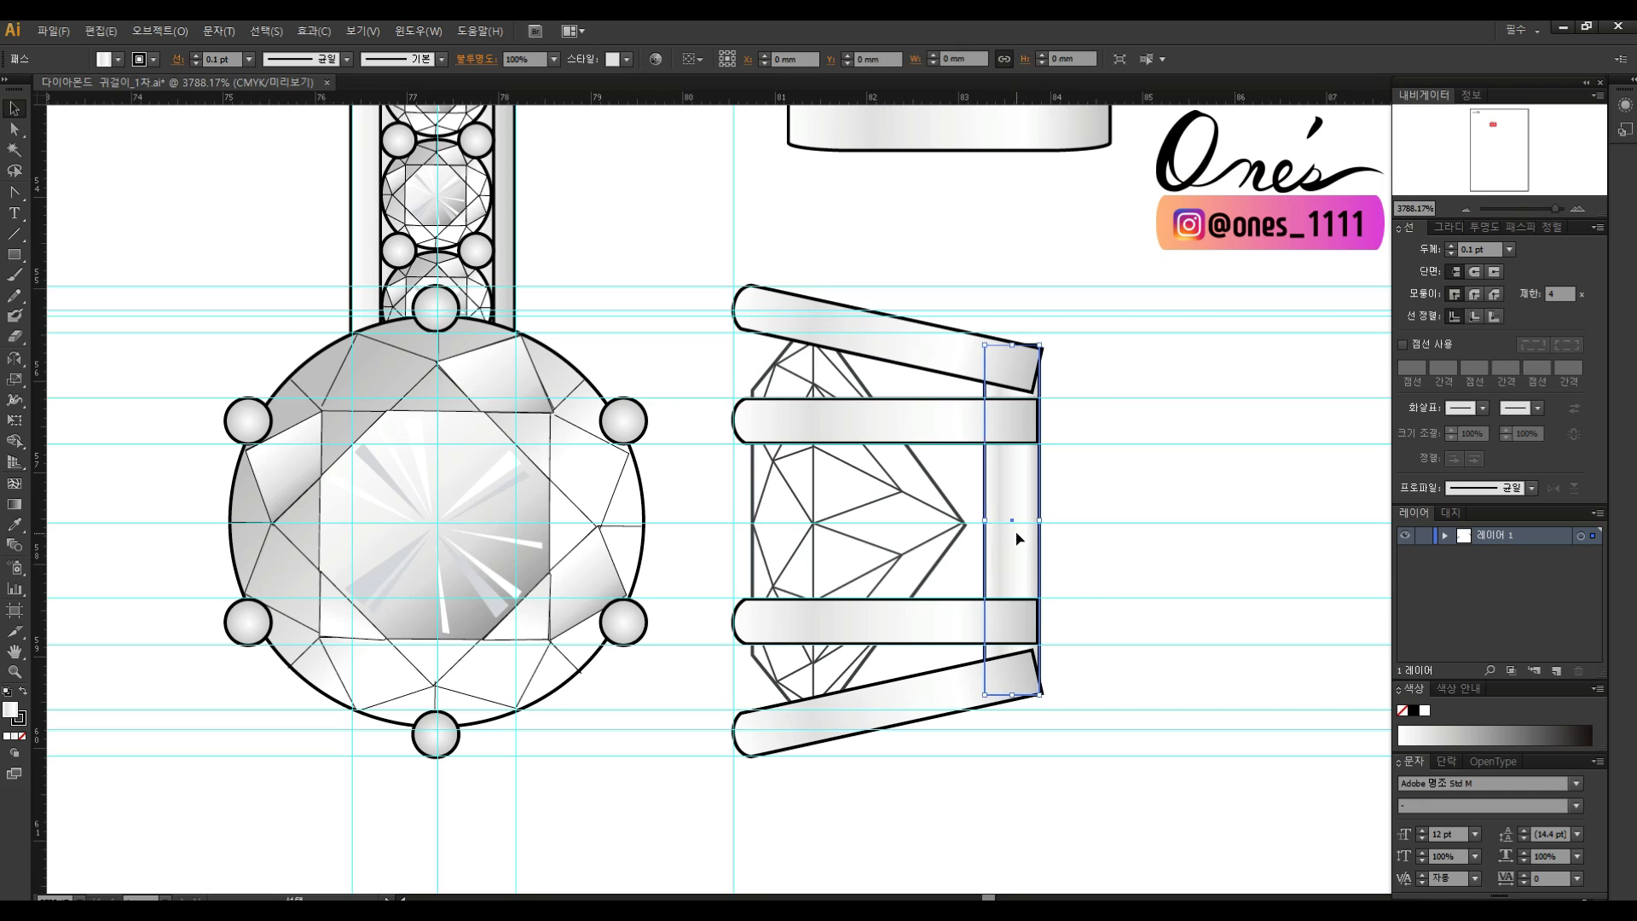
mouse_move(1017, 495)
left_mouse_down()
mouse_move(871, 490)
mouse_move(906, 523)
left_mouse_up()
left_click(1110, 477)
left_click(866, 483)
left_click(1098, 505)
key("z")
scroll(972, 503, "down", 5)
left_click_drag(1040, 387, 891, 608)
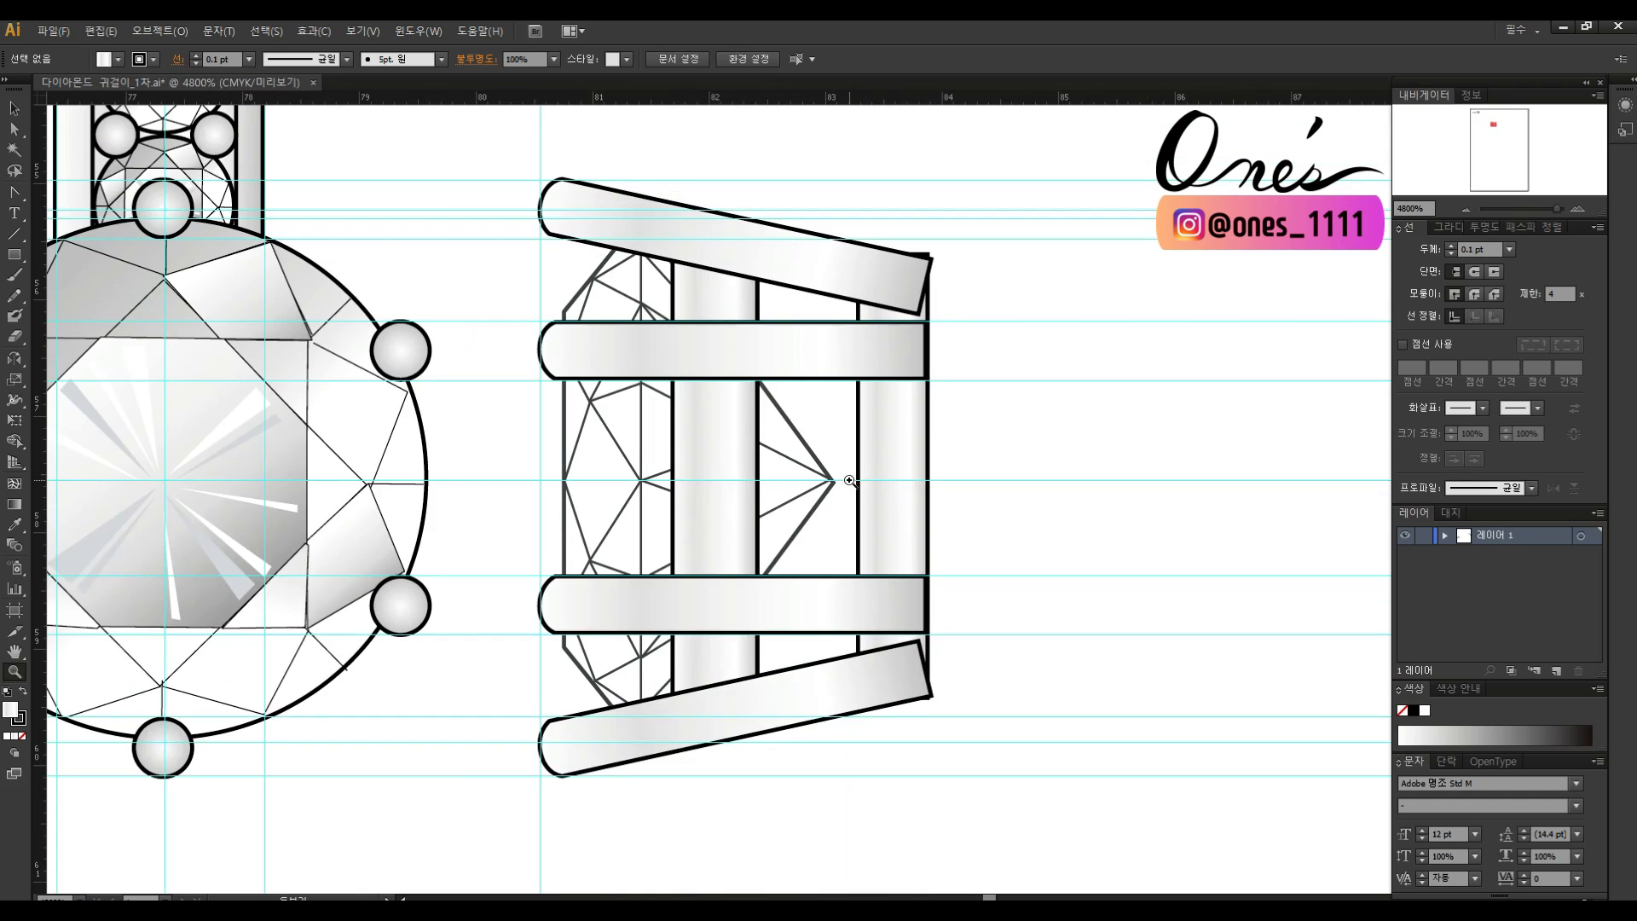
scroll(931, 461, "left", 1)
key("v")
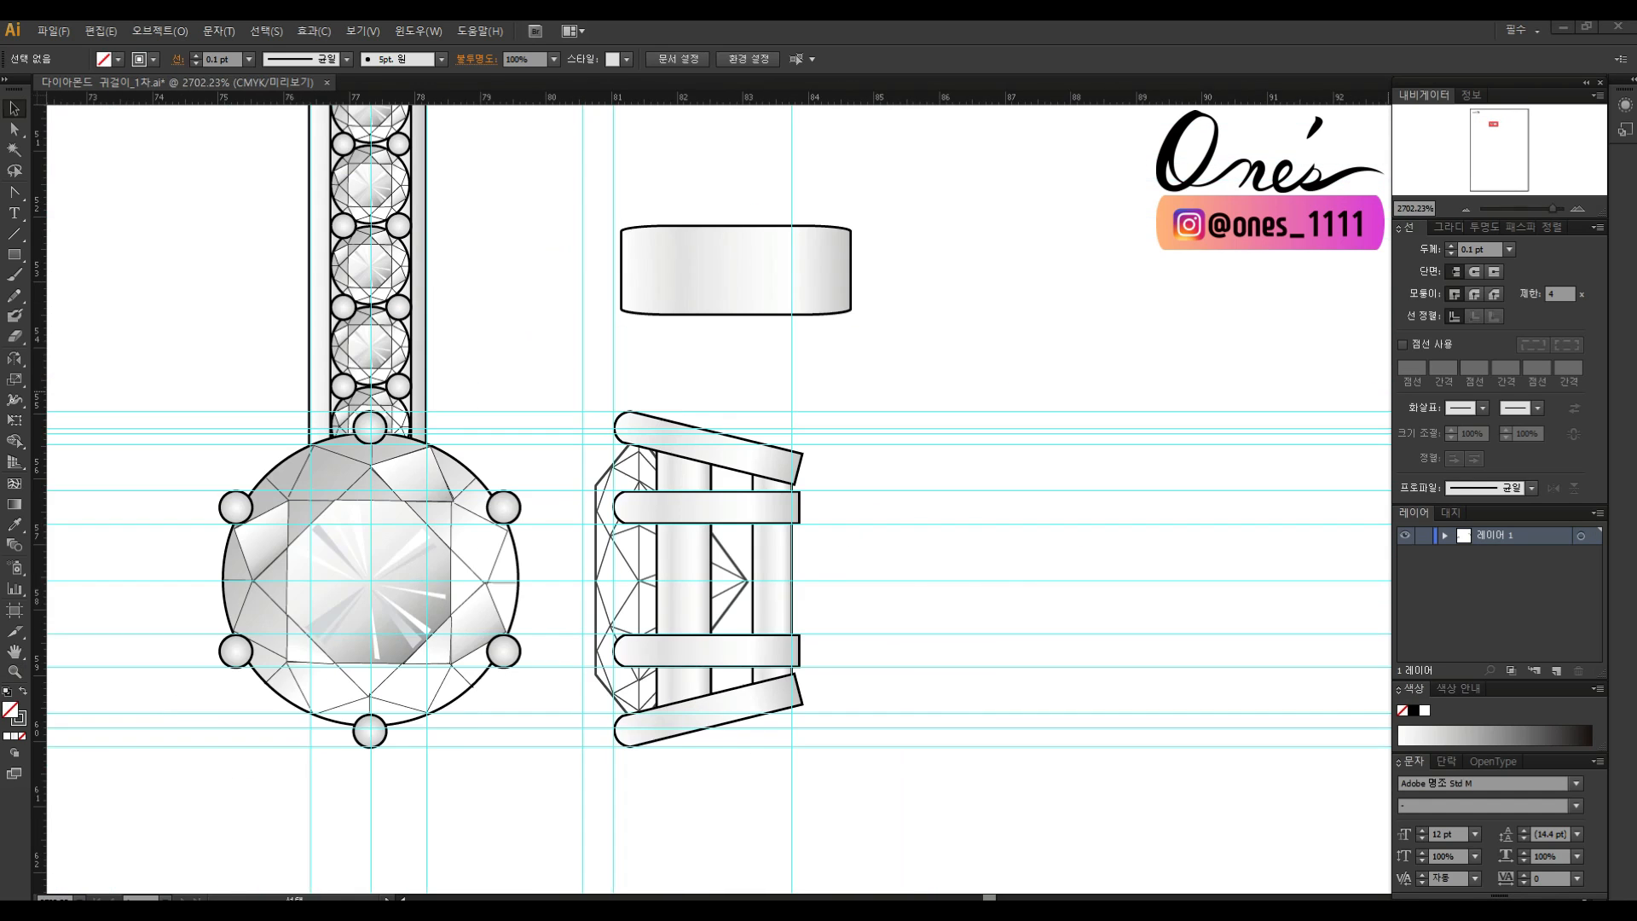
Trim the square end of the upper straight prong to the vertical guide at the rear rail's outer edge.
scroll(931, 406, "left", 2)
key("ctrl+space")
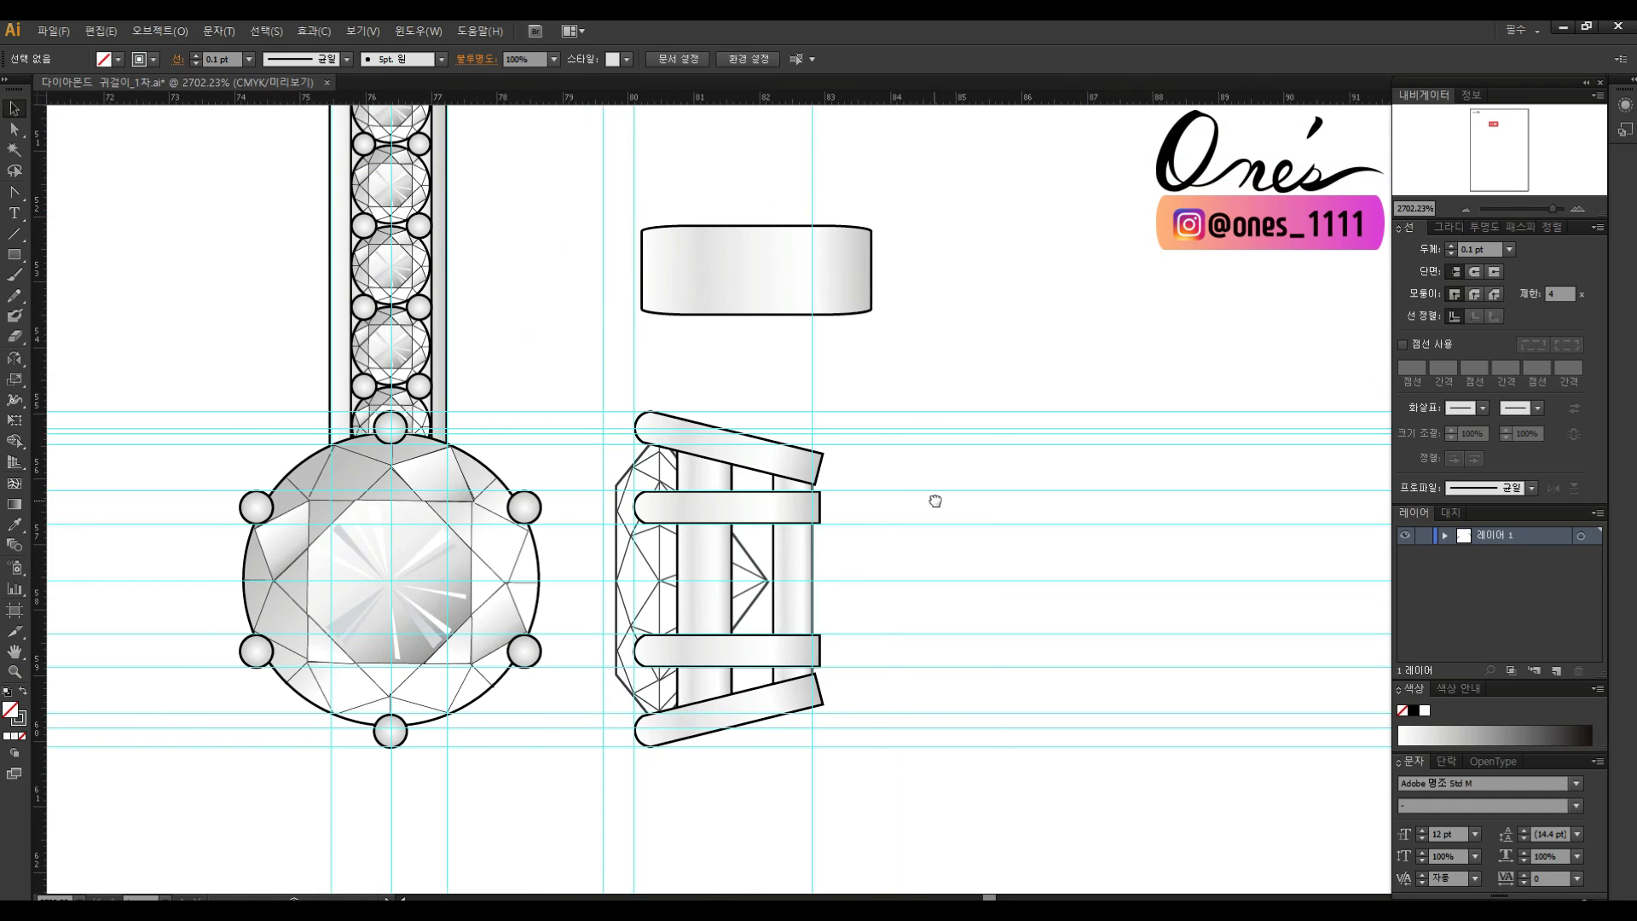
left_click_drag(884, 363, 705, 771)
key("ctrl+space")
left_click(764, 492)
scroll(792, 366, "left", 4)
key("a")
left_click(1030, 401)
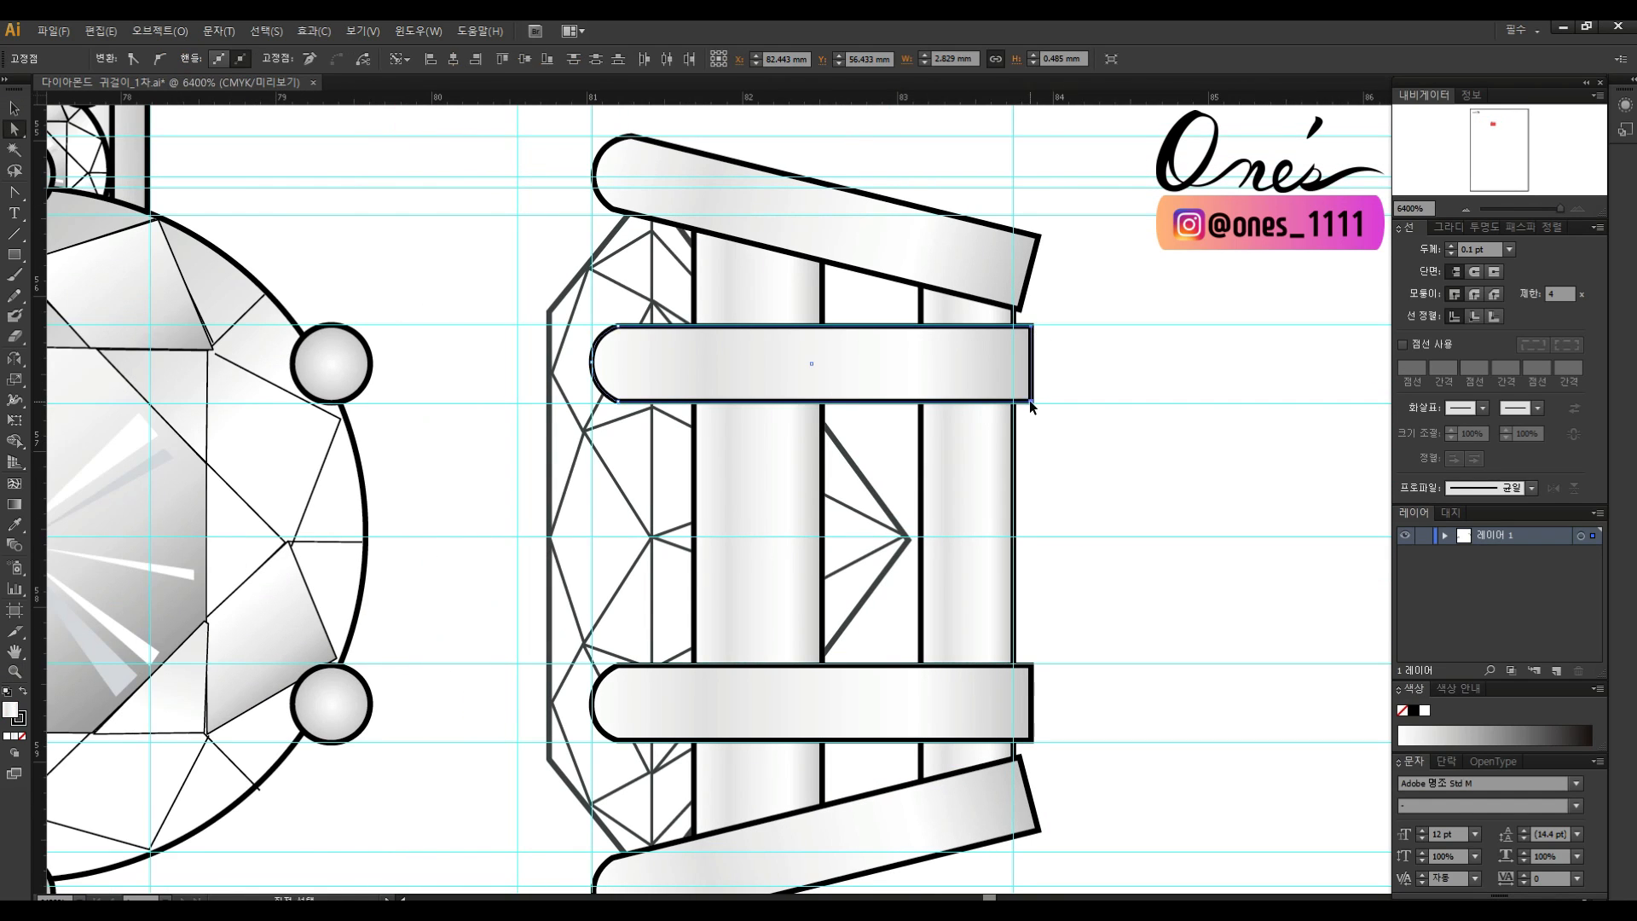
left_click(1271, 431)
scroll(1015, 256, "up", 1)
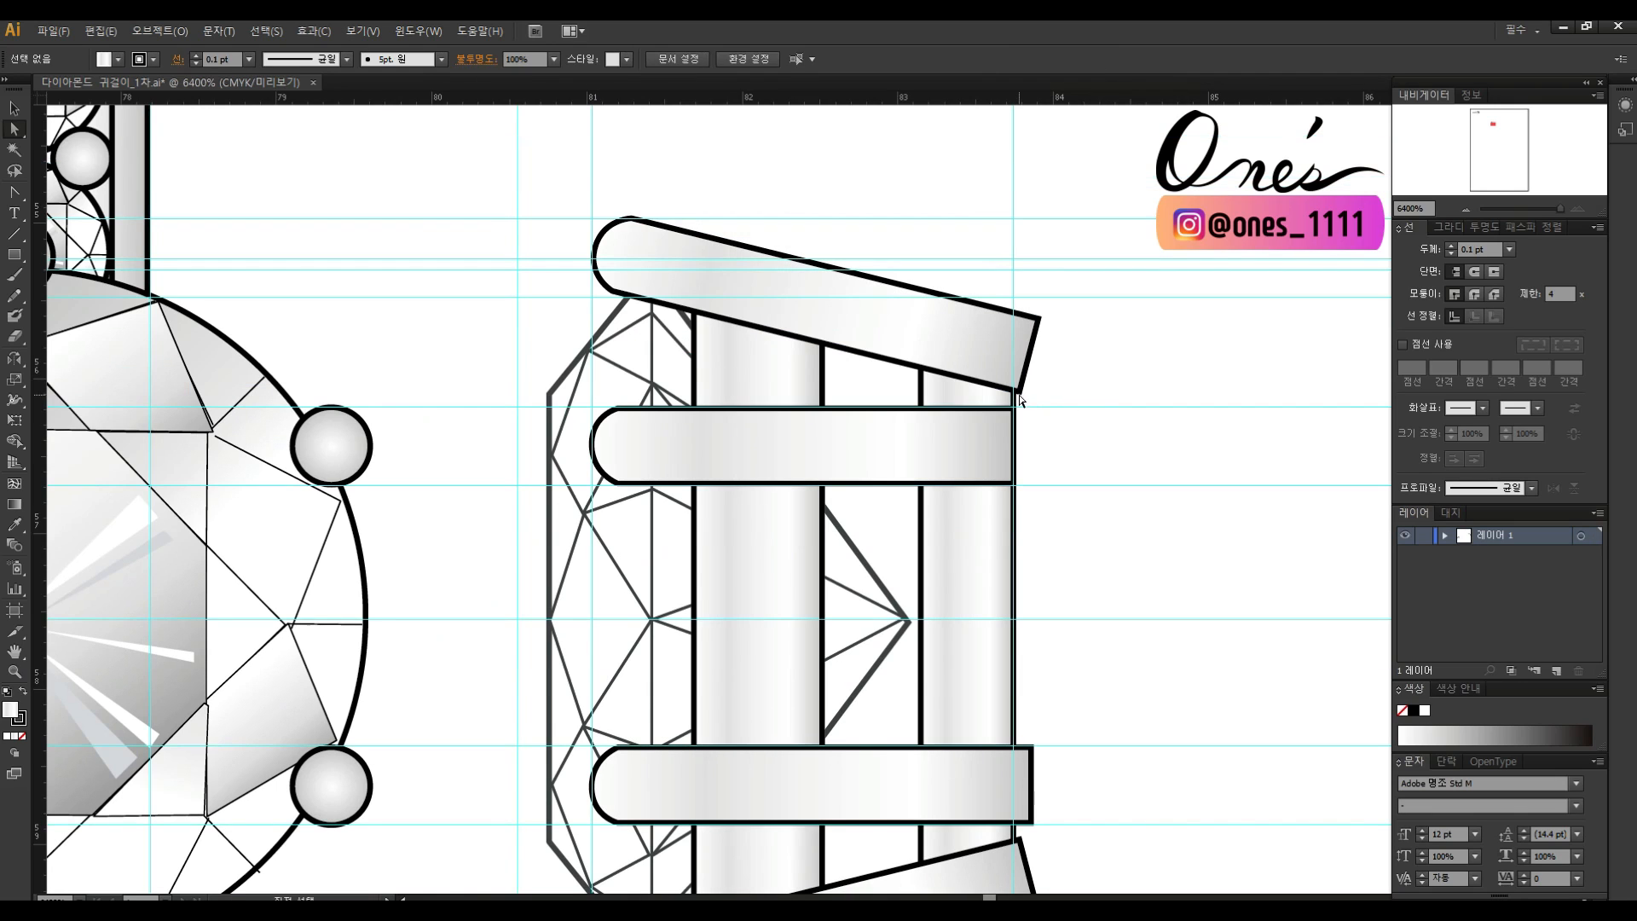
Move both end corners of the upper slanted prong onto the rear rail's vertical guide so its end is cut vertically.
left_click_drag(1019, 393, 1013, 390)
left_click_drag(1038, 317, 1013, 315)
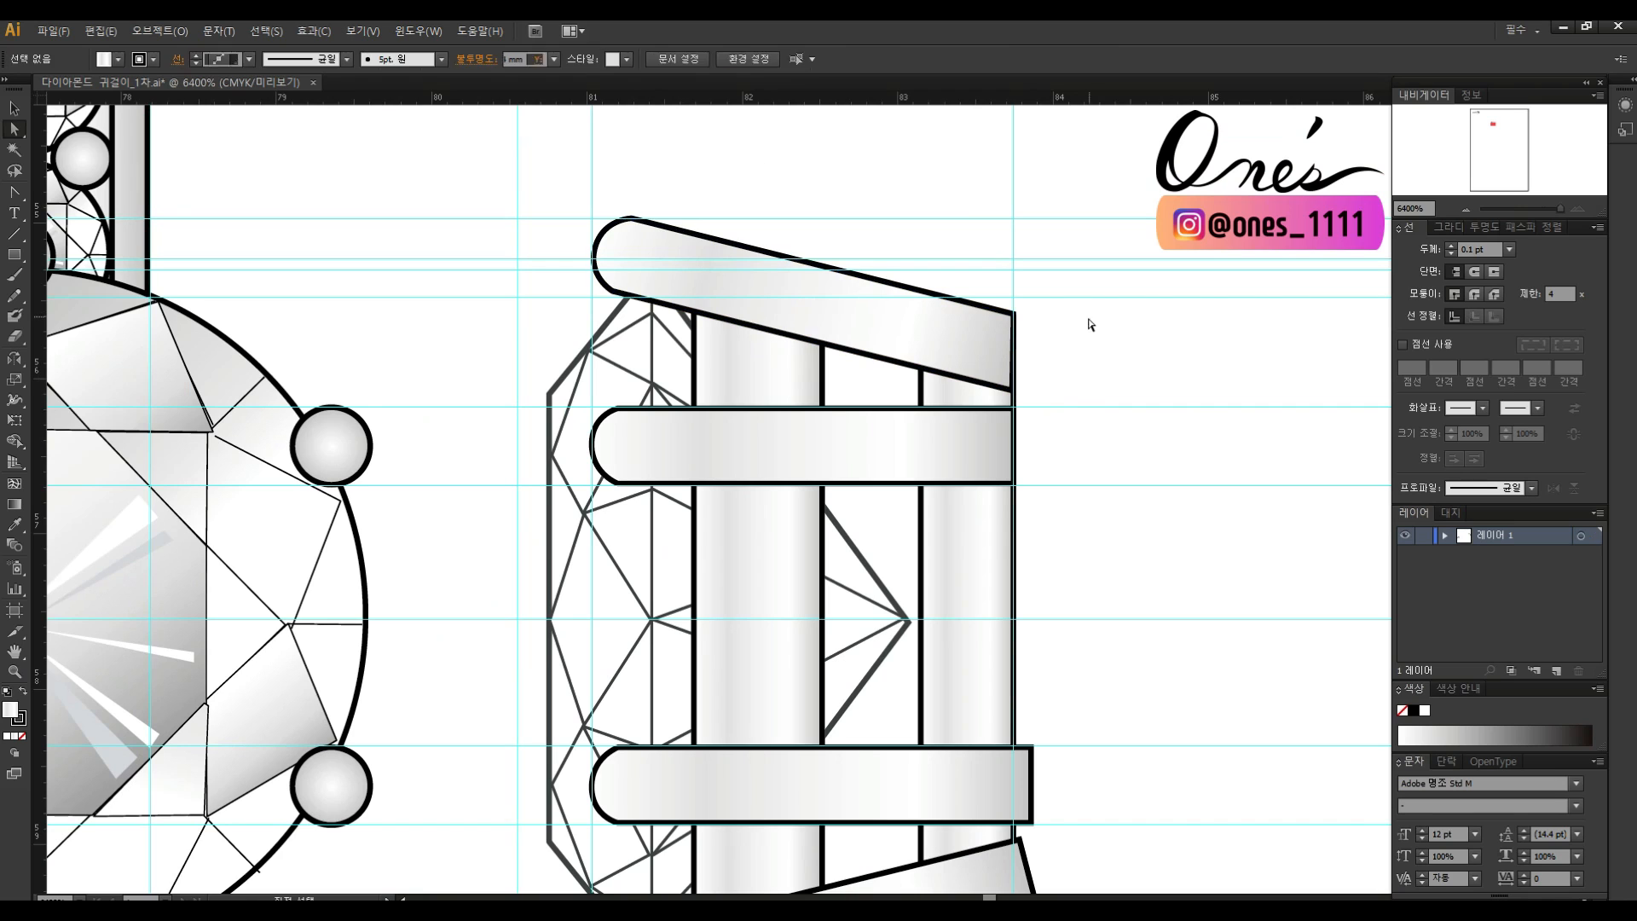
left_click(1077, 394)
Delete the untrimmed lower straight and slanted prongs from the side view.
scroll(1124, 417, "down", 2)
key("v")
left_click(968, 631)
left_click(916, 772, "shift")
key("Delete")
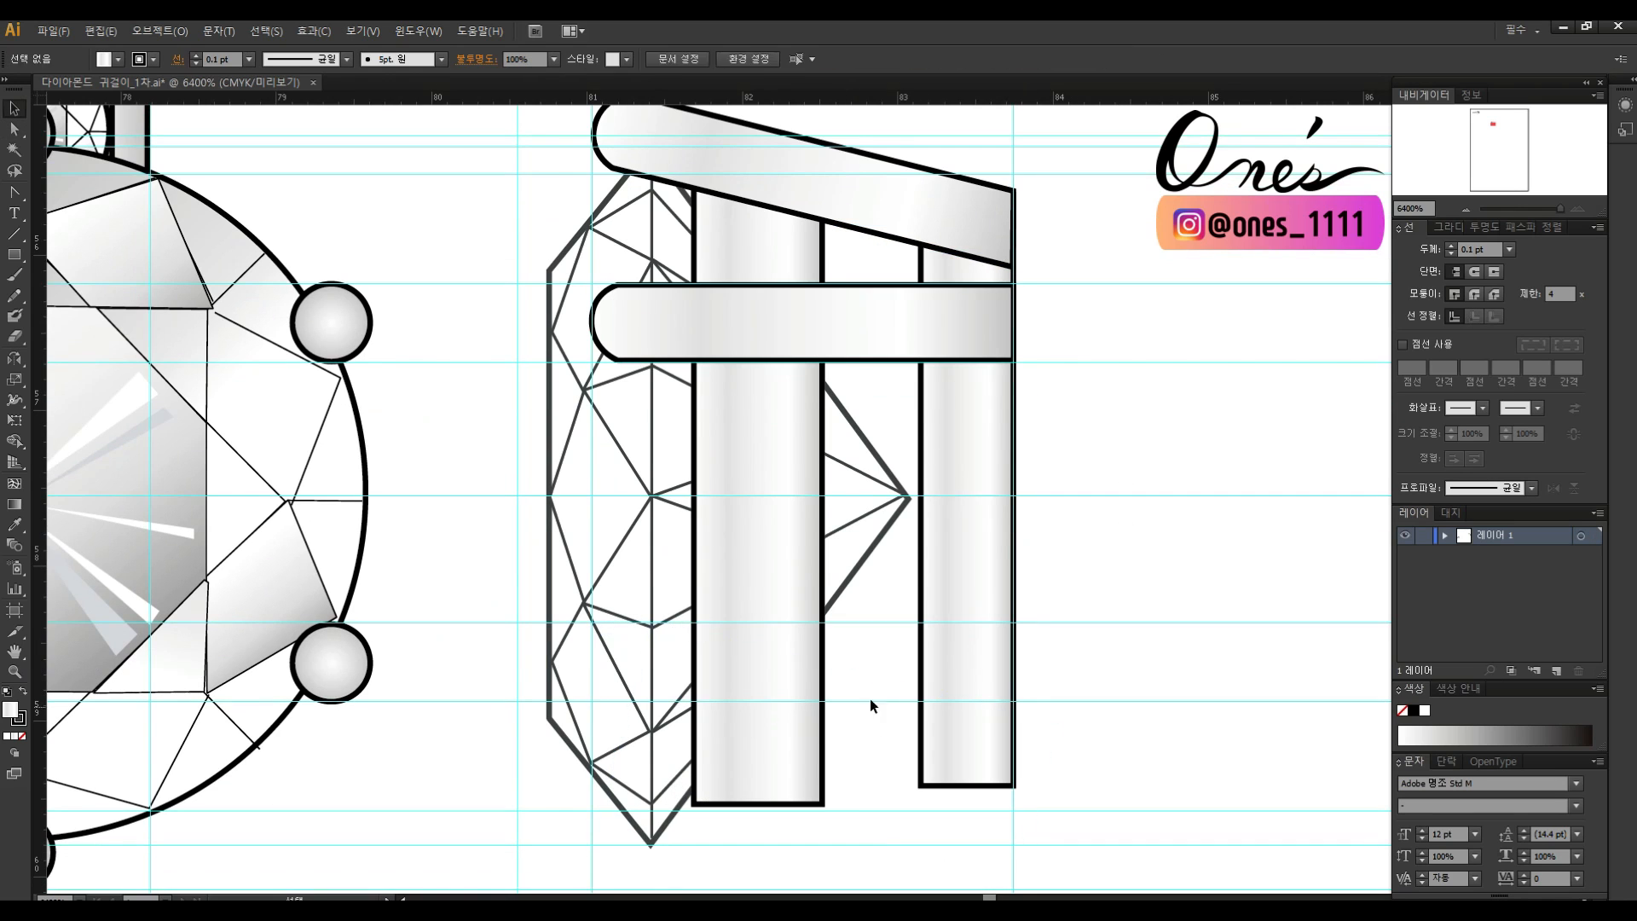
Reflect copies of the two trimmed upper prongs to the lower half of the side view and nudge them up onto the guides.
left_click(861, 205)
left_click(857, 306, "shift")
key("o")
left_click_drag(880, 336, 943, 610)
key("v")
key("Up")
key("Up")
key("Up")
key("ctrl+shift+a")
key("z")
left_click(638, 437, "alt")
left_click(638, 438, "alt")
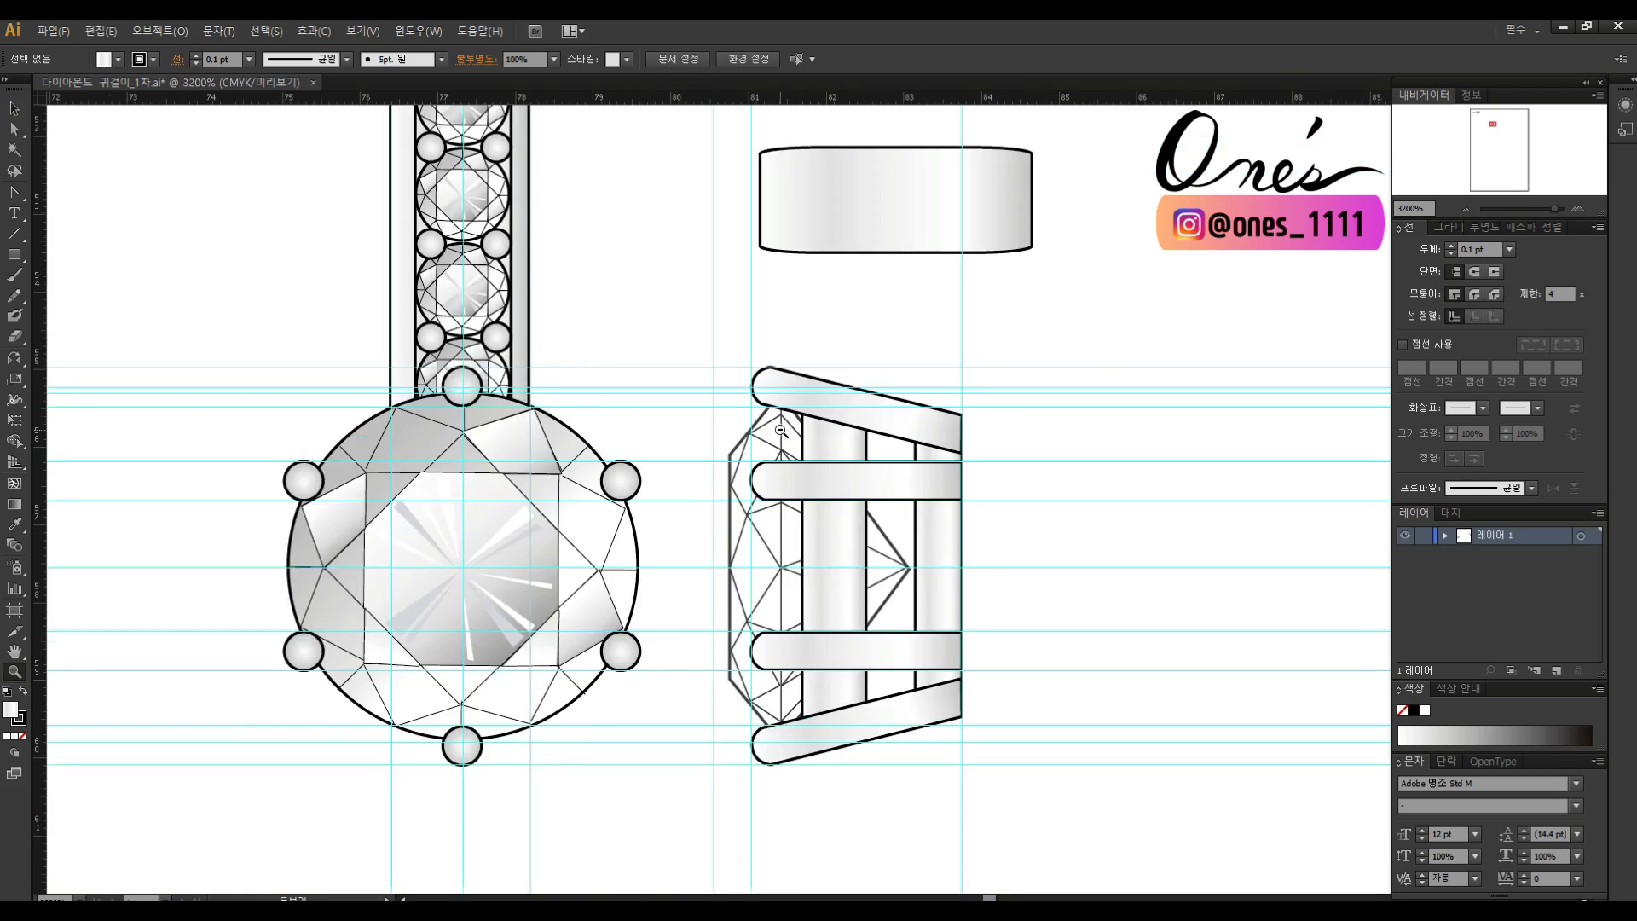
Place a copy of the main stone's side view to the right of the setting.
left_click(640, 443, "alt")
key("v")
left_click_drag(813, 487, 1250, 500, "alt")
left_click(1073, 455)
Group all parts of the side-view setting together.
left_click_drag(776, 438, 1001, 749)
right_click(939, 566)
left_click(989, 645)
left_click(1036, 512)
Move the separate rounded band farther away from the side view and save the drawing.
left_click_drag(910, 318, 1172, 333)
left_click(1052, 439)
left_click_drag(1052, 439, 970, 549)
left_click_drag(1344, 171, 1304, 185)
key("ctrl+s")
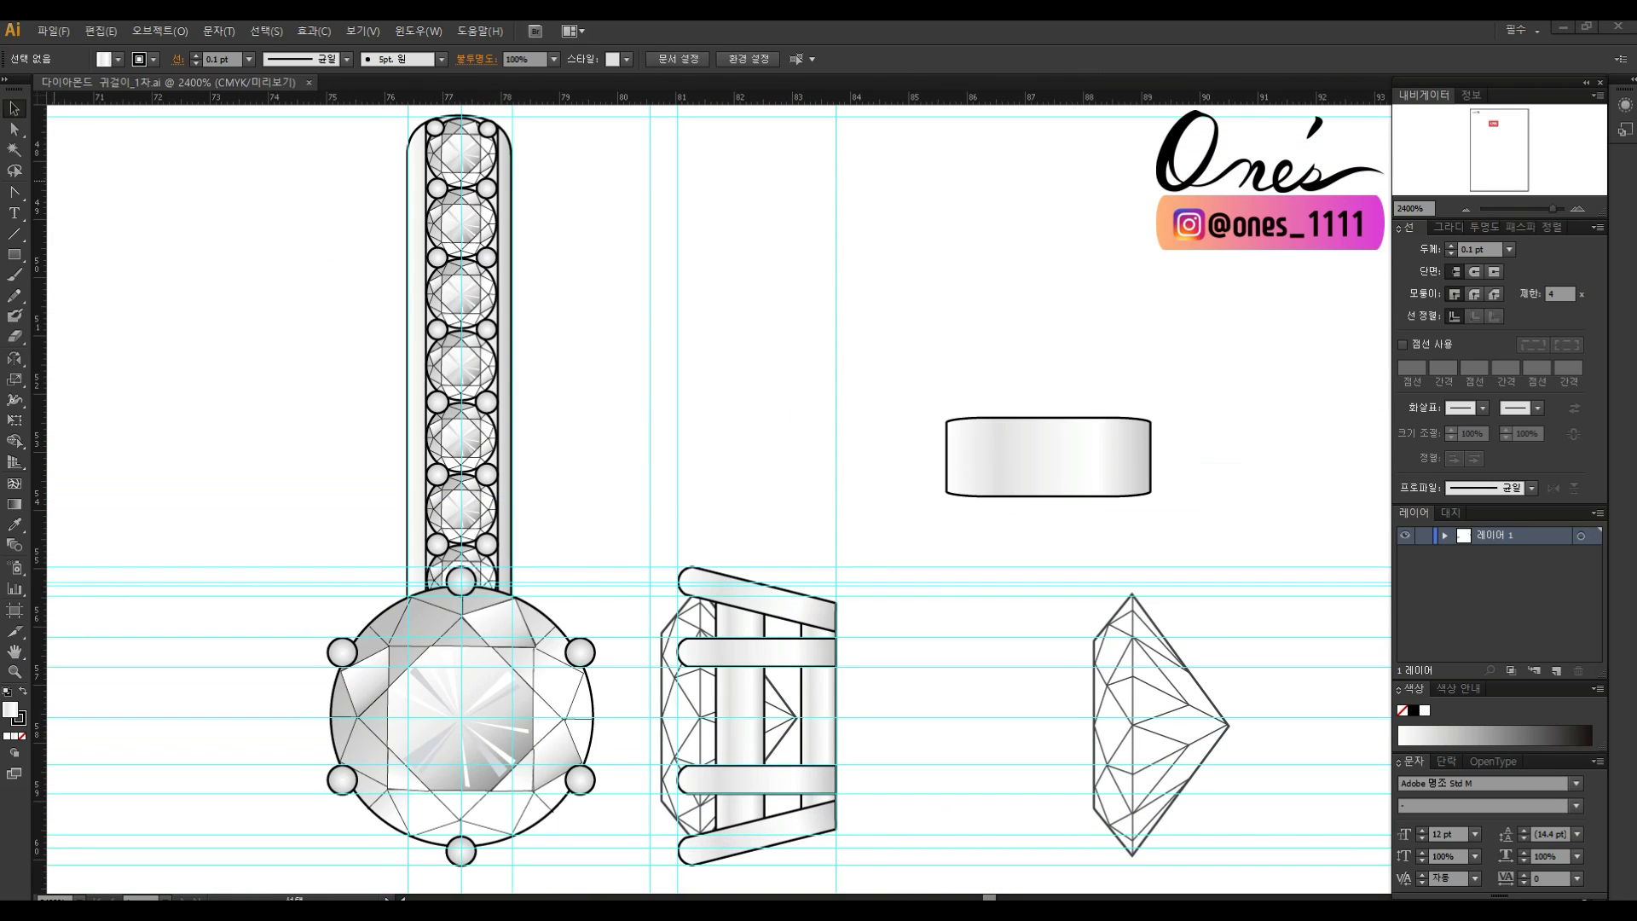
Copy the separate side-view stone into the space above the setting and scale the copy proportionally to 1.2 mm high.
left_click(1142, 608)
left_click_drag(1141, 621, 818, 239, "alt")
left_click_drag(1094, 59, 1042, 59)
type("1.2")
key("Return")
left_click(715, 271)
Set the outline weight of the small side-view stone to 0.05 pt.
left_click_drag(715, 271, 755, 312)
left_click_drag(931, 329, 724, 483)
key("a")
left_click(867, 397)
type("0.05")
key("Return")
left_click(463, 193)
key("z")
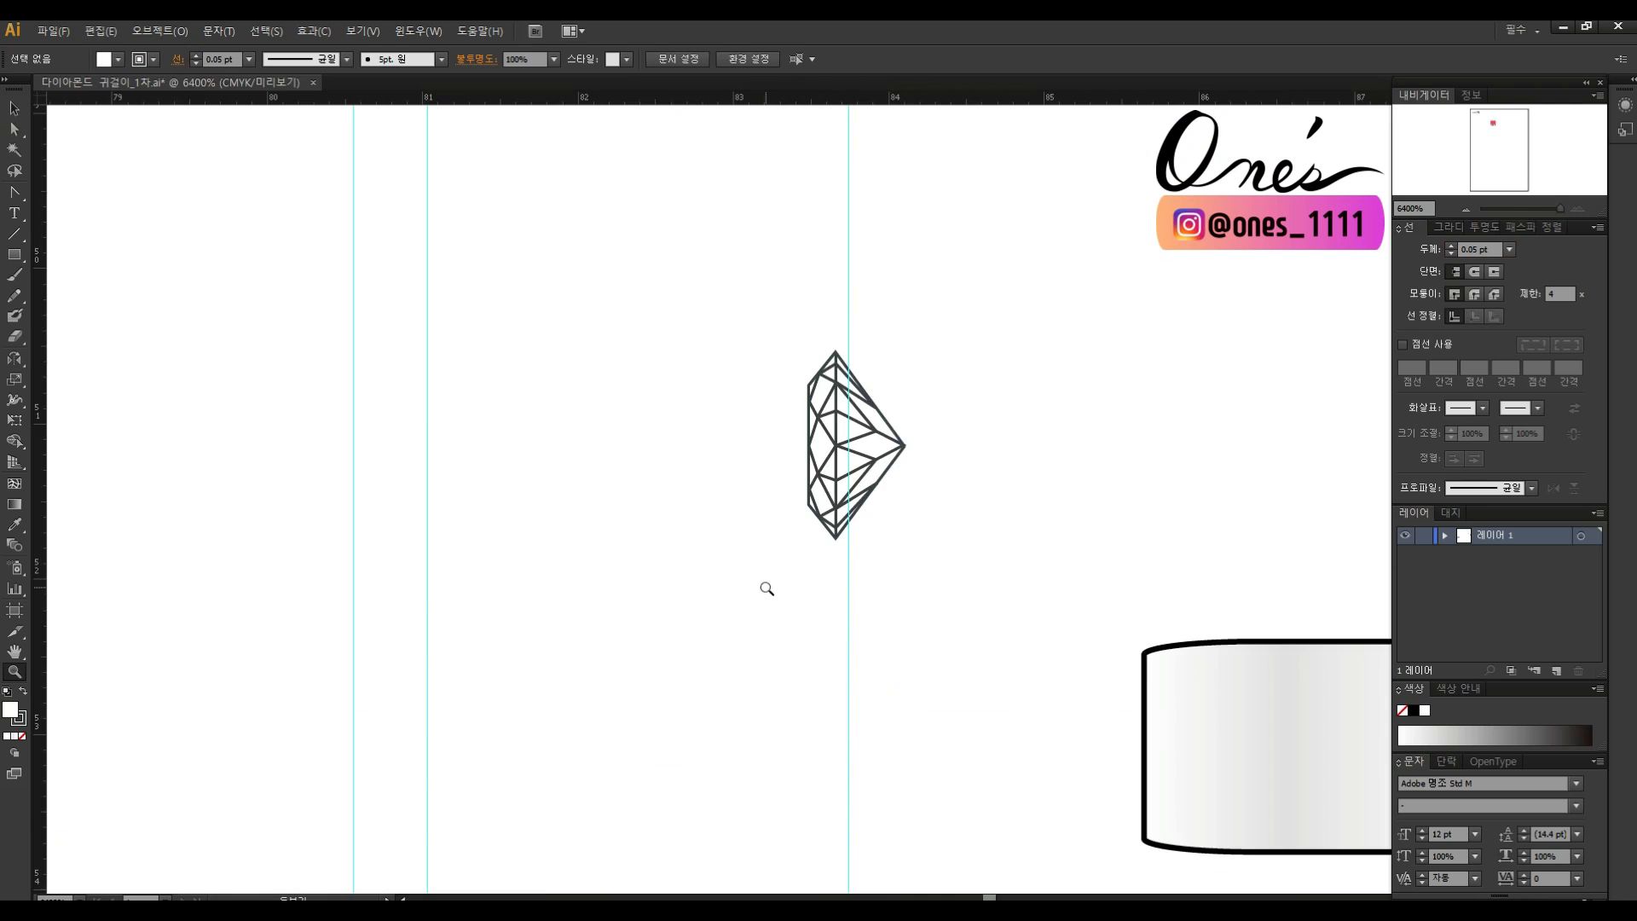
Position the small side-view stone above the setting and keep a duplicate of it beside the front view's bar.
left_click(764, 584, "alt")
left_click(648, 522, "alt")
key("v")
mouse_move(874, 454)
left_mouse_down()
mouse_move(704, 469)
mouse_move(811, 433)
left_mouse_up()
left_click(900, 540)
left_click_drag(900, 541, 827, 550)
key("z")
left_click(820, 558)
left_click_drag(849, 449, 849, 560)
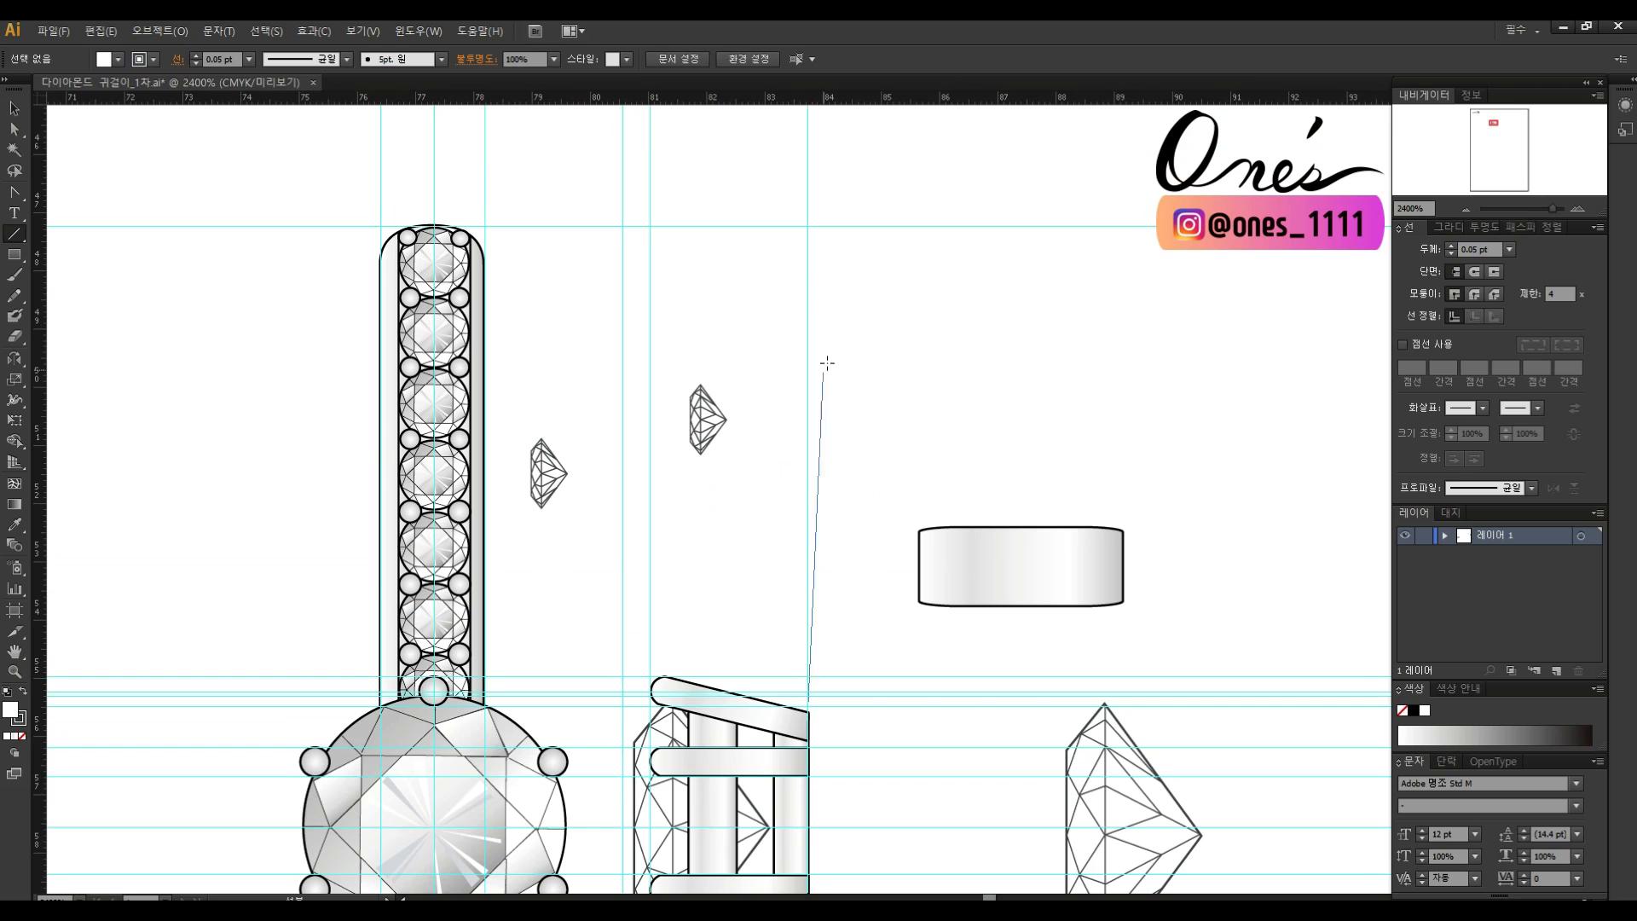
Draw a vertical line about 8 mm long up from the setting's rear edge and set its stroke to 0.1 pt.
left_click_drag(807, 246, 807, 711)
key("v")
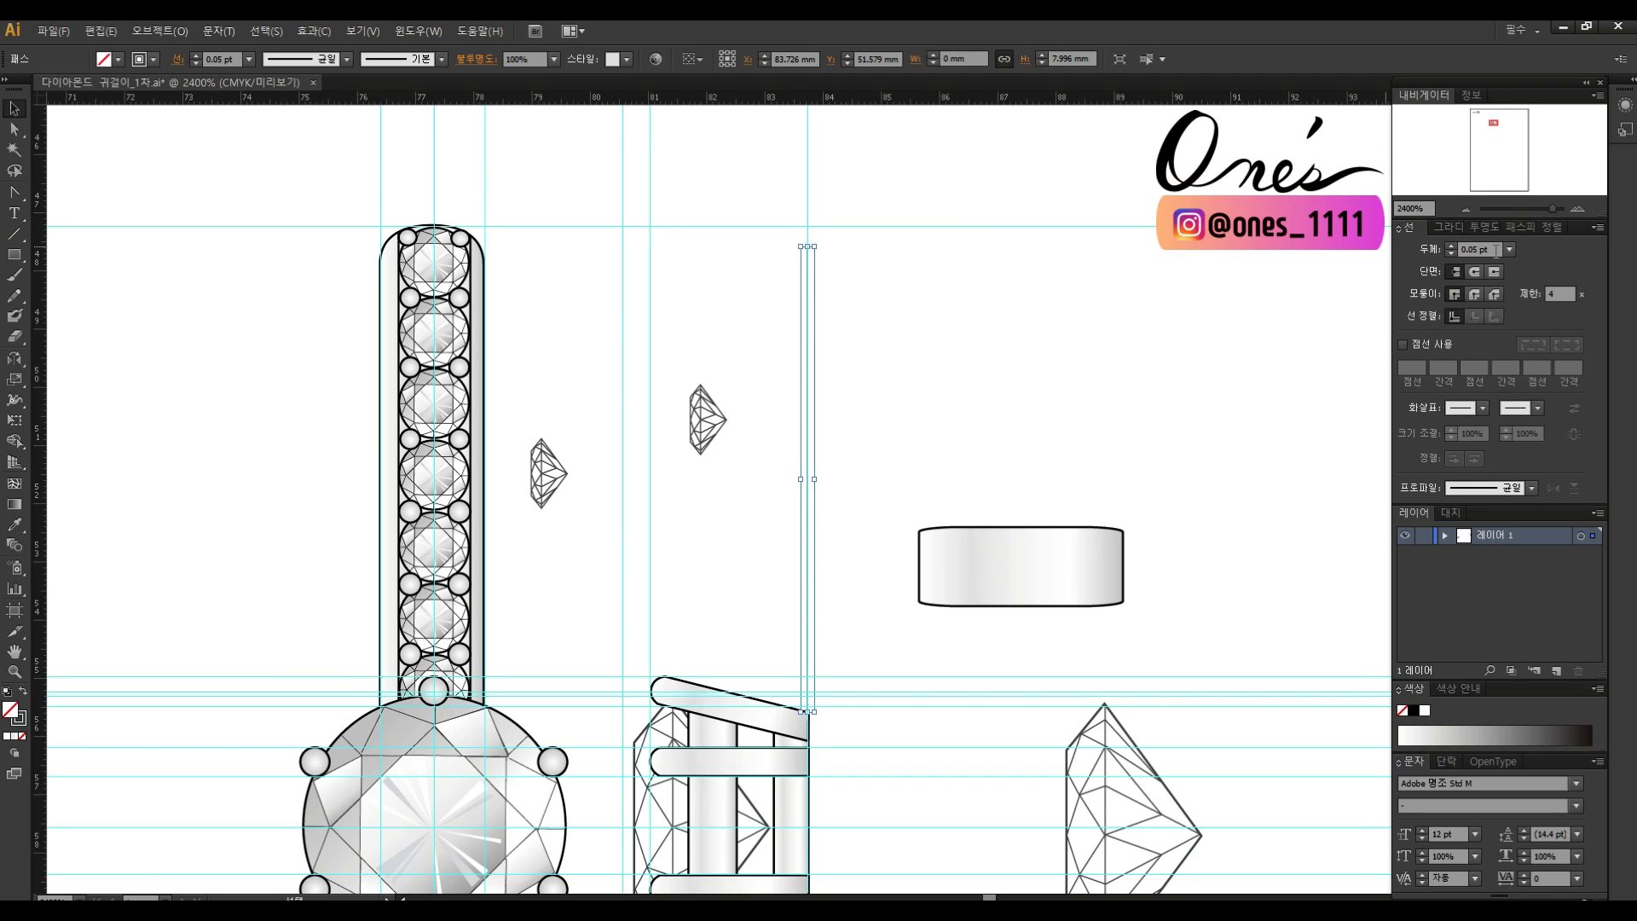
key("Return")
left_click(852, 422)
key("z")
left_click(702, 499)
key("v")
left_click(857, 585)
left_click(894, 603)
left_click(857, 648)
left_click(945, 509)
left_click_drag(907, 350, 928, 391)
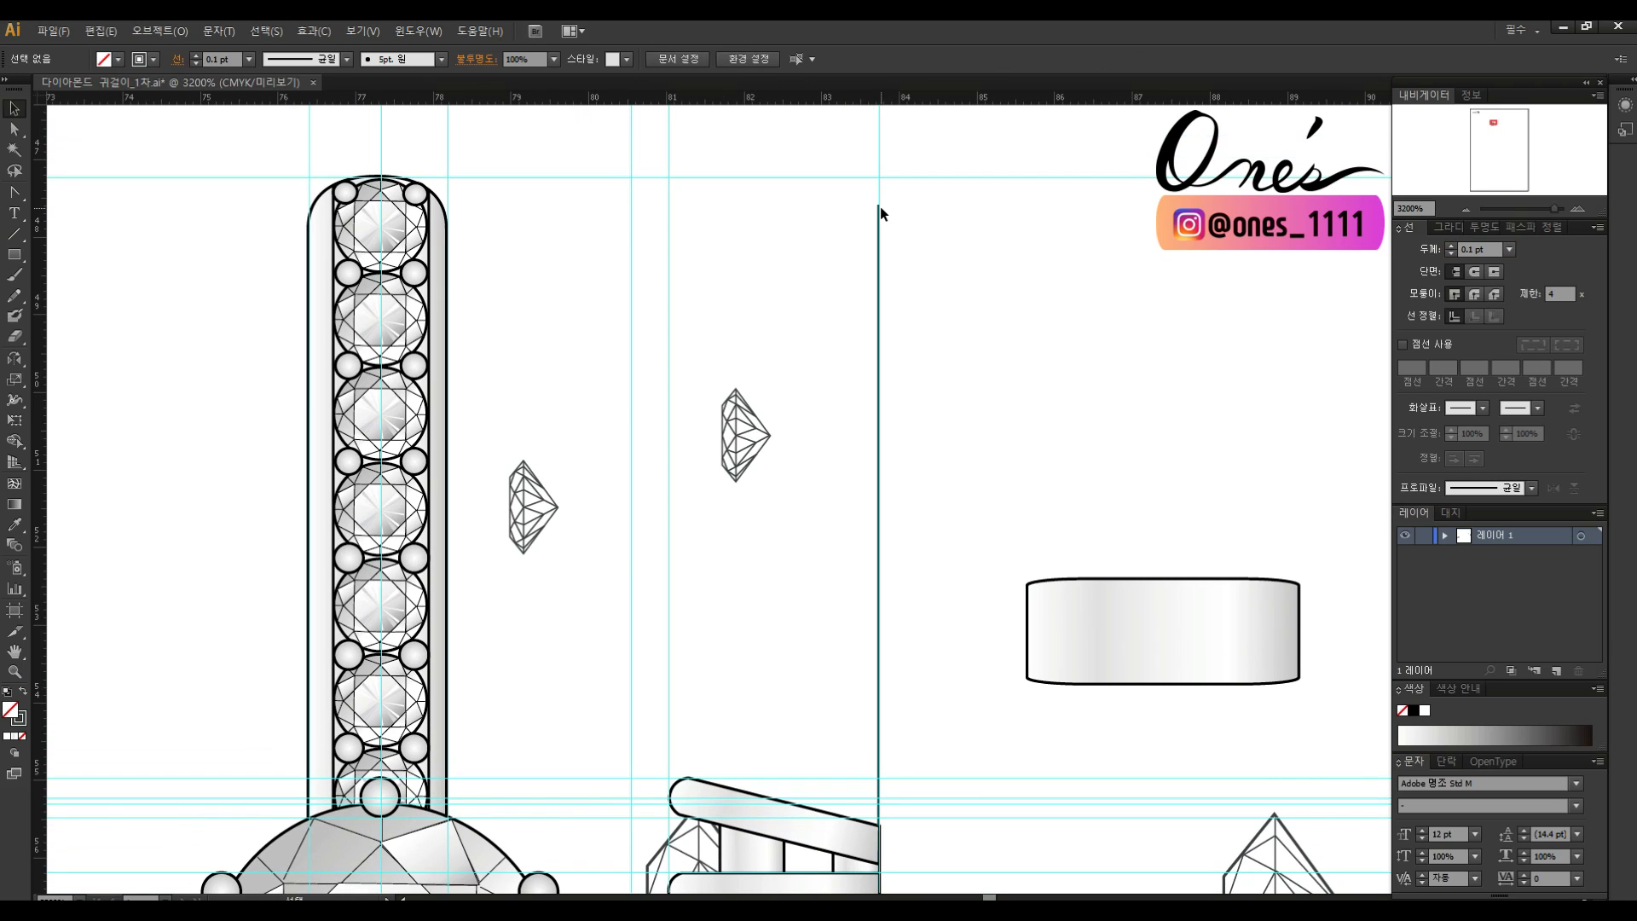
Extend the line with the Pen tool into a closed bar profile with a slanted top, curved front and base along the upper prong.
key("a")
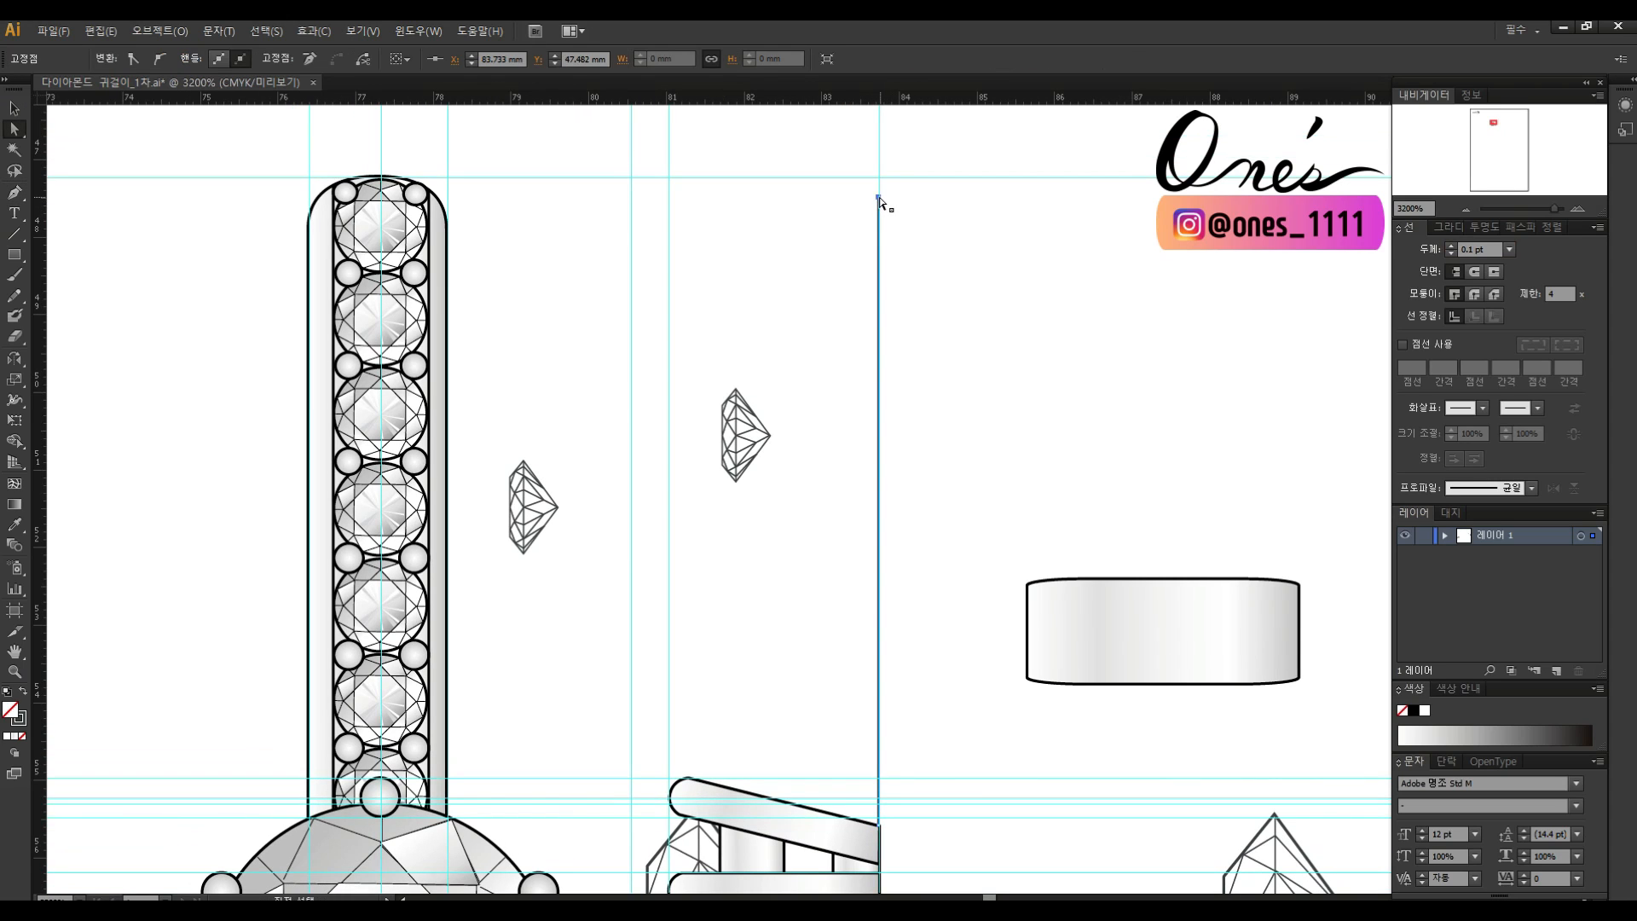
key("p")
left_click(878, 198)
scroll(760, 798, "down", 3)
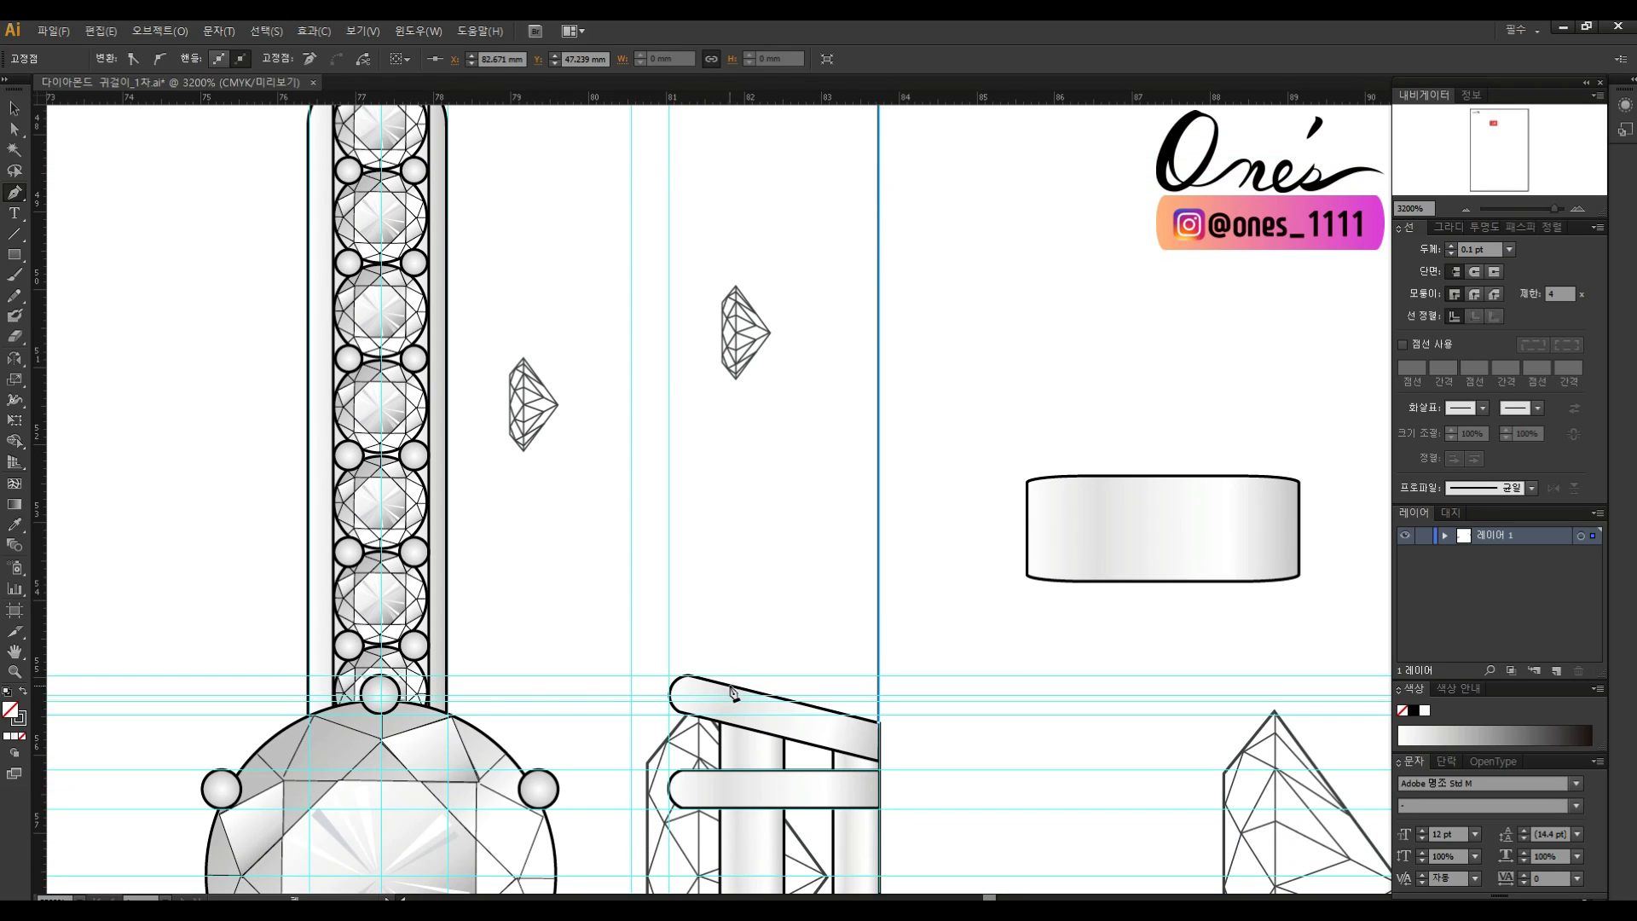
left_click_drag(742, 689, 747, 845)
left_click(878, 723)
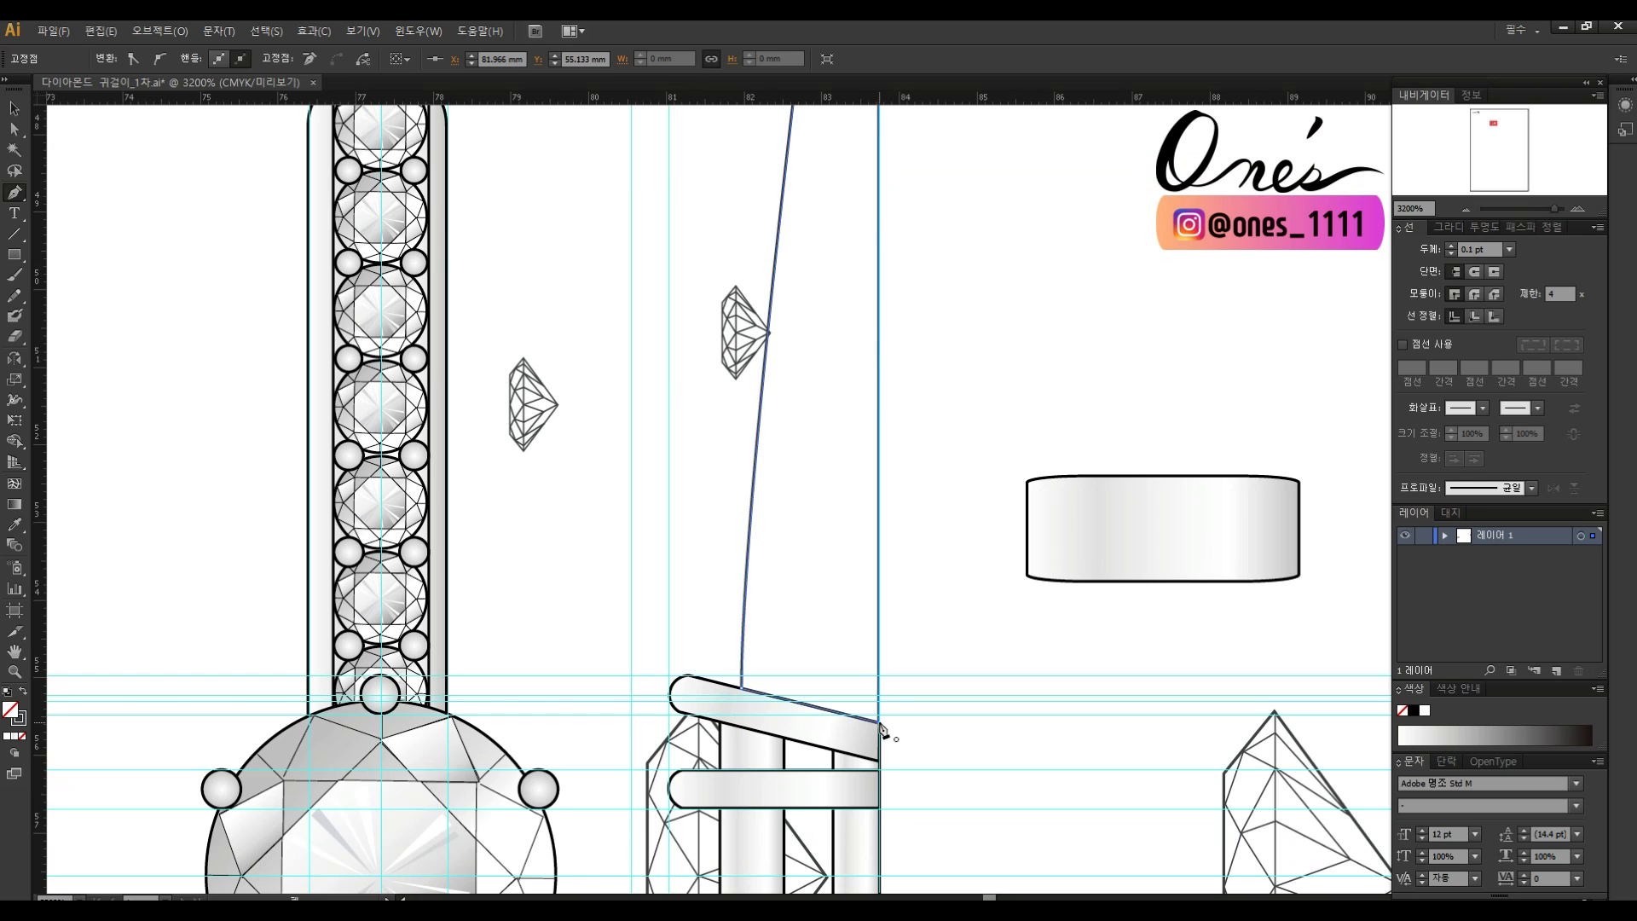
Lengthen the front curve's lower handle upward and shift the profile's top front corner slightly toward the rear.
key("a")
left_click_drag(742, 521, 684, 215)
scroll(821, 438, "up", 4)
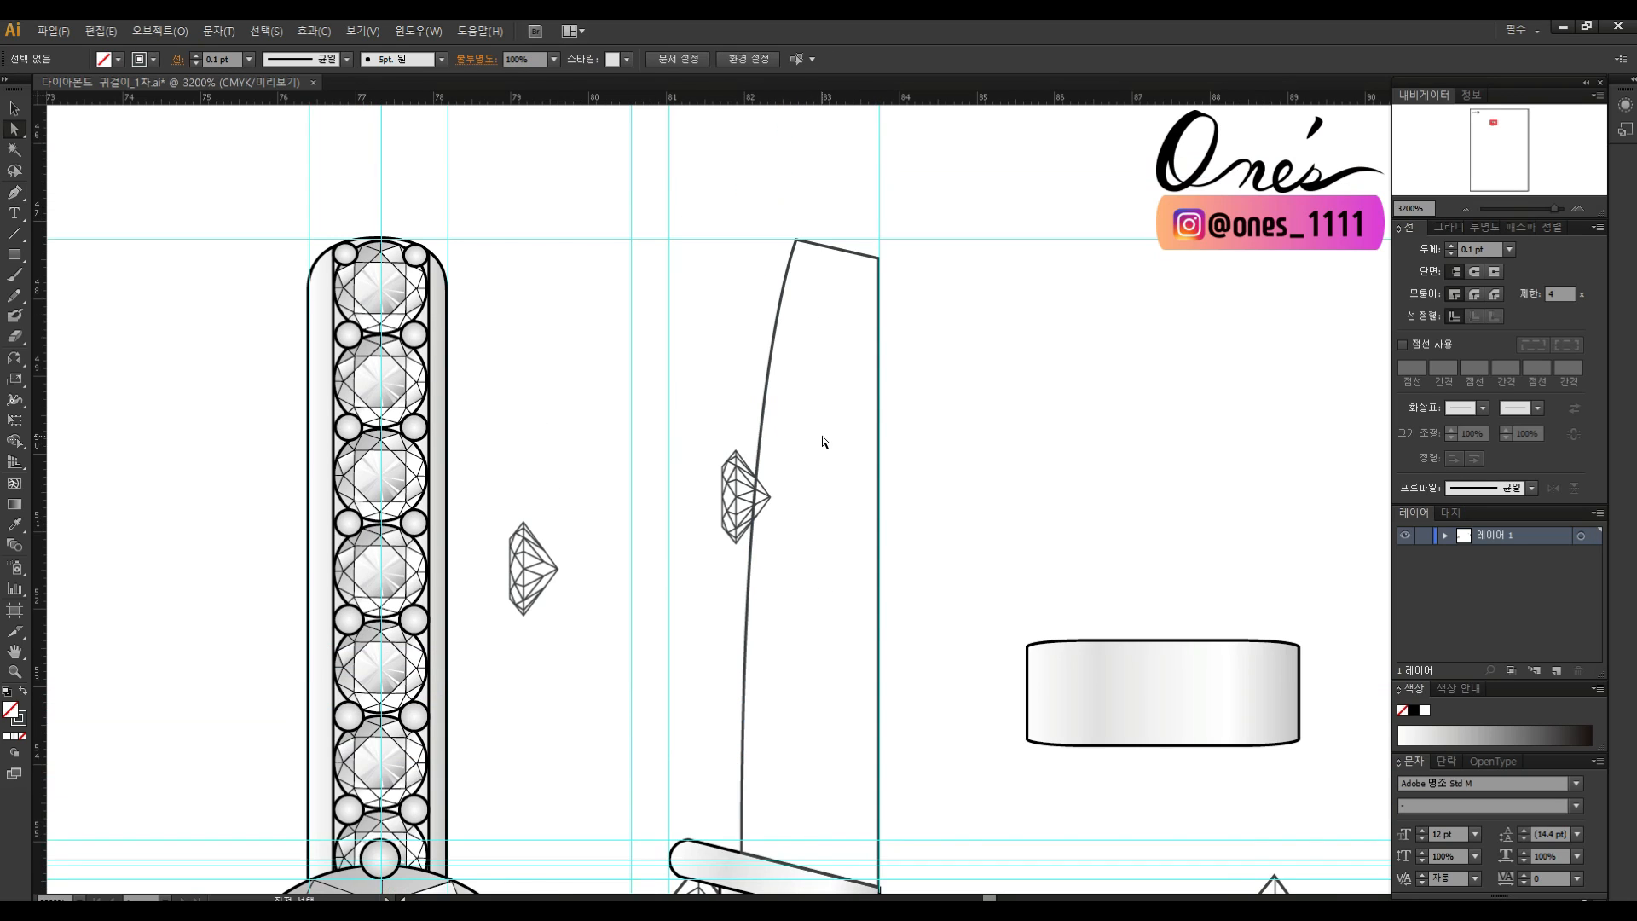
left_click(798, 219)
left_click_drag(798, 220, 816, 221)
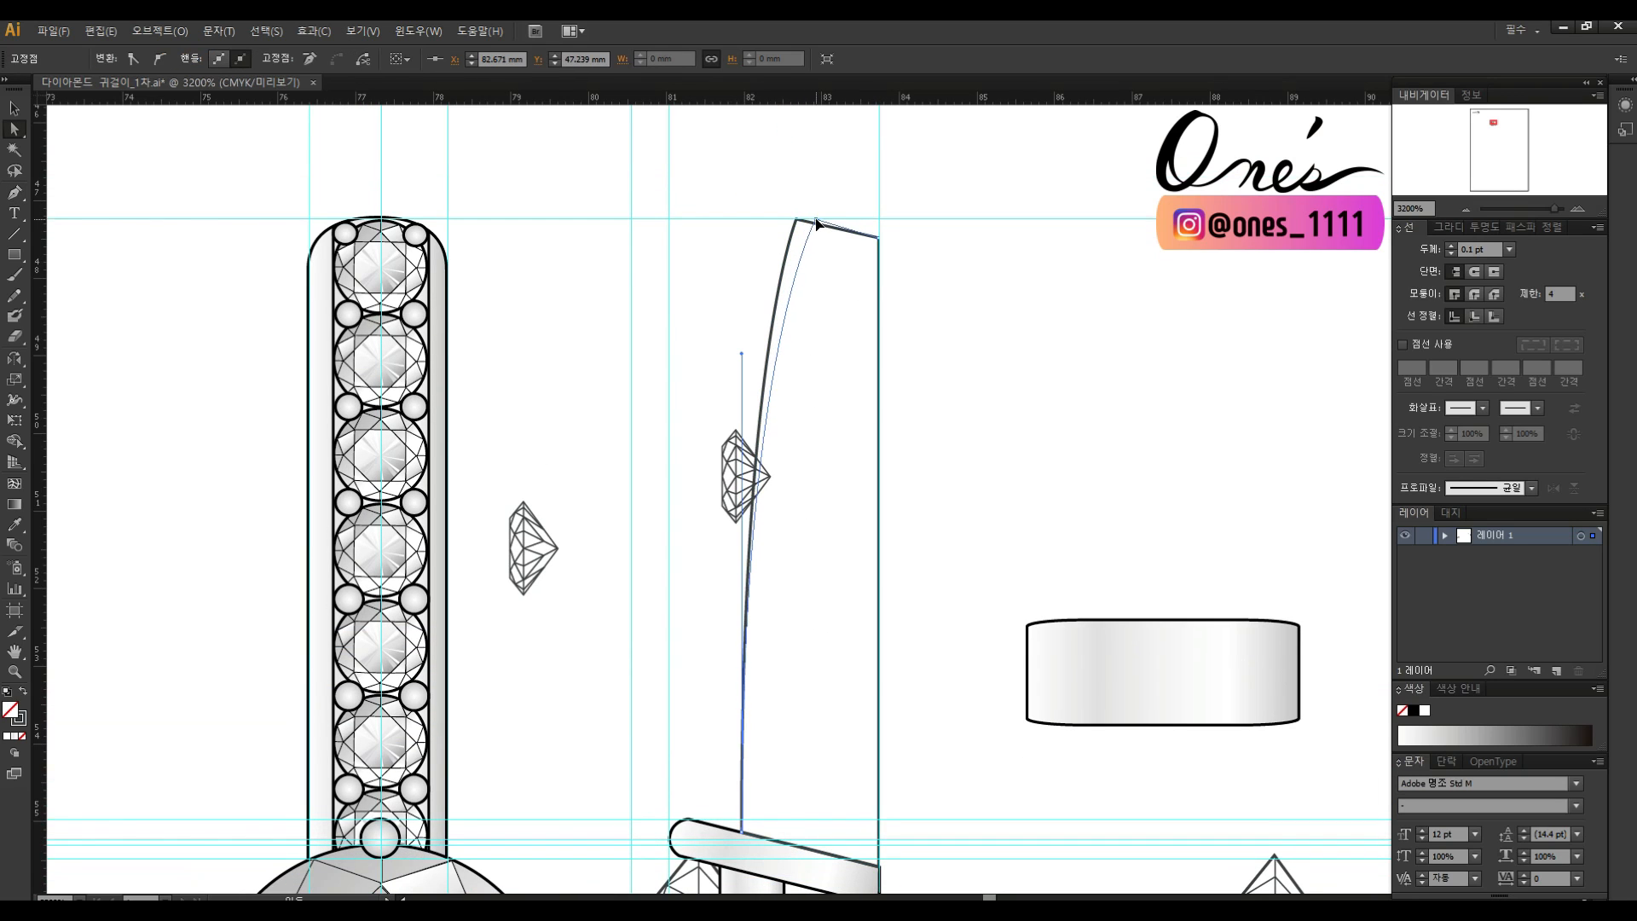
left_click(735, 382)
Move the small side-view stone up beside the profile's top, aligned to the top guide and the prong-tip guide.
key("v")
left_click_drag(752, 438, 698, 227)
scroll(871, 572, "down", 1)
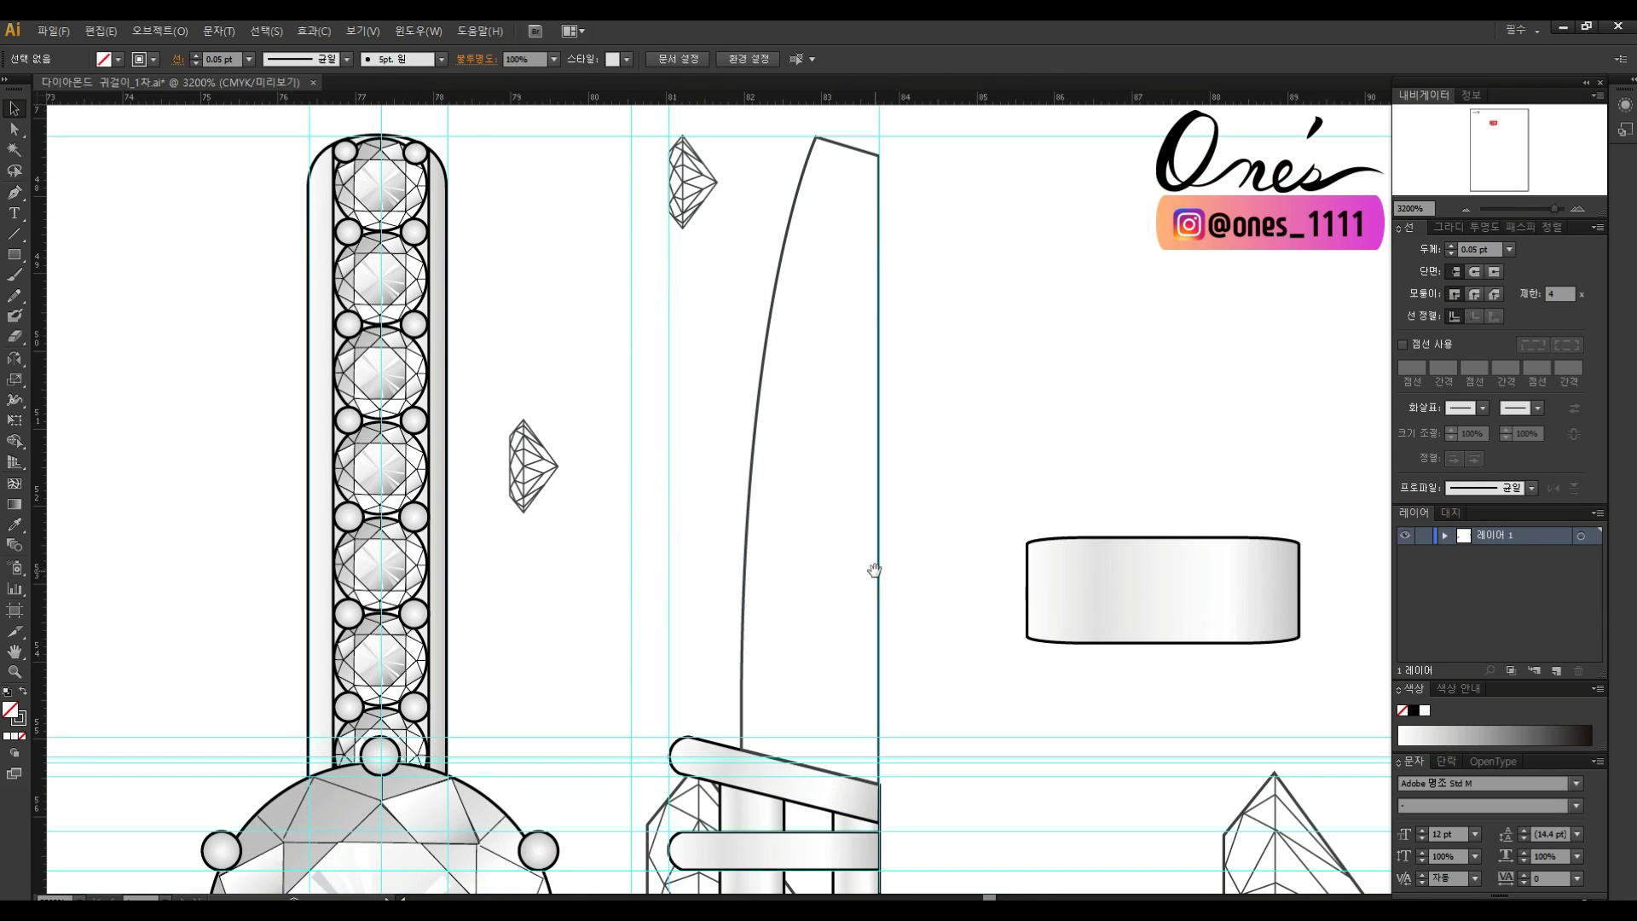
scroll(869, 340, "up", 2)
Add anchor points beside both top corners of the bar profile and pull the corner points slightly inward.
key("z")
left_click(888, 406)
left_click_drag(819, 388, 804, 355)
key("a")
key("p")
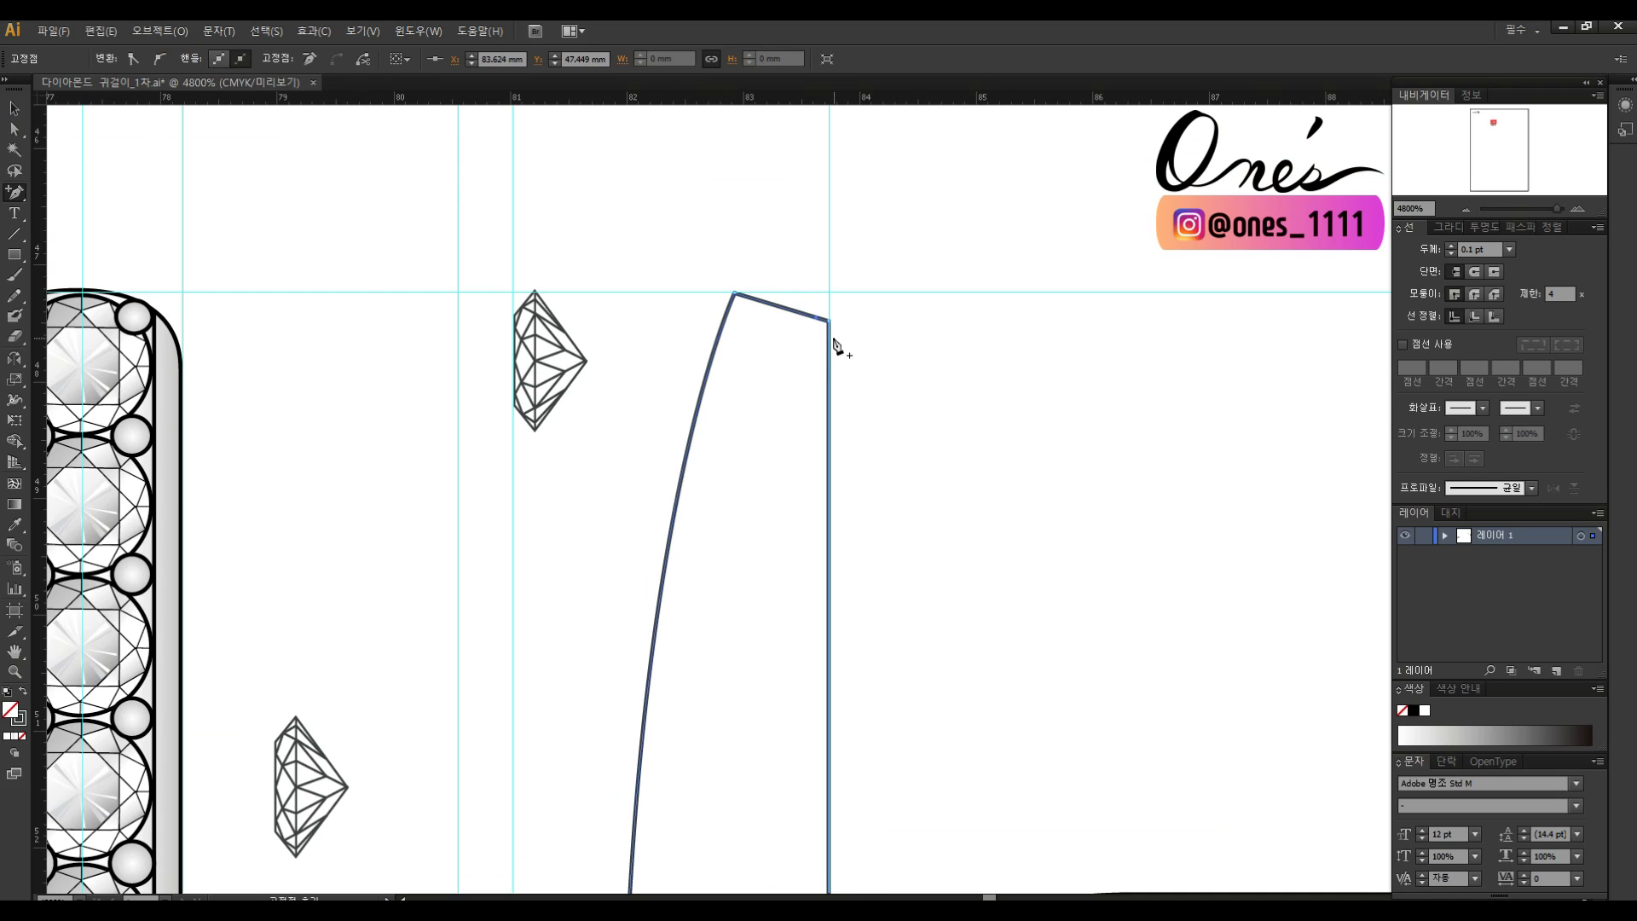
left_click(727, 311)
key("a")
left_click_drag(734, 293, 735, 297)
left_click_drag(828, 320, 825, 324)
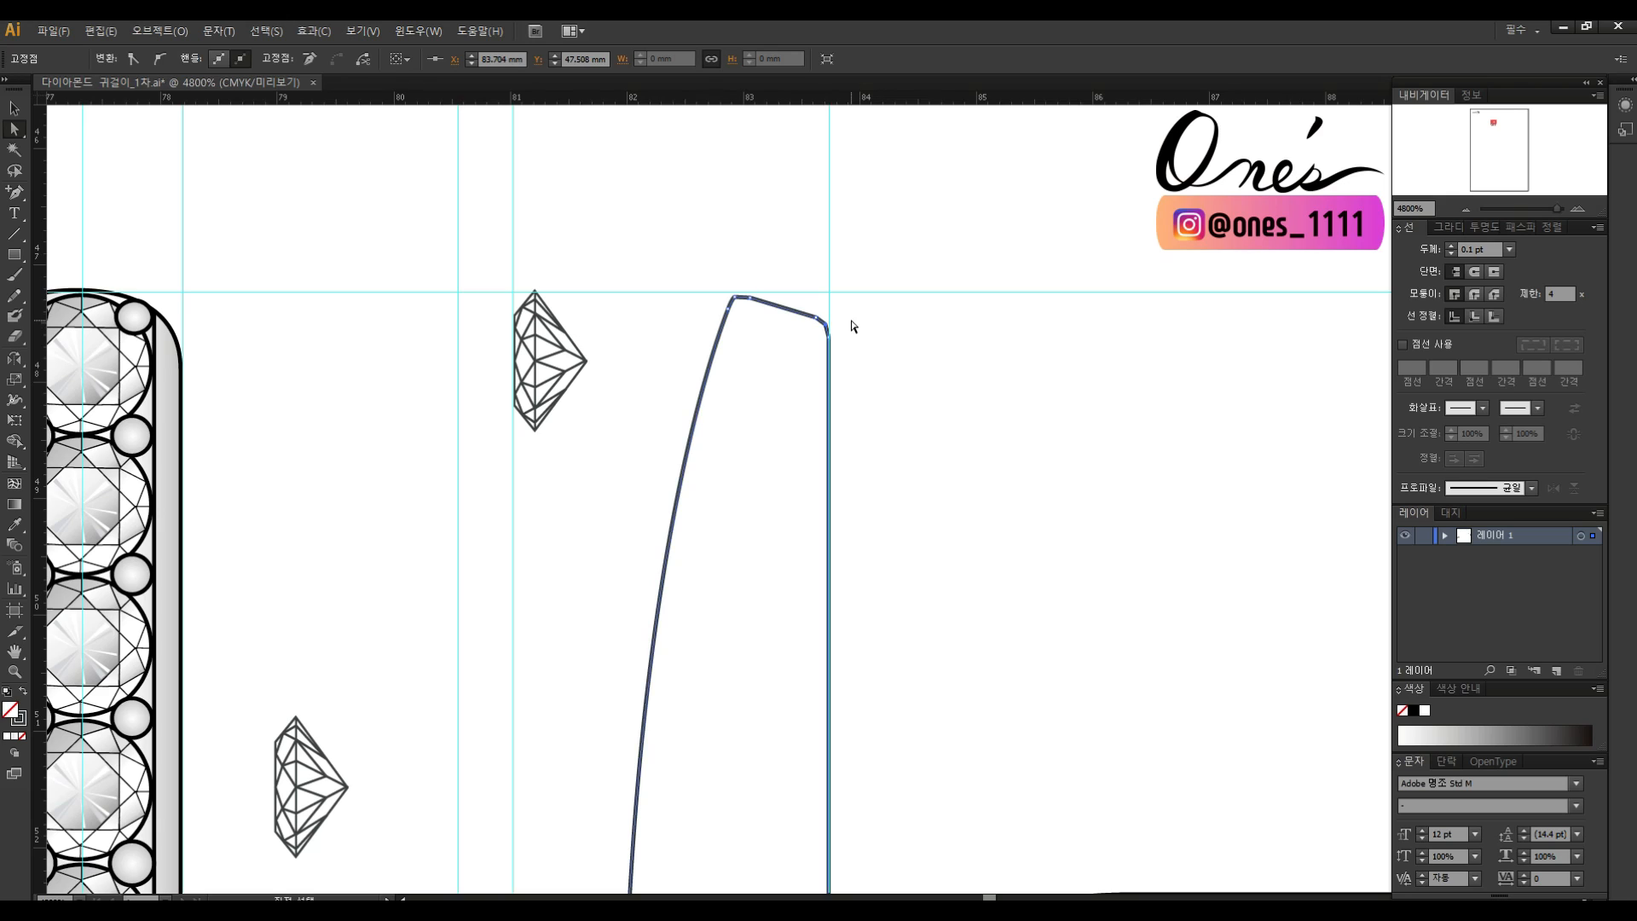
Convert the bar profile's top corner points into smooth curves to round both corners.
left_click_drag(14, 192, 111, 256)
left_click(741, 296)
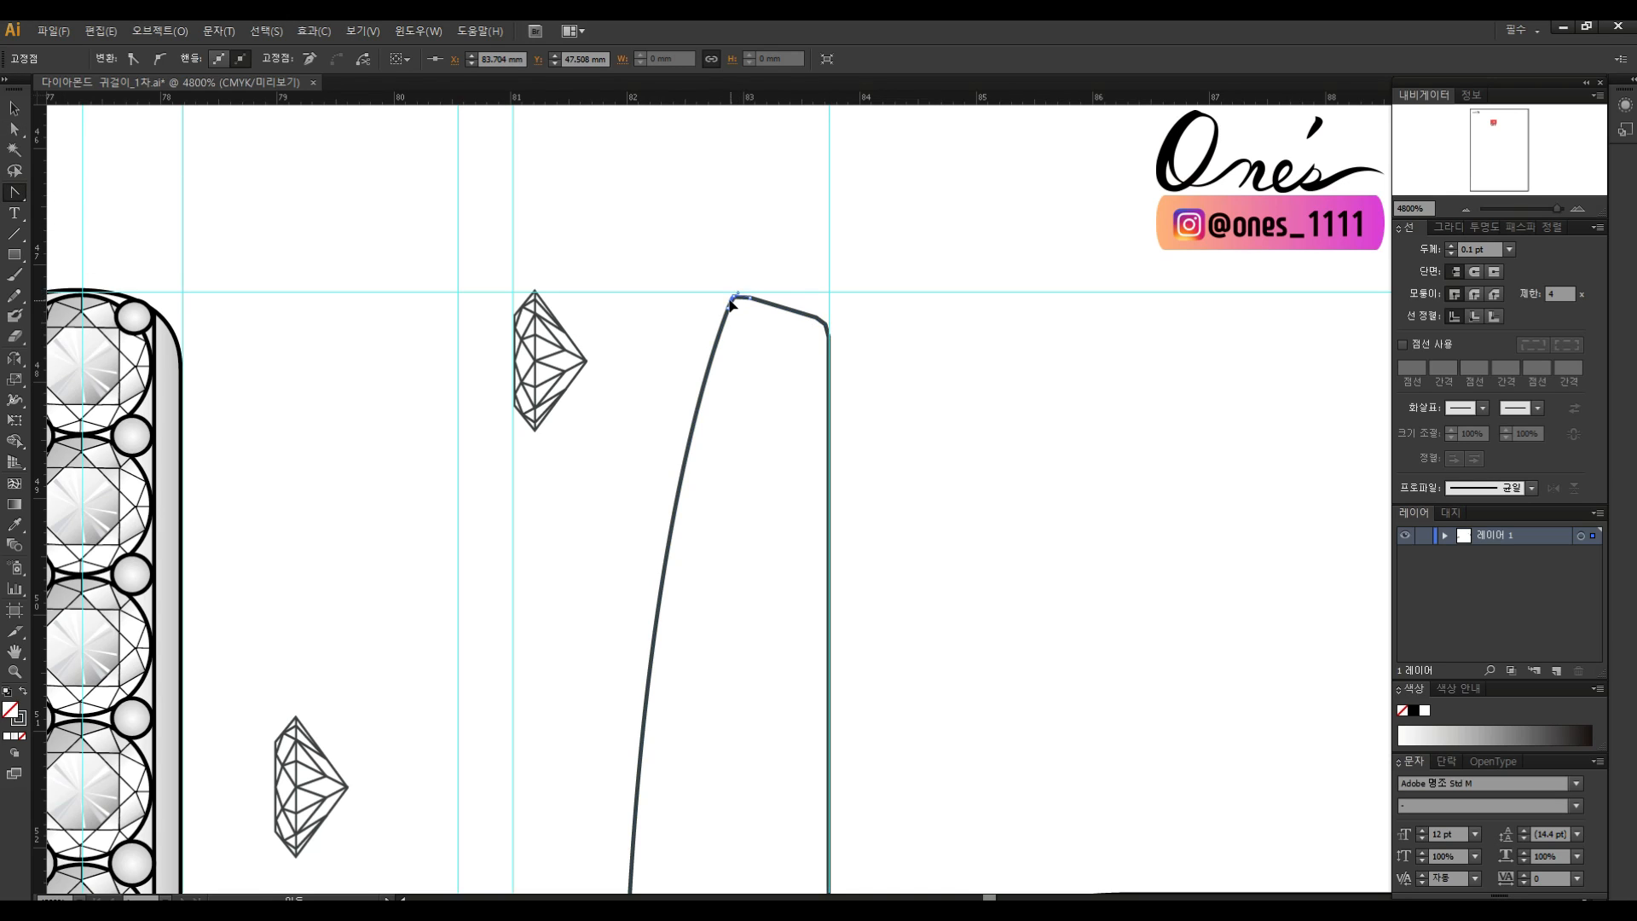
left_click_drag(825, 326, 734, 300)
key("a")
left_click(873, 339)
left_click(799, 302)
left_click(757, 296)
left_click(814, 298)
Add a long gradient-filled rectangle about 8.3 by 0.6 mm as the earring post, extending back from the bar profile's upper part.
scroll(814, 300, "down", 2)
key("z")
left_click(887, 603, "alt")
left_click(852, 549, "alt")
left_click(814, 494, "alt")
left_click_drag(825, 493, 732, 529)
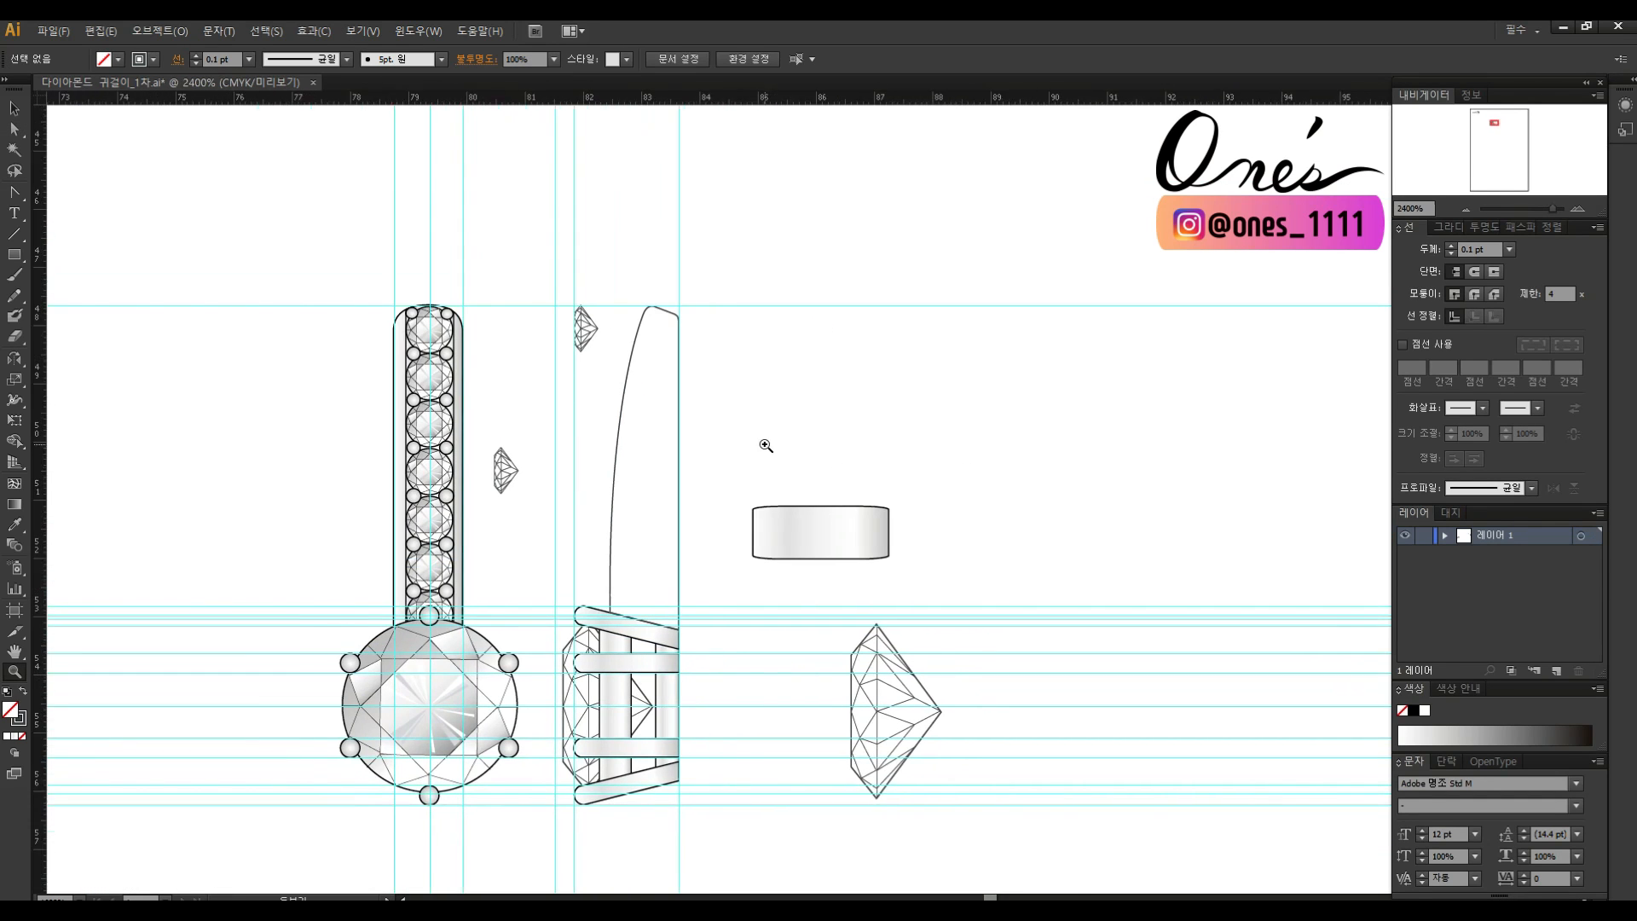
left_click(761, 431)
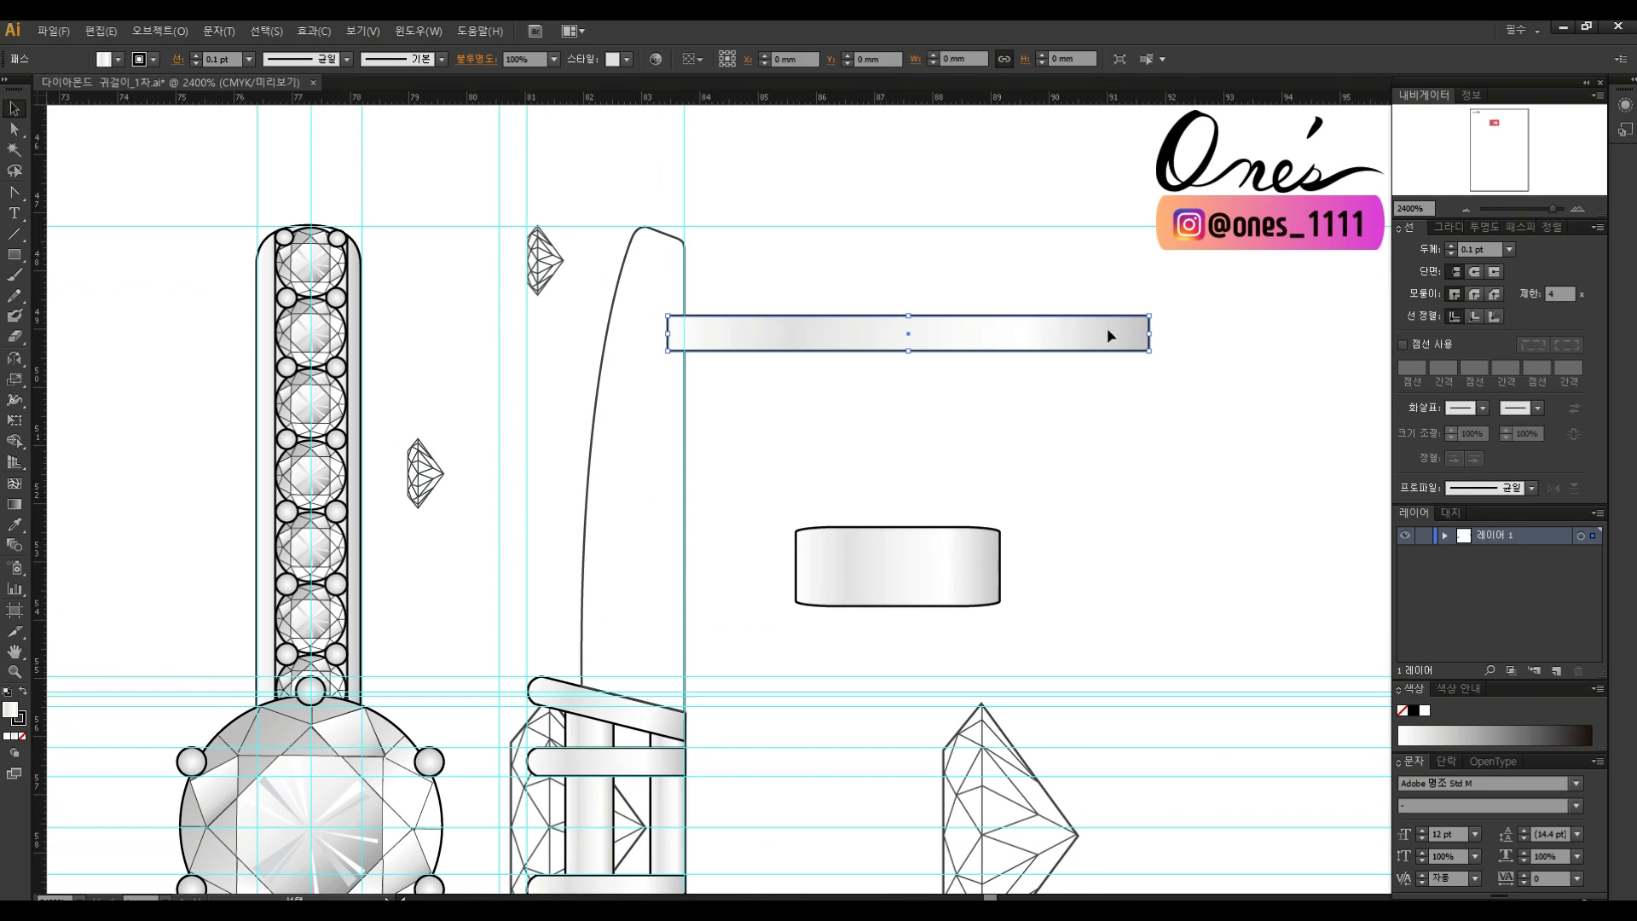
left_click_drag(1154, 366, 1122, 355)
key("ctrl+=")
Bevel the post's free end by moving its lower corner inward, and add anchors to adjust the bevel's corners.
key("a")
left_click_drag(1023, 427, 983, 429)
key("p")
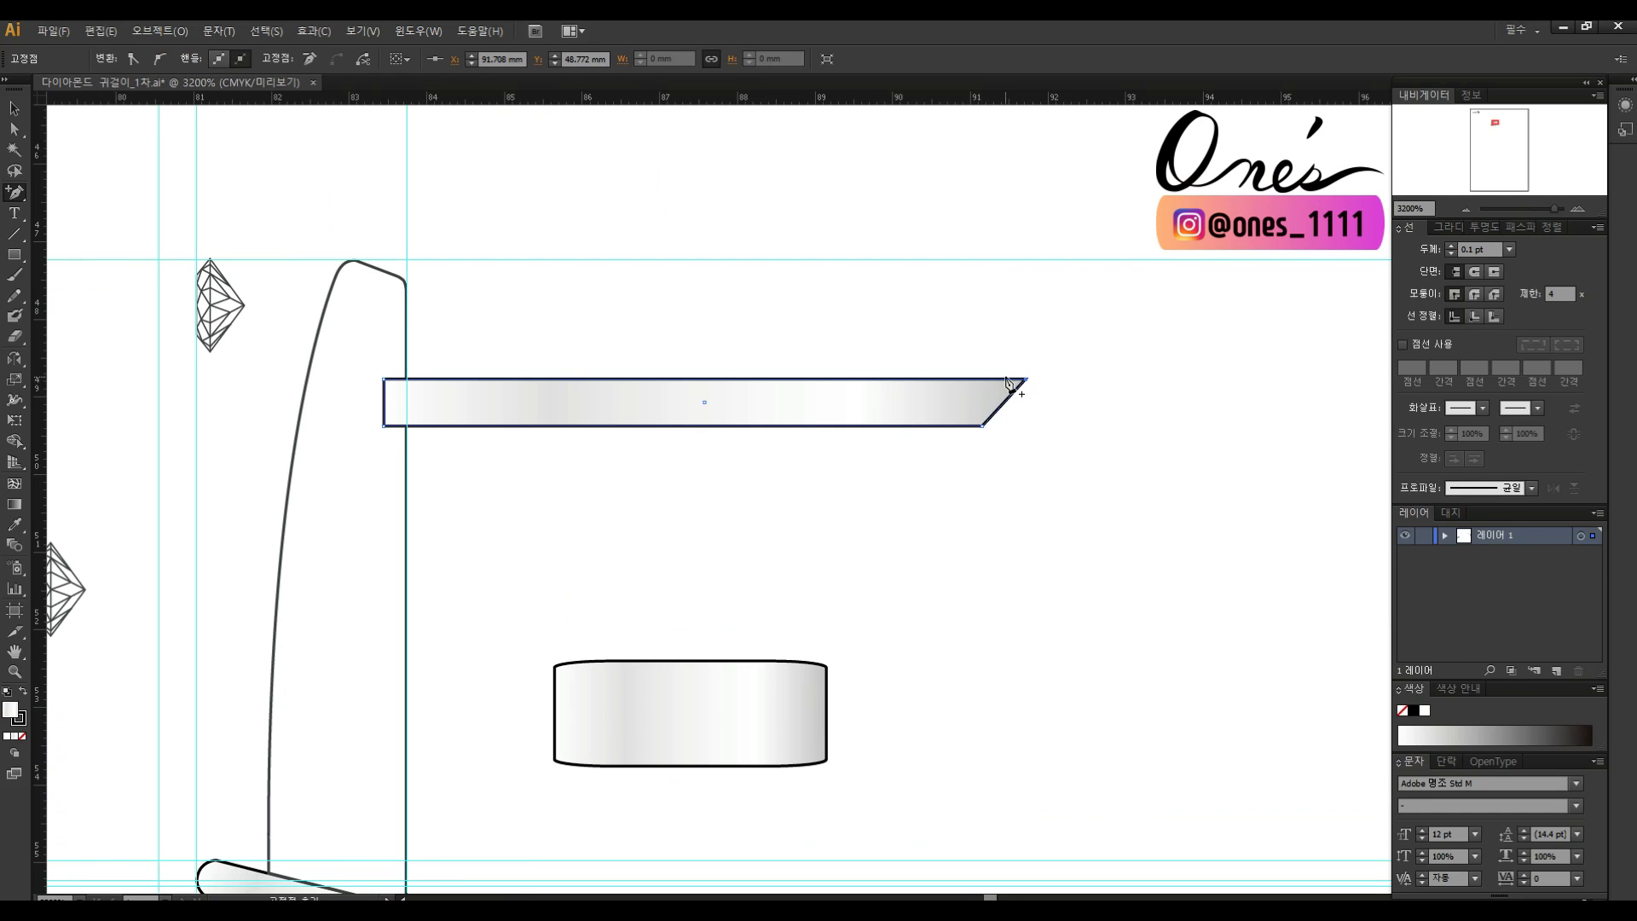
key("a")
left_click_drag(982, 426, 1018, 383)
Round the corners of the post's beveled end with the Convert Anchor Point tool.
left_click(17, 194)
left_click_drag(17, 195, 94, 260)
left_click_drag(1018, 383, 976, 425)
key("a")
left_click(1023, 398)
left_click(1006, 401)
left_click(1011, 413)
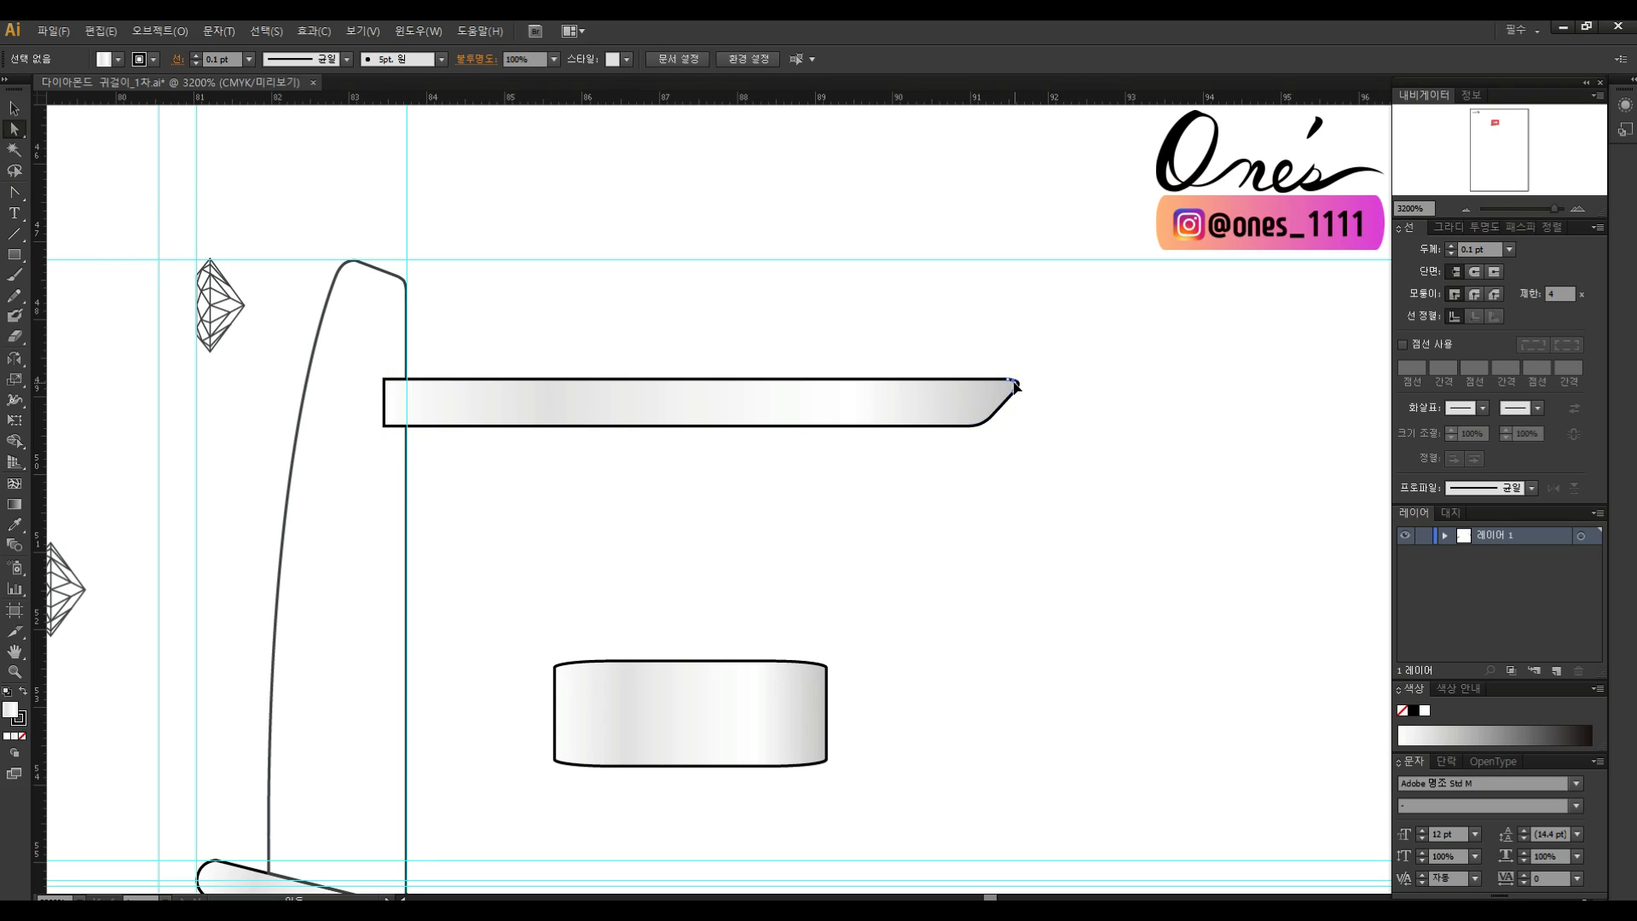
left_click(1014, 386)
left_click(14, 295)
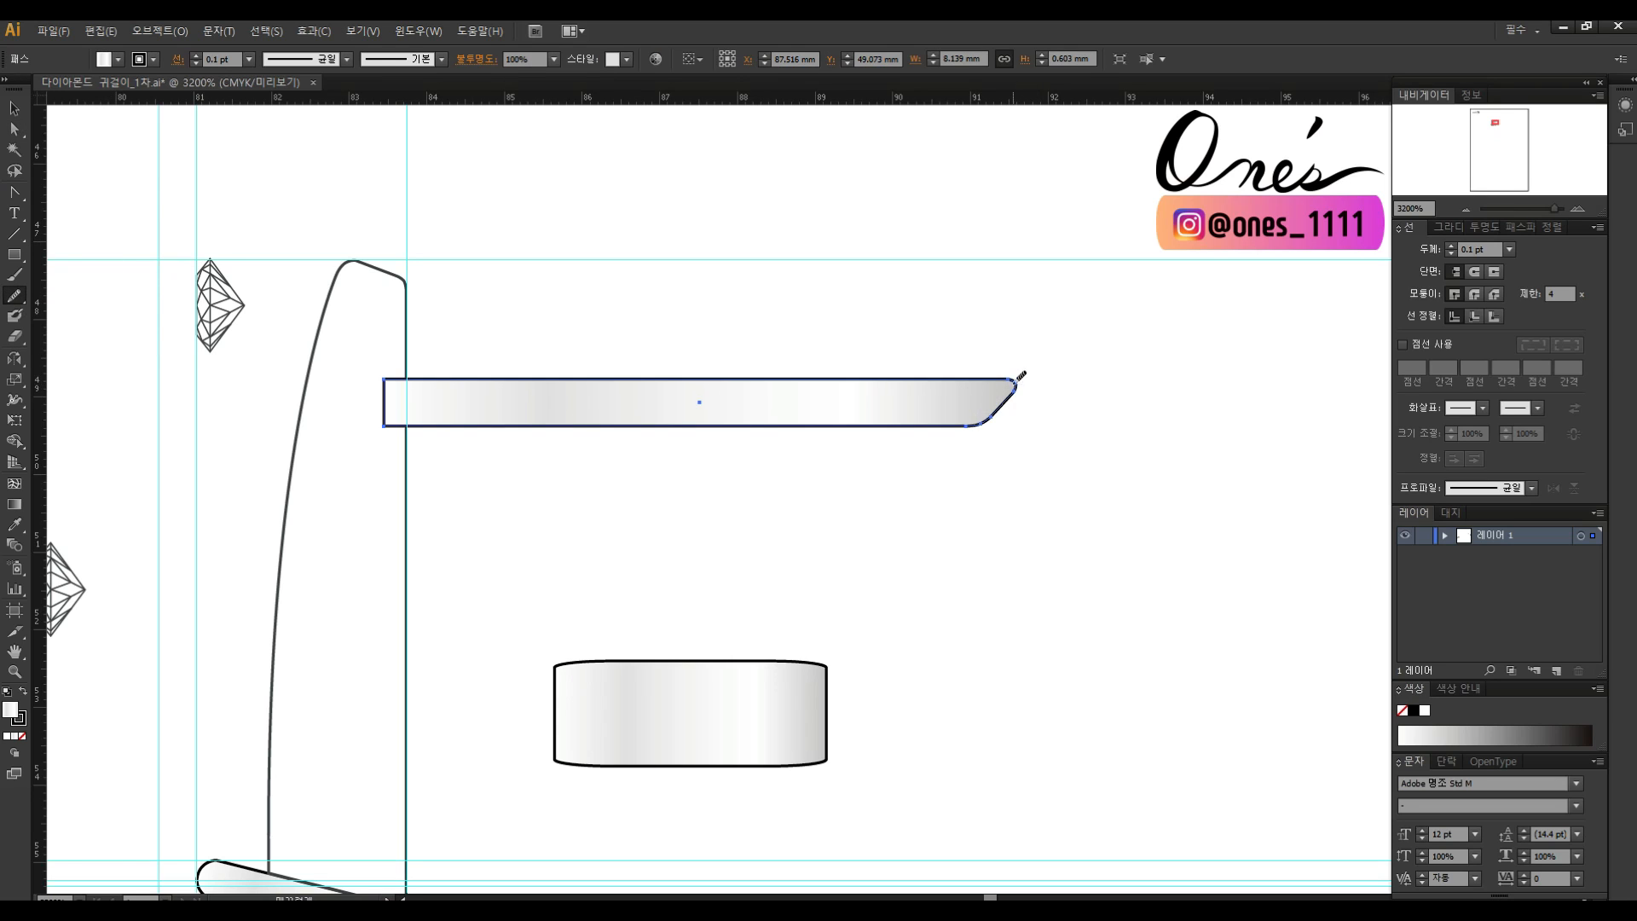
Add an anchor on the post's slanted end and reshape the edge to bulge slightly outward.
key("a")
left_click(1027, 434)
left_click(1005, 406)
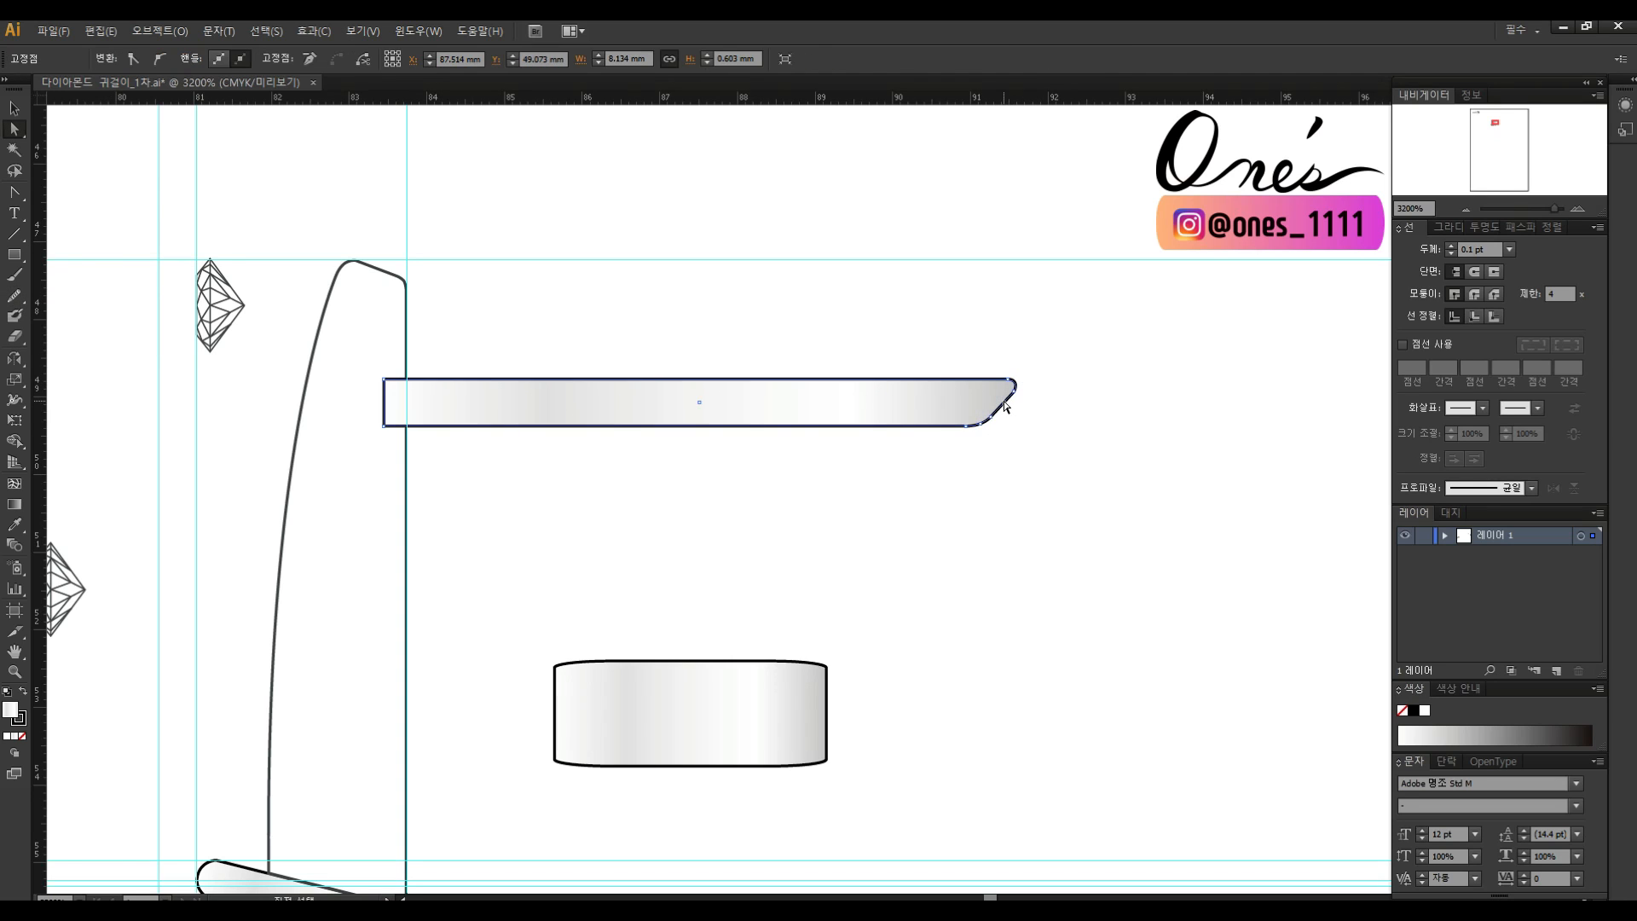
left_click(996, 414)
key("p")
left_click(994, 416)
key("a")
left_click(1002, 418)
left_click(1025, 405)
left_click_drag(1017, 396, 1006, 416)
left_click(1000, 408)
left_click(1021, 411)
Apply the post's gradient fill and outline to the bar profile with the Eyedropper.
left_click_drag(719, 495, 1068, 352)
key("v")
left_click_drag(656, 176, 610, 213)
key("i")
left_click(791, 283)
Send the post to the back so it sits behind the bar profile.
key("v")
left_click(682, 283)
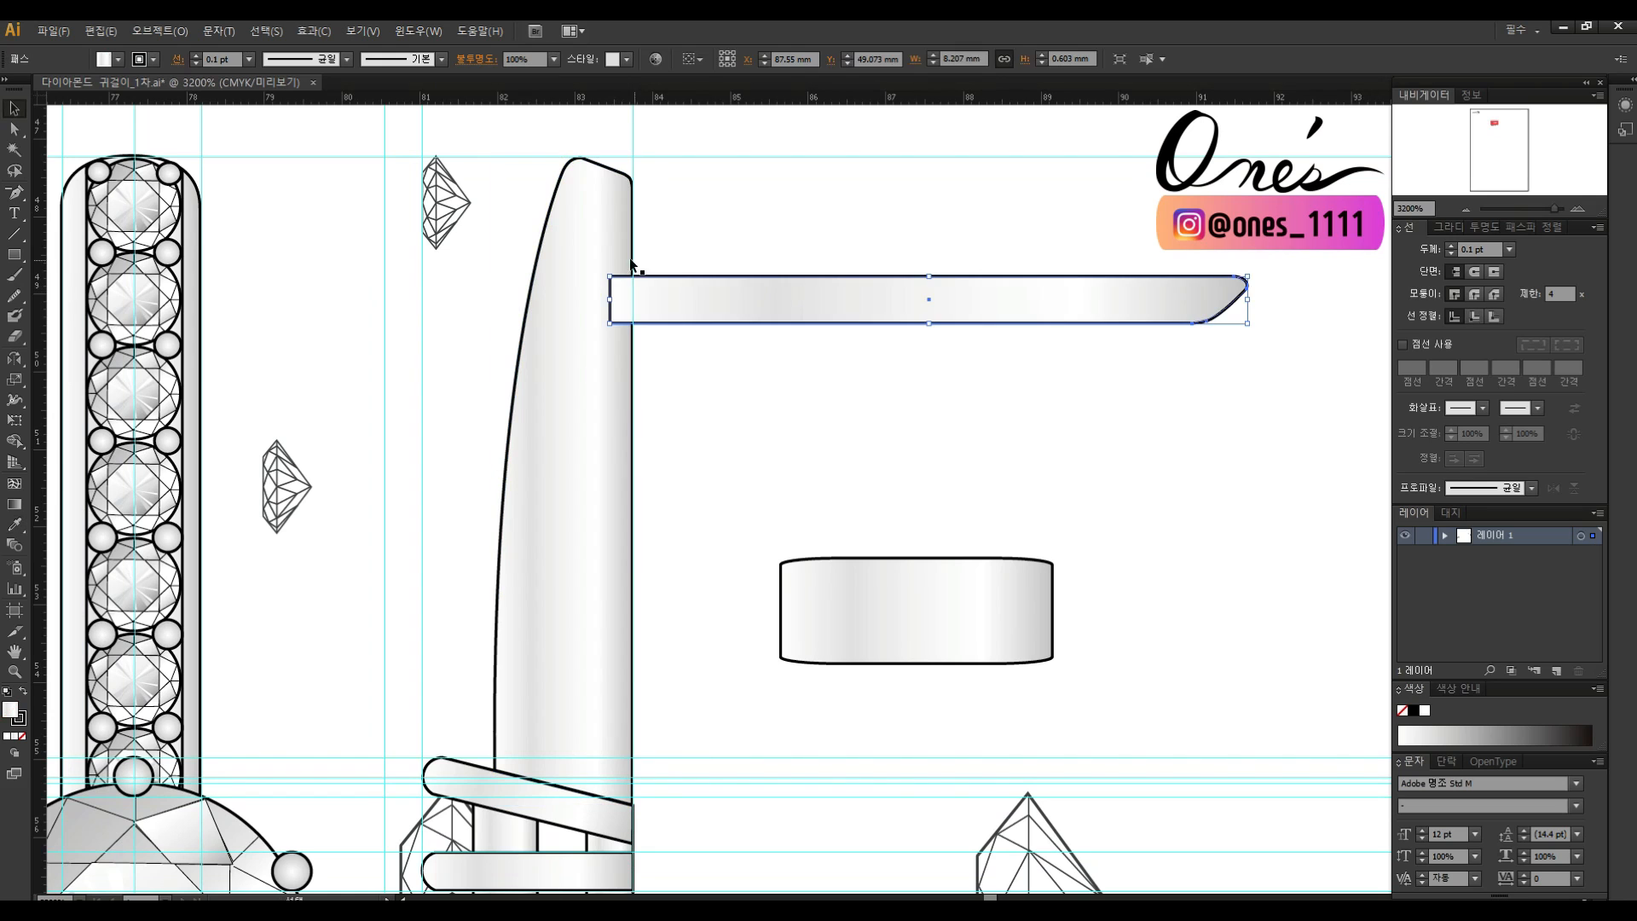
left_click(739, 259)
left_click(745, 292)
key("ctrl+shift+[")
left_click(767, 401)
Place a horizontal guide below the post and draw a rounded slot about 0.5 by 1.9 mm beneath it in the bar profile.
key("z")
left_click(775, 435, "alt")
left_click(777, 559, "alt")
left_click_drag(704, 259, 1022, 636)
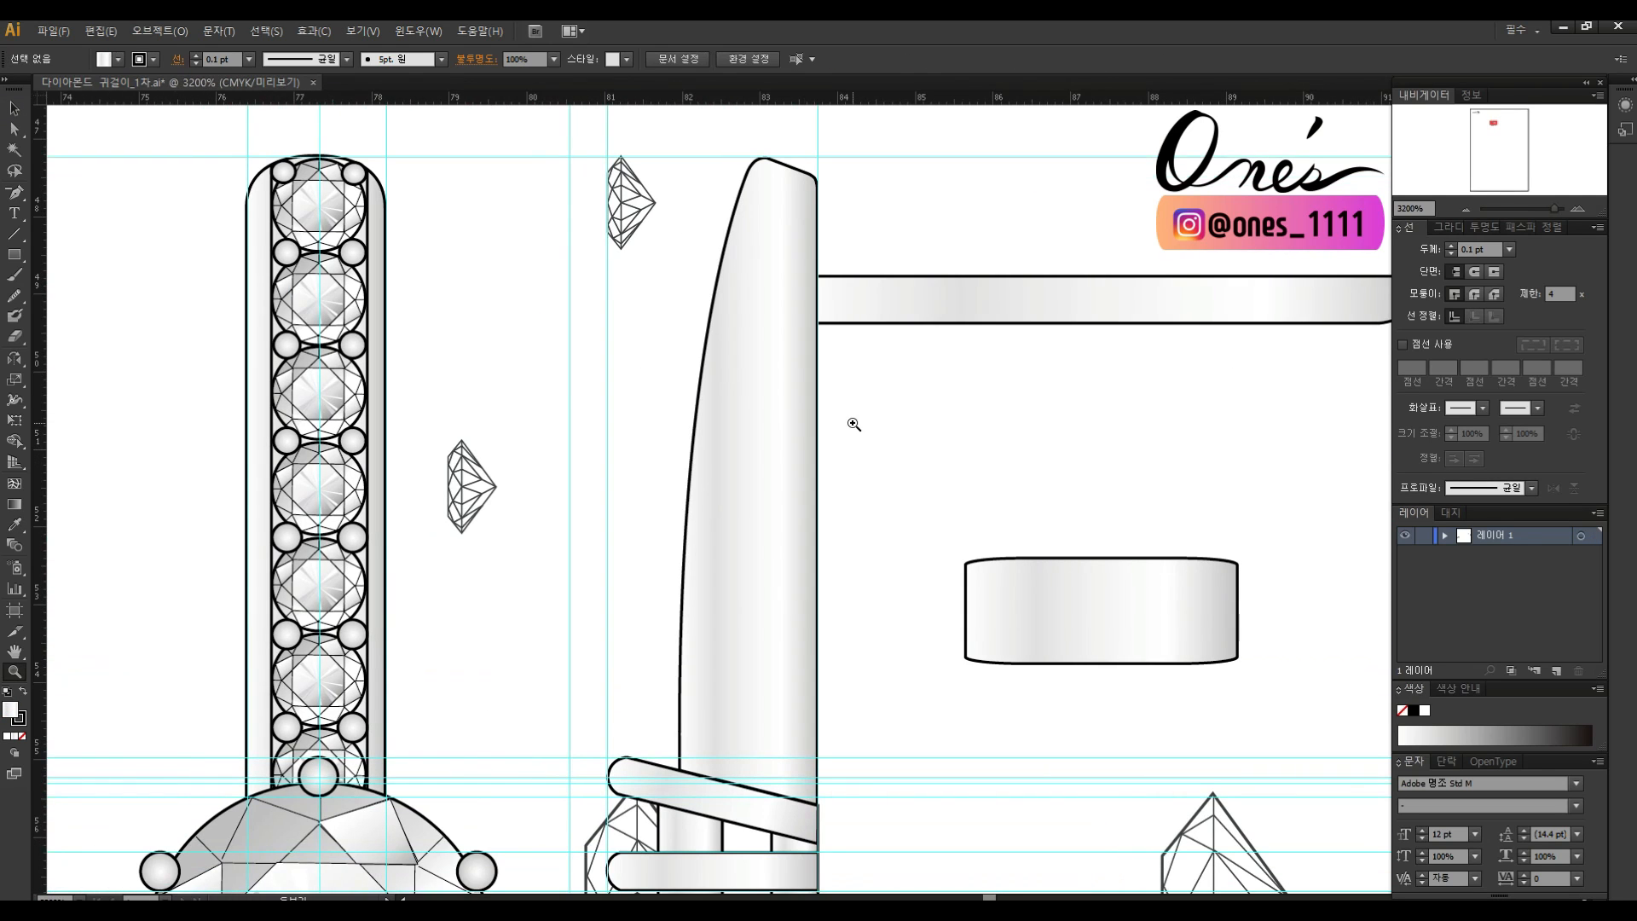
scroll(883, 443, "down", 1)
key("v")
left_click_drag(943, 98, 920, 309)
left_click_drag(15, 258, 47, 271)
left_click_drag(761, 310, 799, 454)
Fill the rounded slot with solid white (FFFFFF).
double_click(9, 713)
left_click_drag(1140, 509, 992, 460)
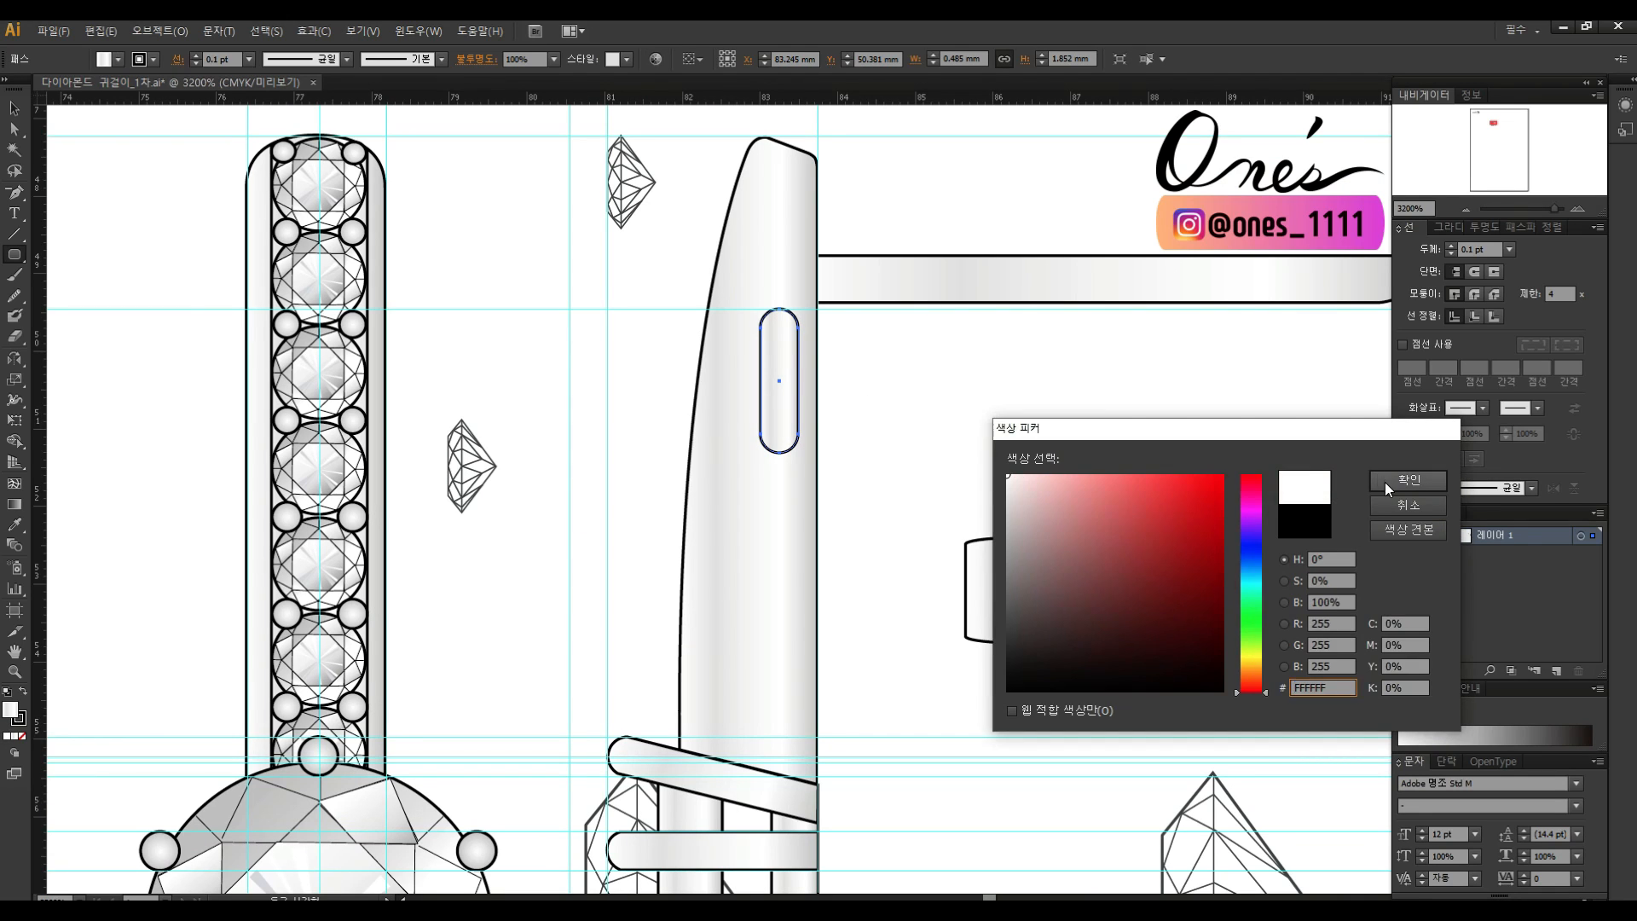
left_click(1390, 482)
key("v")
left_click(1449, 228)
left_click(1449, 441)
left_click_drag(1447, 442, 1453, 478)
mouse_move(1574, 442)
left_mouse_down()
mouse_move(1560, 477)
mouse_move(1575, 441)
left_mouse_up()
left_click(1023, 365)
left_click(1402, 228)
Resize the upper slot to about 2.1 mm high and arrange a second, longer slot below it near the prong.
left_click(849, 514, "ctrl")
left_click_drag(847, 515, 903, 461)
left_click(743, 291)
left_click_drag(744, 356, 744, 387)
left_click_drag(741, 306, 735, 701)
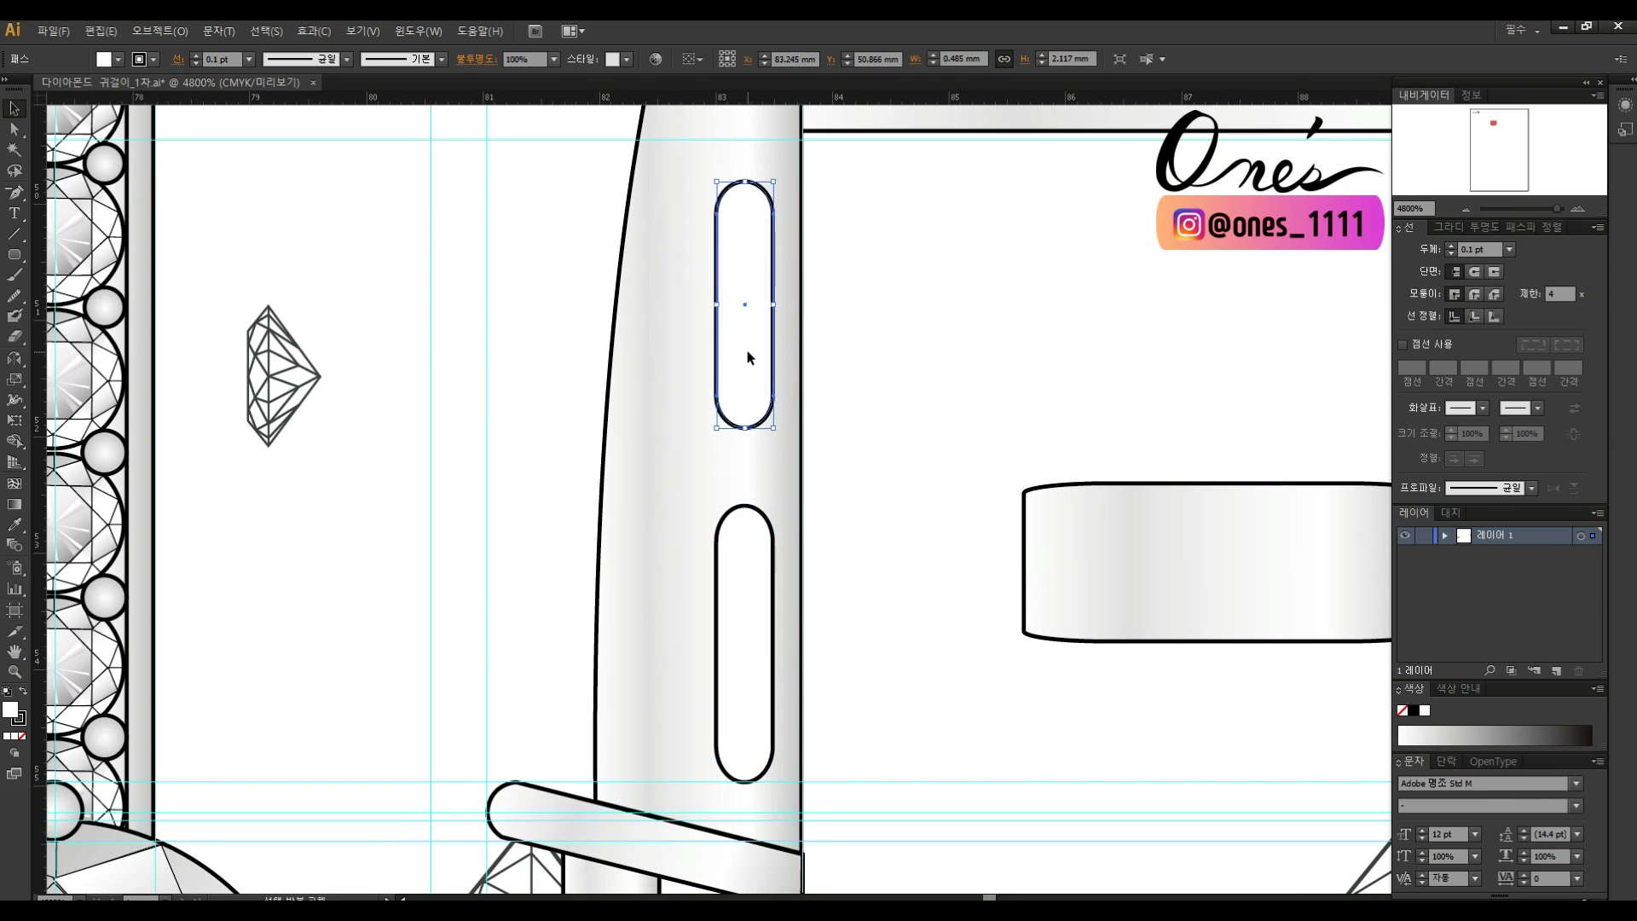
Shift the upper slot down slightly and extend the lower slot's top end upward to narrow the gap between them.
left_click(749, 388)
left_click(744, 512)
left_click_drag(744, 505, 744, 486)
left_click(750, 435)
left_click(840, 384)
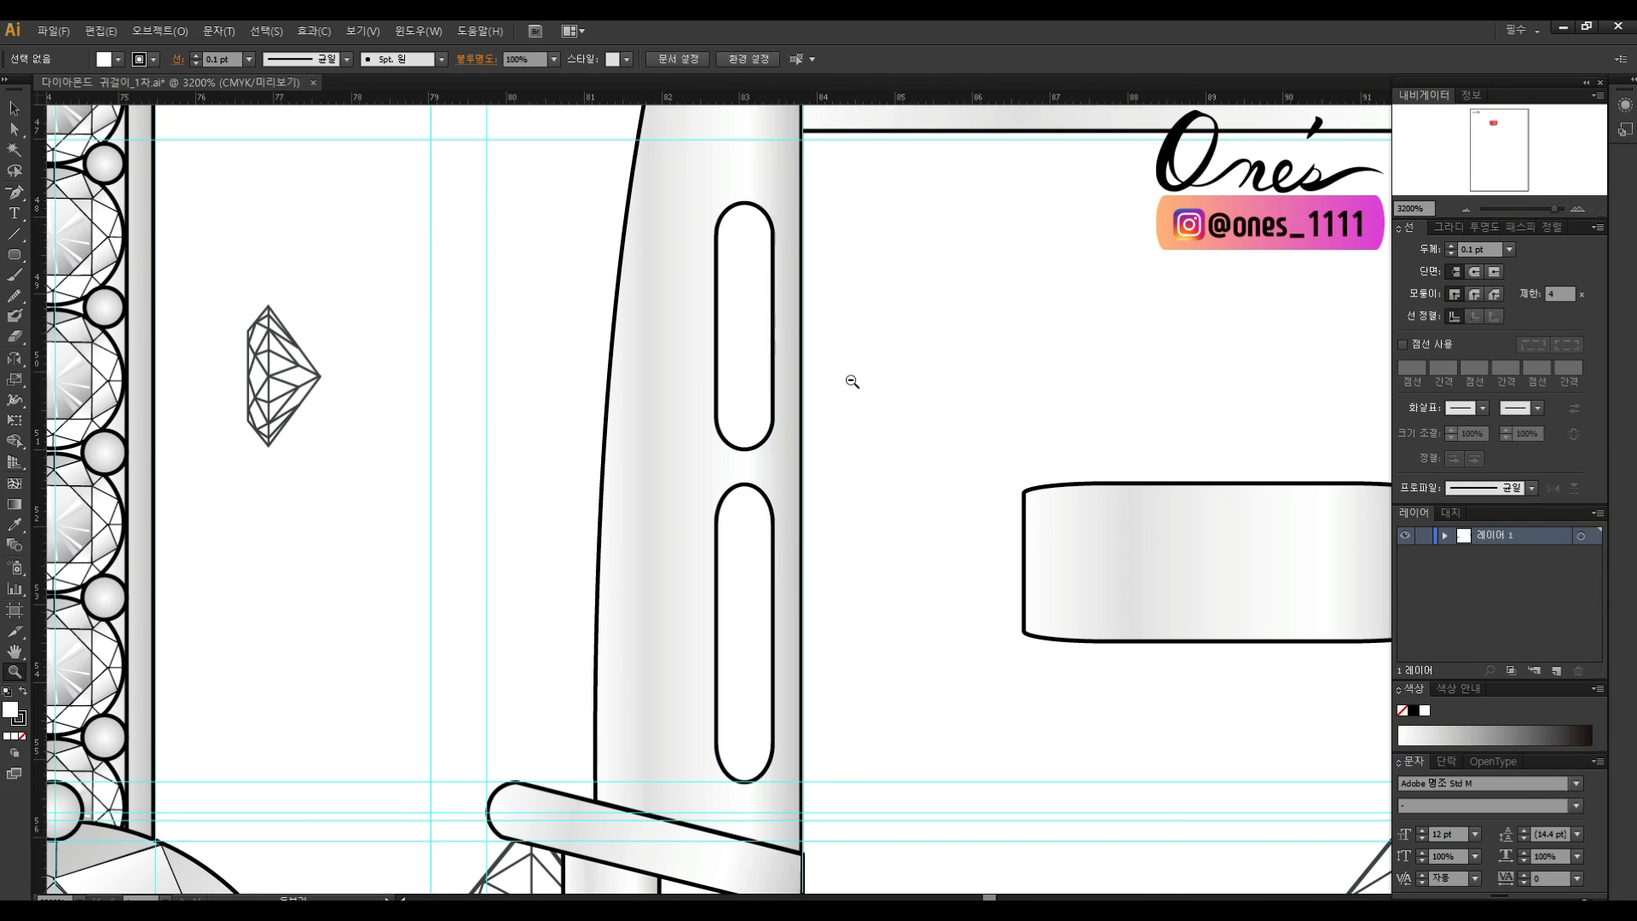
Square off the lower slot's top end by moving its top side anchors level, widening the upper left corner and removing the middle anchor.
left_click(852, 380, "ctrl+alt")
left_click(861, 388, "ctrl+alt")
left_click(870, 394, "ctrl+alt")
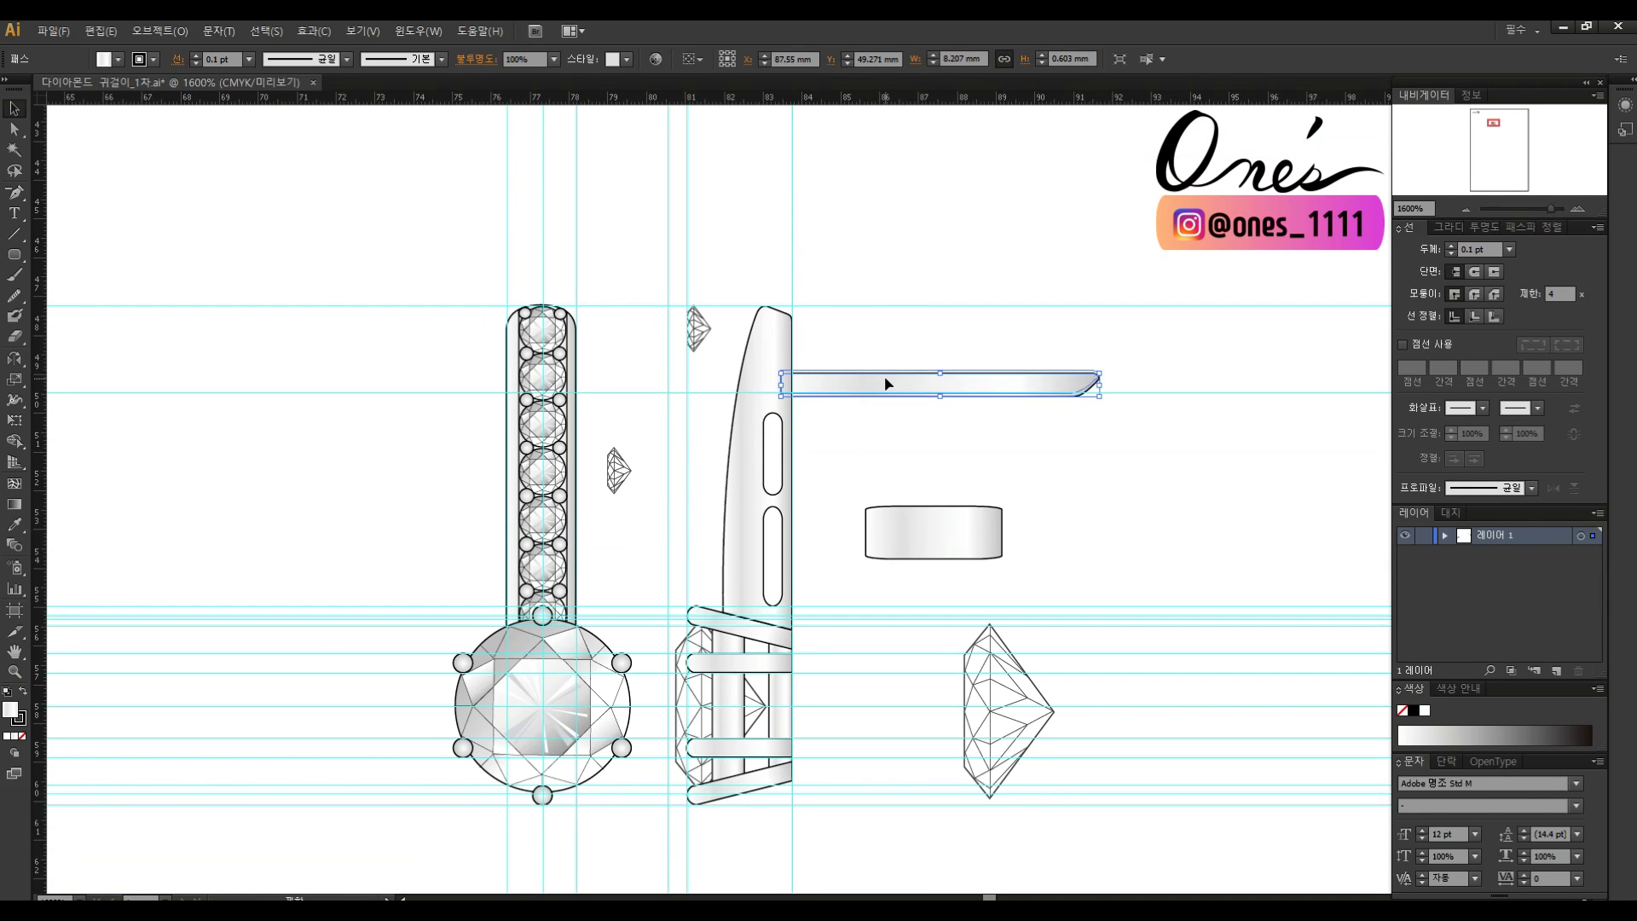
left_click(724, 639)
left_click(774, 611)
scroll(887, 414, "up", 3)
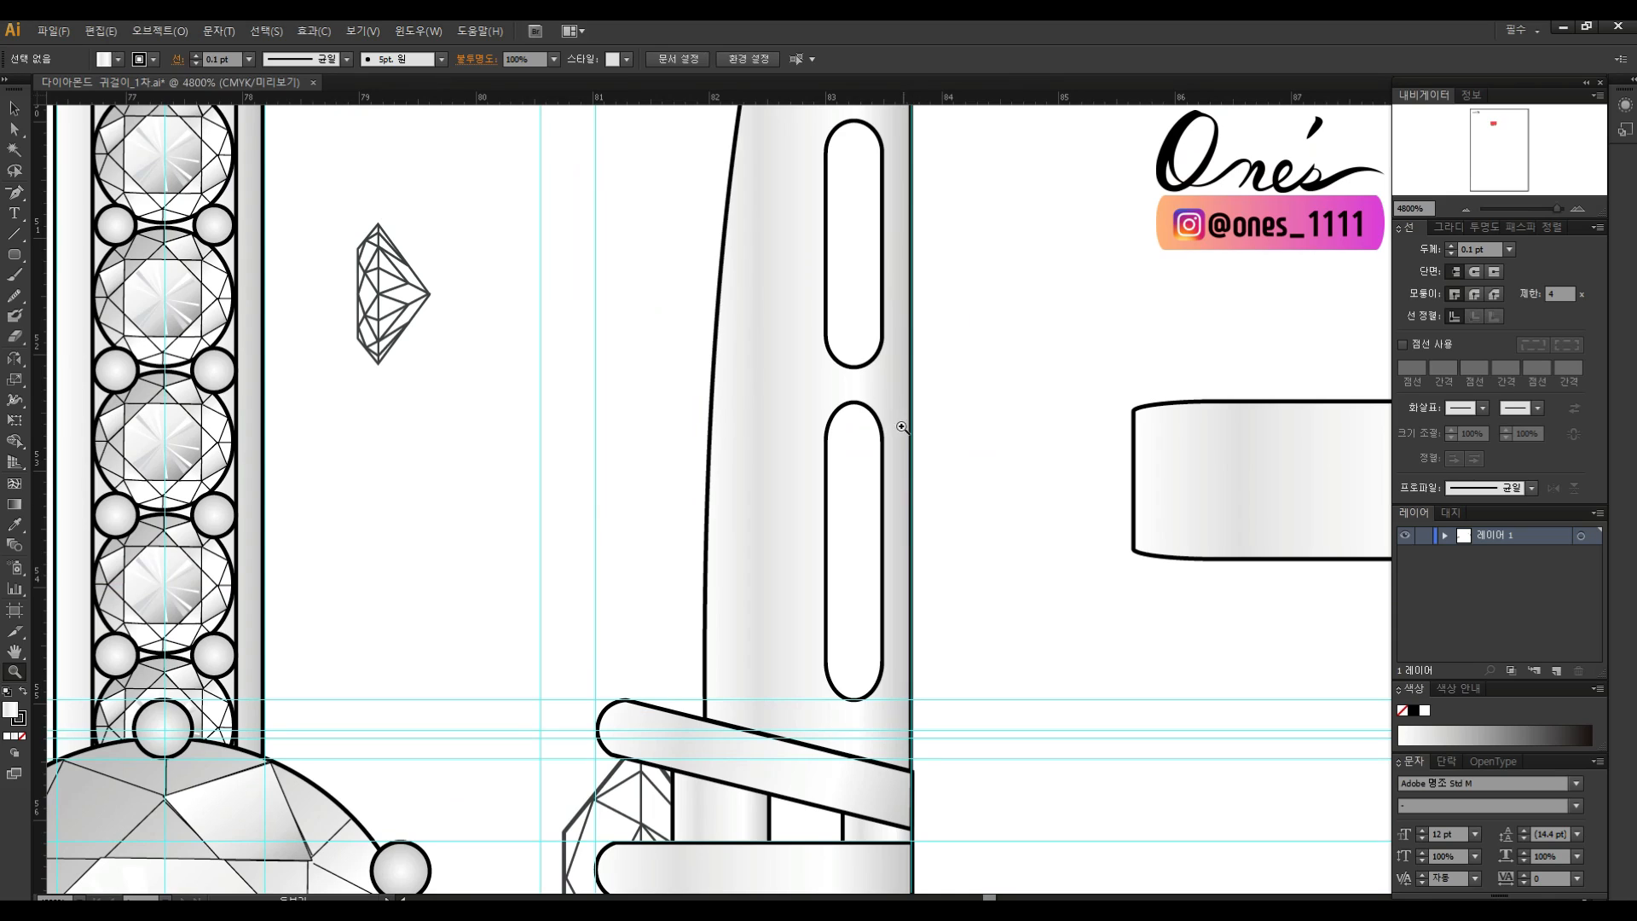
key("a")
left_click(854, 403)
mouse_move(825, 442)
left_mouse_down()
mouse_move(796, 401)
mouse_move(882, 412)
mouse_move(809, 415)
left_mouse_up()
left_click(883, 417)
left_click_drag(836, 405, 846, 411)
key("p")
left_click(854, 402)
Place a horizontal guide at the lower slot's flat top and straighten the top edge against it.
key("a")
left_click_drag(974, 139, 940, 412)
left_click_drag(809, 415, 844, 412)
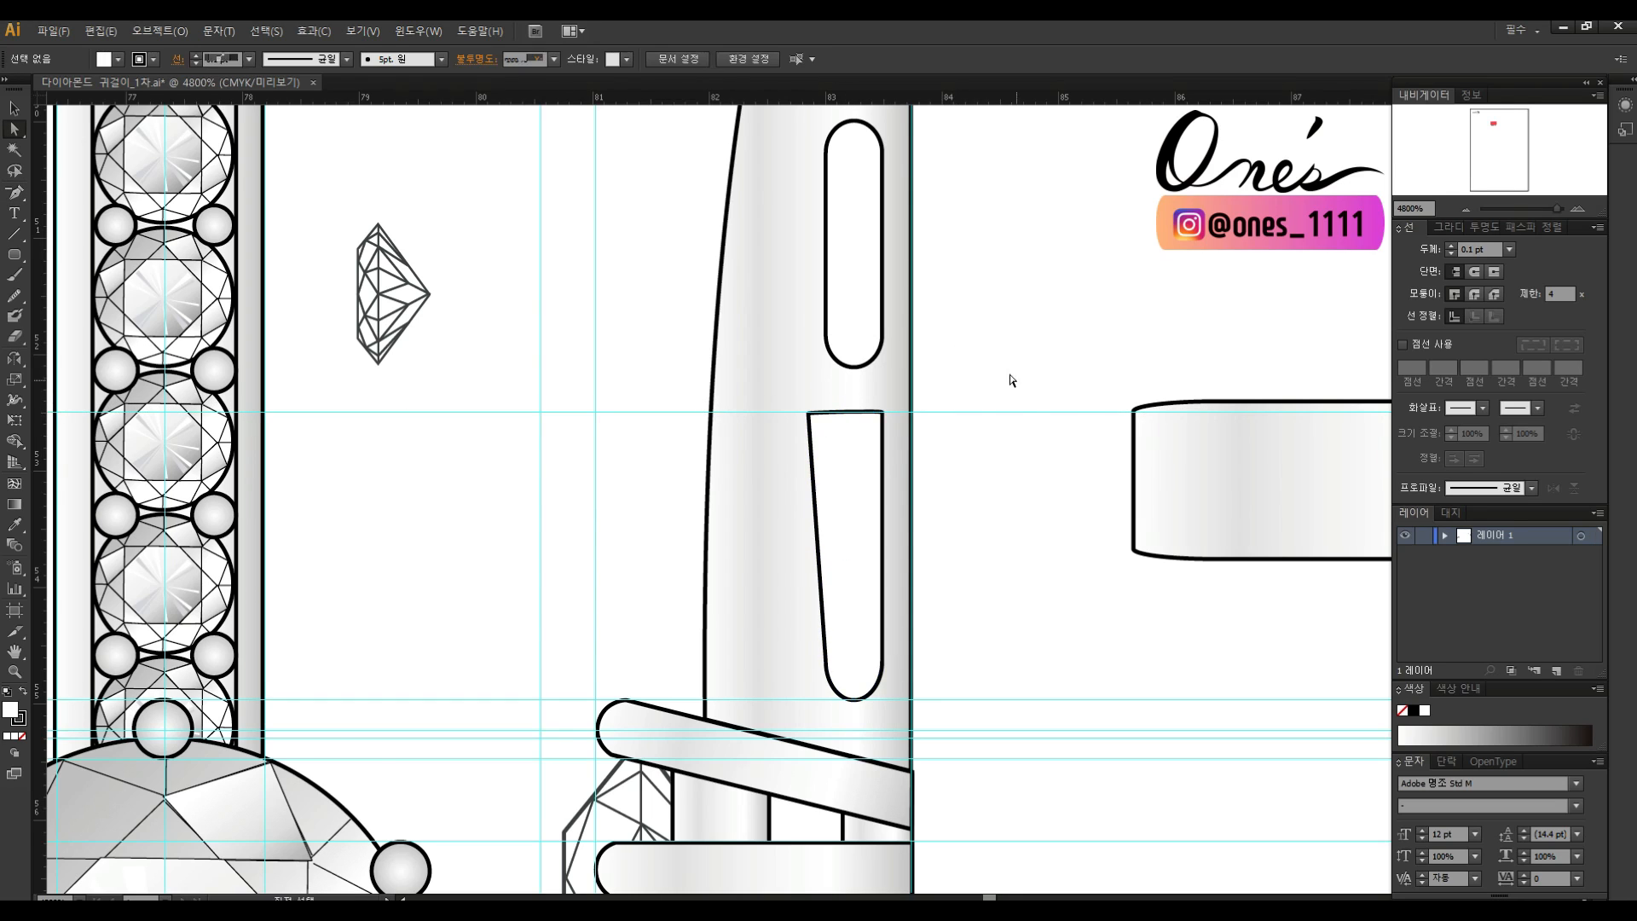
left_click(1024, 392)
Curve the lower slot's left side inward so it tapers from the wide flat top to the narrow bottom.
scroll(1024, 392, "down", 2)
left_click_drag(825, 578, 828, 579)
left_click_drag(17, 200, 219, 232)
left_click_drag(828, 578, 812, 516)
key("a")
left_click_drag(844, 640, 832, 600)
left_click_drag(815, 513, 810, 496)
left_click_drag(810, 495, 814, 496)
left_click_drag(827, 578, 832, 575)
left_click_drag(818, 492, 811, 486)
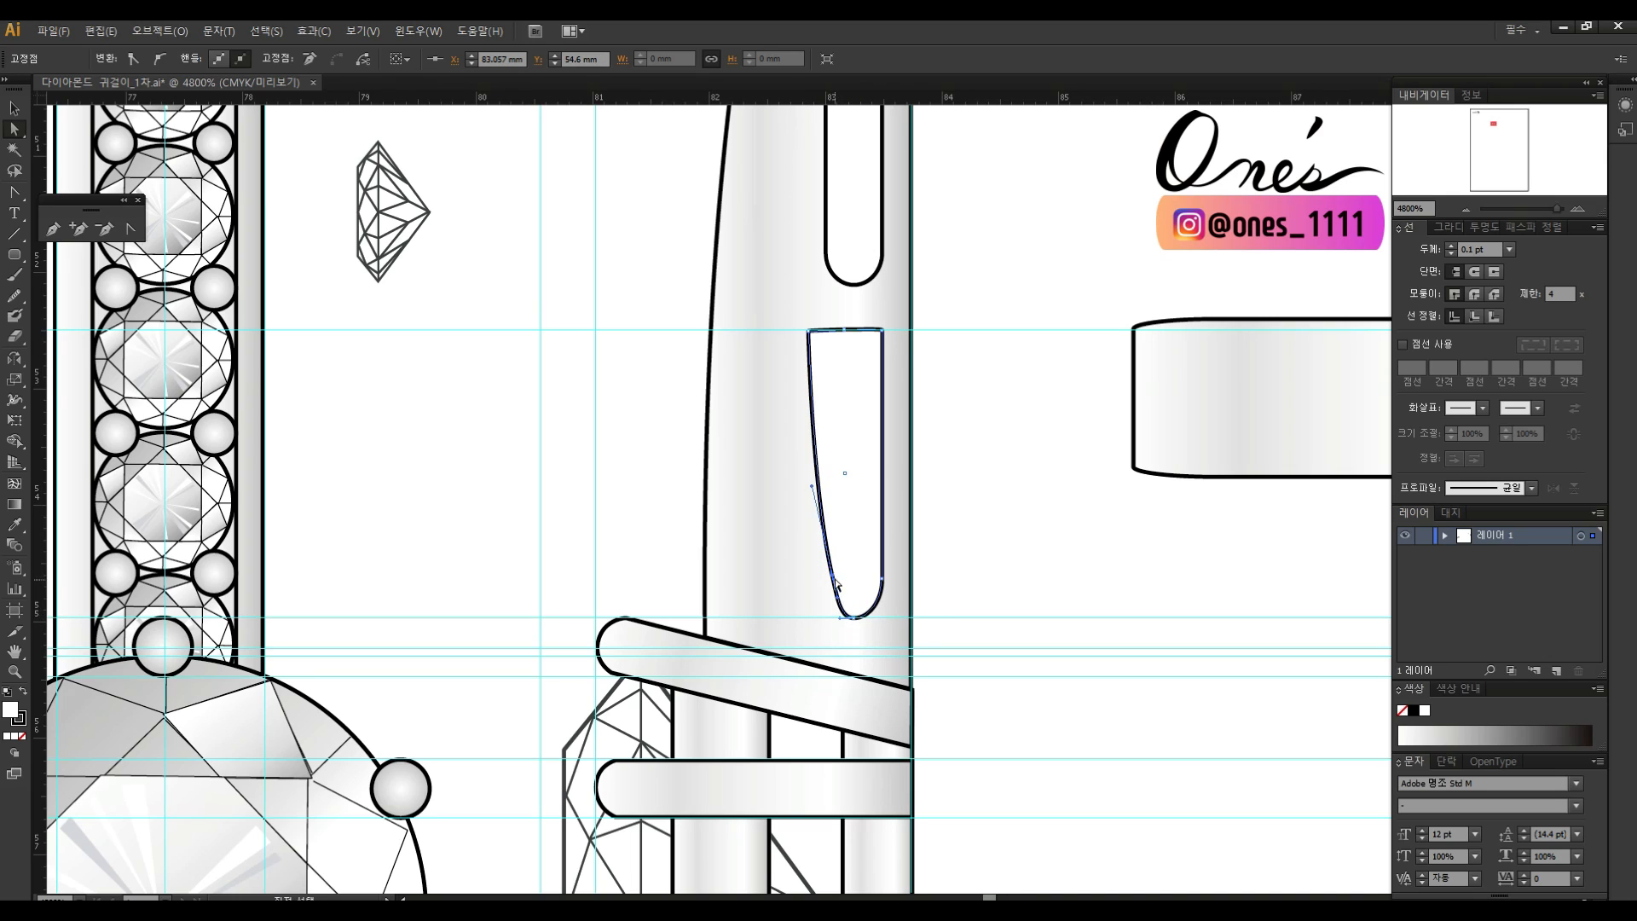
left_click(989, 603)
scroll(1010, 609, "up", 1)
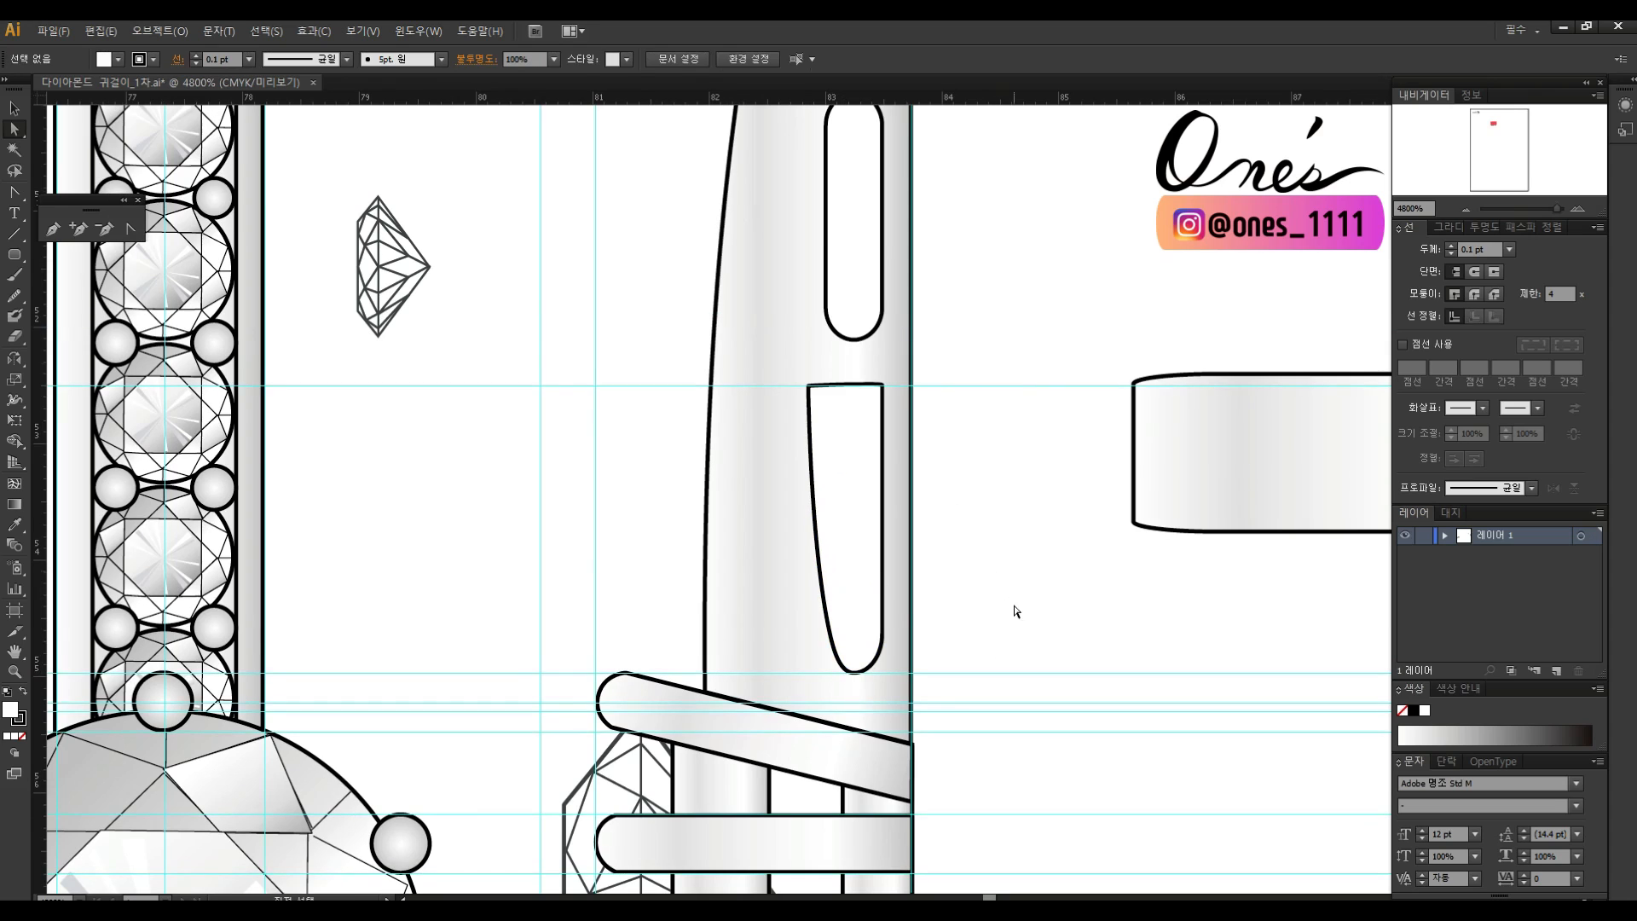
Reshape the lower slot's bottom by lowering its right side anchor and adjusting the bottom and left side curve.
left_click(885, 389)
left_click_drag(881, 638, 882, 650)
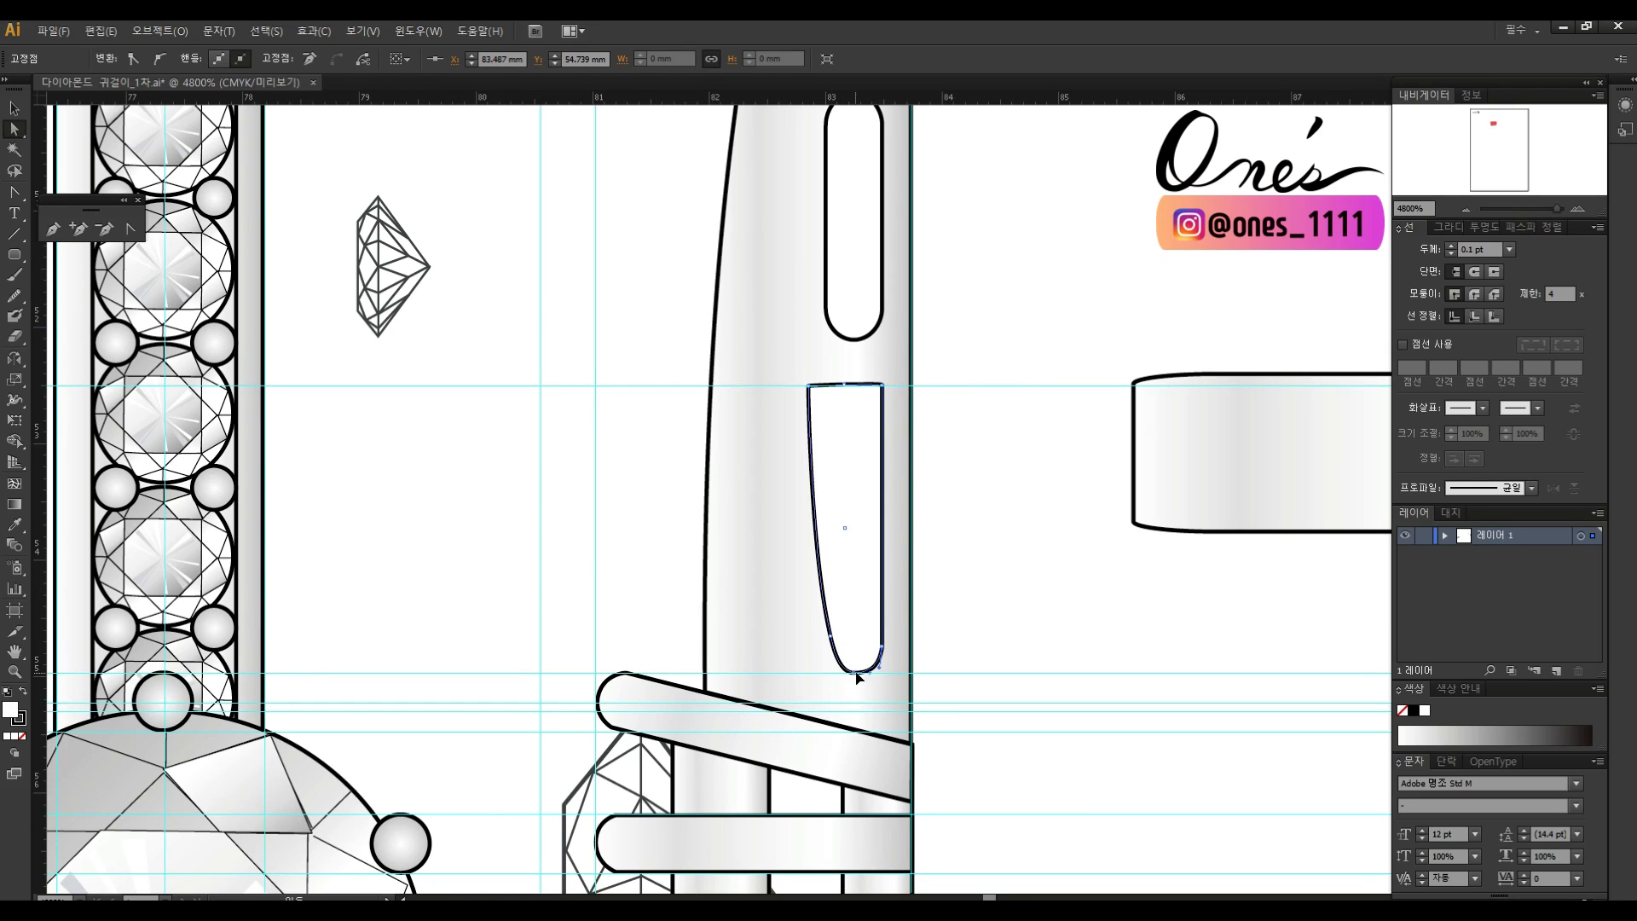
key("-")
left_click(855, 677)
key("Return")
left_click(853, 673)
key("a")
left_click_drag(838, 659, 832, 626)
left_click_drag(810, 539, 809, 551)
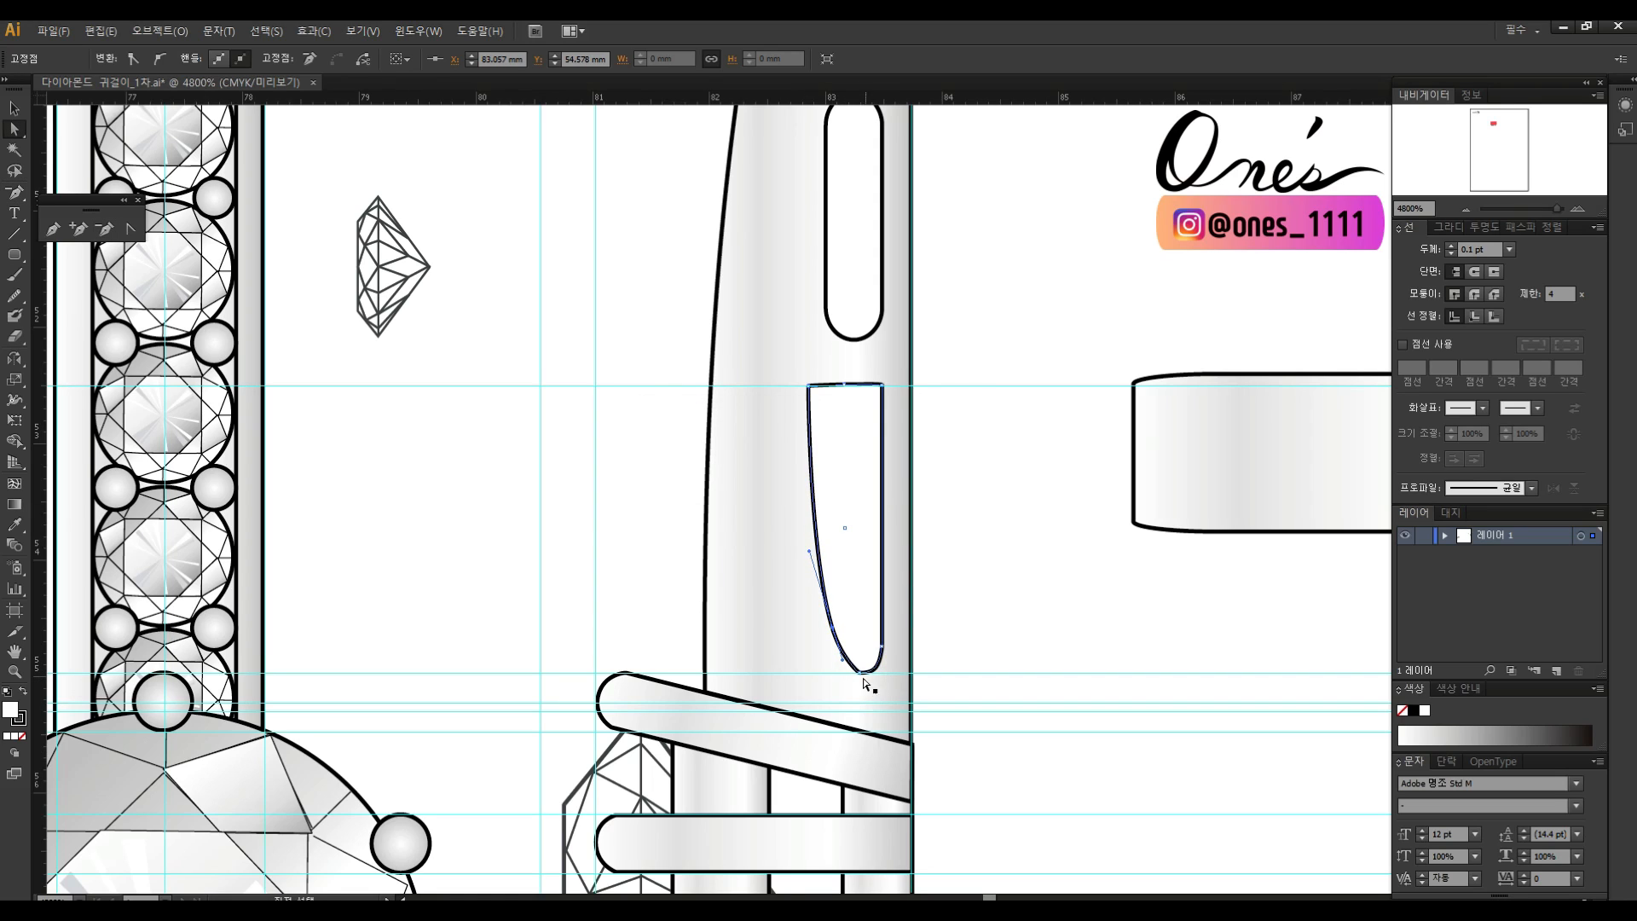
Smooth the lower slot's rounded bottom end and refine the curvature of its left side.
key("shift+c")
left_click_drag(860, 672, 849, 673)
key("a")
left_click(1009, 624)
scroll(1000, 522, "up", 2)
left_click_drag(808, 495, 807, 493)
left_click(968, 490)
Place vertical guides at the lower slot's left and right edges and a horizontal guide at the upper slot's bottom end.
key("z")
left_click(848, 530, "alt")
left_click(870, 548, "alt")
left_click(861, 542)
left_click(844, 528)
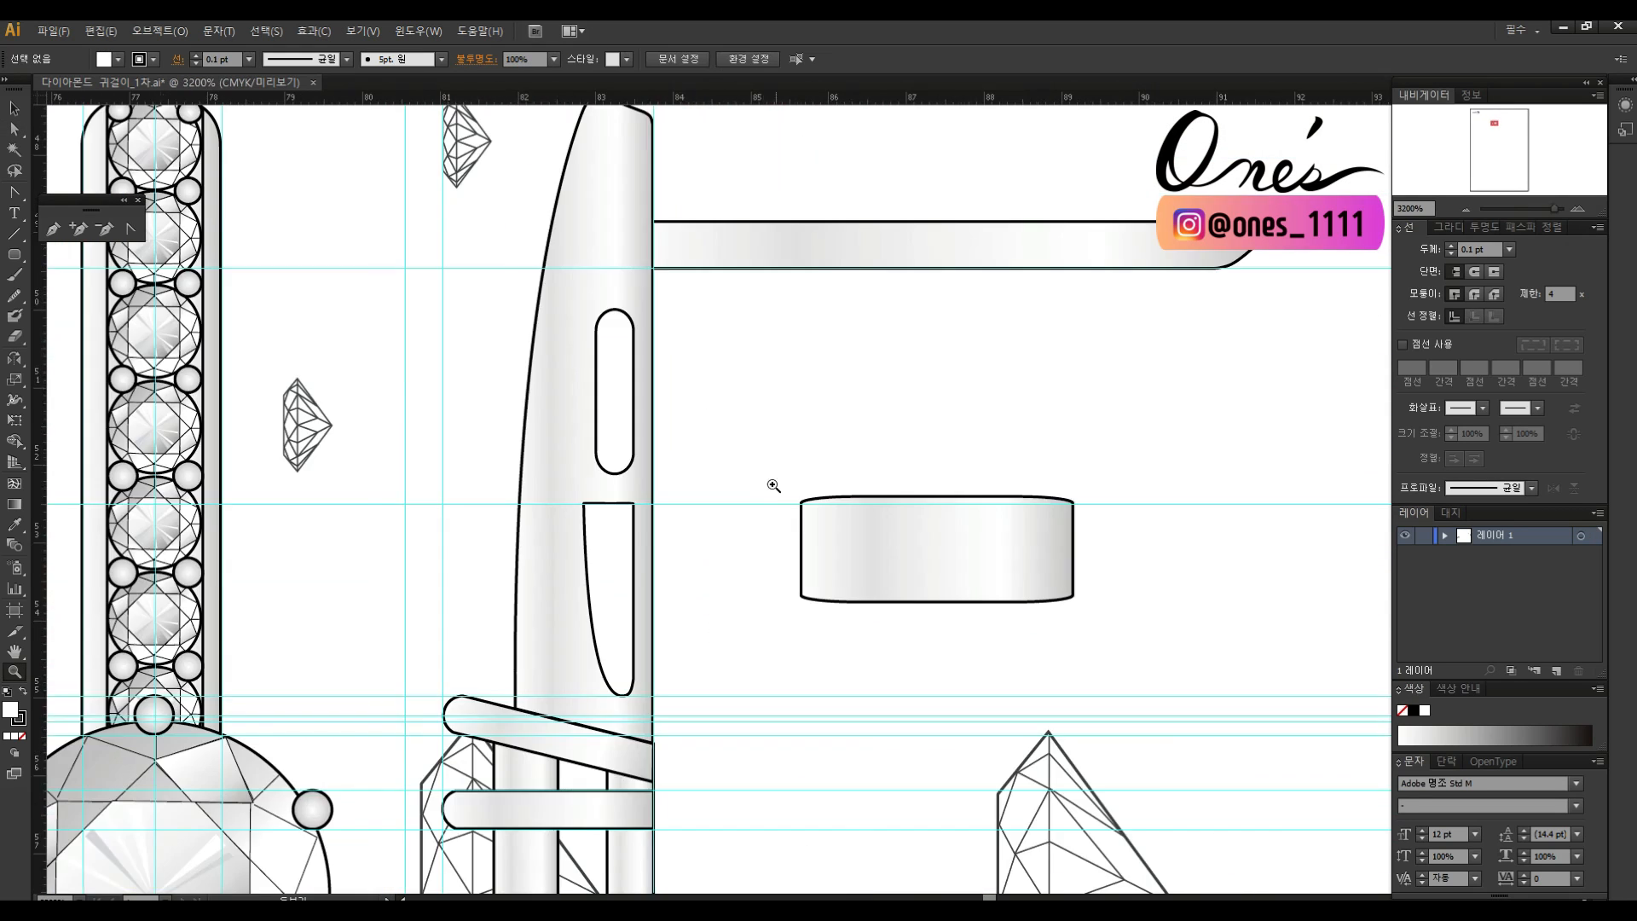
left_click(772, 484)
left_click(877, 452)
key("v")
left_click_drag(868, 96, 791, 491)
key("ctrl+s")
key("space")
left_click_drag(952, 99, 965, 431)
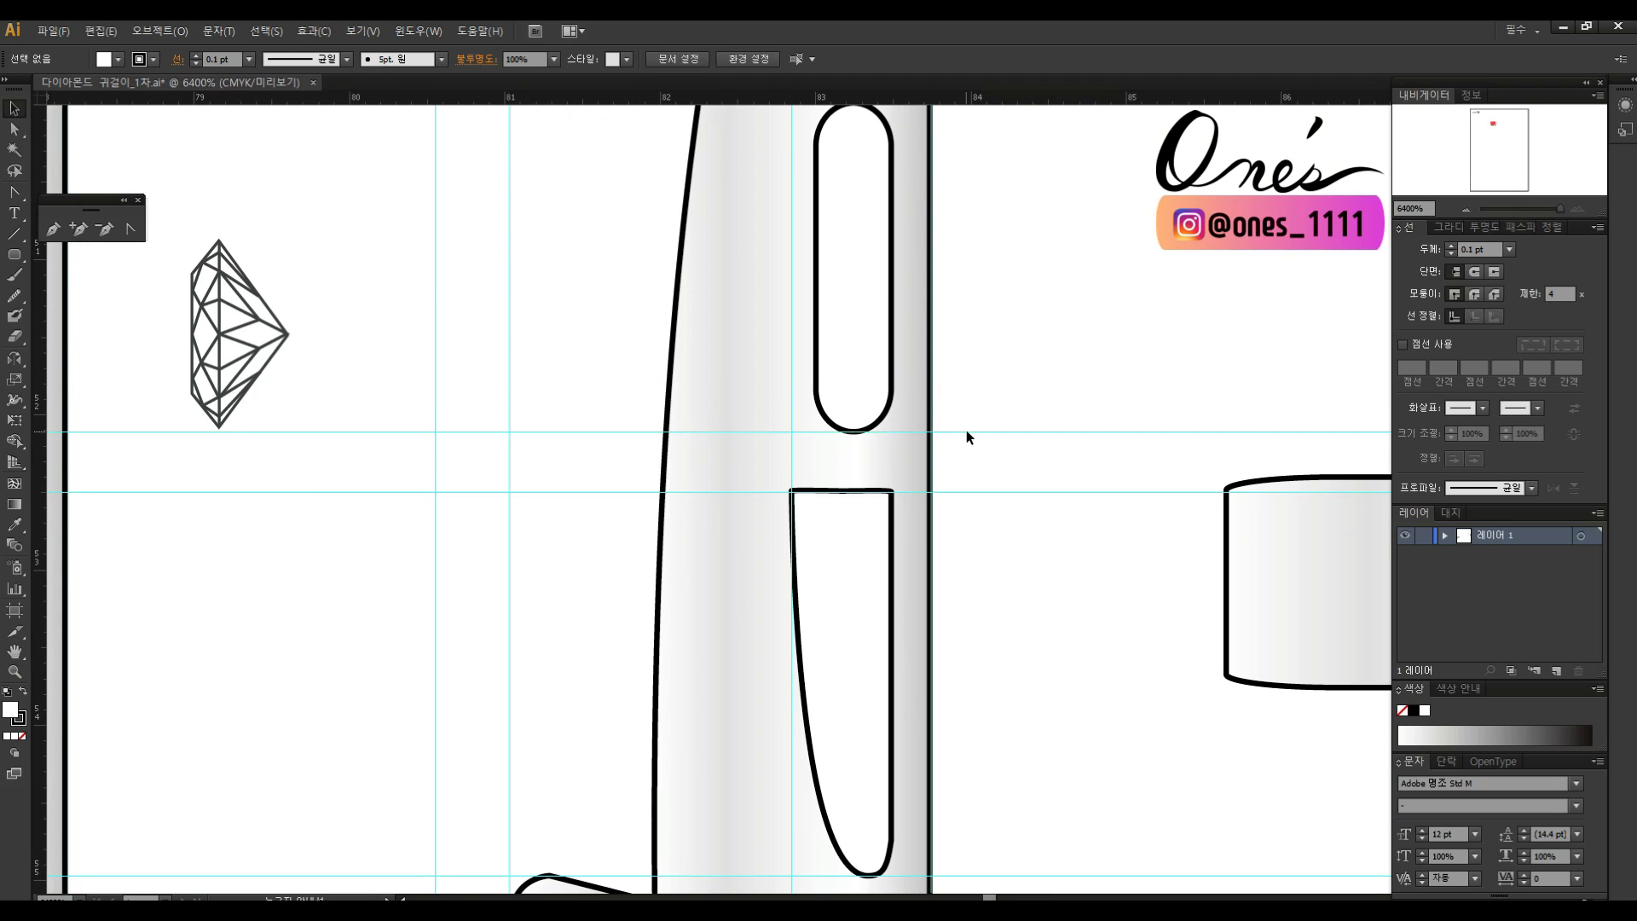
scroll(965, 429, "up", 2)
left_click_drag(819, 460, 893, 469)
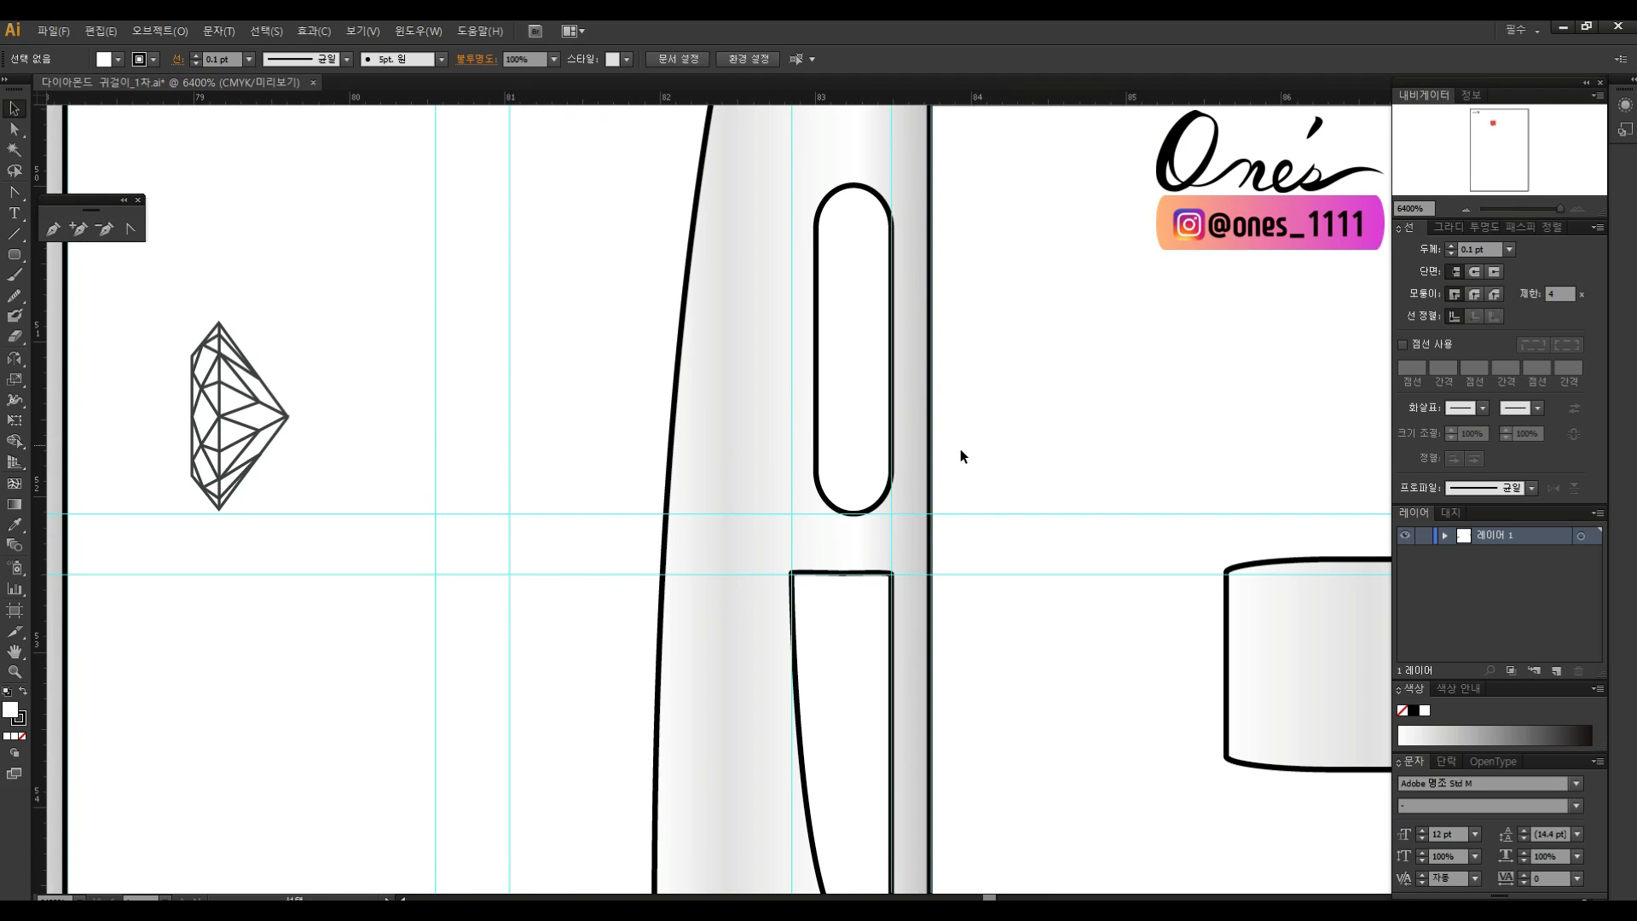
scroll(964, 452, "down", 3)
scroll(989, 486, "up", 2)
Delete the rounded upper slot and replace it with a vertically mirrored copy of the tapered lower slot, its flat edge on the upper guide.
left_click(965, 468, "ctrl+alt")
left_click(748, 399)
key("Delete")
left_click(745, 565)
key("r")
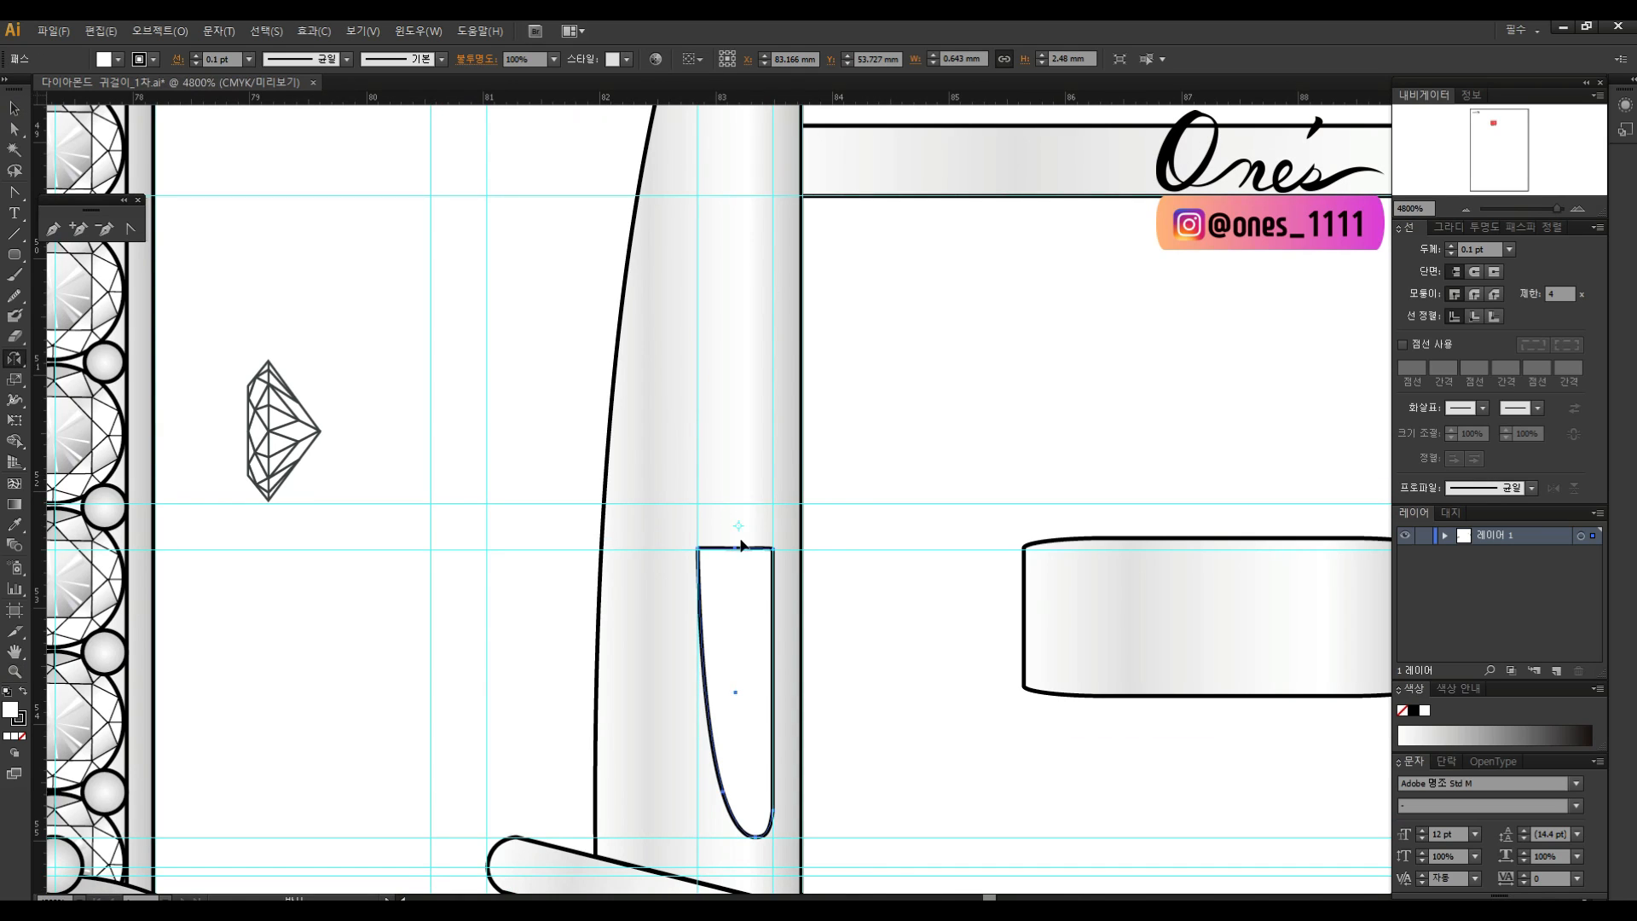
left_click_drag(744, 546, 734, 505)
key("v")
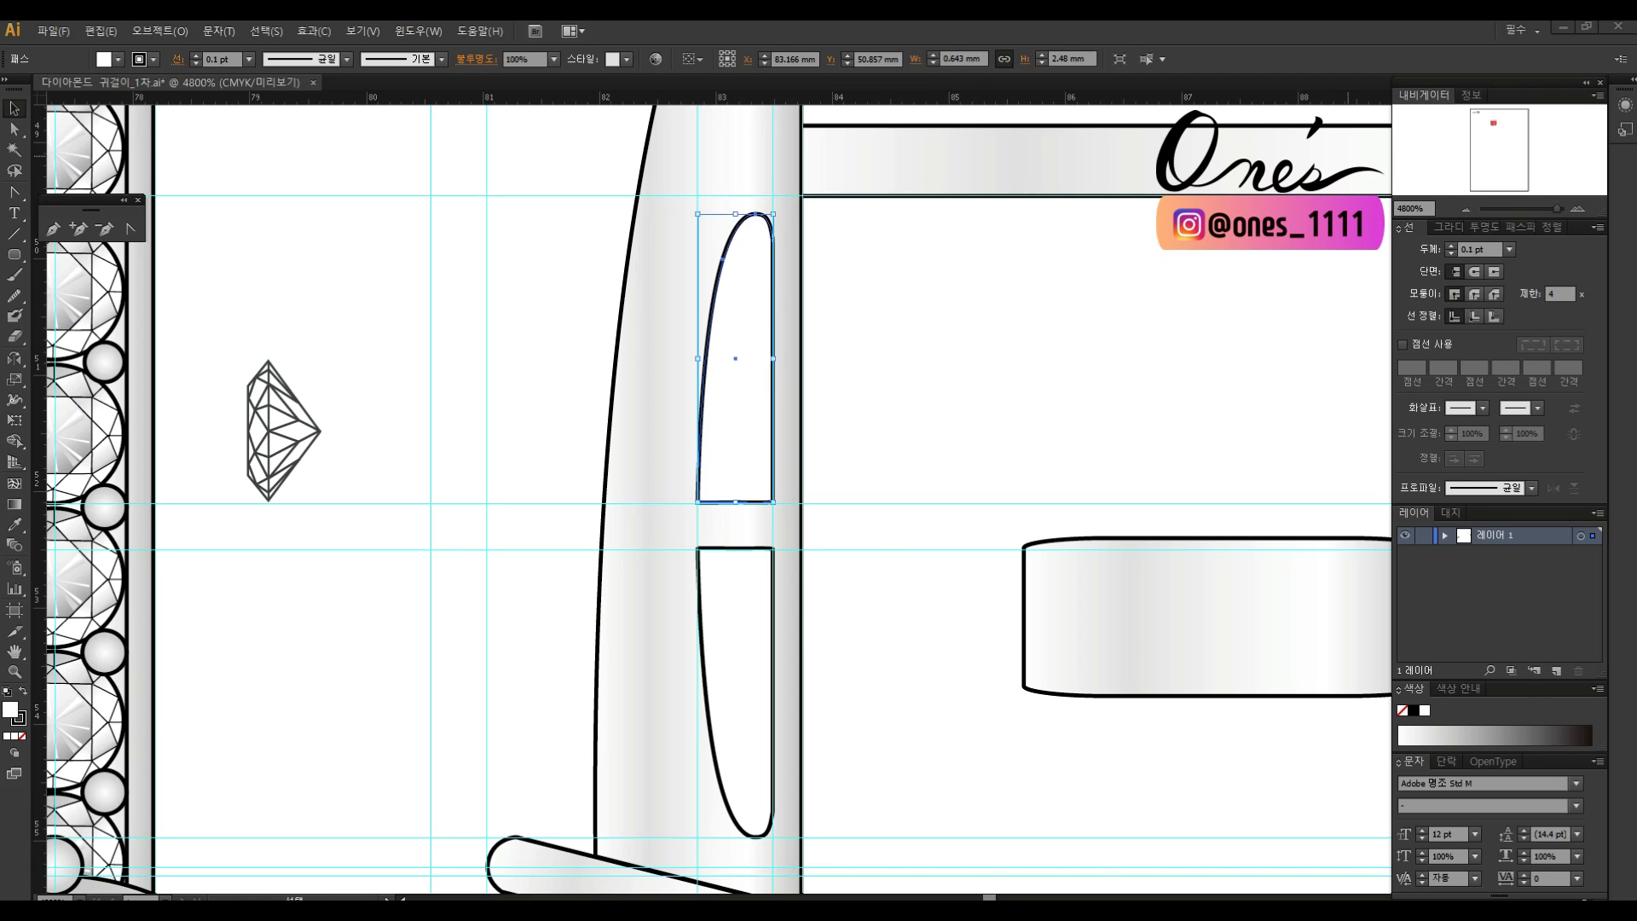
left_click(875, 428)
left_click_drag(873, 416, 1025, 511)
left_click(834, 438)
key("Up")
key("ctrl+shift+a")
key("z")
left_click(837, 531, "alt")
left_click(837, 530, "alt")
left_click(837, 530, "alt")
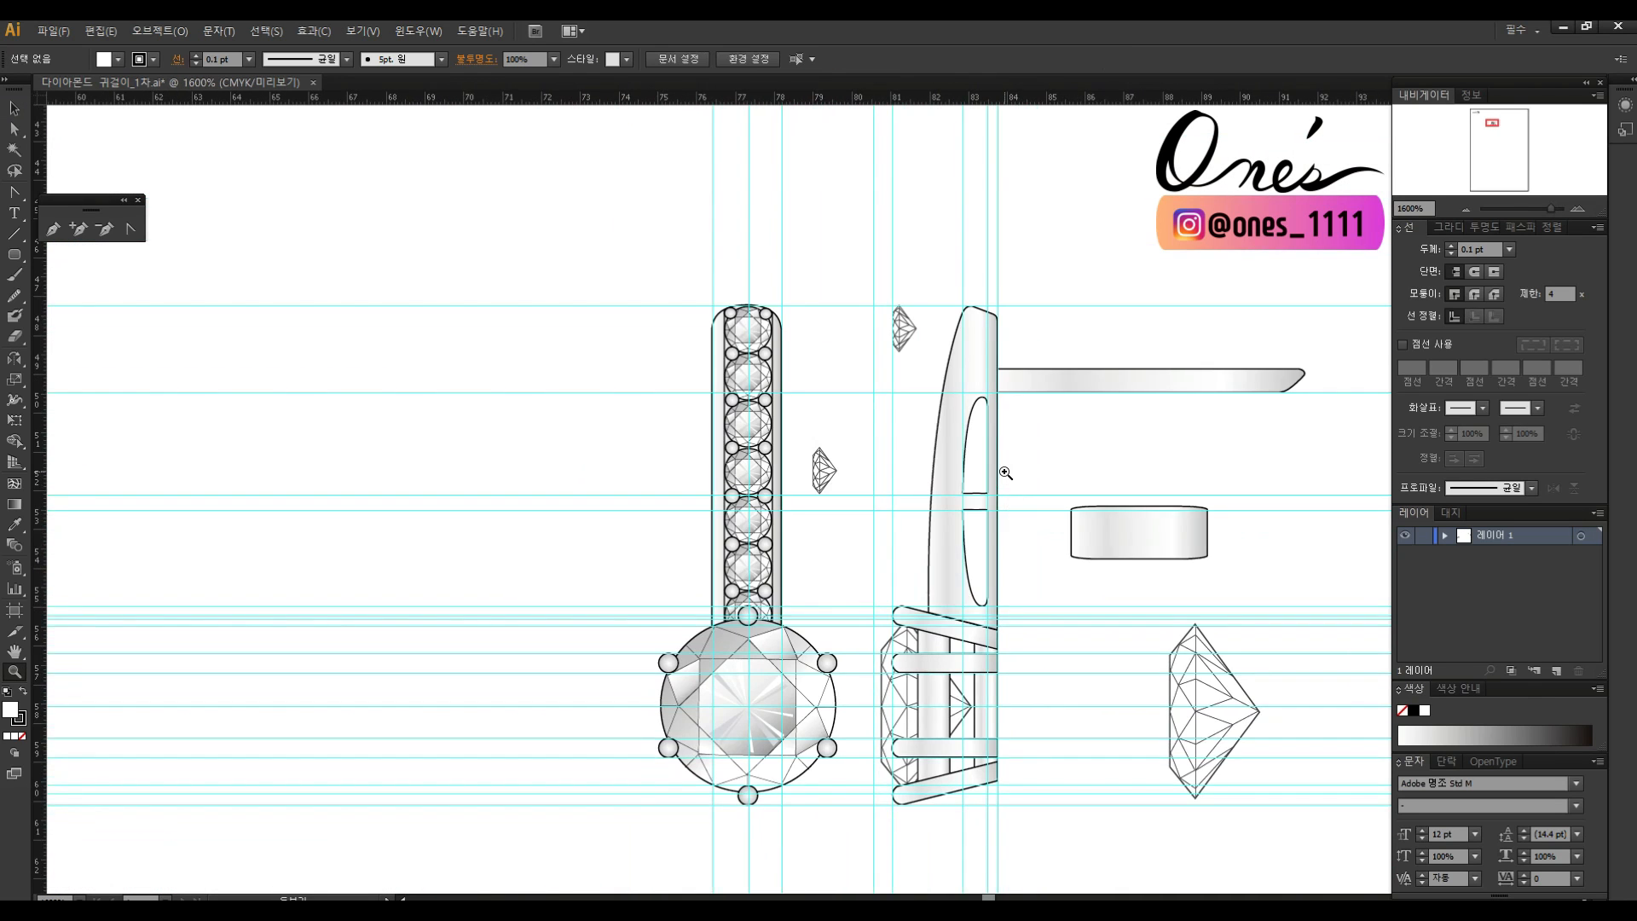
left_click(1046, 519)
key("v")
key("a")
left_click(892, 597)
left_click(876, 661)
left_click_drag(872, 373, 844, 401)
left_click(1028, 513)
left_click_drag(1025, 355, 1033, 582)
Place horizontal guides through the small prongs between the bar's stones in the front view, extending across to the side view.
key("z")
left_click(858, 512)
left_click_drag(858, 512, 937, 367)
key("v")
left_click_drag(584, 99, 549, 333)
left_click_drag(559, 100, 564, 521)
left_click_drag(638, 480, 658, 335)
left_click_drag(597, 99, 569, 567)
left_click_drag(696, 100, 612, 663)
Copy the small side-view diamond down the bar profile's curved edge between the guides, tilting each copy to follow the curve.
scroll(778, 373, "up", 2)
left_click(782, 215)
left_click_drag(783, 215, 857, 416)
left_click_drag(886, 363, 878, 359)
left_click_drag(861, 416, 850, 481)
scroll(677, 400, "down", 4)
left_click_drag(834, 332, 833, 519)
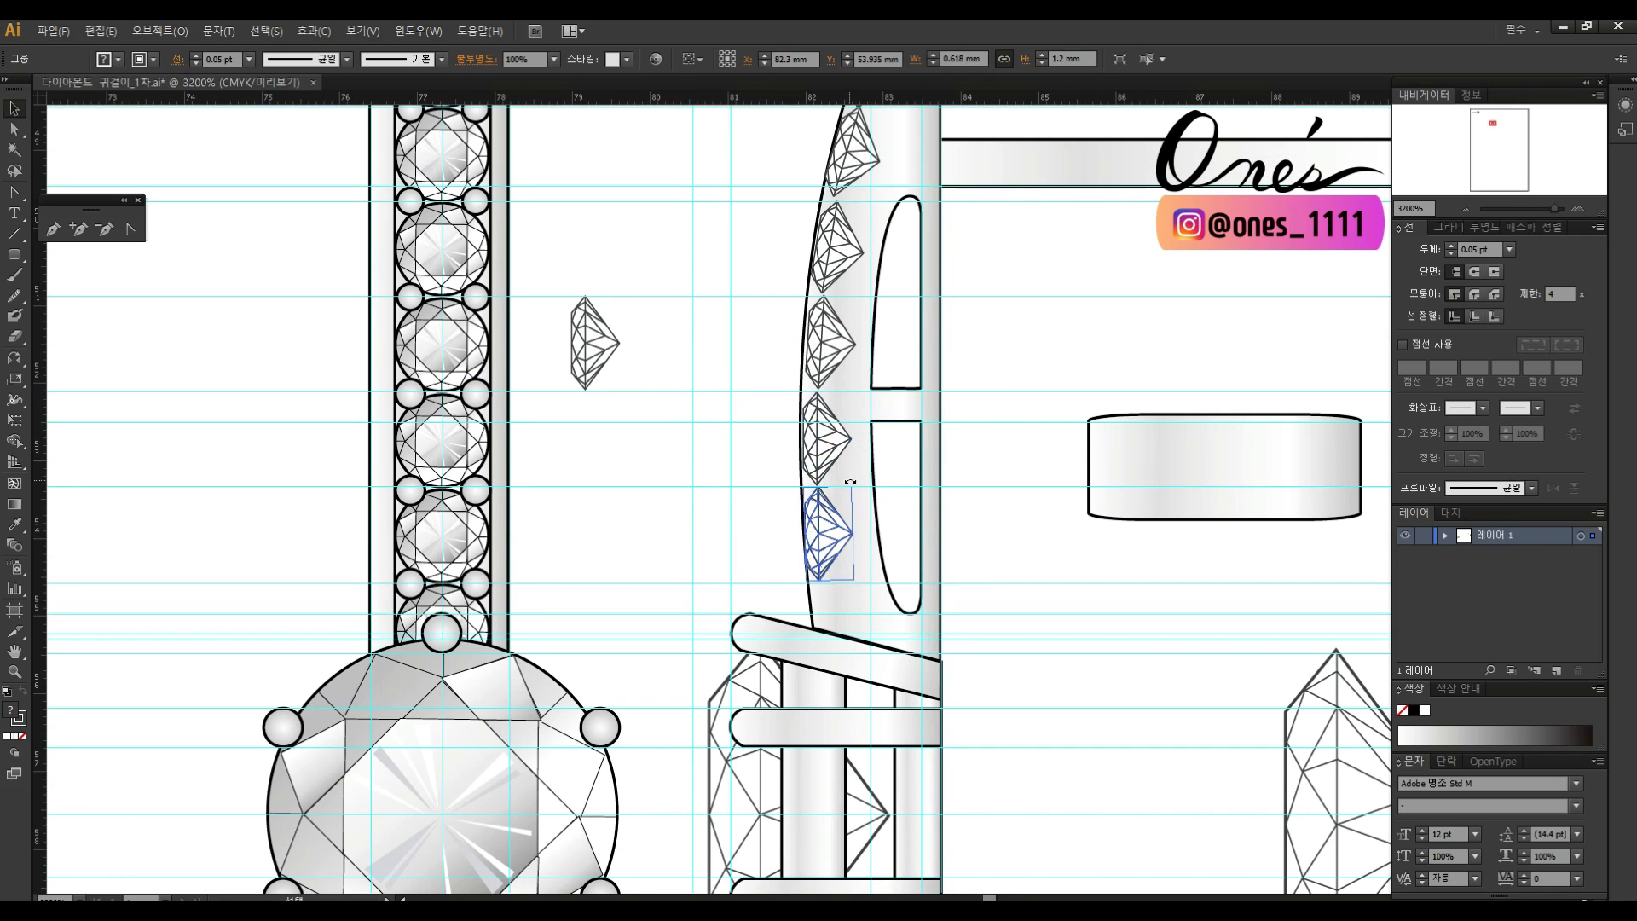
scroll(842, 439, "down", 2)
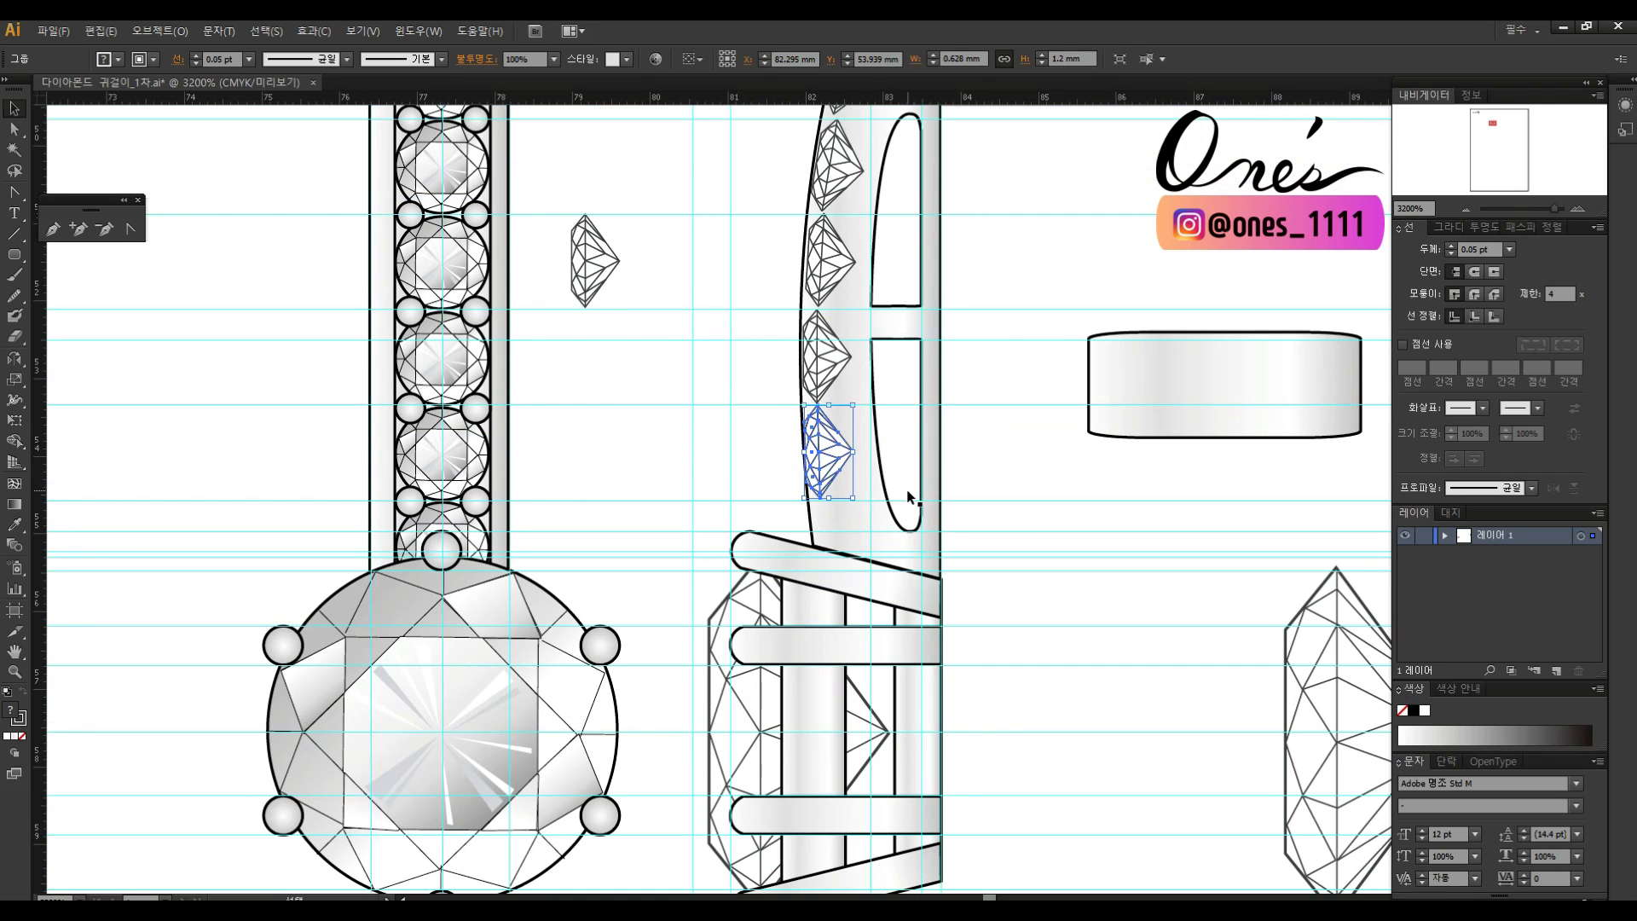
left_click(951, 461)
Delete the lowest, partly hidden small stone above the main stone in the front view.
left_click(460, 526)
key("Delete")
scroll(786, 427, "down", 5)
scroll(876, 365, "up", 5)
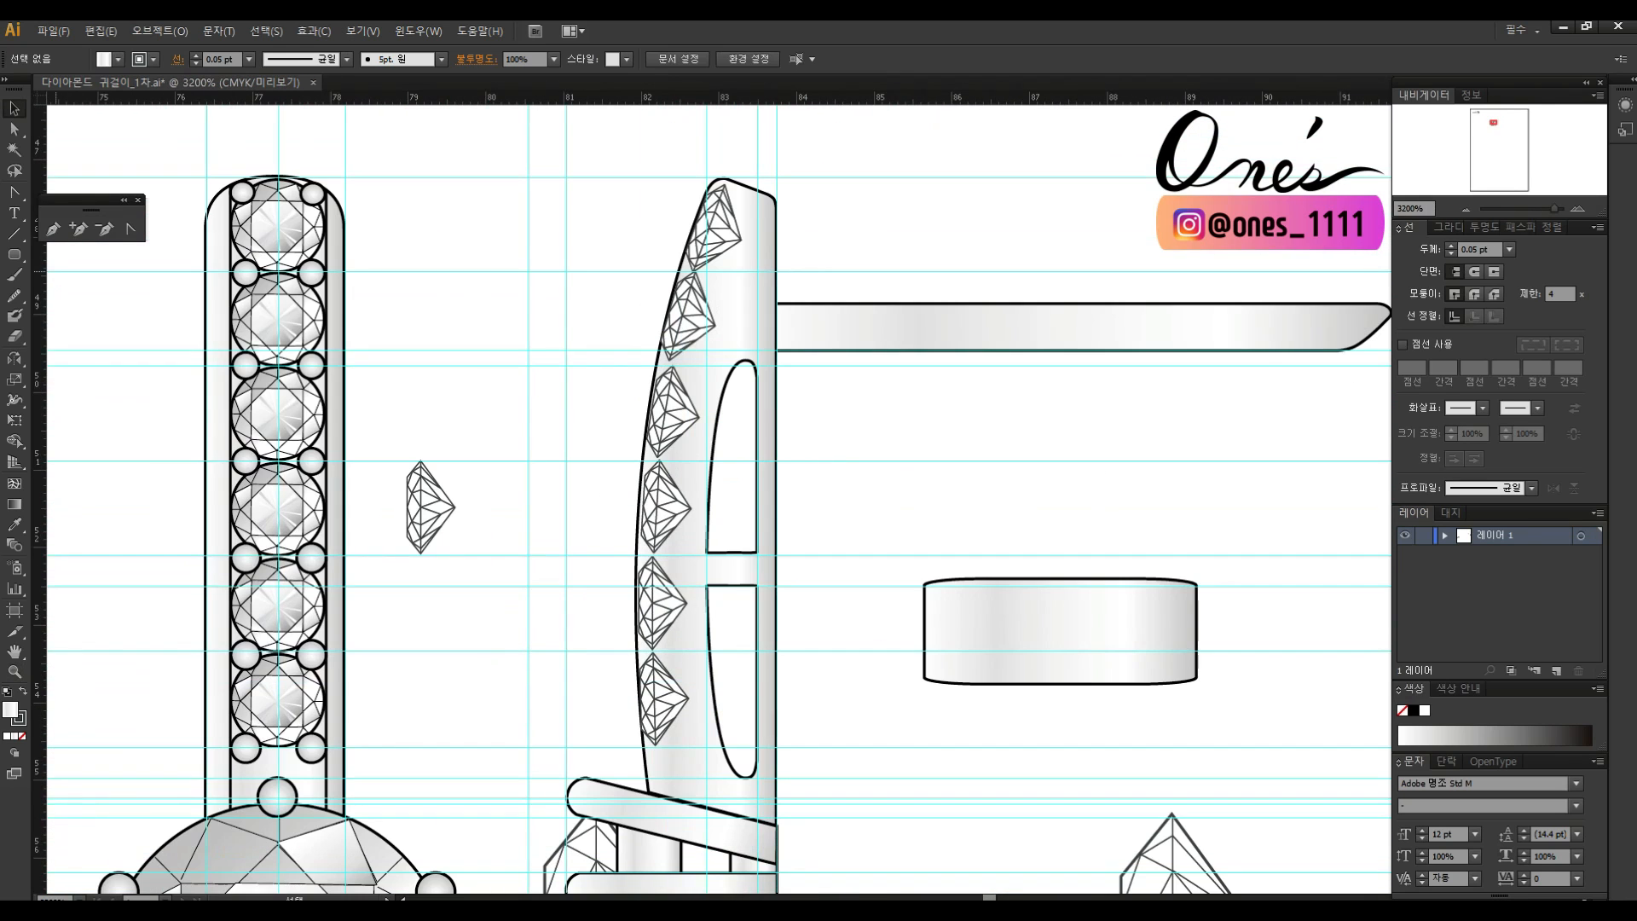
Shift the small side-view diamonds slightly inward from the bar profile's curved edge and fine-tune the lowest one's position and tilt.
scroll(671, 438, "up", 1)
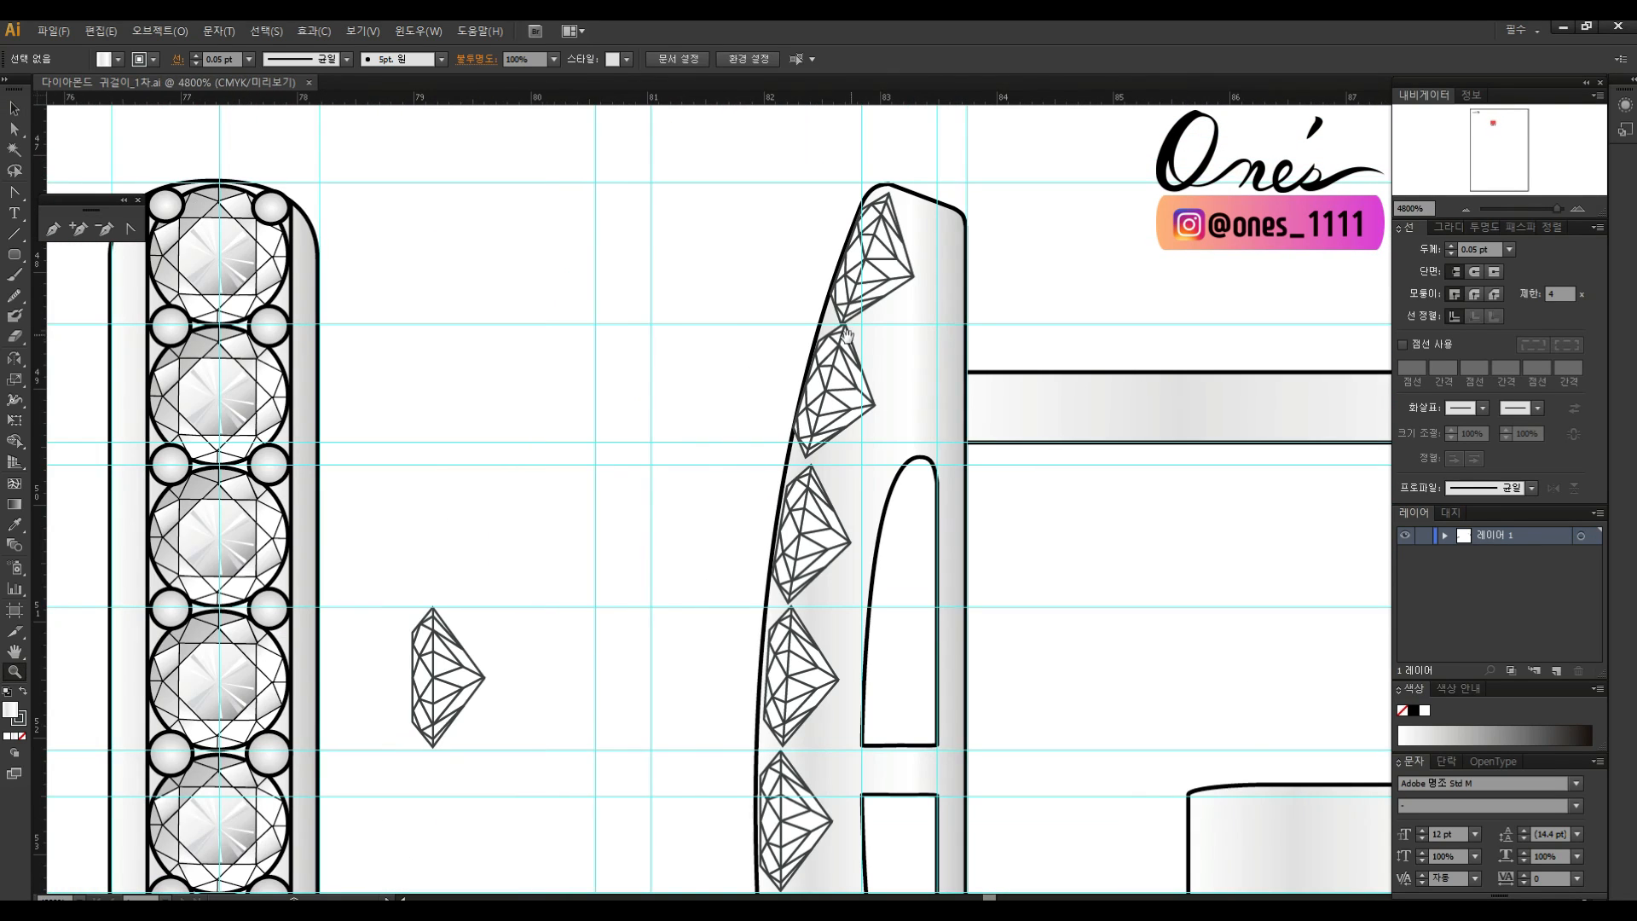
left_click(833, 379)
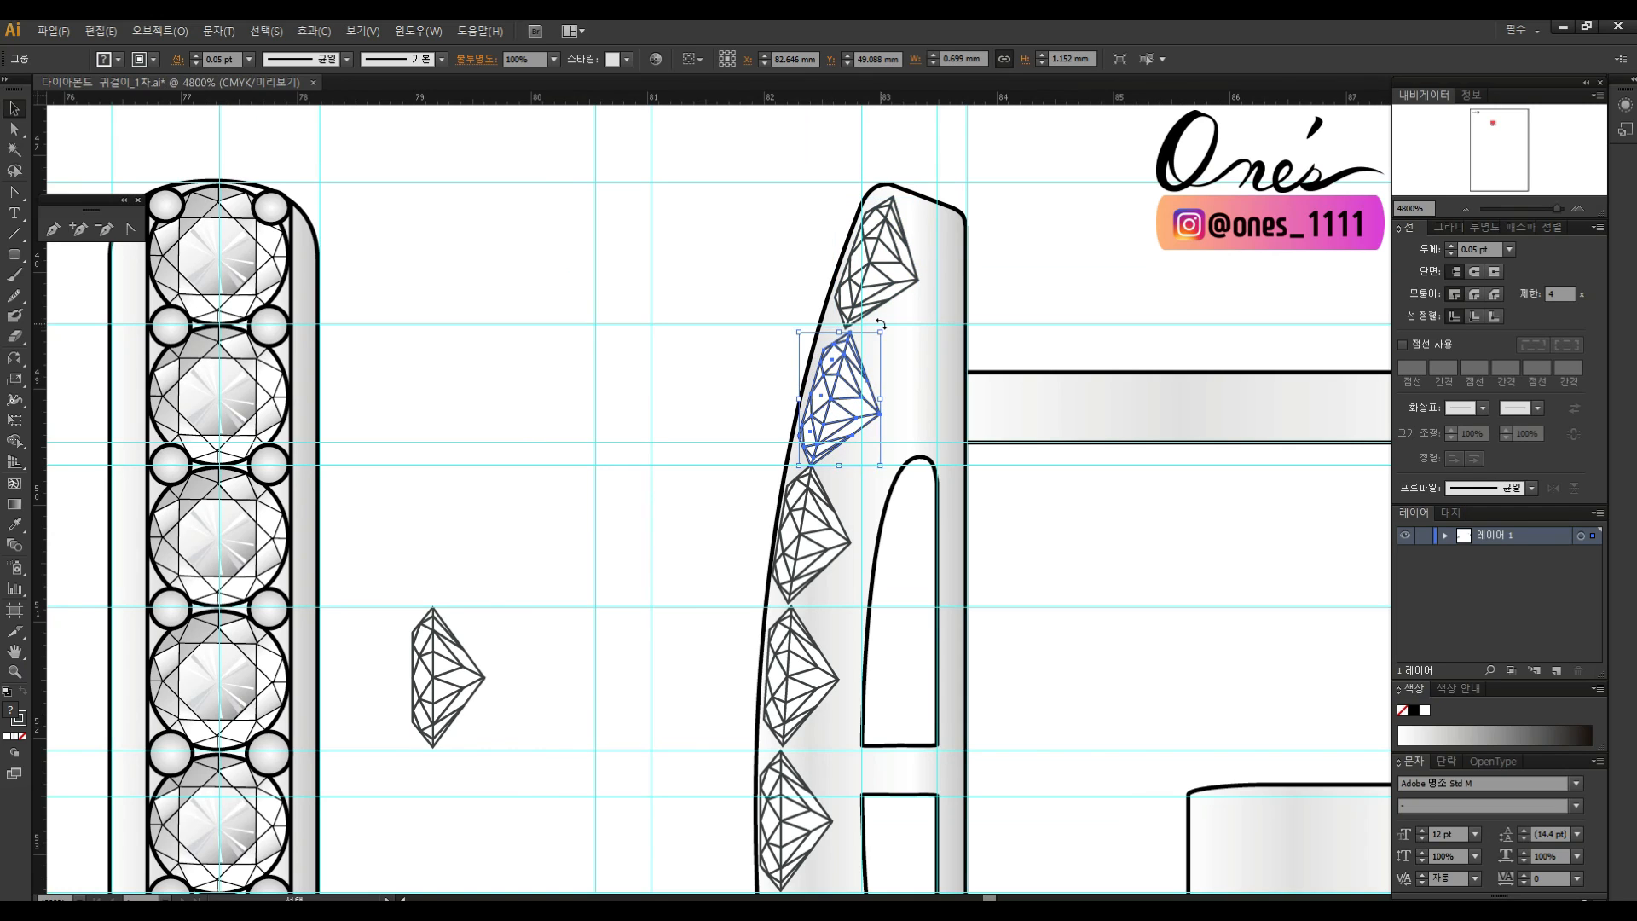
left_click(825, 531)
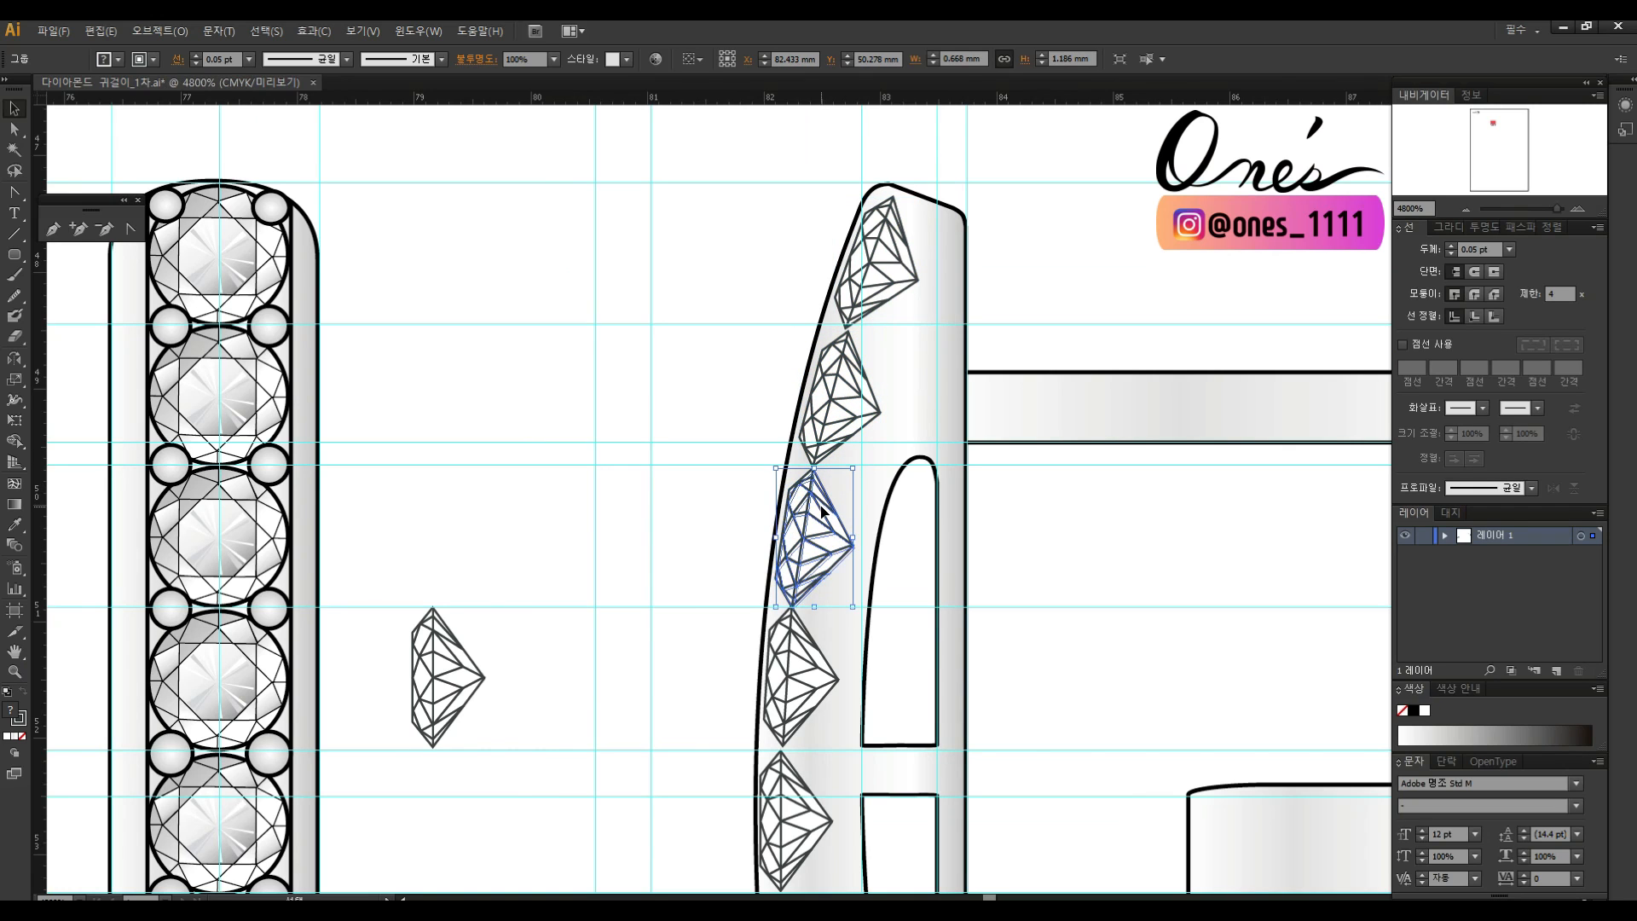
scroll(856, 460, "down", 3)
left_click(829, 426)
left_click(814, 567)
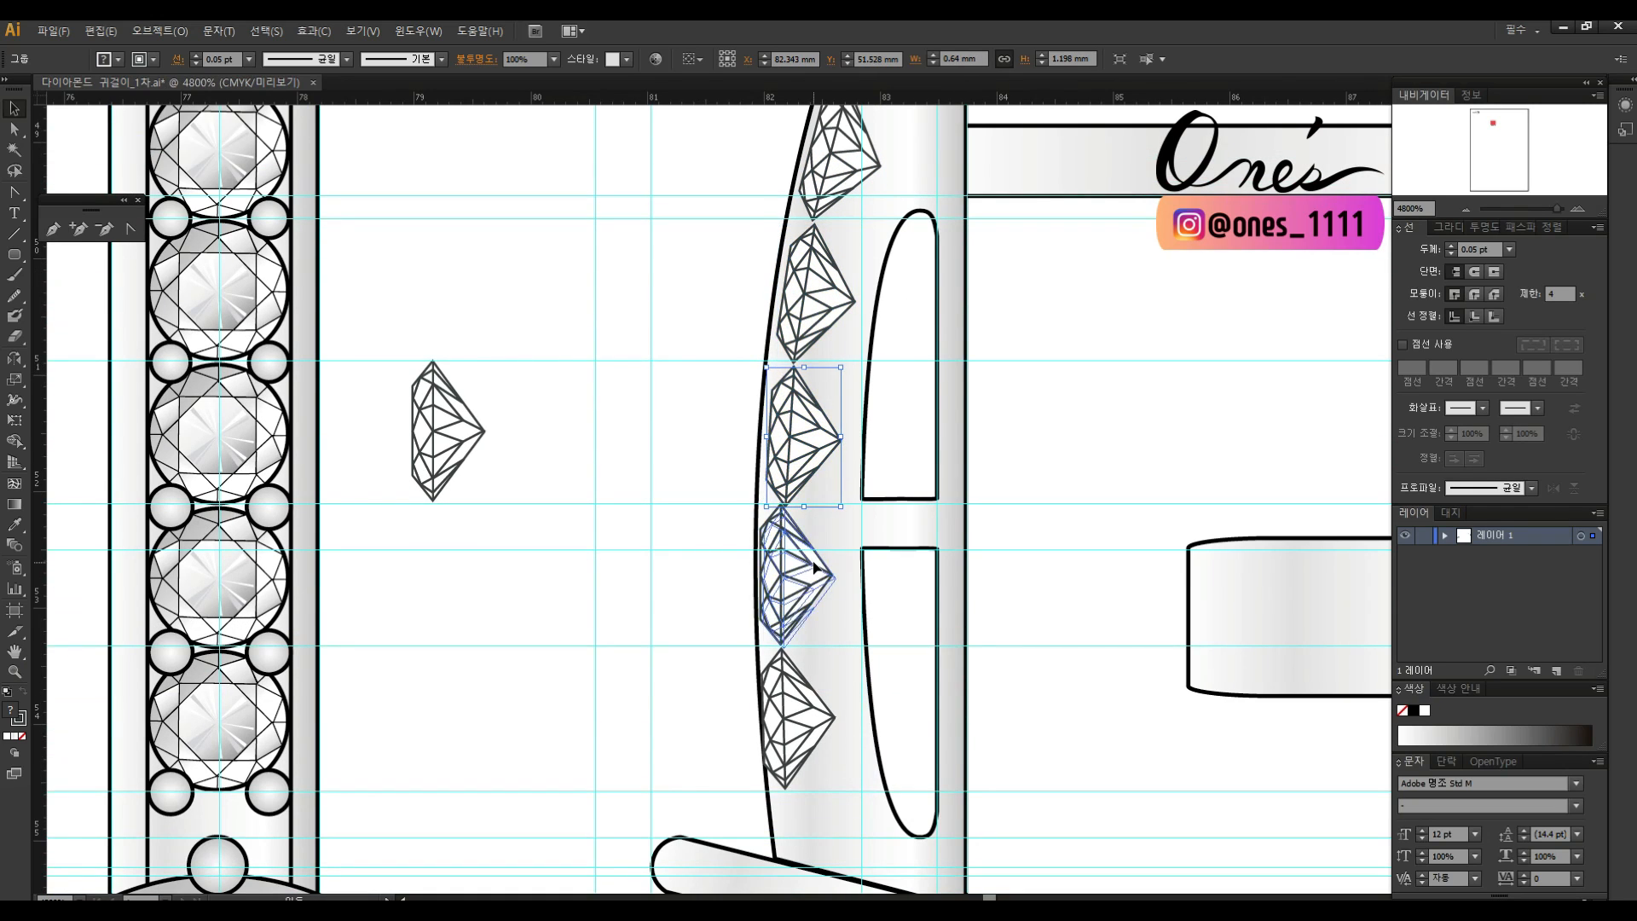
scroll(961, 575, "down", 3)
left_click(745, 503)
left_click_drag(744, 503, 744, 500)
left_click_drag(791, 431, 784, 423)
left_click_drag(738, 489, 742, 486)
left_click(828, 222)
scroll(828, 221, "up", 6)
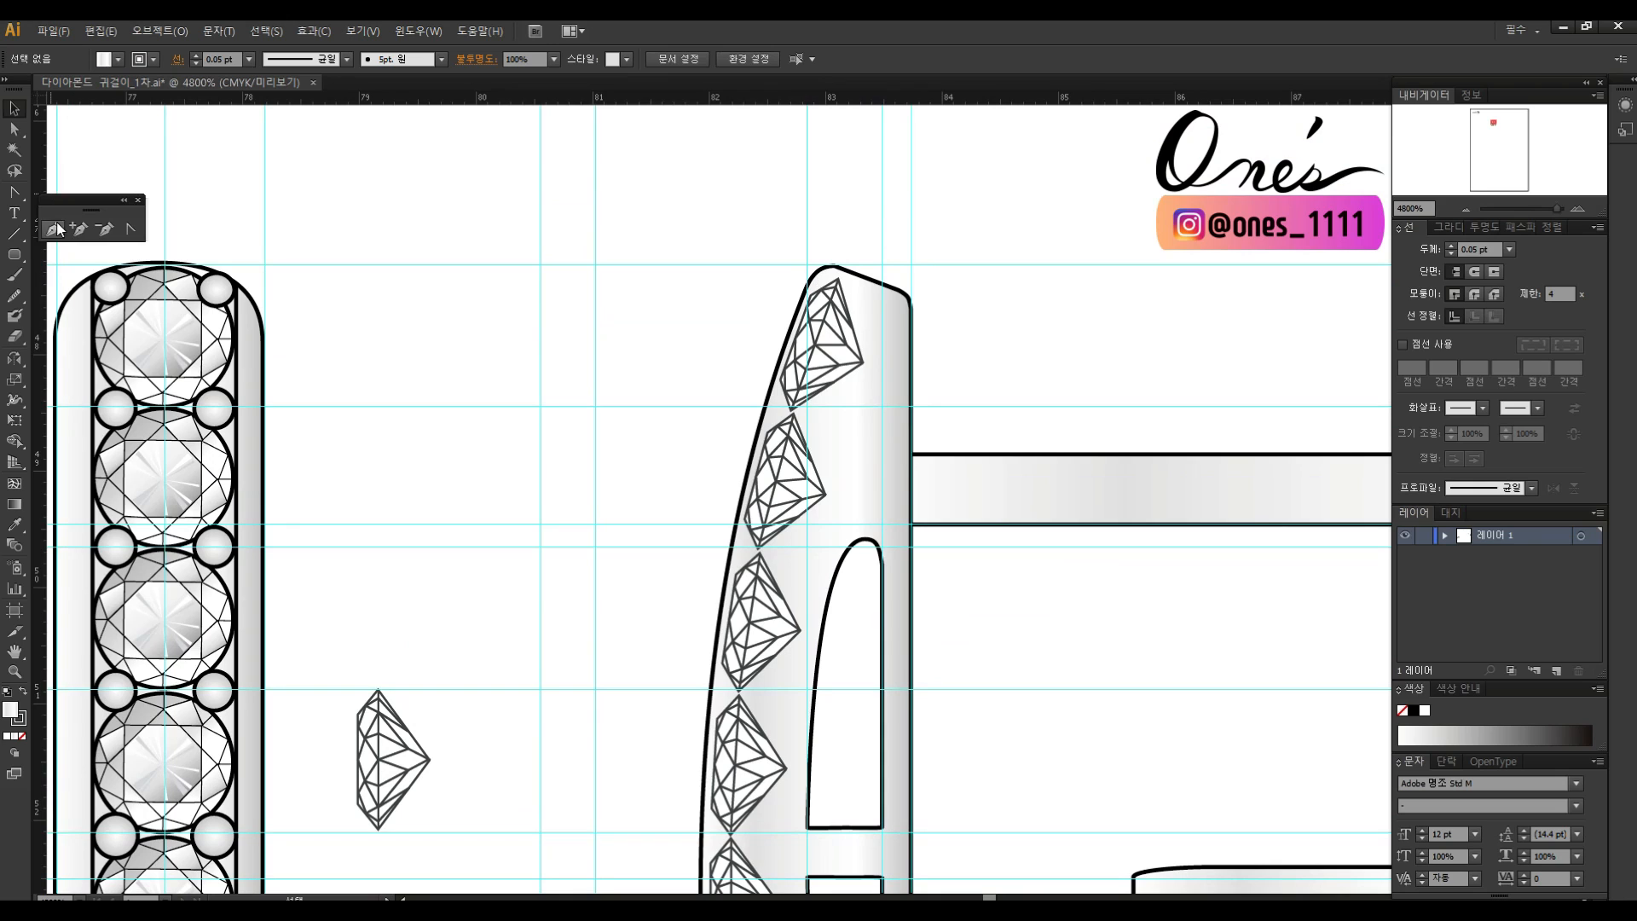
Duplicate the bar profile outline about 0.3 mm to the right, remove the copy's fill and bring it to the front.
scroll(772, 387, "down", 1)
left_click(799, 365)
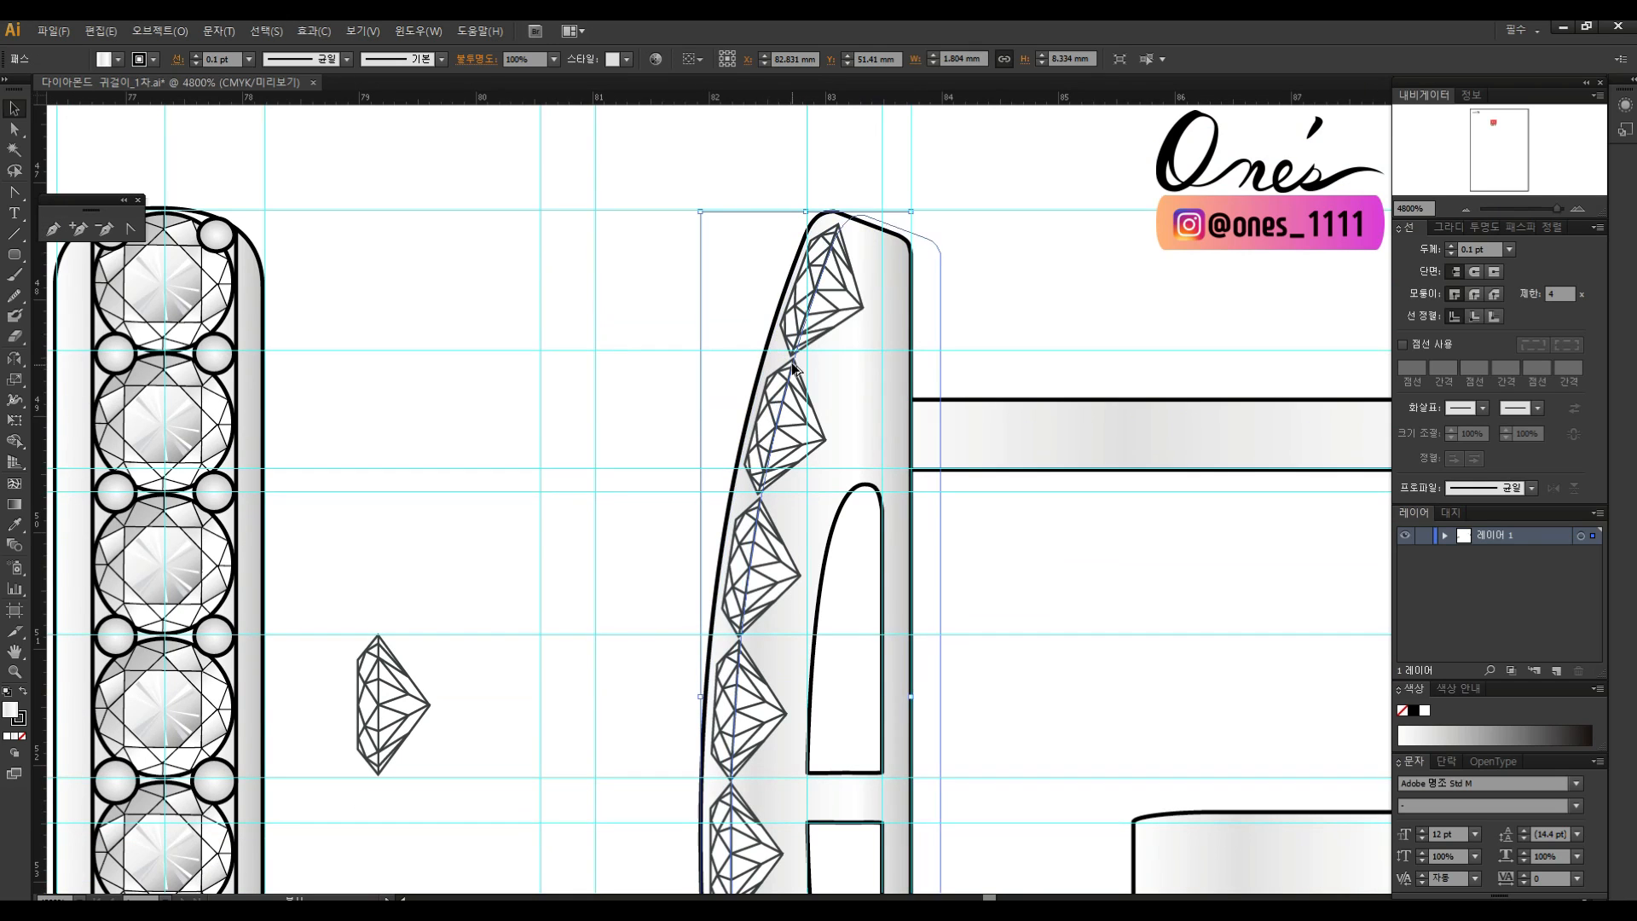
left_click_drag(797, 360, 798, 361)
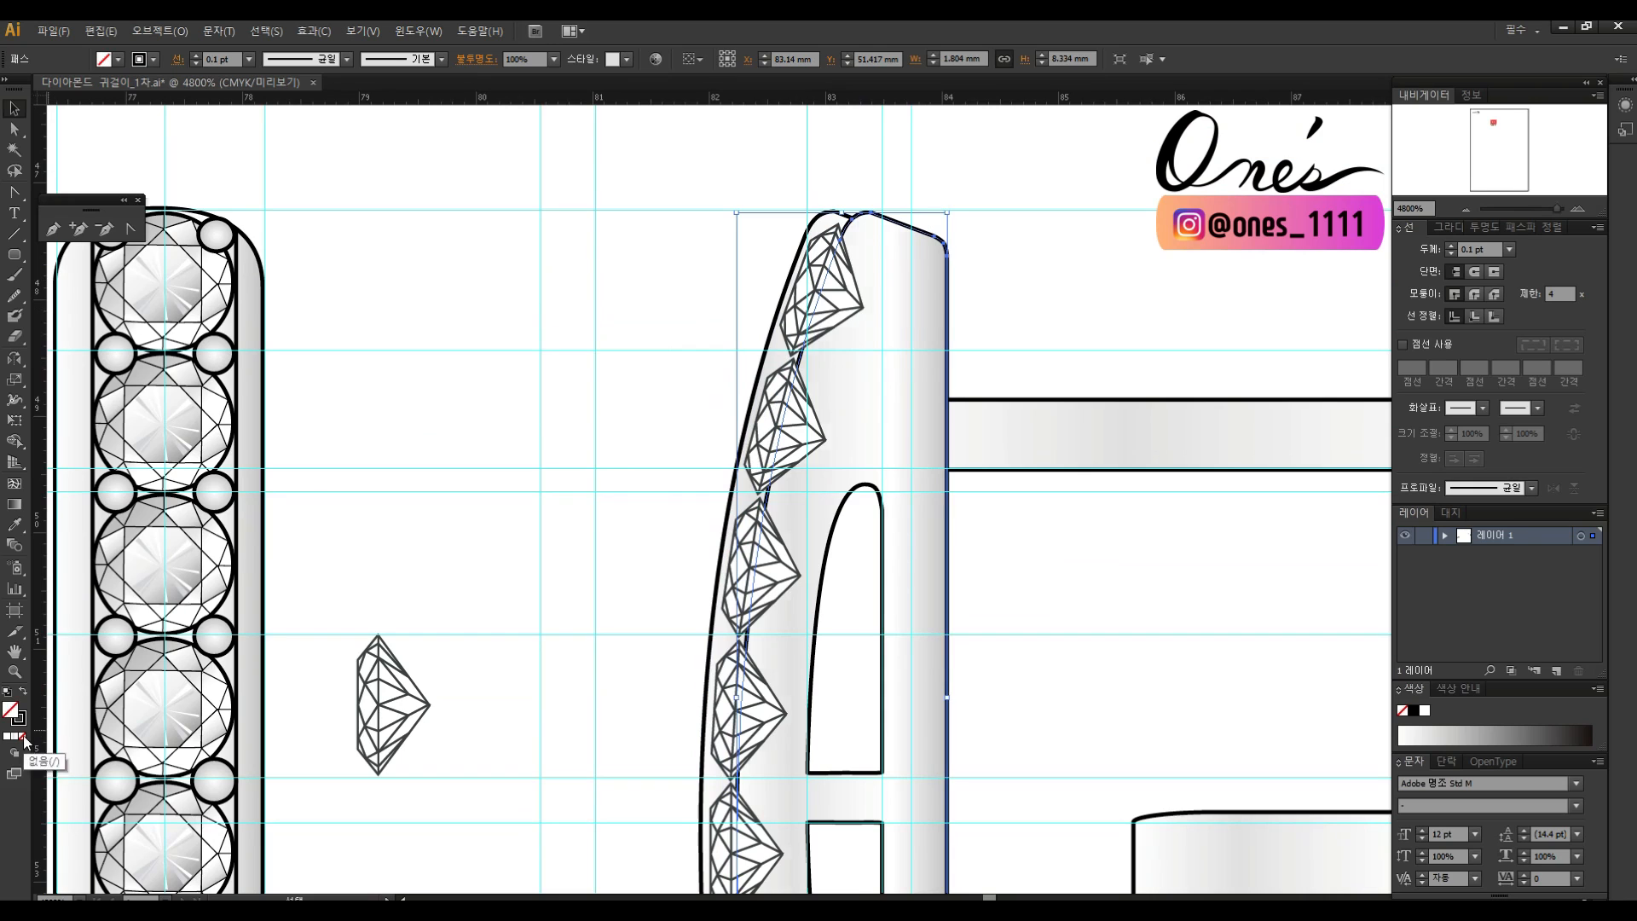
key("ctrl+shift+]")
Cut the duplicated outline at its upper and lower ends and delete everything except the inner curve running through the diamonds.
key("c")
left_click(852, 218)
left_click_drag(796, 774, 851, 281)
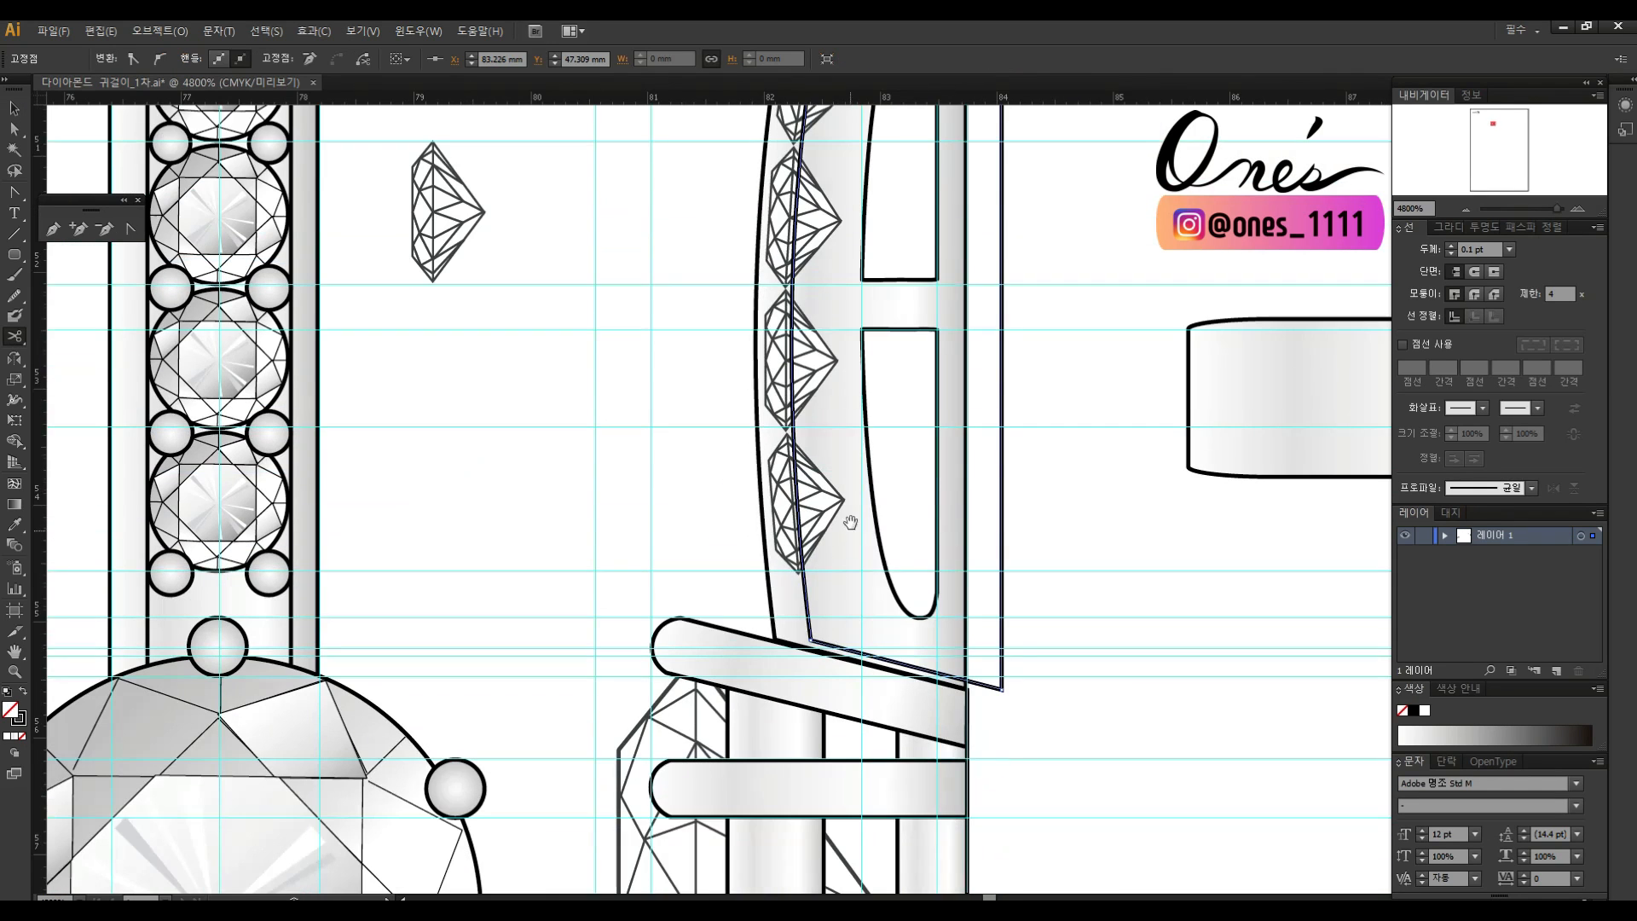
left_click(804, 582)
key("Delete")
key("Delete")
left_click_drag(902, 358, 902, 887)
left_click(871, 283)
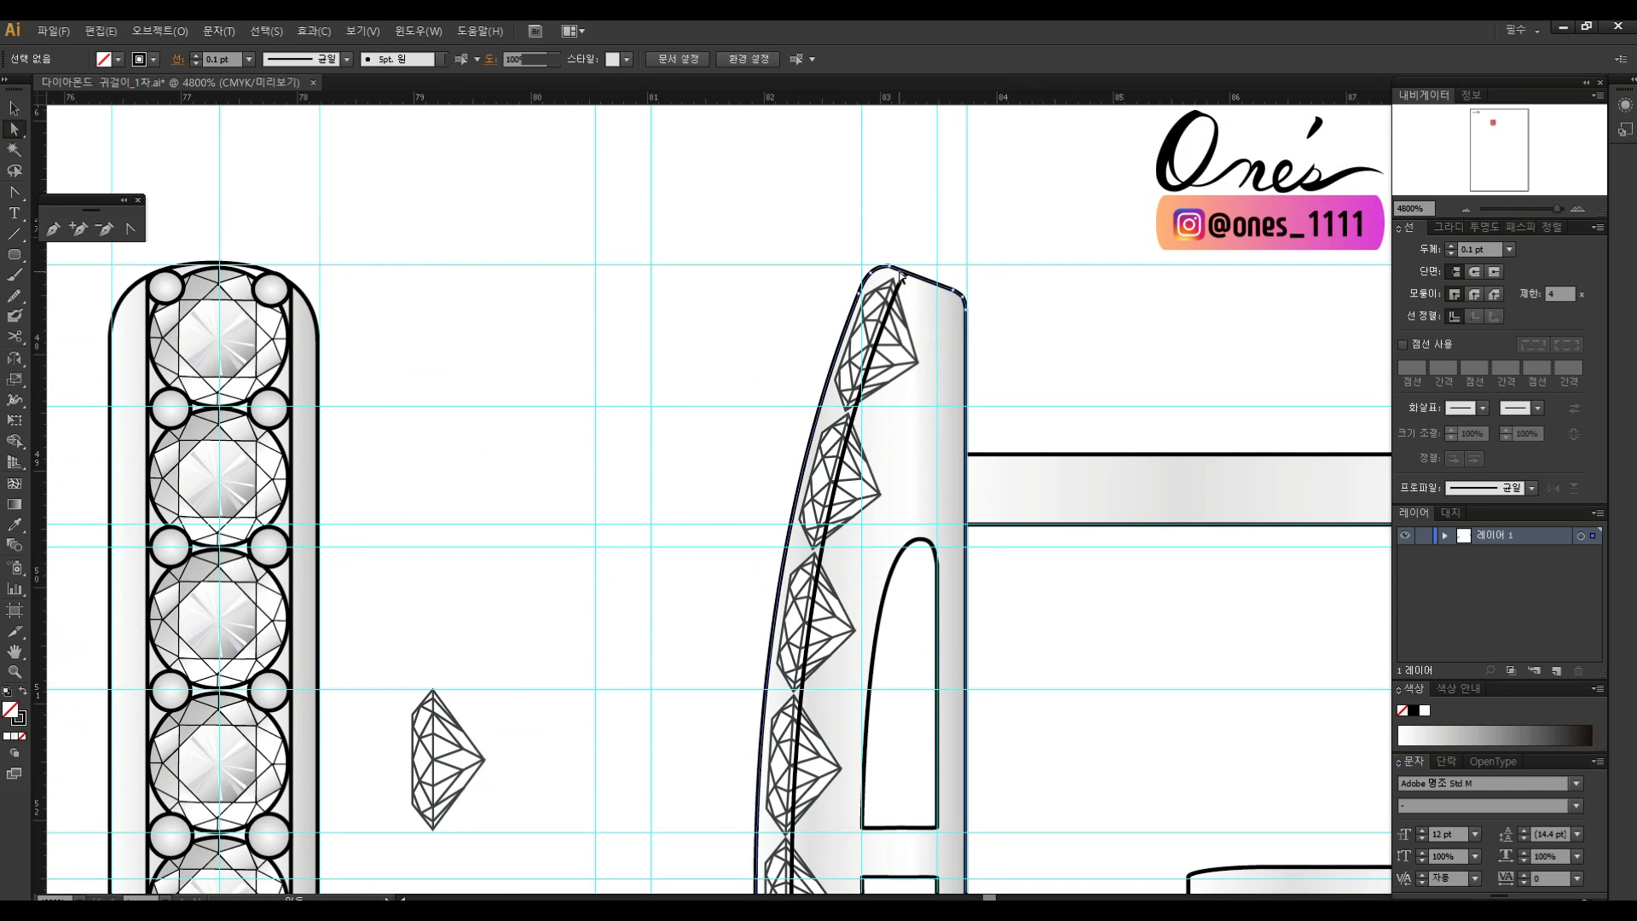
Remove the fill from the original bar profile.
left_click(22, 735)
left_click(639, 260)
left_click(894, 267)
left_click(880, 290)
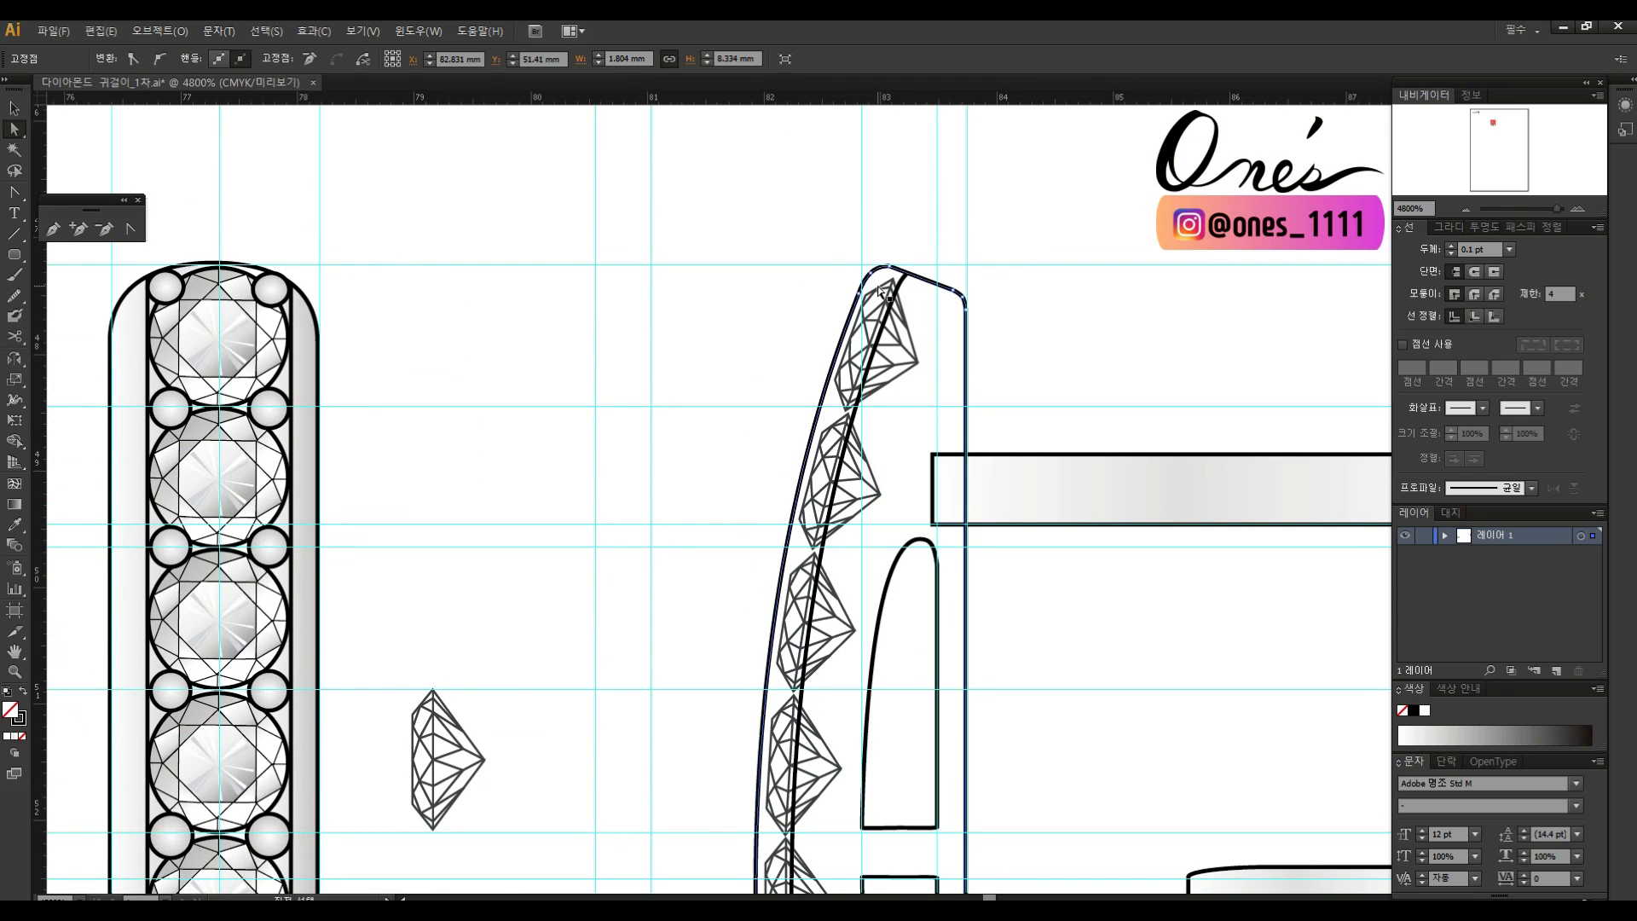
Cut the bar profile's outline at its upper left corner and delete the short corner segment.
left_click_drag(917, 887, 866, 887)
left_click(768, 576)
key("a")
left_click(846, 291)
left_click(842, 287)
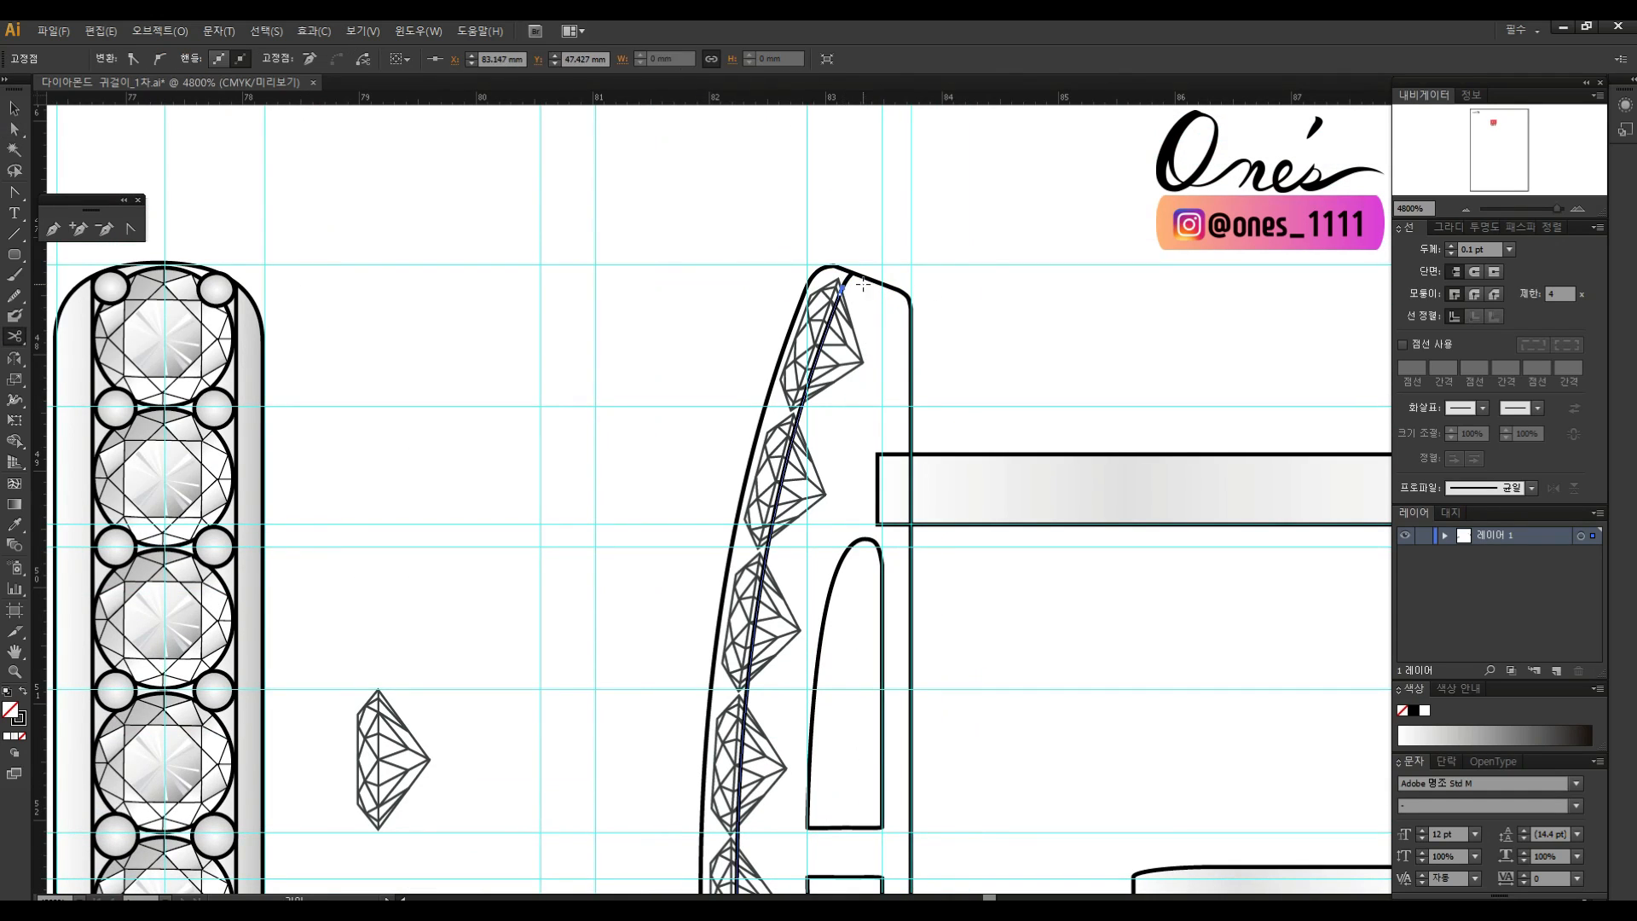
key("a")
left_click(842, 281)
key("Delete")
Move the outline's open top end toward the inner curve and draw a short connecting curve with the Pen tool.
left_click(825, 276)
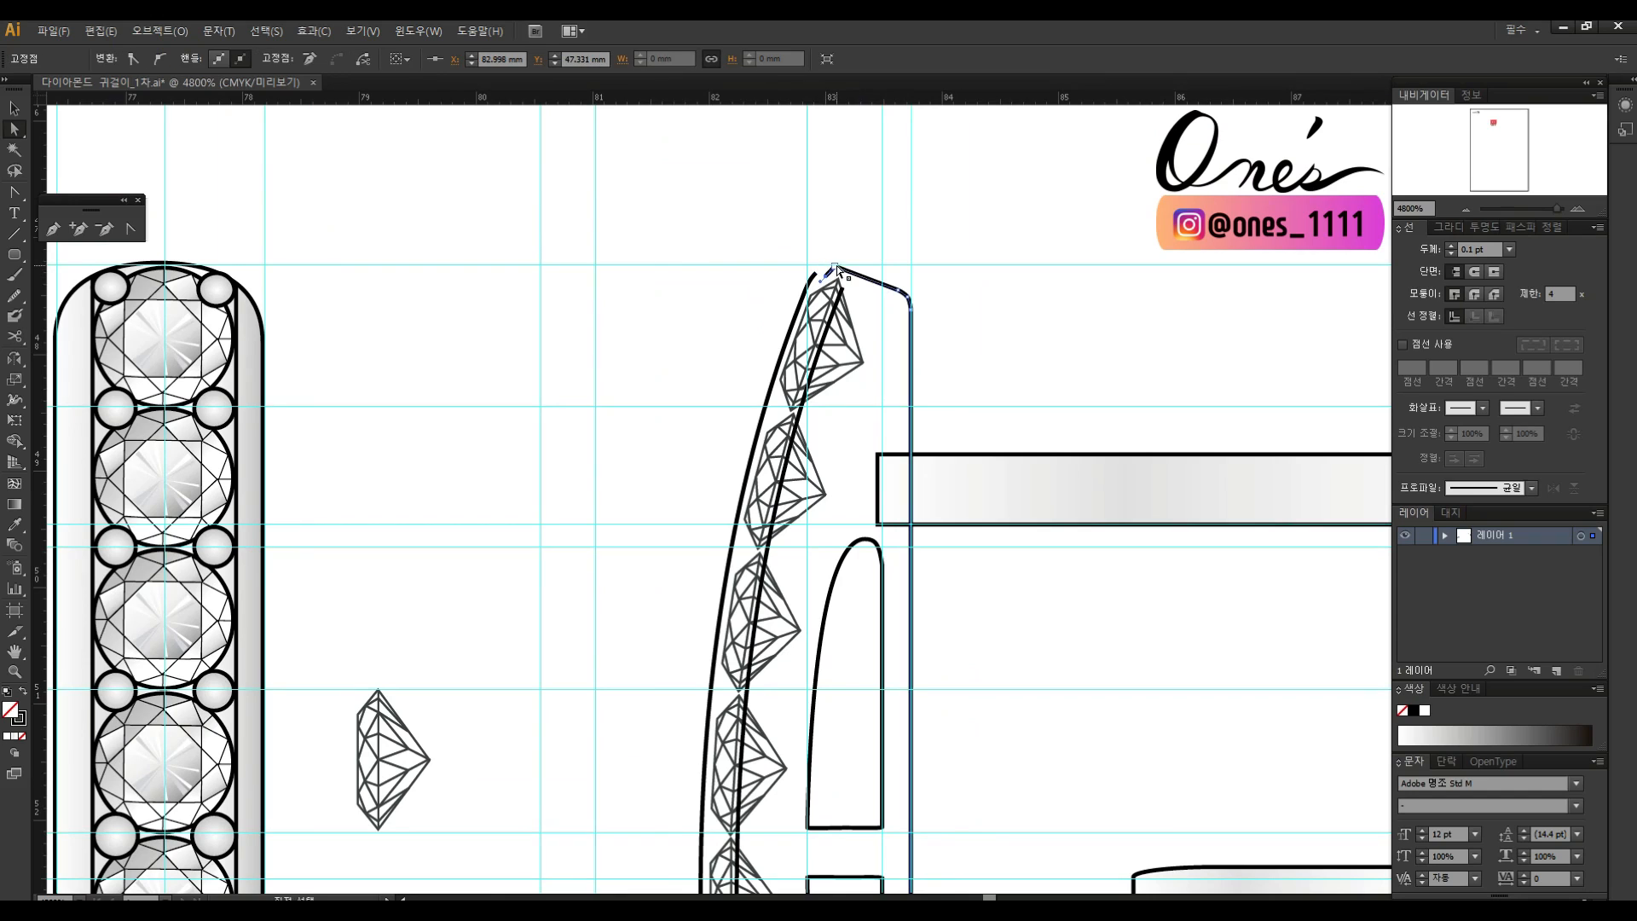
left_click_drag(825, 276, 830, 273)
key("plus")
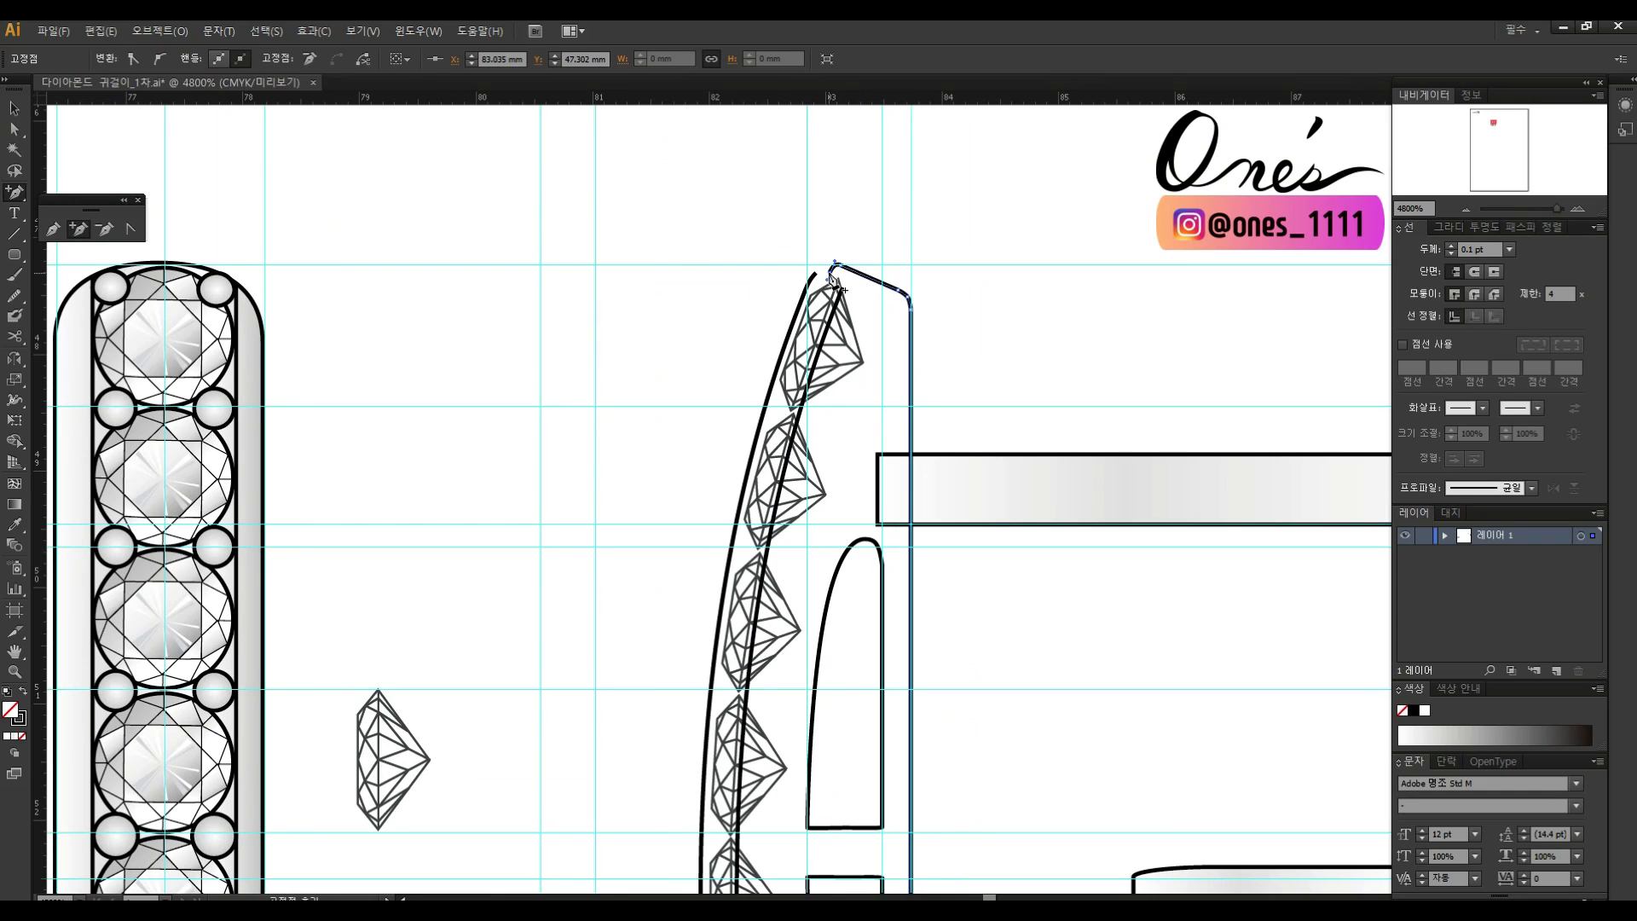
key("p")
left_click_drag(842, 290, 865, 302)
key("a")
left_click(864, 302)
Bring the short connecting curve to the front and refine its end points against the inner curve's upper end.
key("v")
left_click(862, 275)
key("ctrl+shift+]")
key("a")
left_click(859, 292)
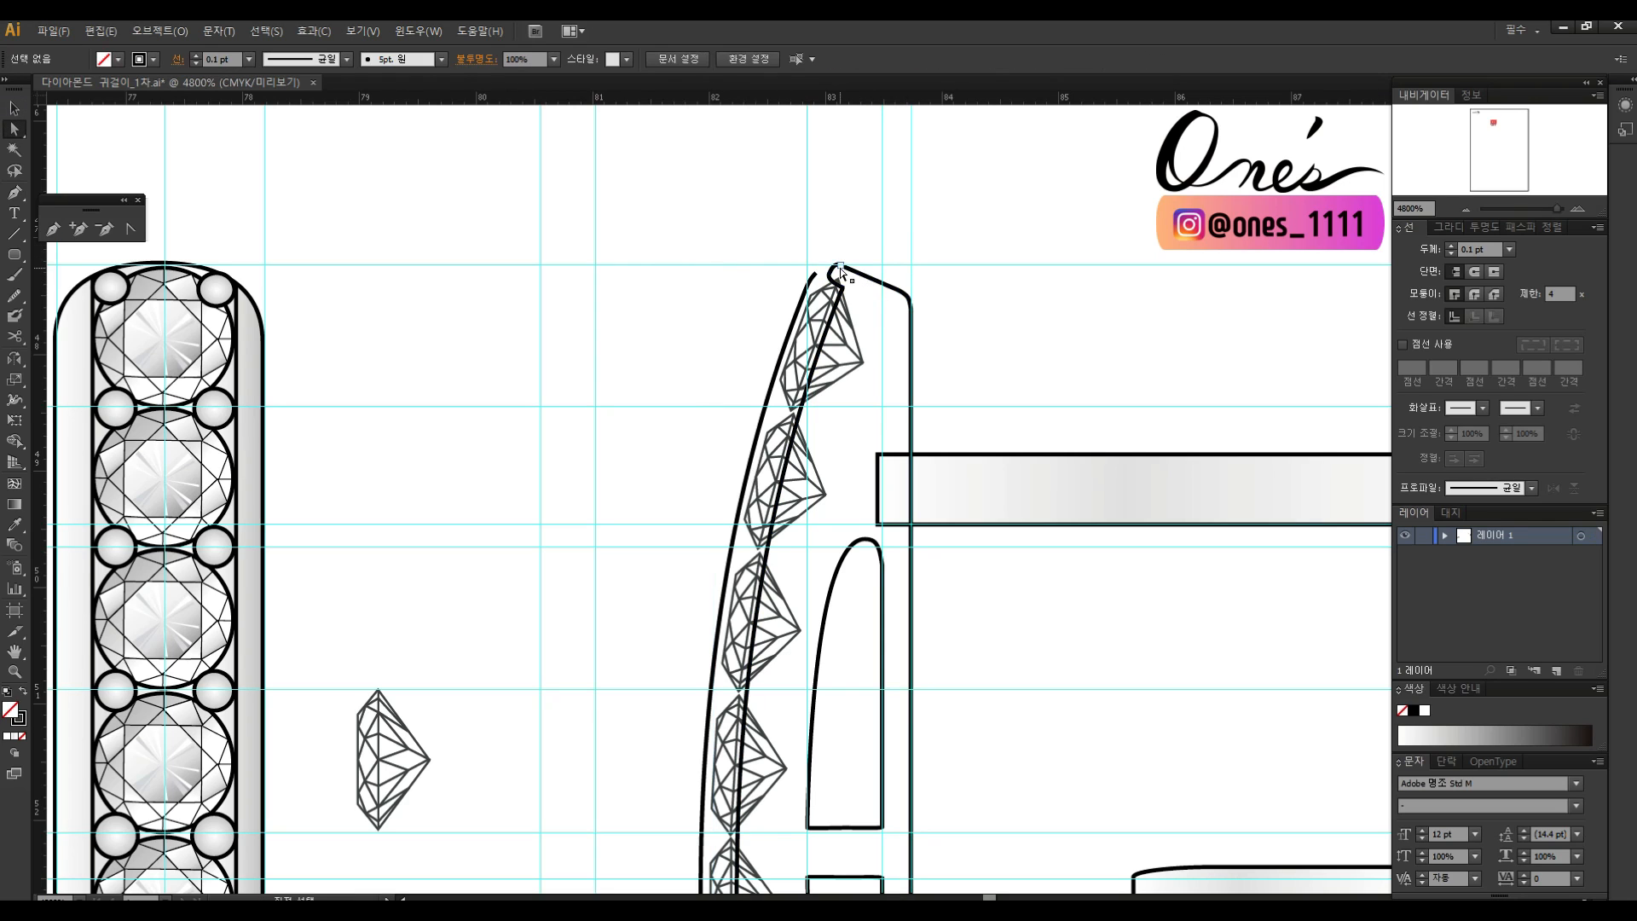
left_click(831, 272)
left_click(831, 265)
left_click(860, 238)
left_click(841, 290)
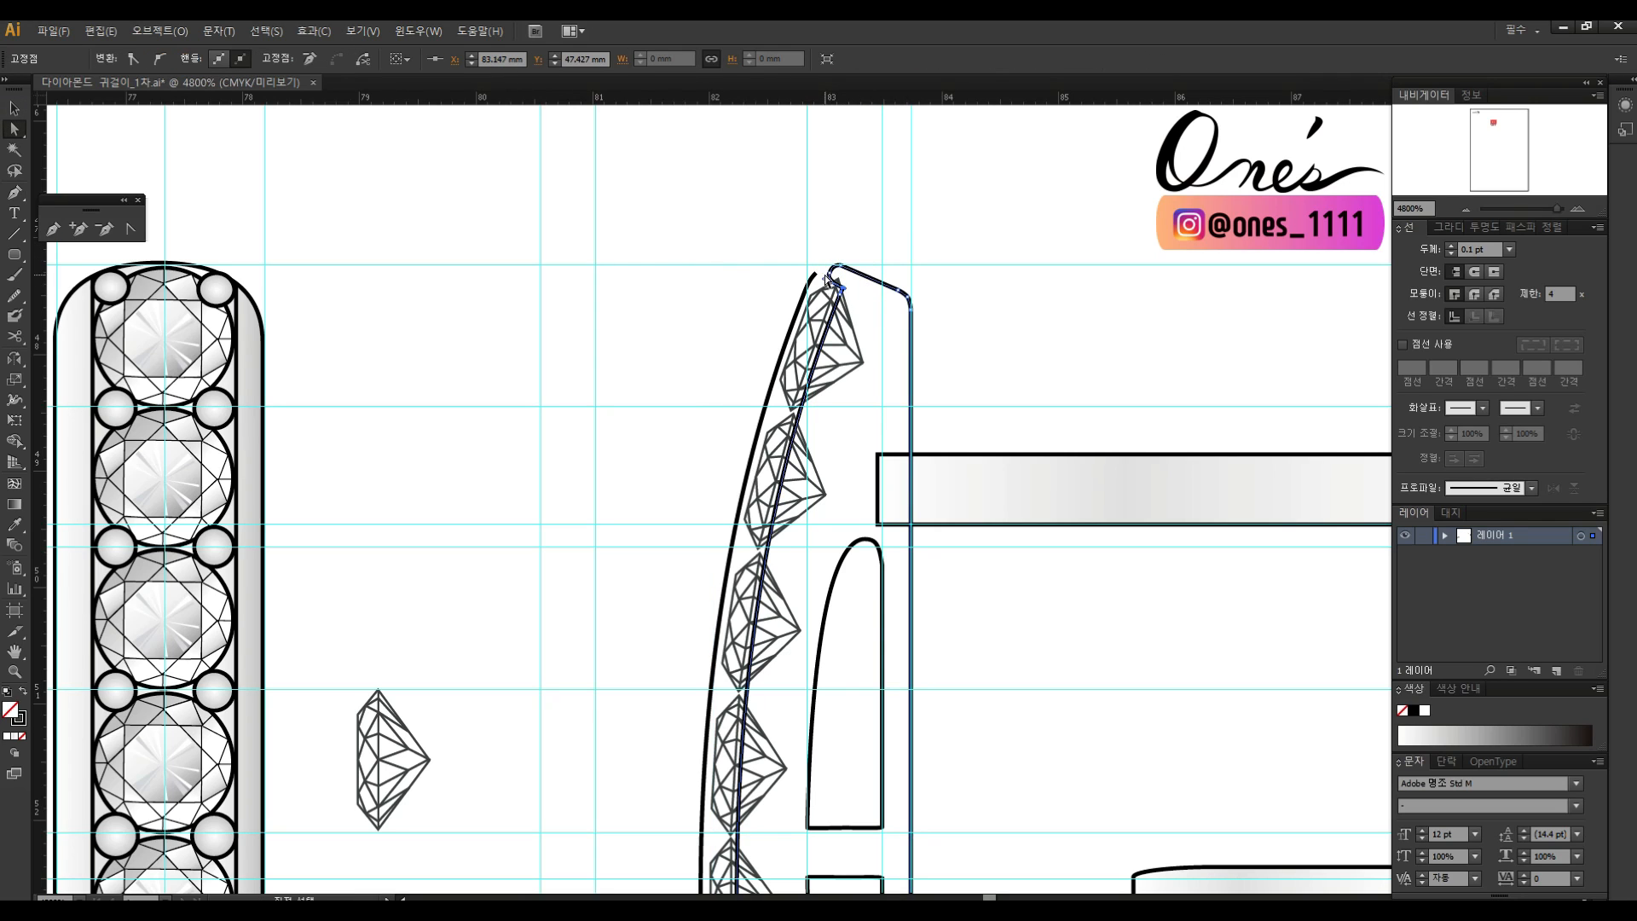
left_click(834, 266)
left_click(833, 261)
left_click(841, 288)
left_click(877, 208)
Move the outer curve inward over the side-view diamonds and convert it into a guide.
left_click_drag(820, 443, 874, 362)
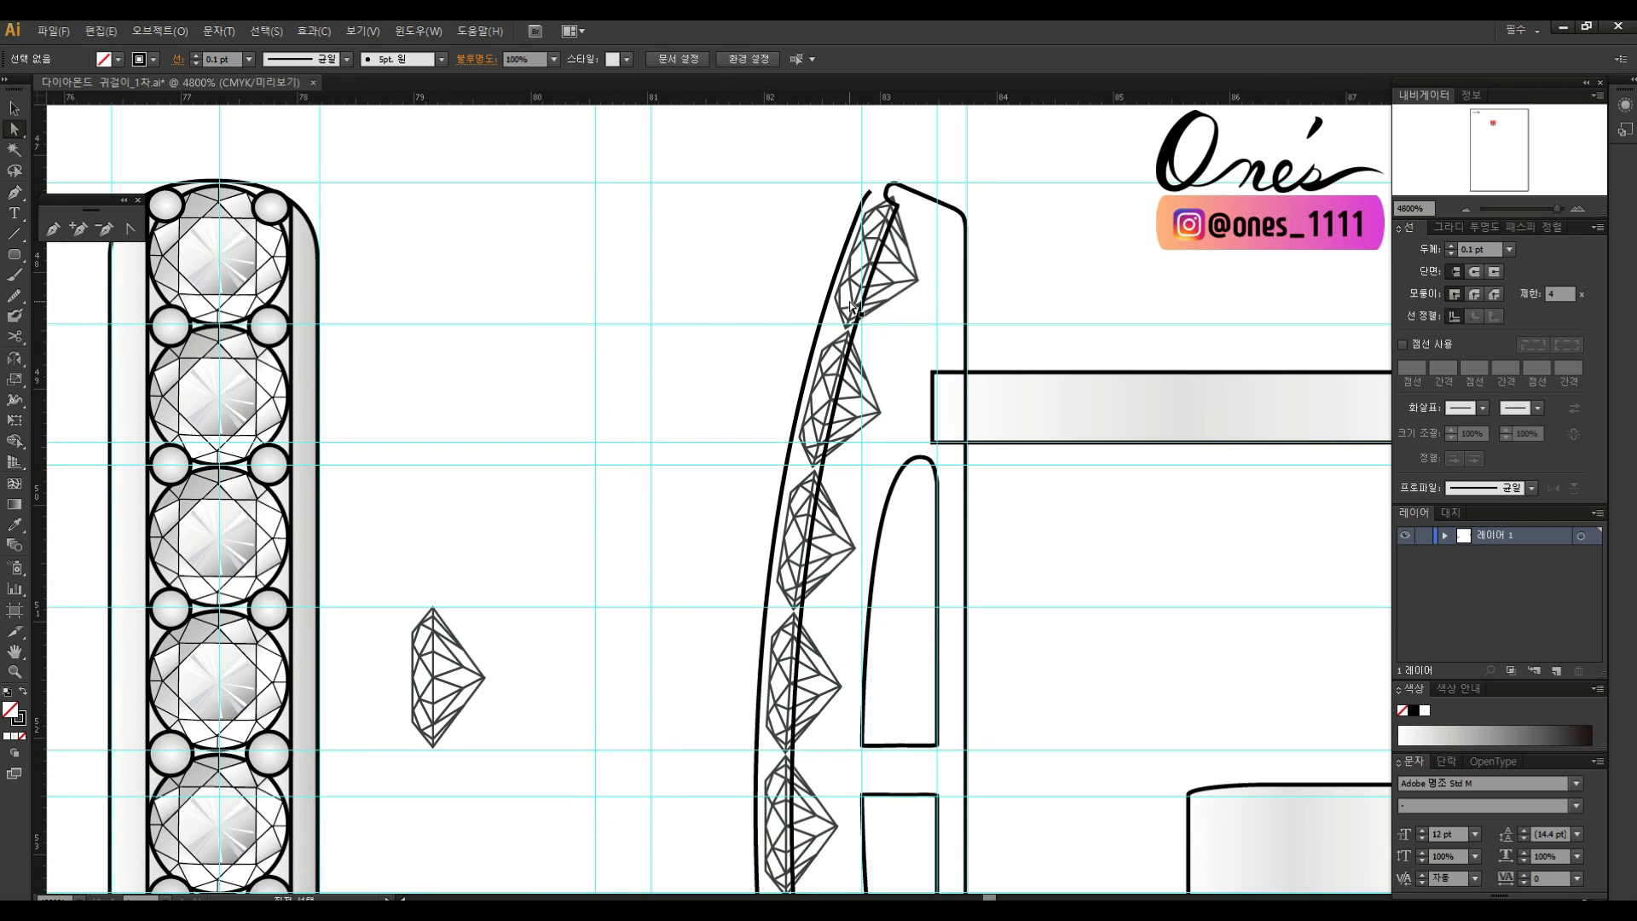
left_click_drag(829, 298, 852, 287)
left_click_drag(859, 888, 860, 505)
key("ctrl+shift+]")
left_click(833, 547)
key("a")
left_click_drag(791, 649, 793, 665)
left_click(821, 503)
left_click_drag(821, 494, 821, 549)
left_click(782, 572)
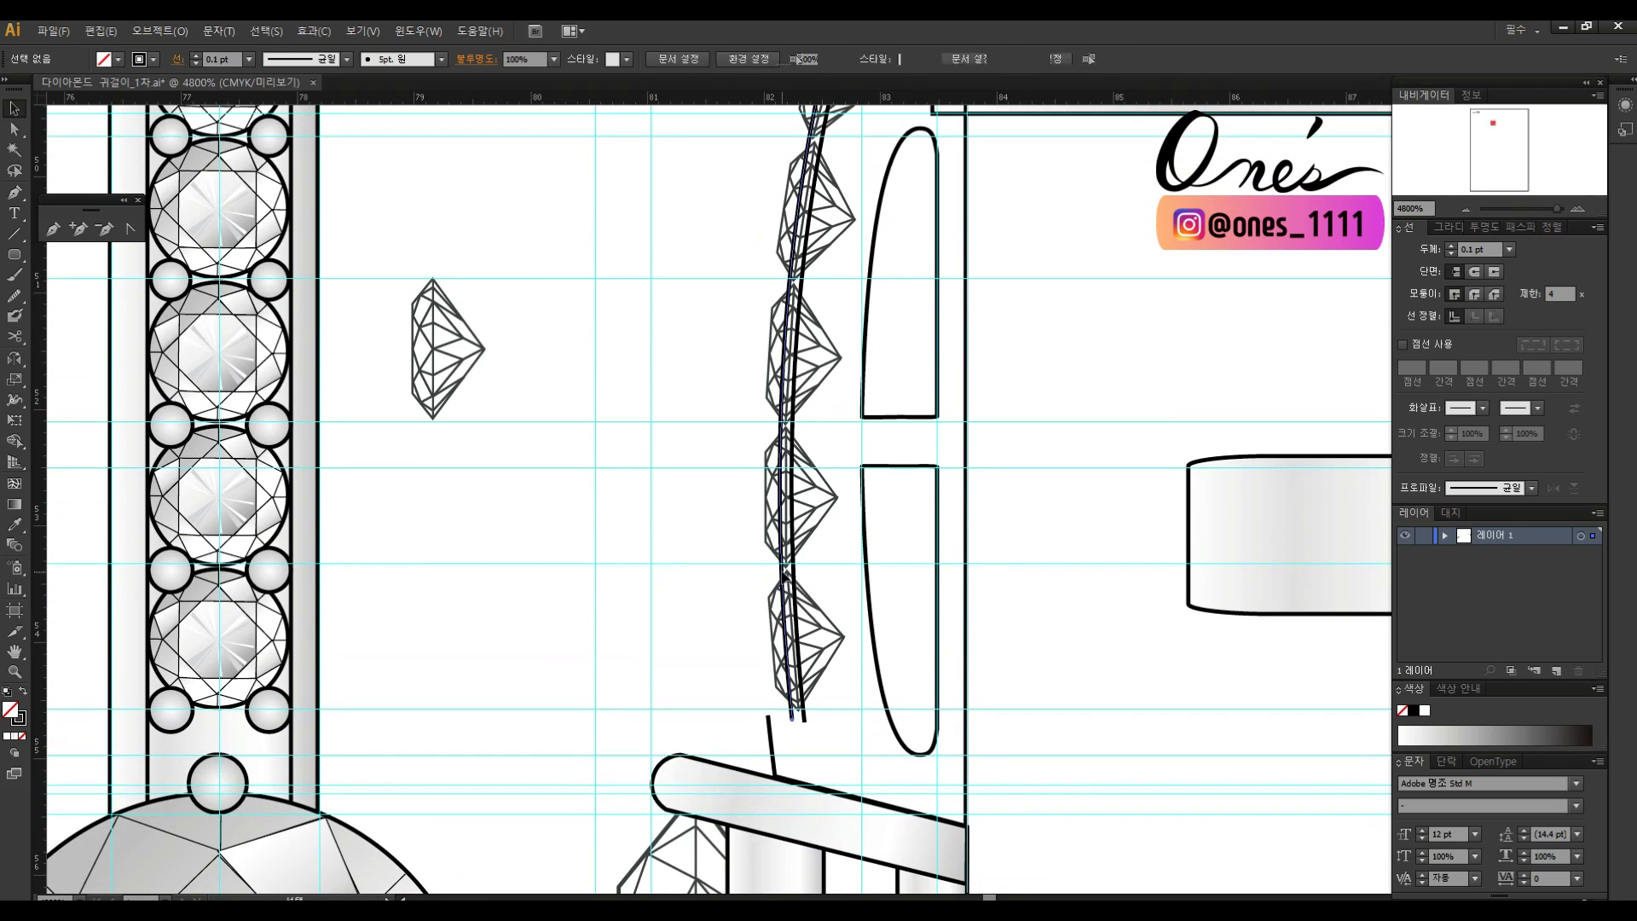
key("v")
right_click(781, 570)
left_click(874, 770)
scroll(899, 353, "up", 5)
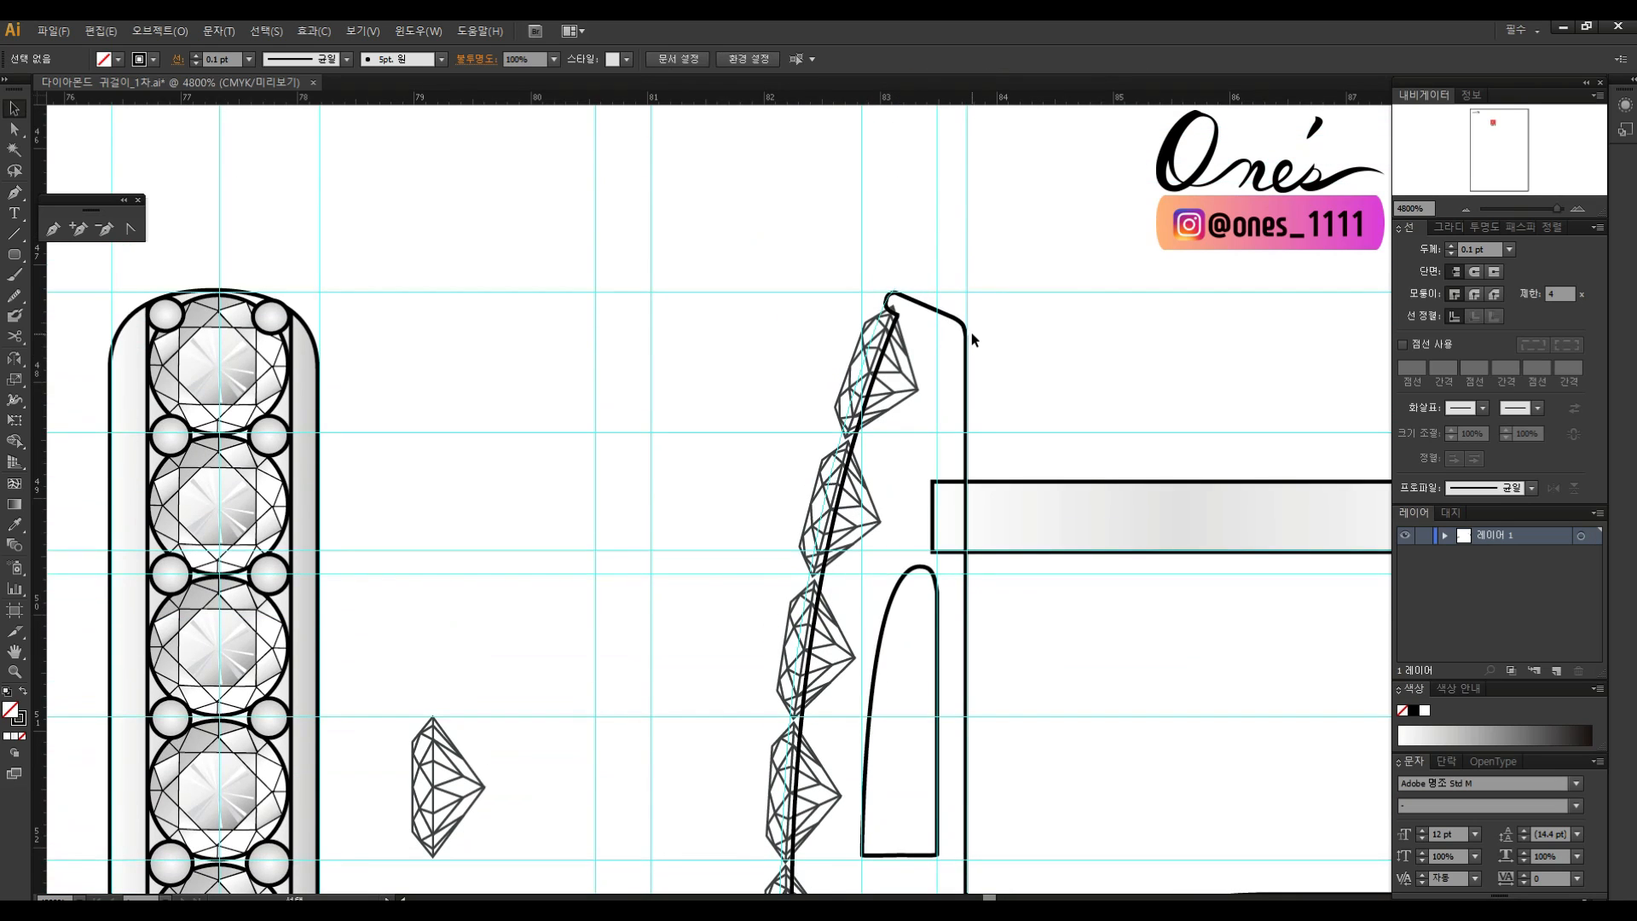
Place a small tilted rounded-rectangle prong across the inner line between the top two diamonds.
key("a")
left_click_drag(907, 450, 915, 437)
key("v")
left_click_drag(905, 448, 894, 451)
left_click(911, 433)
scroll(882, 468, "down", 1)
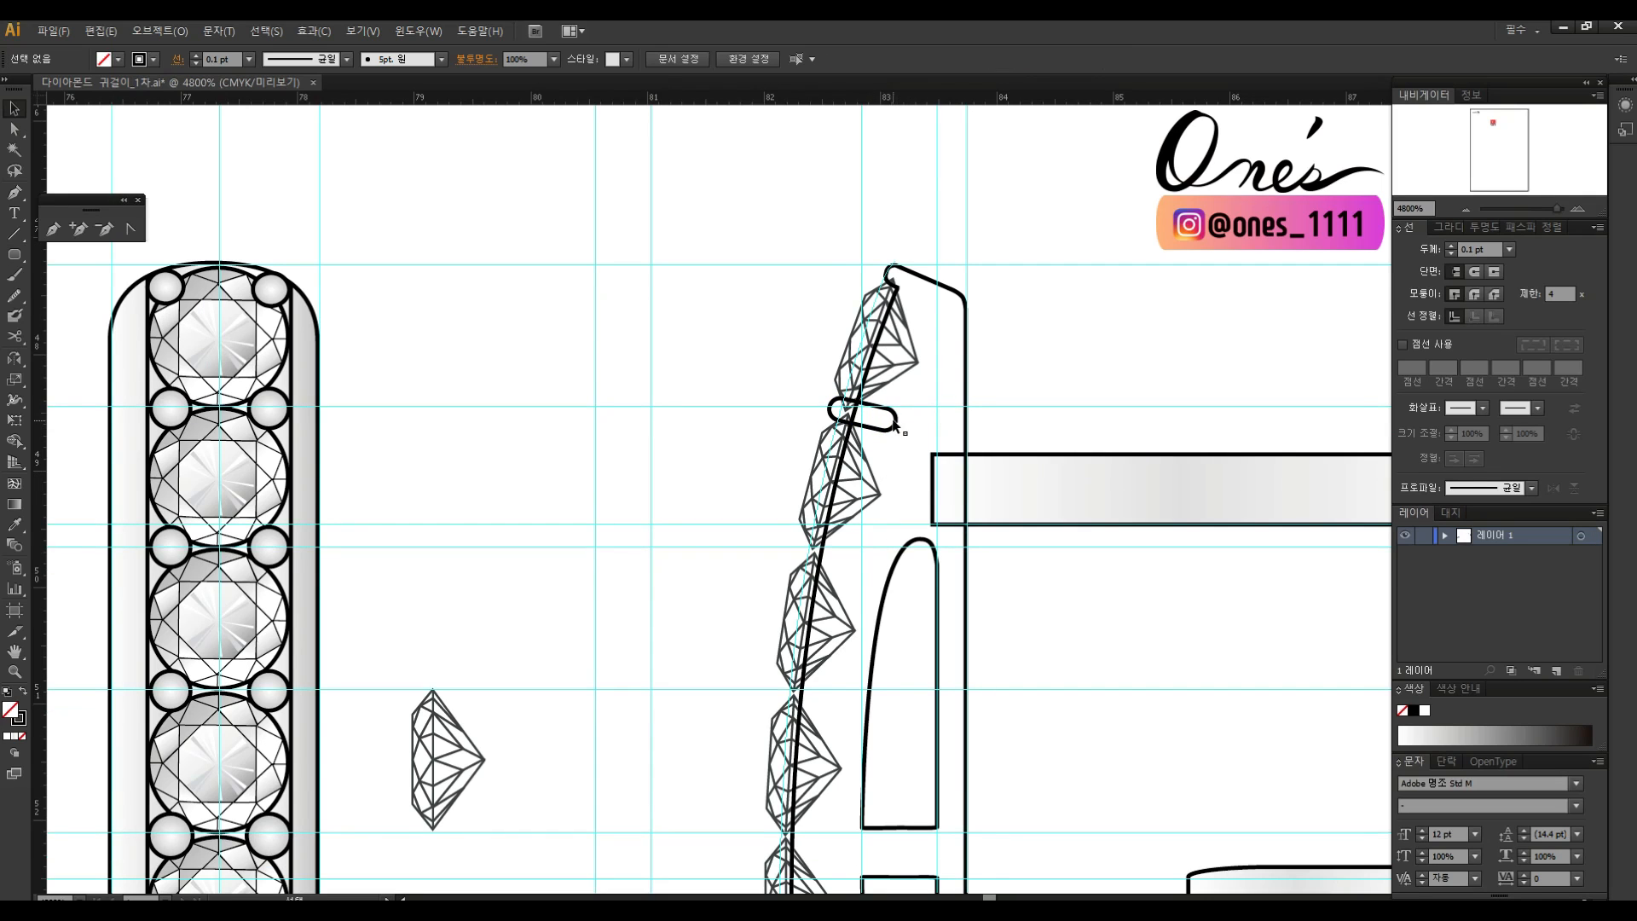
left_click(892, 416)
Copy the prong down the inner line into each gap between the diamonds, rotating the copies to follow the curve.
scroll(892, 416, "down", 2)
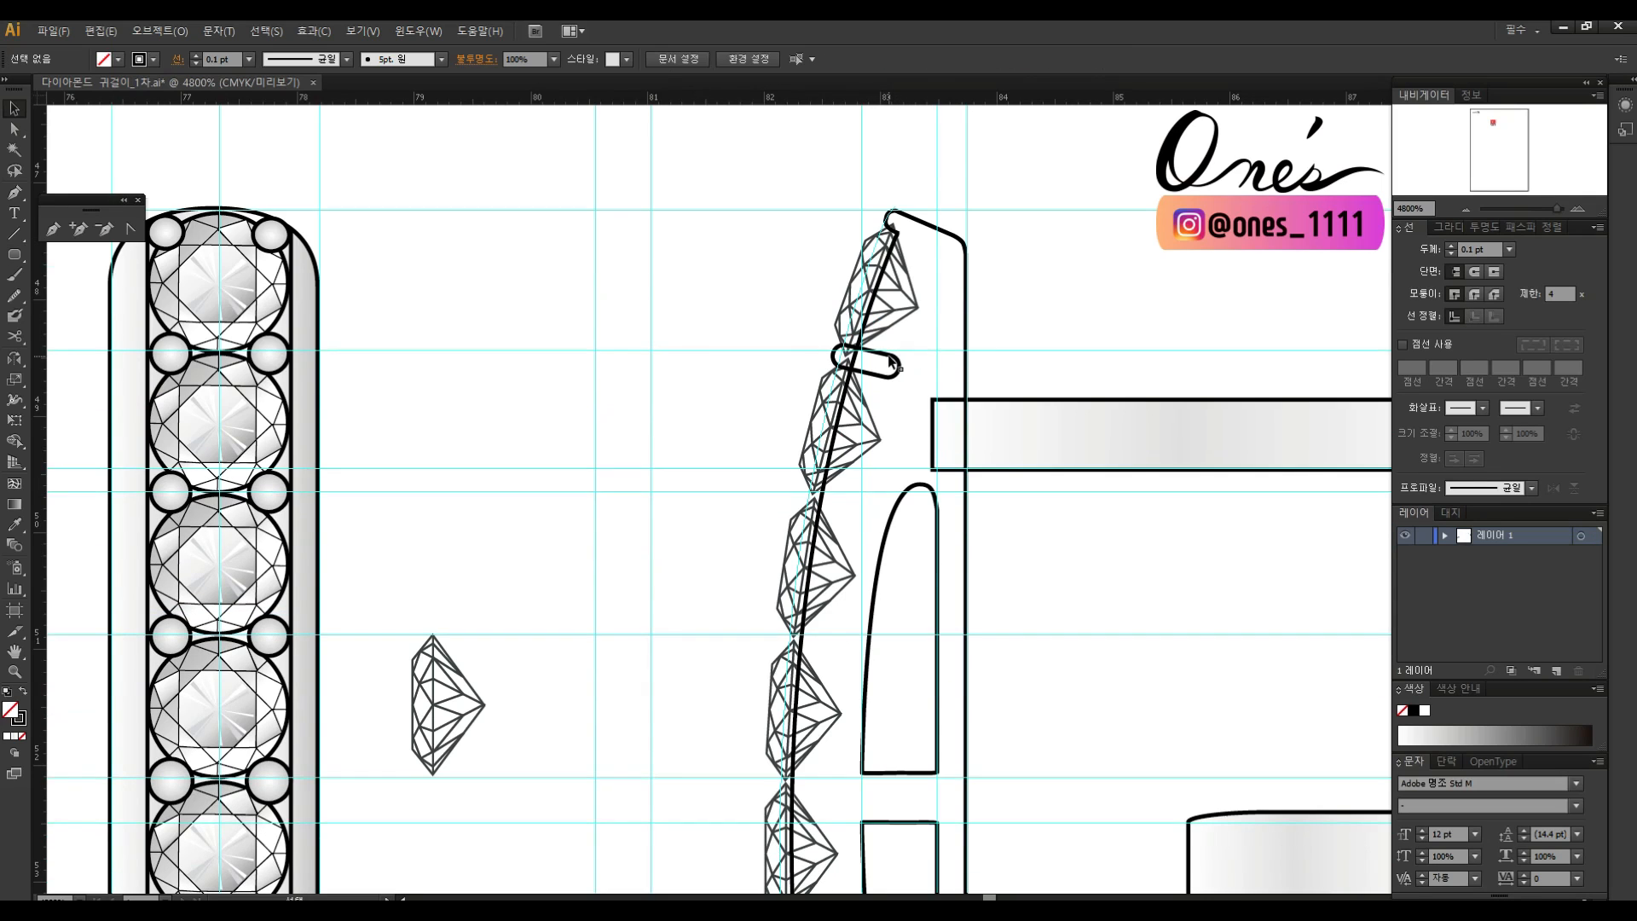
left_click_drag(860, 500, 838, 503)
scroll(825, 622, "down", 7)
left_click_drag(844, 310, 852, 441)
left_click_drag(849, 529, 848, 392)
left_click_drag(817, 311, 810, 455)
left_click_drag(812, 600, 810, 602)
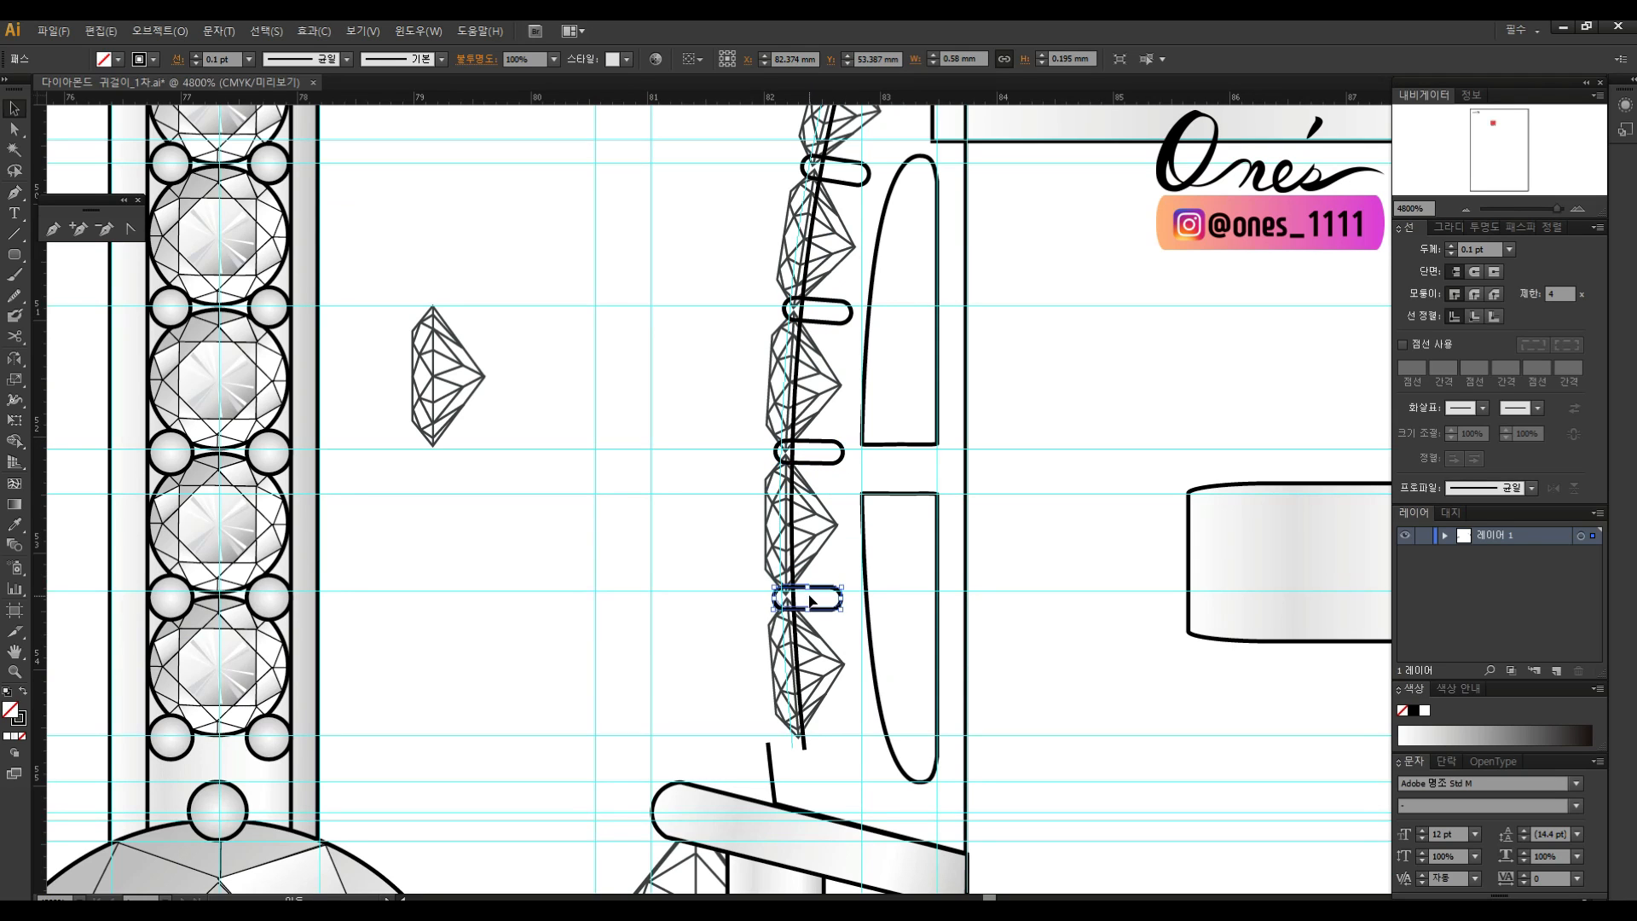
key("ctrl+shift+a")
scroll(811, 600, "down", 4)
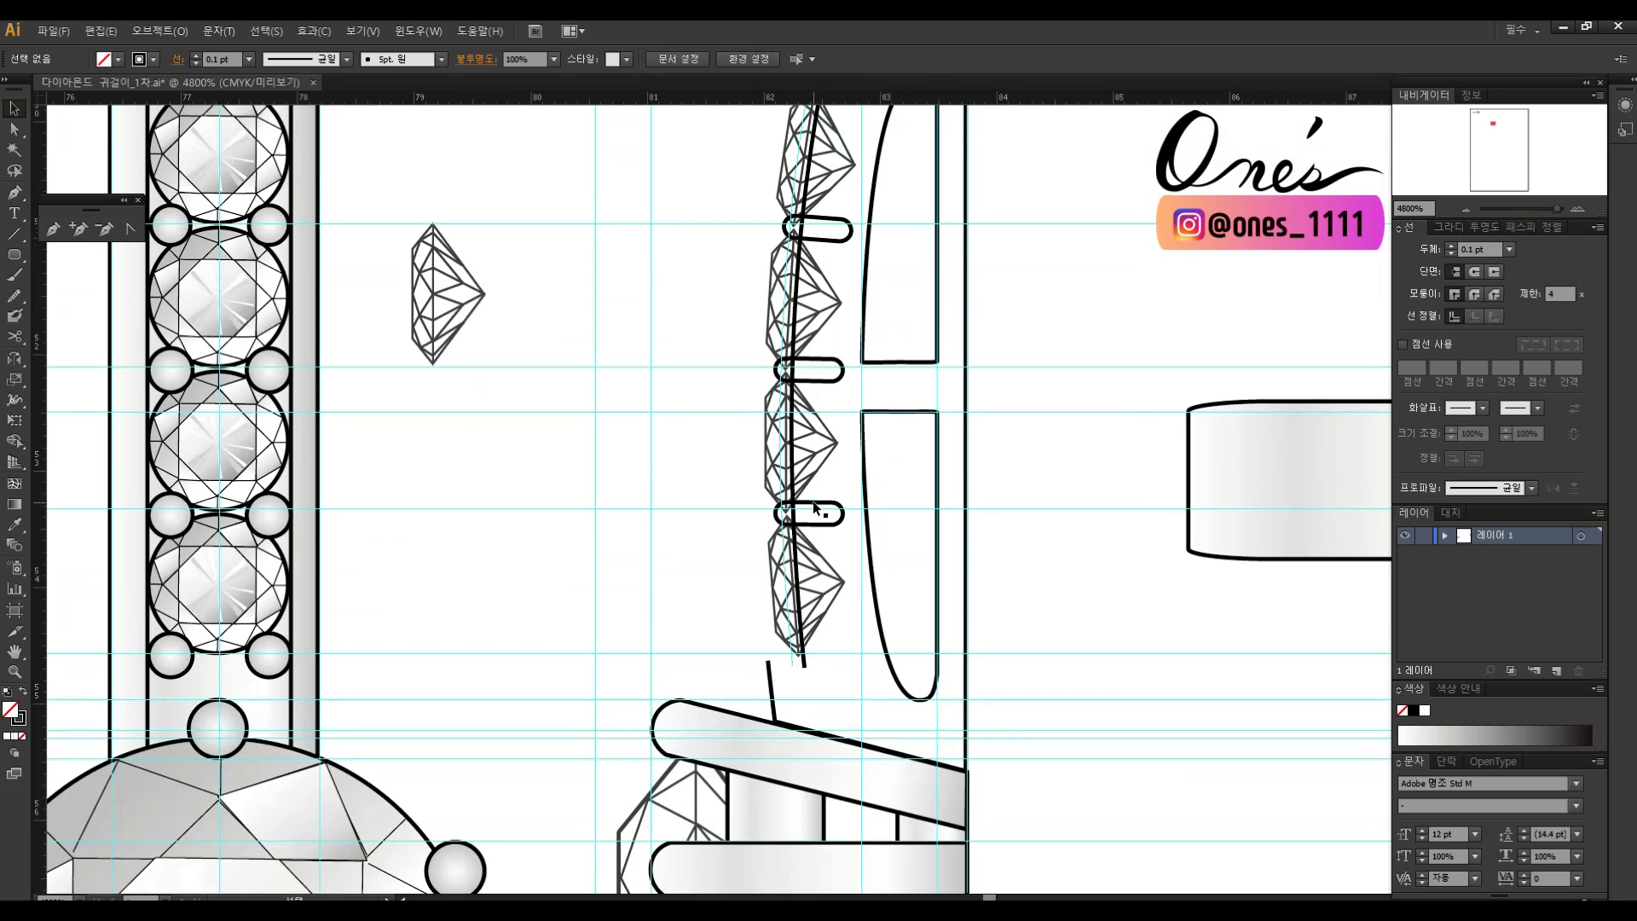
Enlarge the lowest prong to about 0.3 mm high and delete thinner copies above it.
left_click(819, 504)
left_click_drag(809, 502, 808, 496)
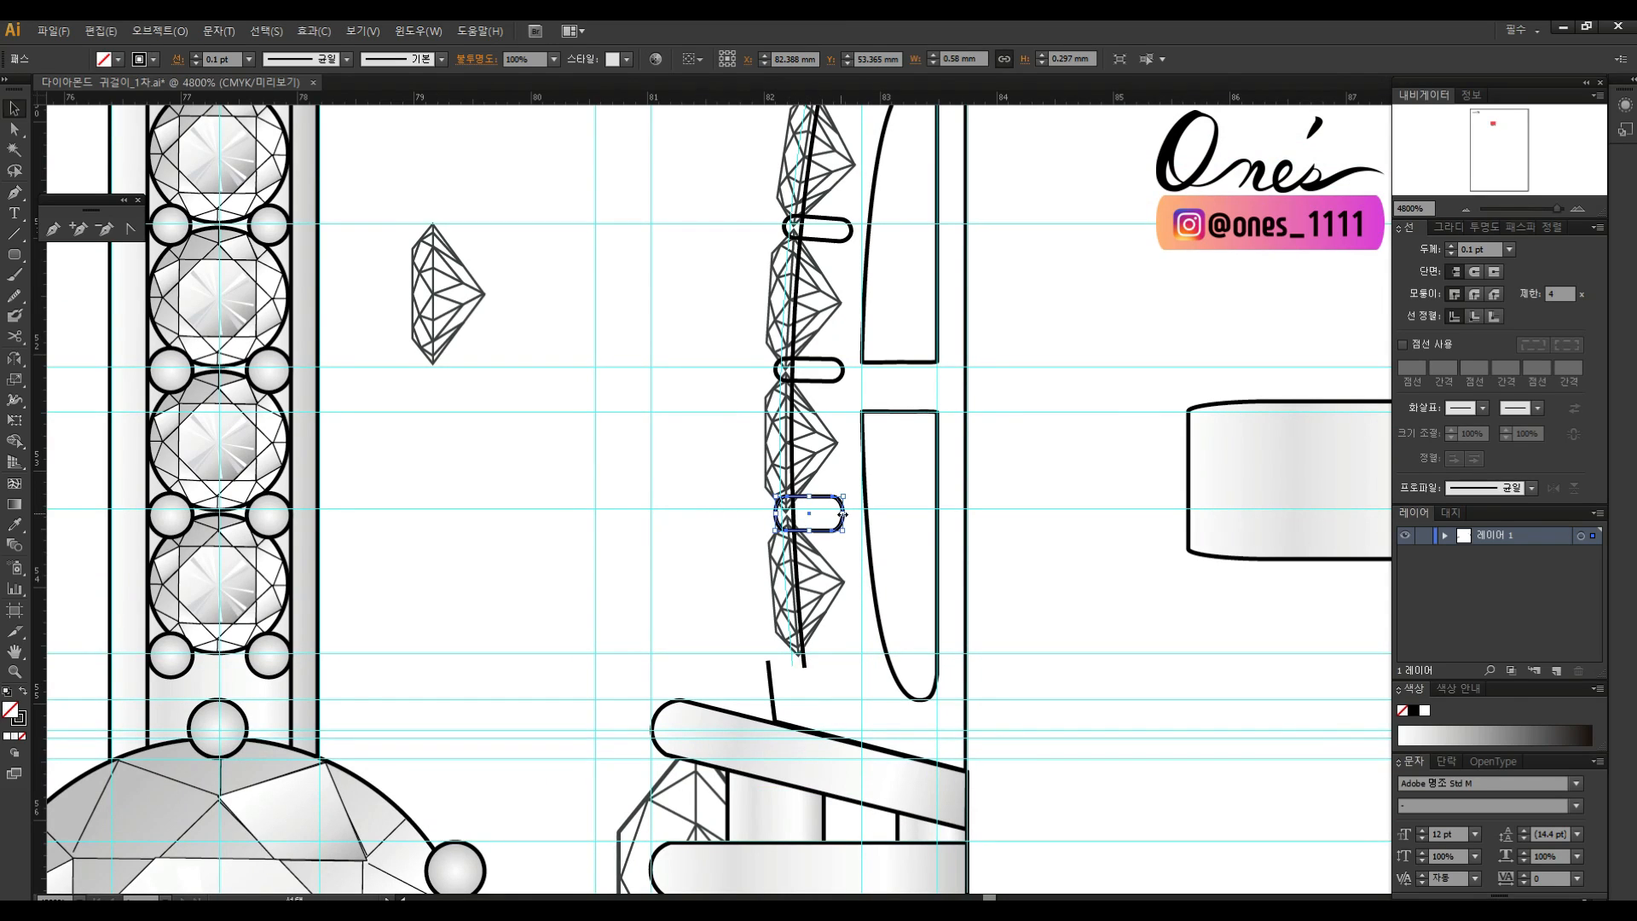
key("ctrl+shift+a")
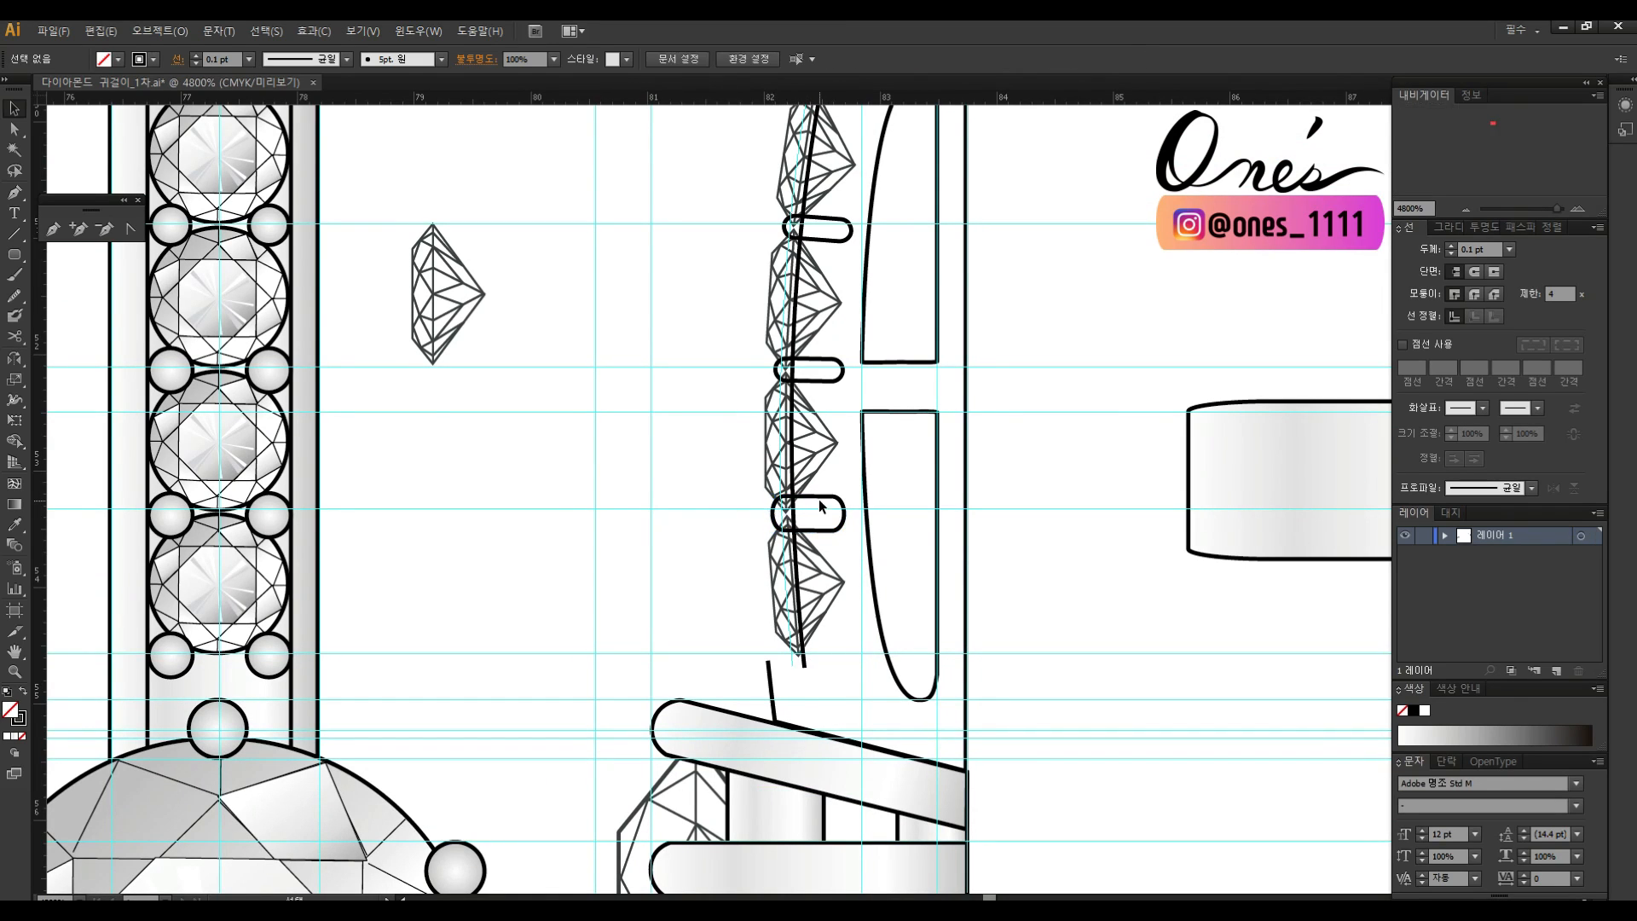
scroll(834, 514, "up", 4)
left_click(824, 462)
key("Delete")
left_click(845, 322)
key("Delete")
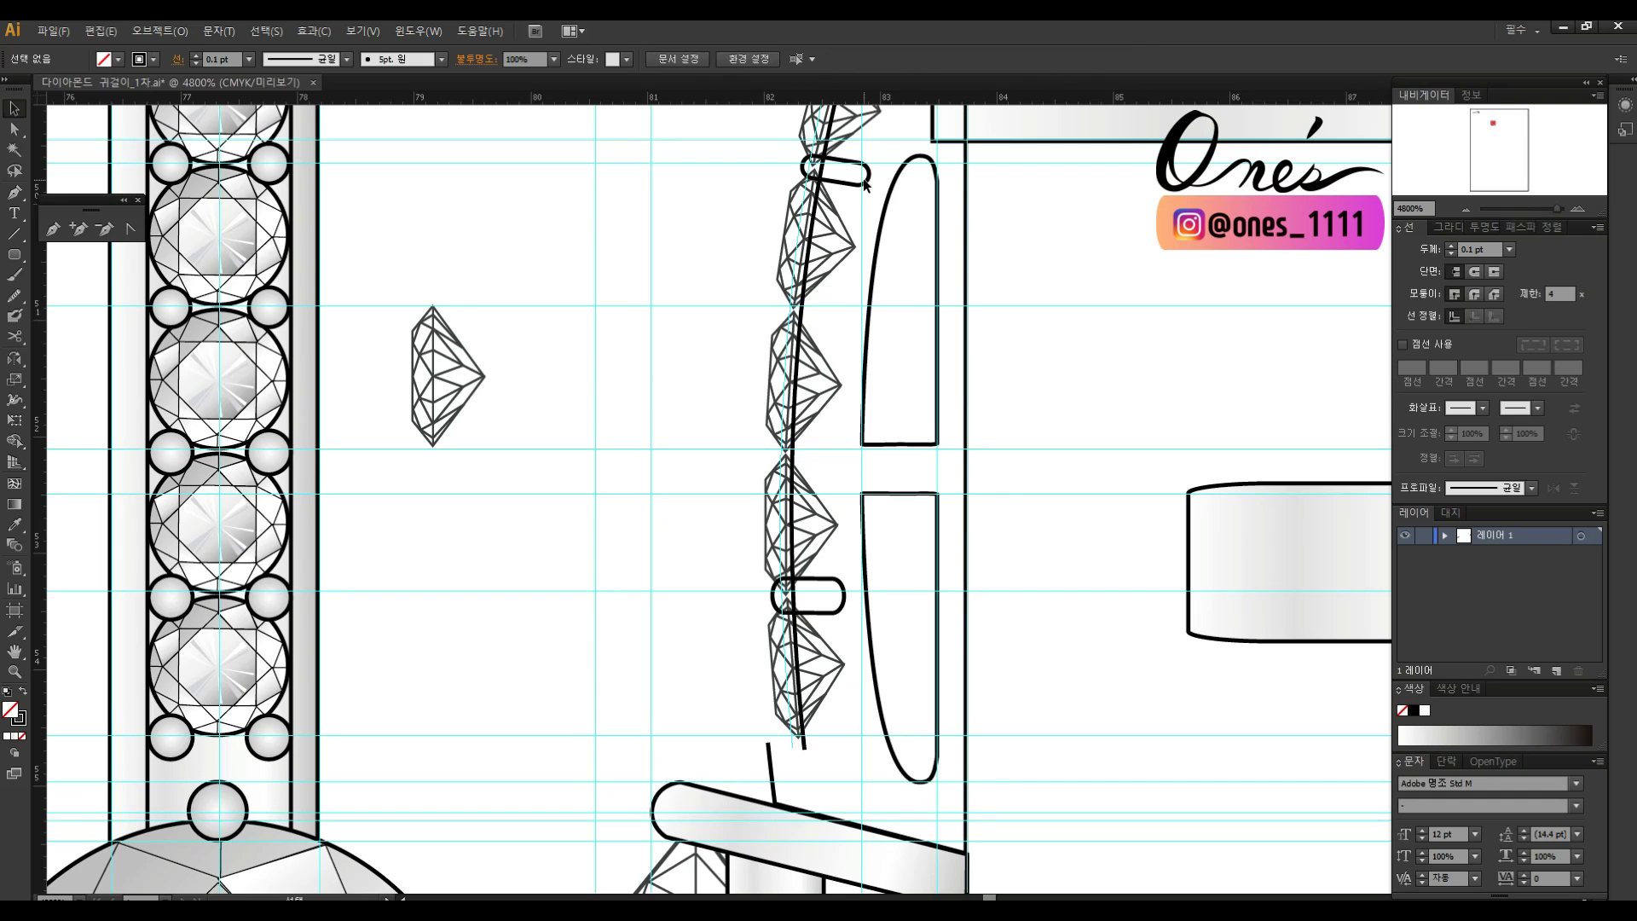
Copy the taller prong upward into each gap between the diamonds, rotating each copy to follow the curve.
left_click(833, 590)
left_click_drag(834, 589, 789, 551)
left_click_drag(791, 564, 770, 451)
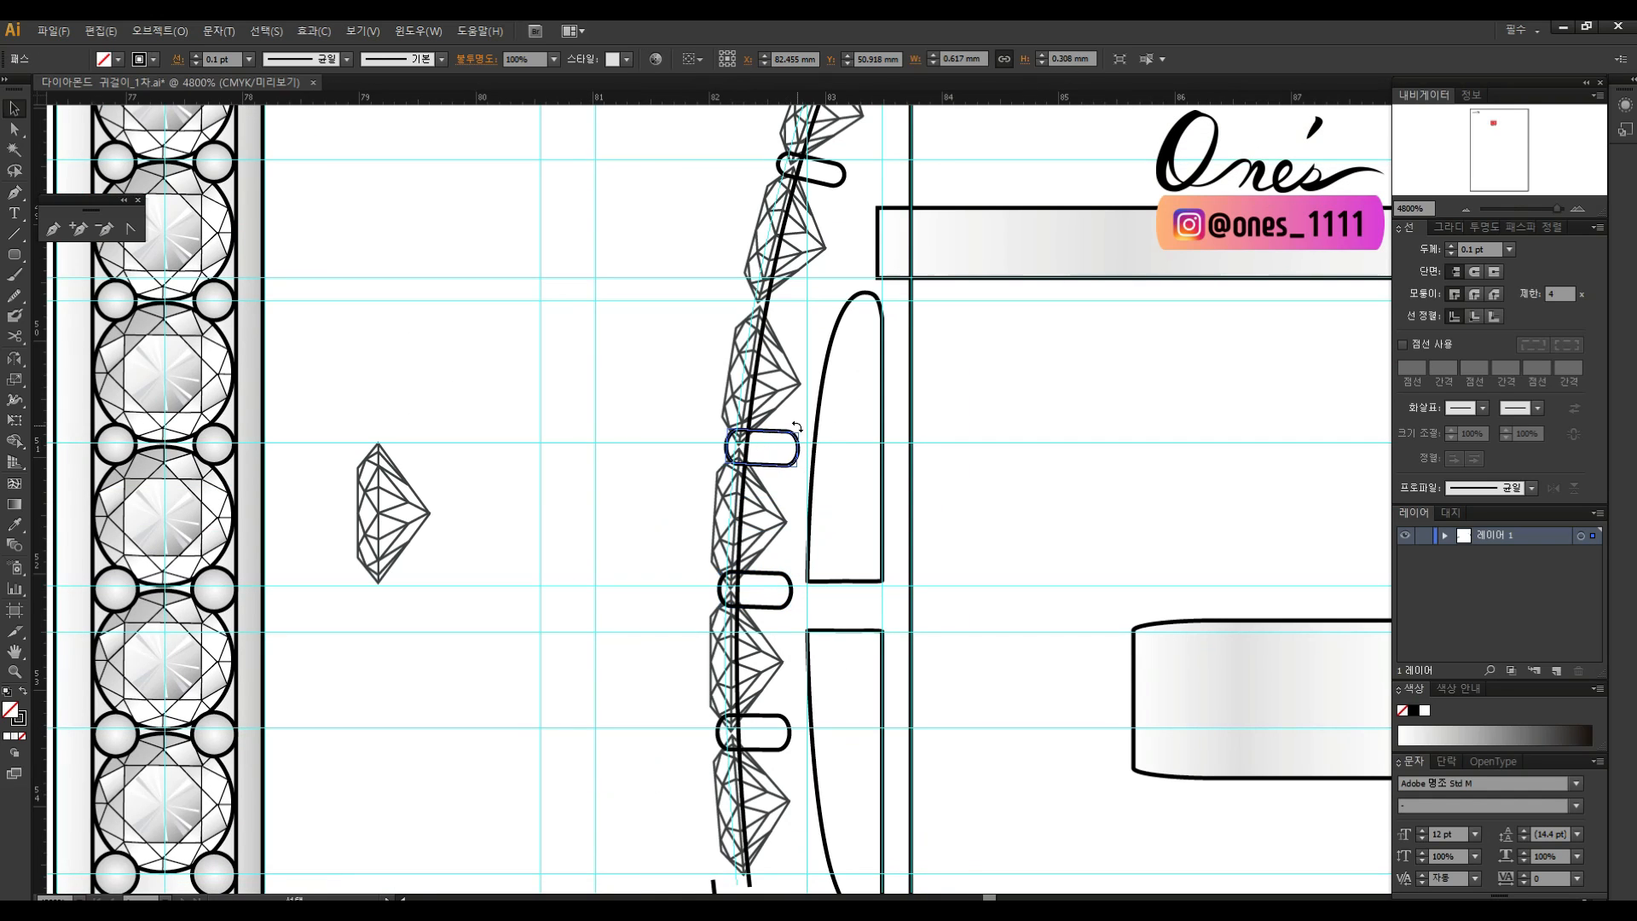
left_click_drag(763, 452, 784, 311)
scroll(830, 387, "up", 3)
left_click_drag(785, 420, 820, 280)
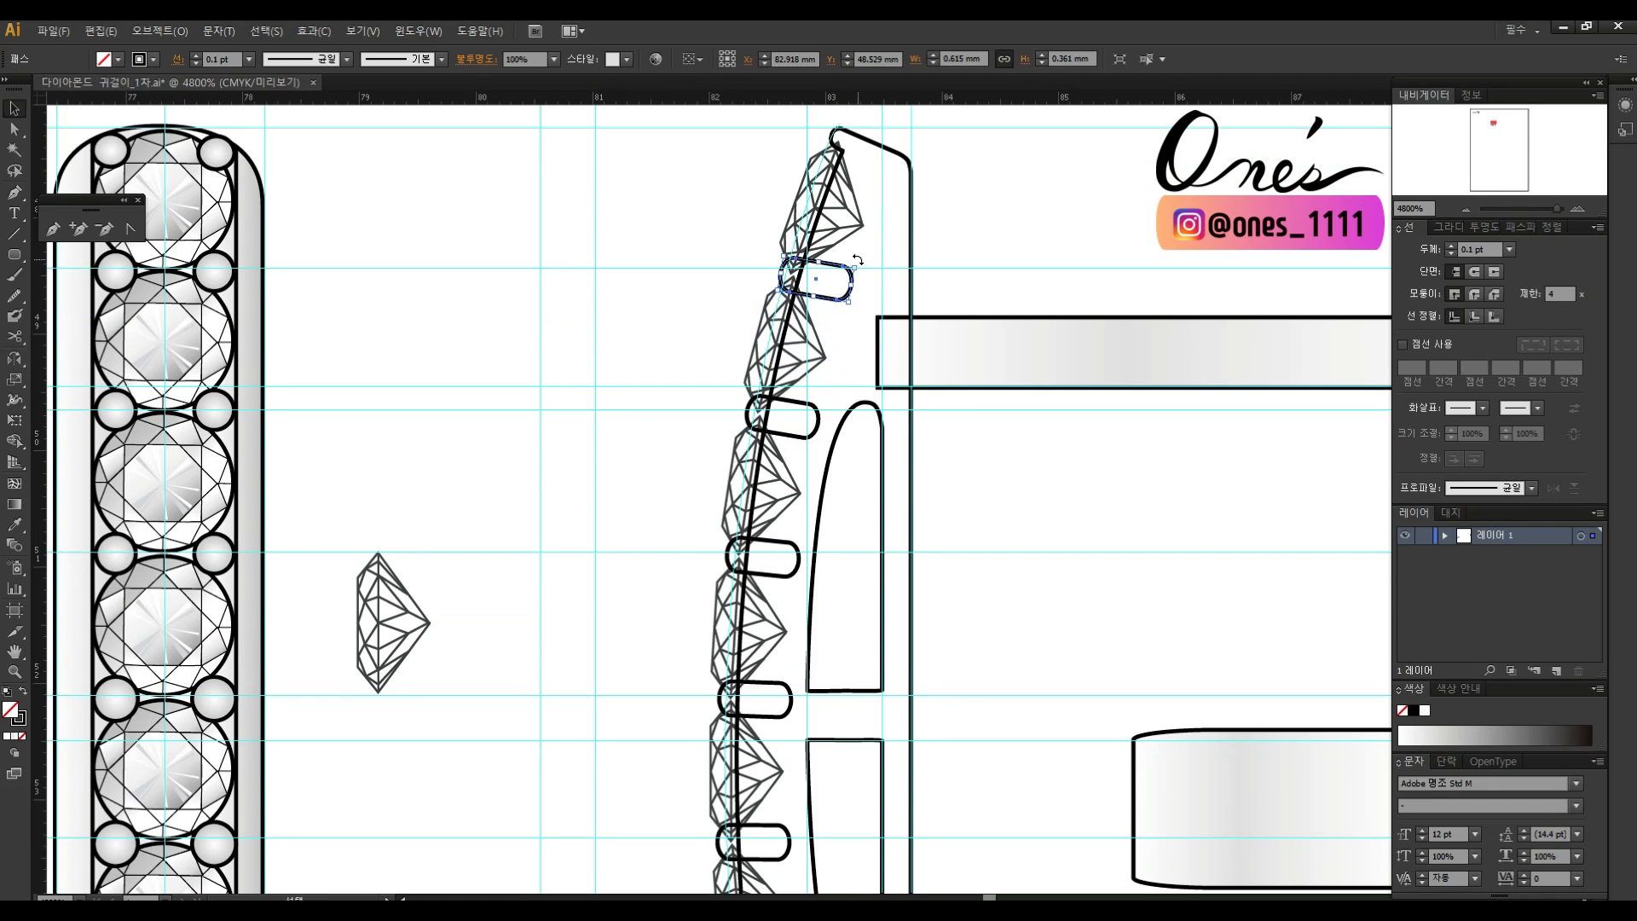
Copy the lowest prong below the last diamond at the lower end of the inner line.
scroll(864, 258, "down", 10)
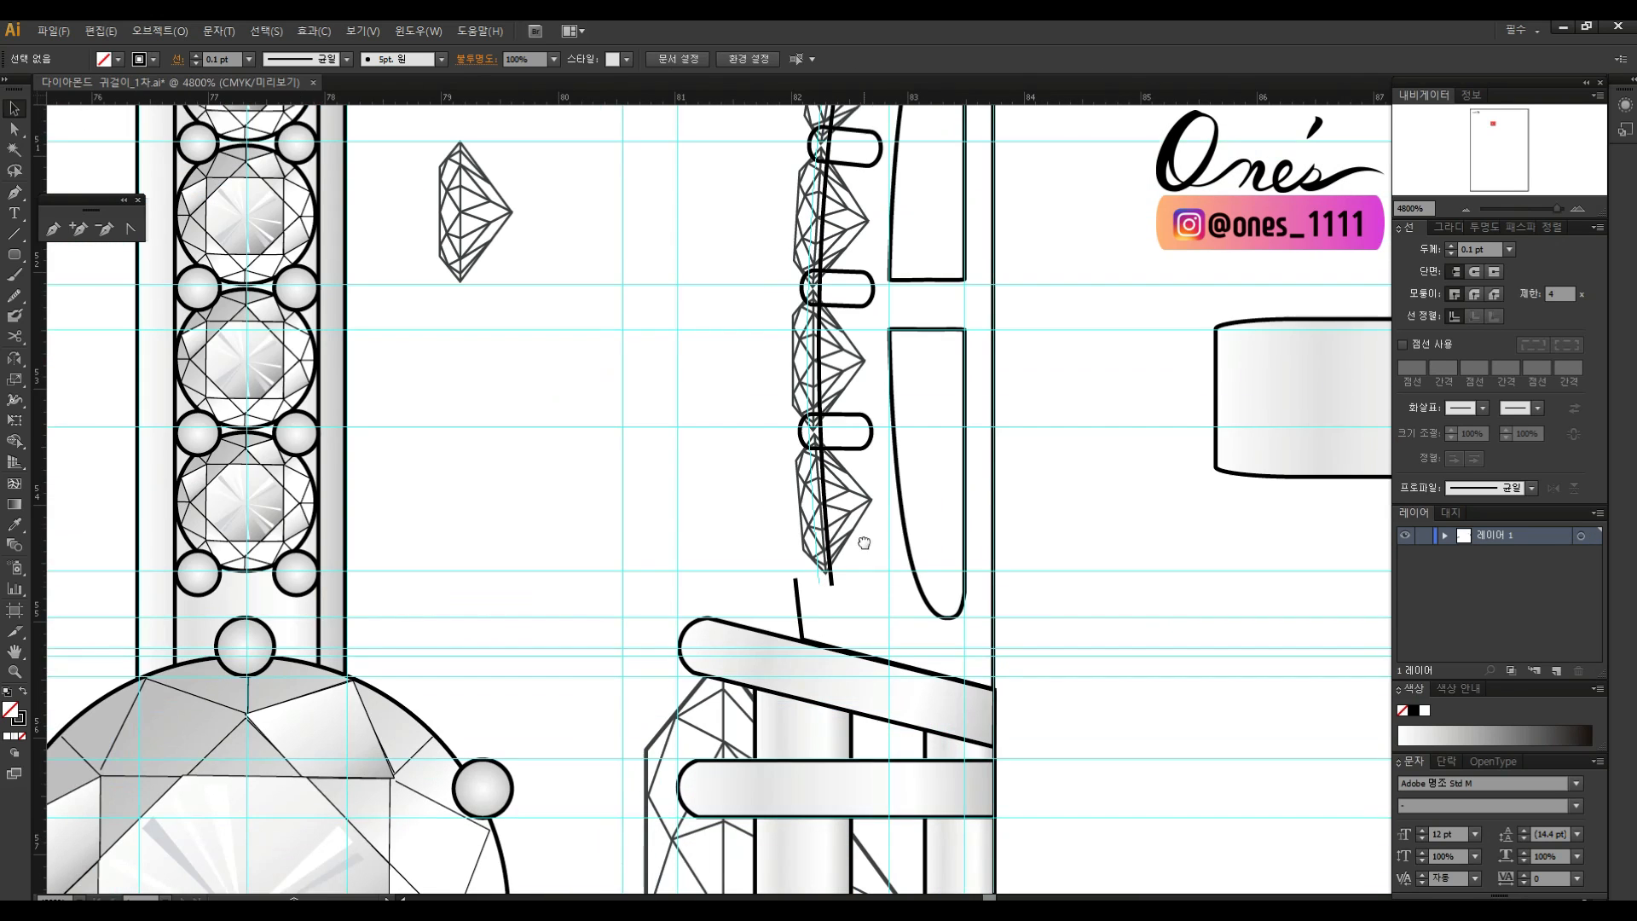
left_click(869, 416)
mouse_move(868, 539)
left_mouse_down()
mouse_move(877, 560)
mouse_move(851, 552)
left_mouse_up()
left_click_drag(851, 552, 845, 550)
left_click(898, 350)
Adjust the top end of the inner line where it meets the connecting curve.
left_click_drag(922, 222, 814, 743)
left_click_drag(847, 424, 875, 560)
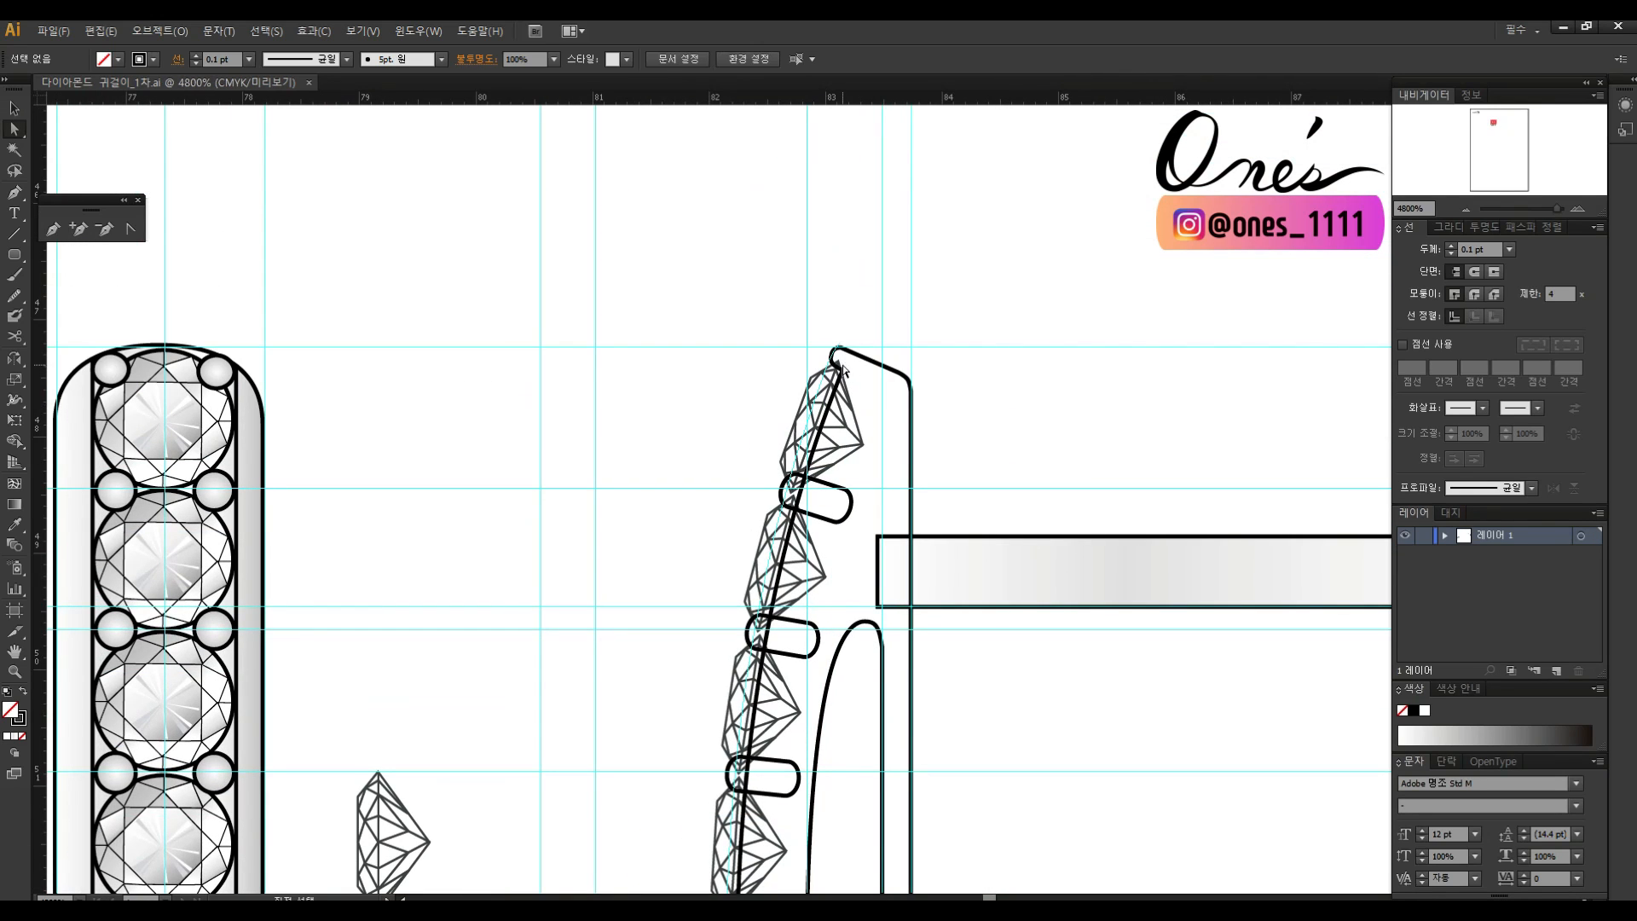
left_click(842, 368)
left_click(838, 382)
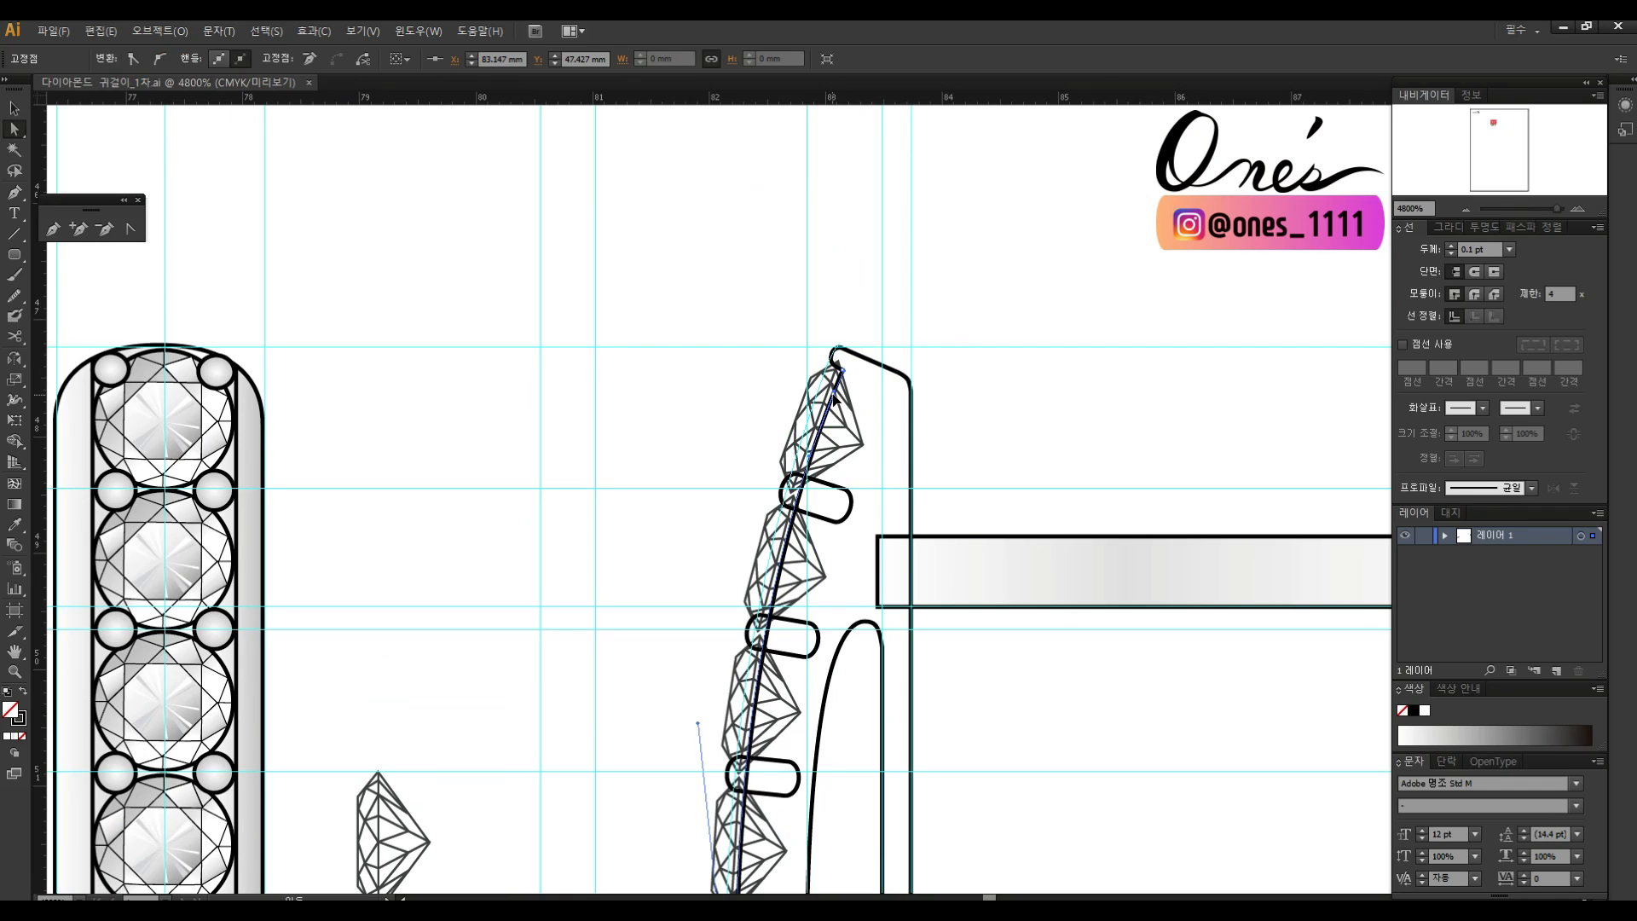
left_click_drag(833, 398, 839, 372)
key("ctrl+z")
left_click(904, 331)
left_click(841, 371)
left_click(950, 412)
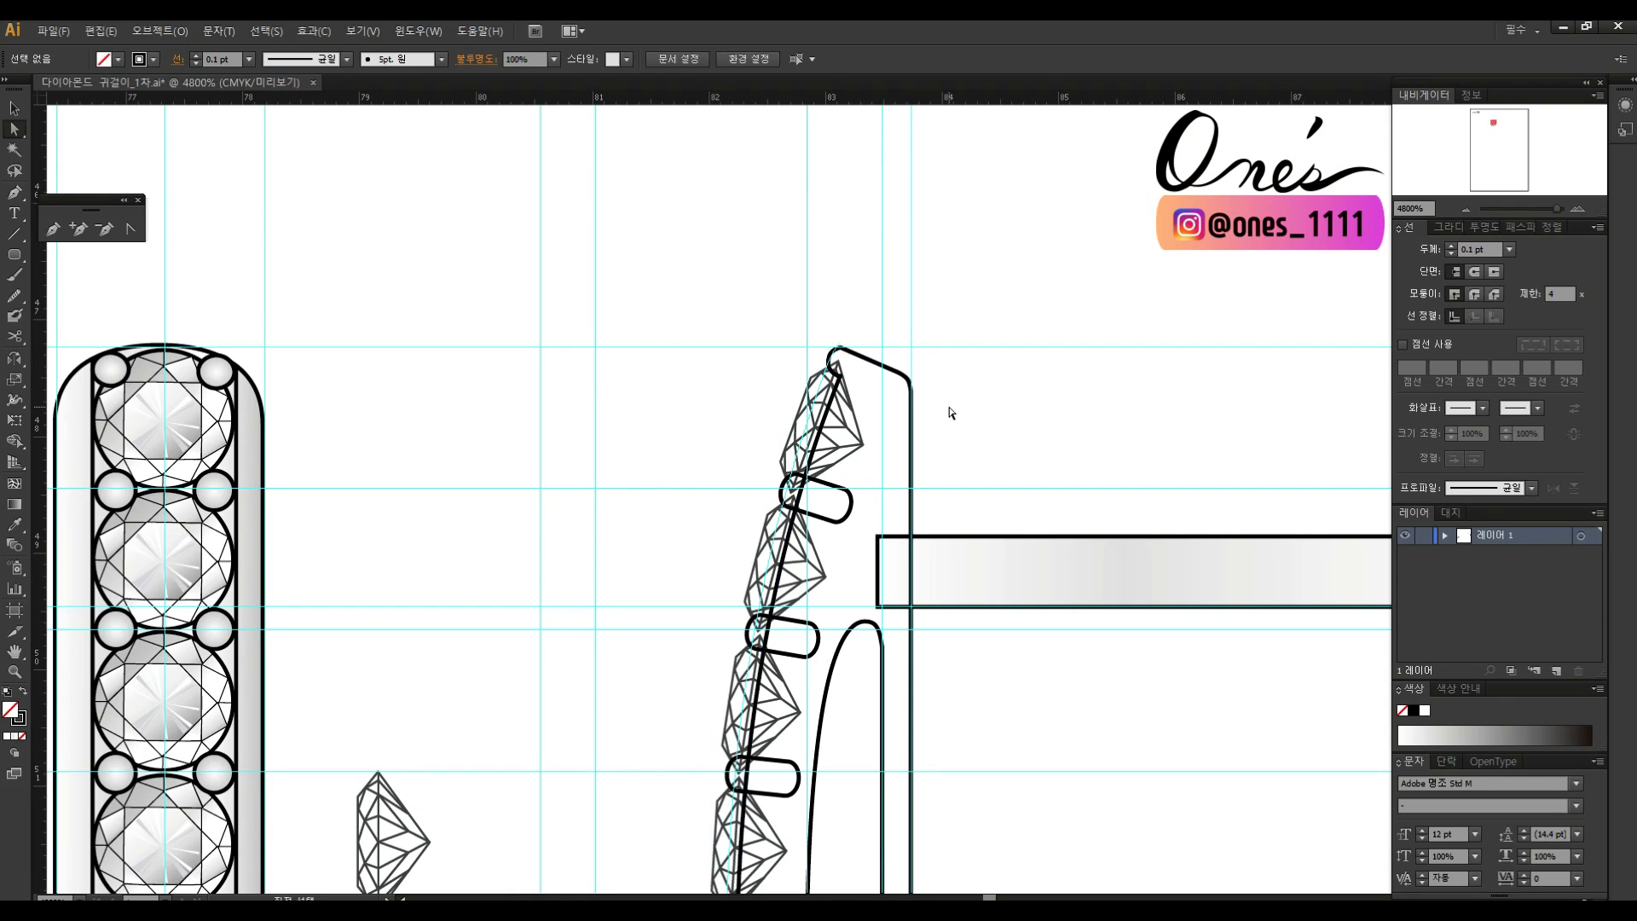
Cut the top prong at the inner line and delete its rear part and the line segment crossing it.
scroll(973, 510, "down", 1)
key("z")
left_click(812, 457)
key("a")
left_click(809, 463)
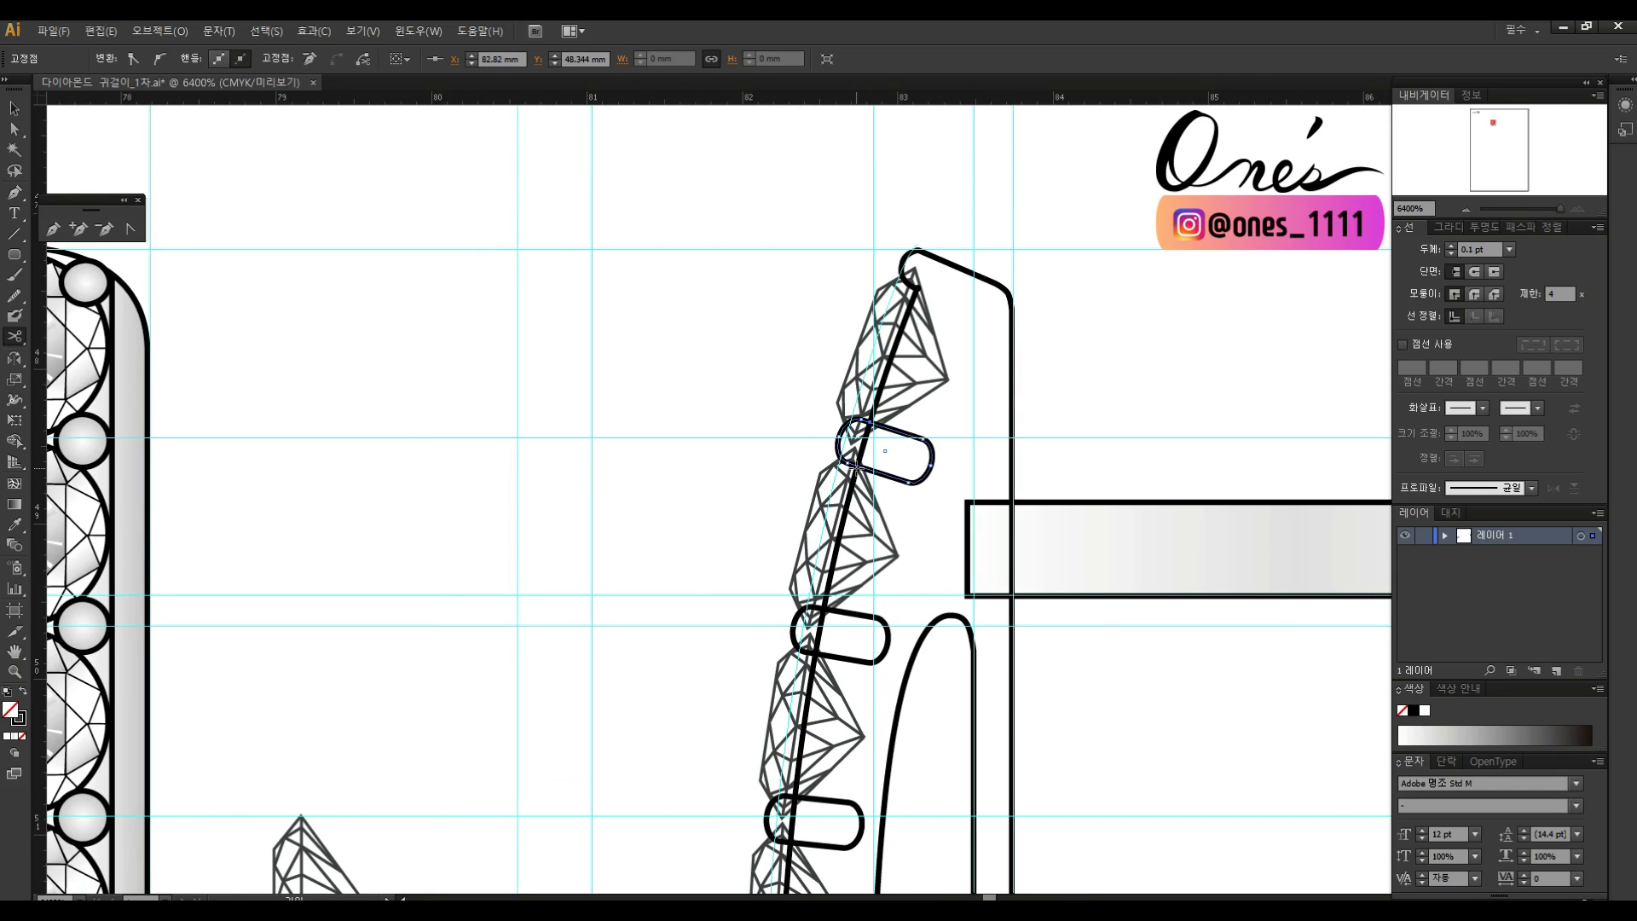
key("Delete")
key("p")
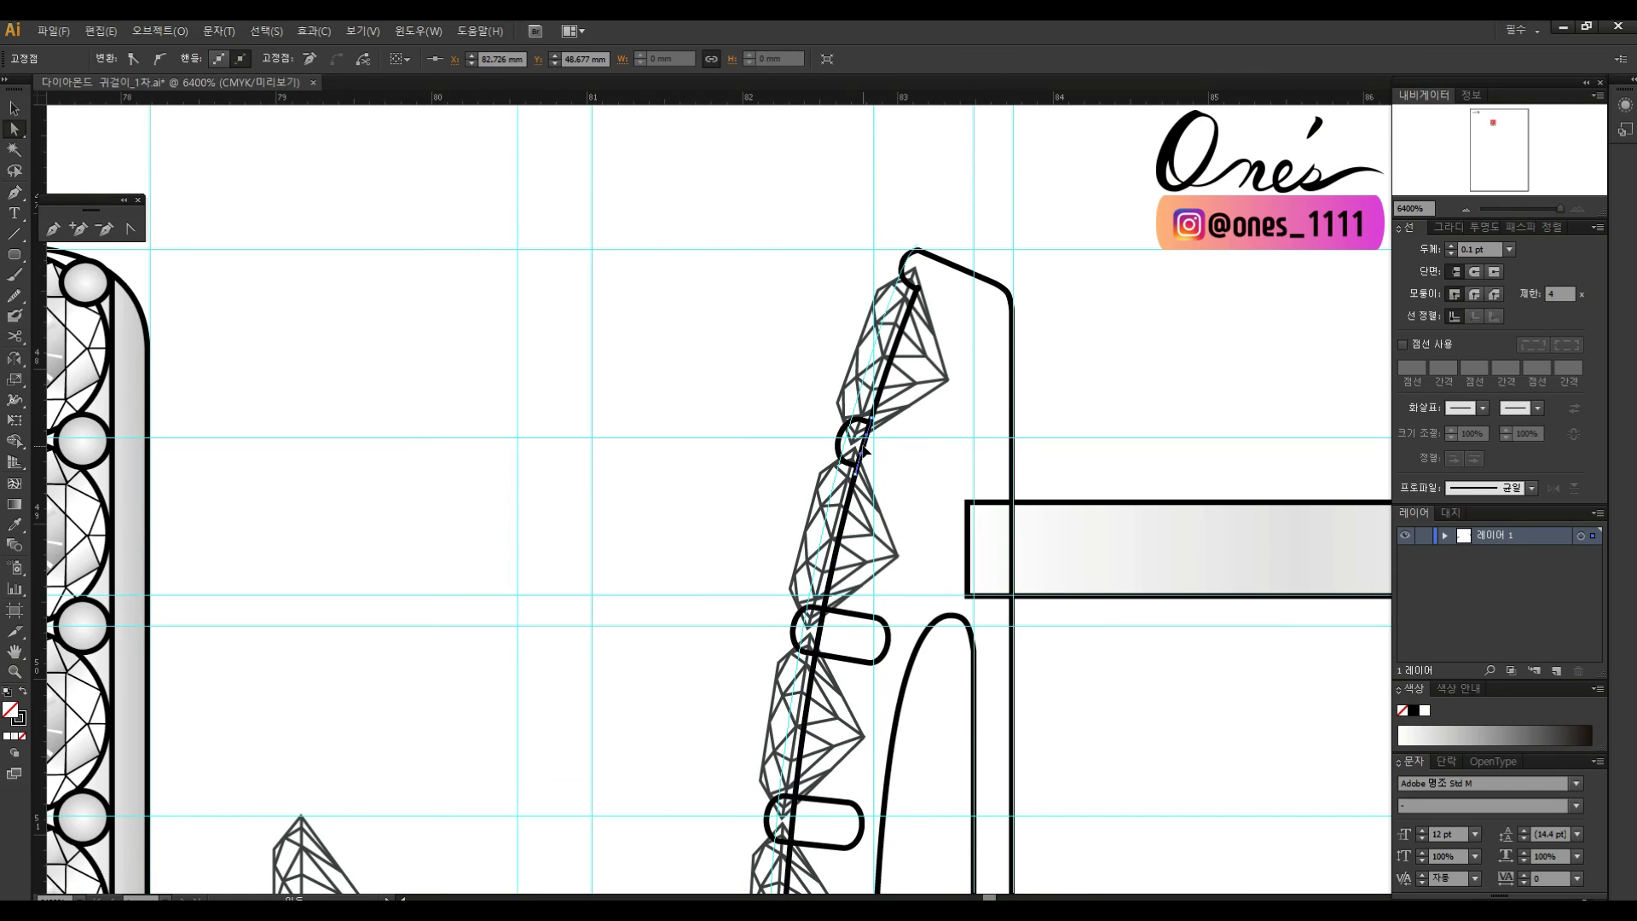
key("a")
Cut the second prong from the top at the inner line and delete its rear part.
scroll(901, 461, "down", 3)
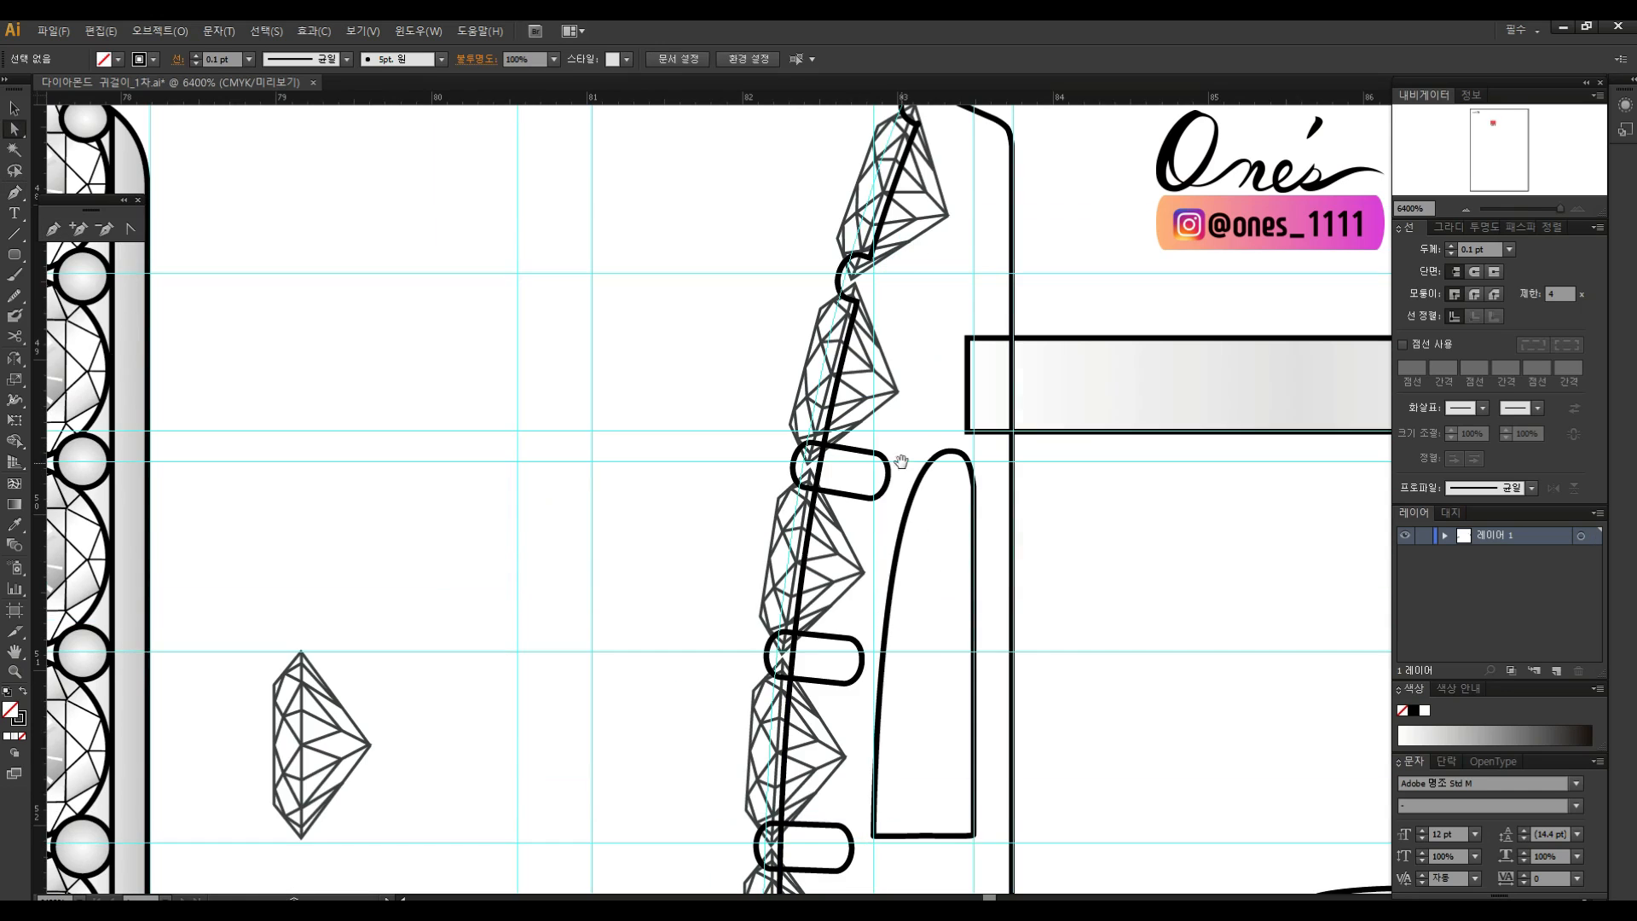
scroll(991, 426, "up", 3)
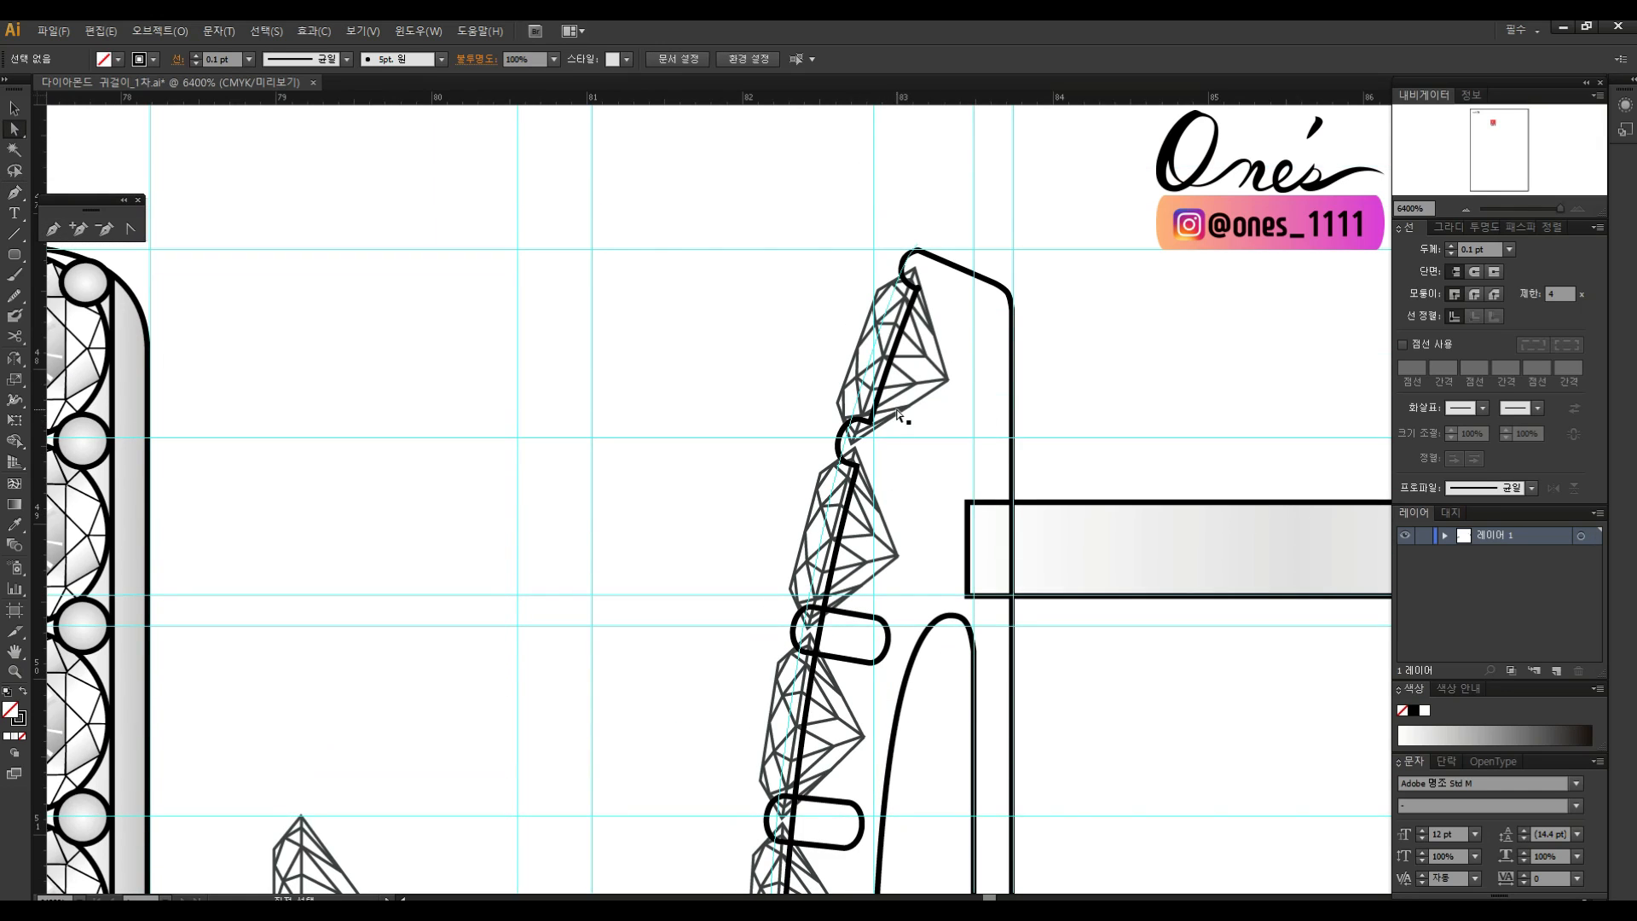
scroll(880, 475, "down", 1)
scroll(909, 482, "down", 3)
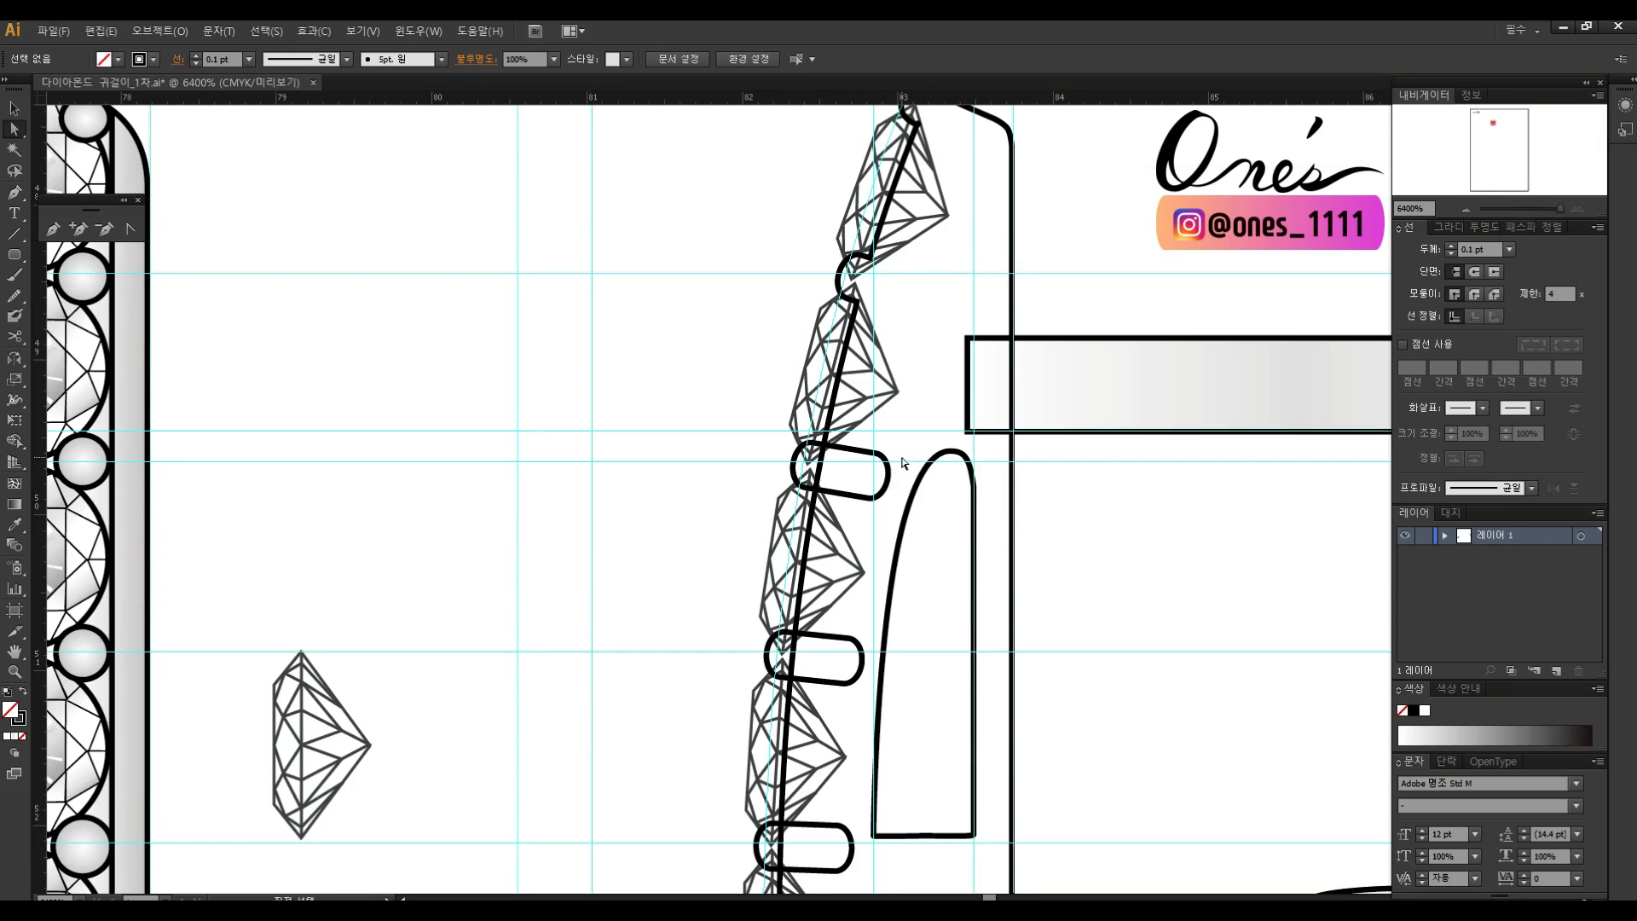
left_click(874, 453)
key("c")
left_click(823, 444)
left_click(815, 489)
key("a")
left_click(850, 494)
key("Delete")
key("Delete")
Delete the inner line's segment inside the second prong and connect the line to the prong's ends with the Pen tool.
key("c")
left_click(824, 440)
left_click(814, 496)
left_click(820, 468, "ctrl")
key("Delete")
key("p")
left_click(824, 440)
left_click(824, 444)
left_click(815, 489)
left_click(814, 495)
left_click(858, 500, "ctrl")
Cut the third prong from the top at the inner line and delete its rear part.
scroll(886, 453, "down", 5)
left_click(887, 453)
key("c")
left_click(831, 473)
key("a")
left_click(869, 477)
key("Delete")
key("Delete")
Delete the inner line's segment inside the third prong and connect the line to the prong's ends with the Pen tool.
key("c")
left_click(836, 427)
left_click(831, 473)
left_click(834, 456, "ctrl")
key("Delete")
key("p")
left_click(839, 429)
left_click(831, 473)
left_click(830, 481)
key("a")
left_click(900, 474)
Cut the fourth prong from the top at the inner line and delete its rear part.
scroll(898, 415, "down", 5)
key("c")
left_click(885, 416)
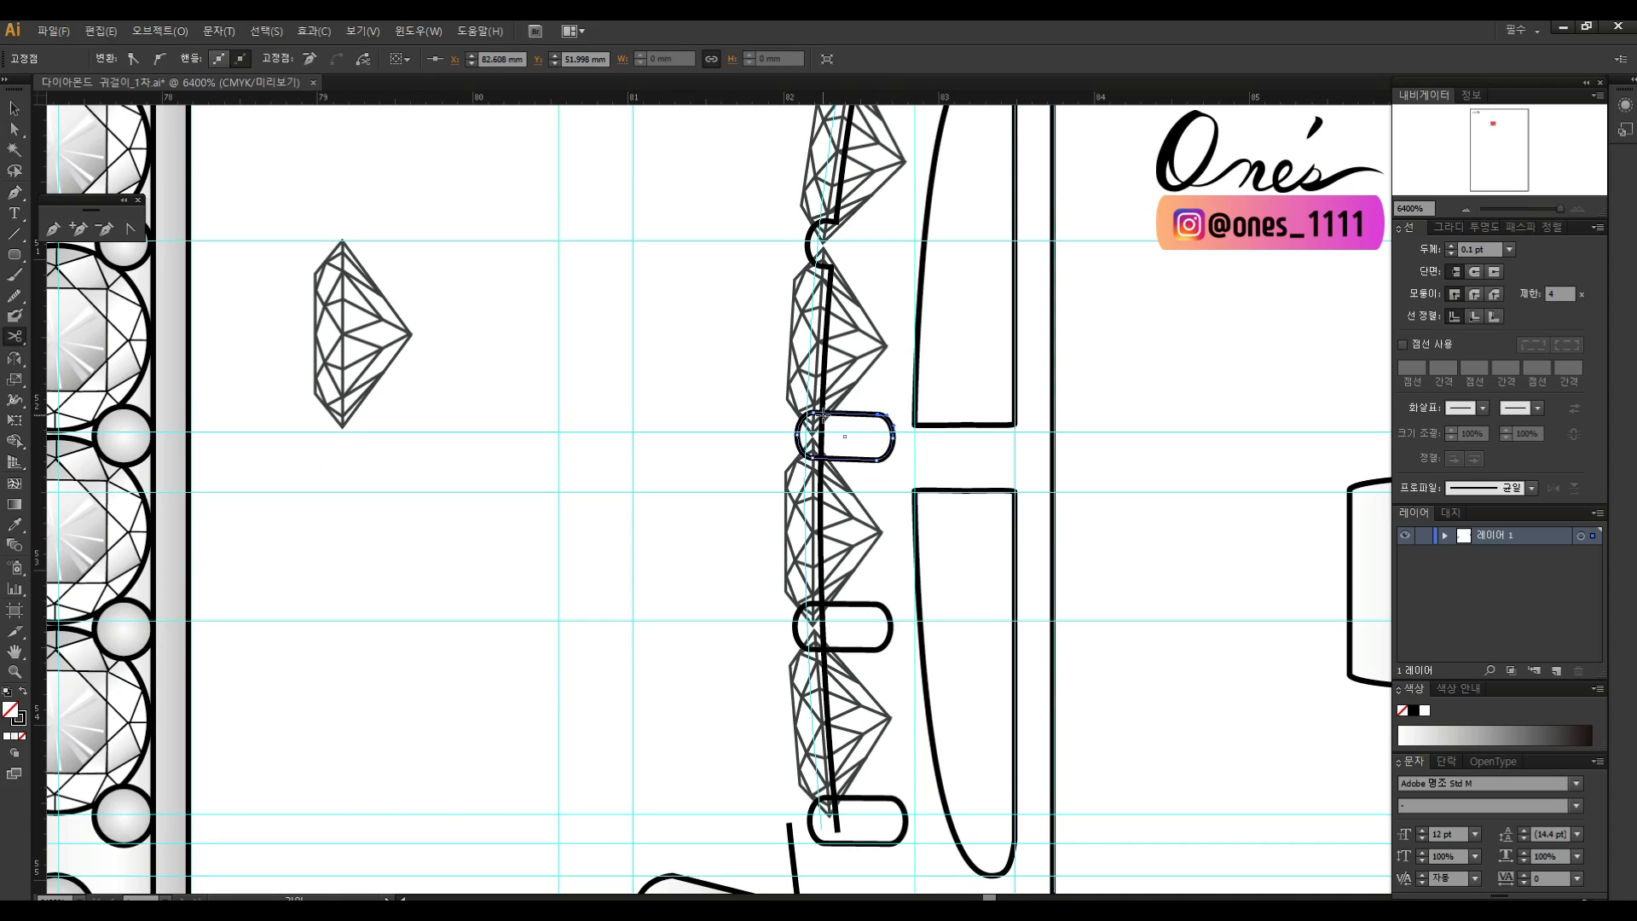
left_click(822, 459)
key("a")
left_click(871, 459)
key("Delete")
key("Delete")
Delete the inner line's segment inside the fourth prong and connect the line to the prong's ends with the Pen tool.
left_click(824, 411)
key("c")
left_click(824, 410)
key("a")
left_click(823, 413)
key("p")
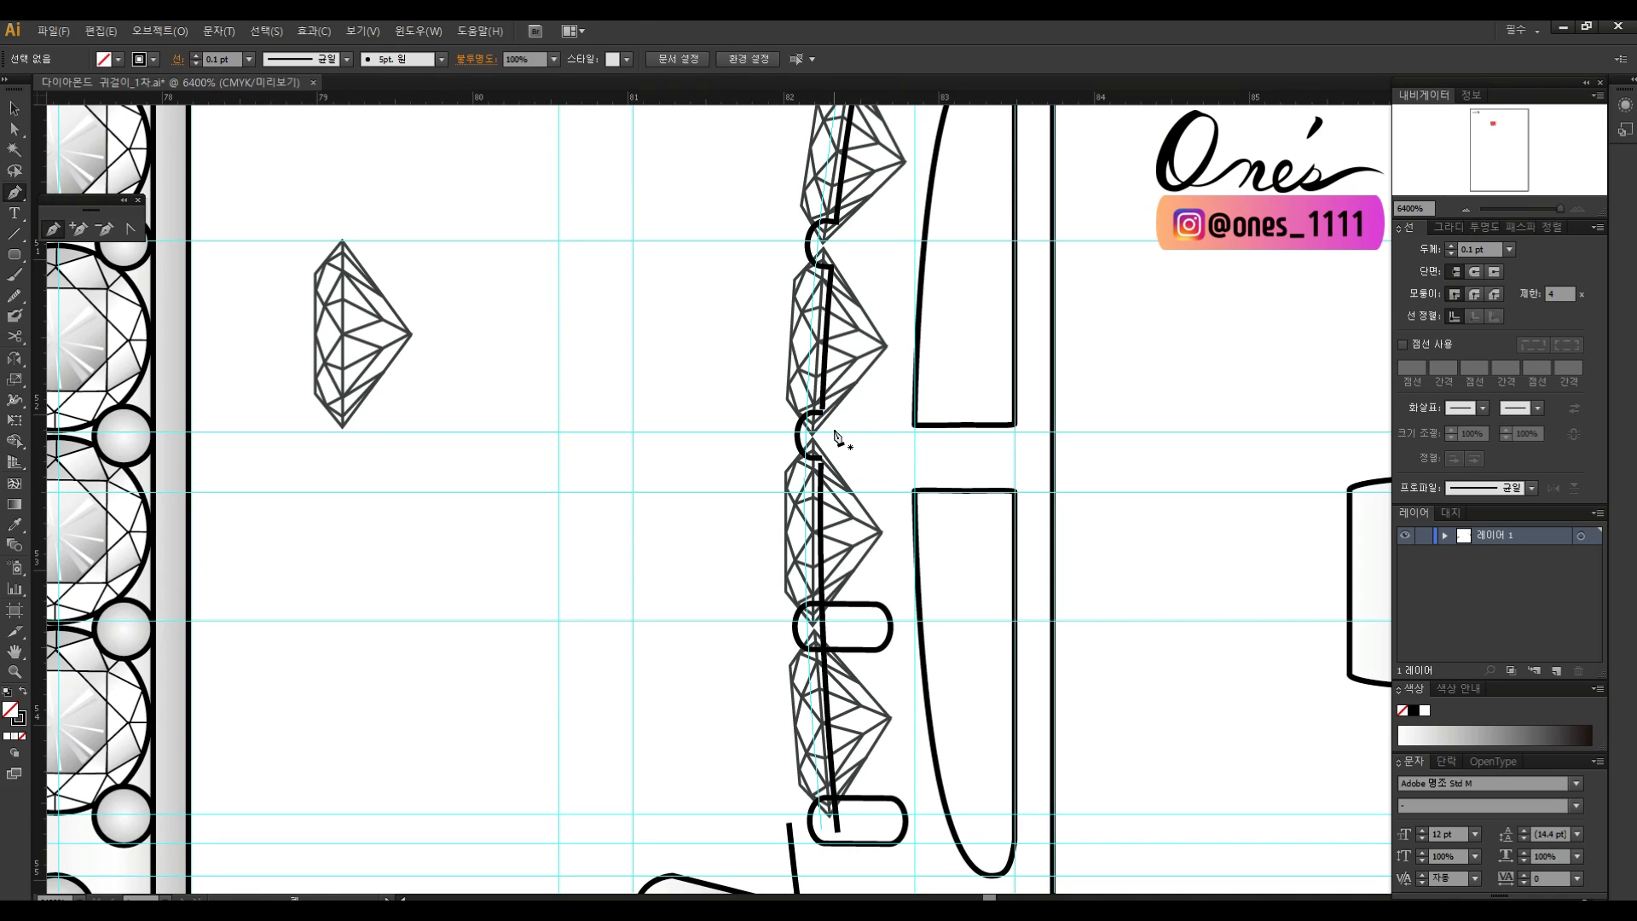
left_click(822, 414)
left_click(821, 459)
left_click(821, 463)
Cut the fifth prong from the top at the inner line and delete its rear part.
key("a")
left_click_drag(907, 606, 906, 442)
left_click(887, 446)
key("c")
left_click(822, 440)
key("a")
left_click(839, 484)
key("Delete")
key("Delete")
key("p")
Delete the inner line's segment inside the fifth prong and connect the line to the prong's ends with the Pen tool.
key("a")
left_click(823, 443)
key("c")
left_click(822, 434)
left_click(823, 467)
key("Delete")
key("p")
left_click(822, 439)
left_click(822, 439)
Cut the lowest prong of the bar's side view and delete its rear part.
scroll(826, 498, "down", 3)
key("c")
left_click(840, 555)
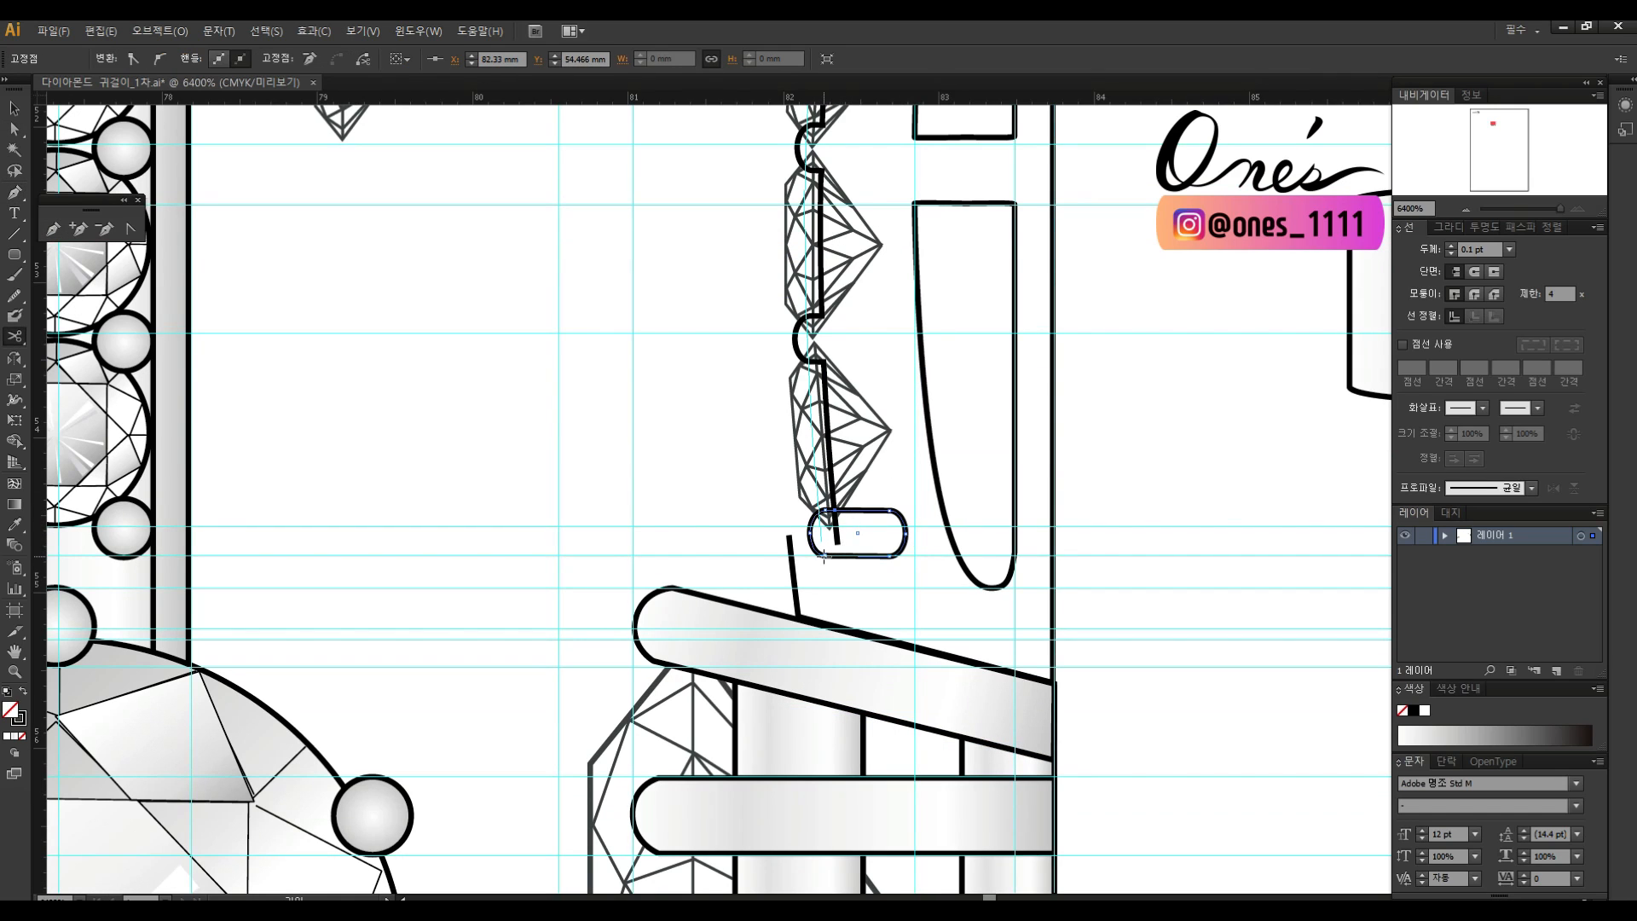
left_click(838, 556)
key("a")
left_click(856, 557)
key("Delete")
key("Delete")
Delete the inner line's end inside the lowest prong and connect the line to the prong's upper end with the Pen tool.
left_click(836, 522)
key("c")
left_click(835, 504)
key("Delete")
key("p")
left_click(834, 504)
left_click(832, 510)
key("a")
left_click(906, 592)
Join the lowest prong to the short line above the main stone's setting to complete the bar's side outline.
scroll(906, 592, "left", 1)
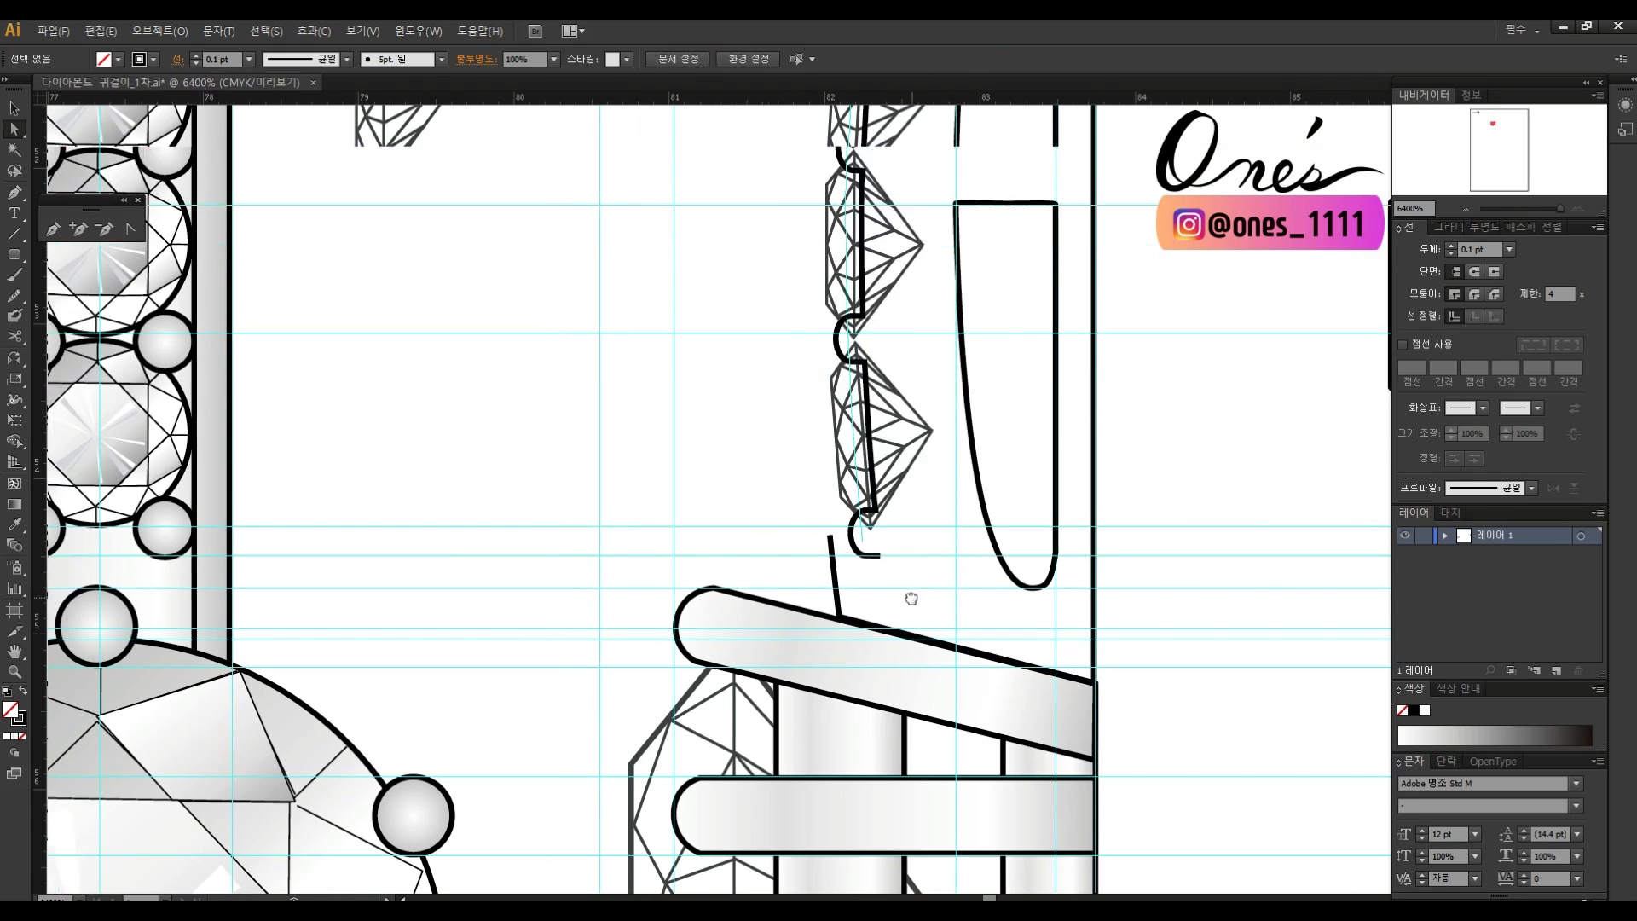
scroll(860, 578, "up", 1)
left_click_drag(894, 584, 929, 556)
key("p")
left_click(912, 578)
key("a")
left_click(922, 583)
left_click(936, 575)
left_click(967, 565)
Fill the bar's side profile with the earring post's gradient and send both the profile and the post to the back.
scroll(1012, 532, "up", 2)
scroll(963, 495, "right", 1)
key("z")
left_click(921, 458, "alt")
left_click(878, 417, "alt")
left_click(844, 375, "alt")
key("v")
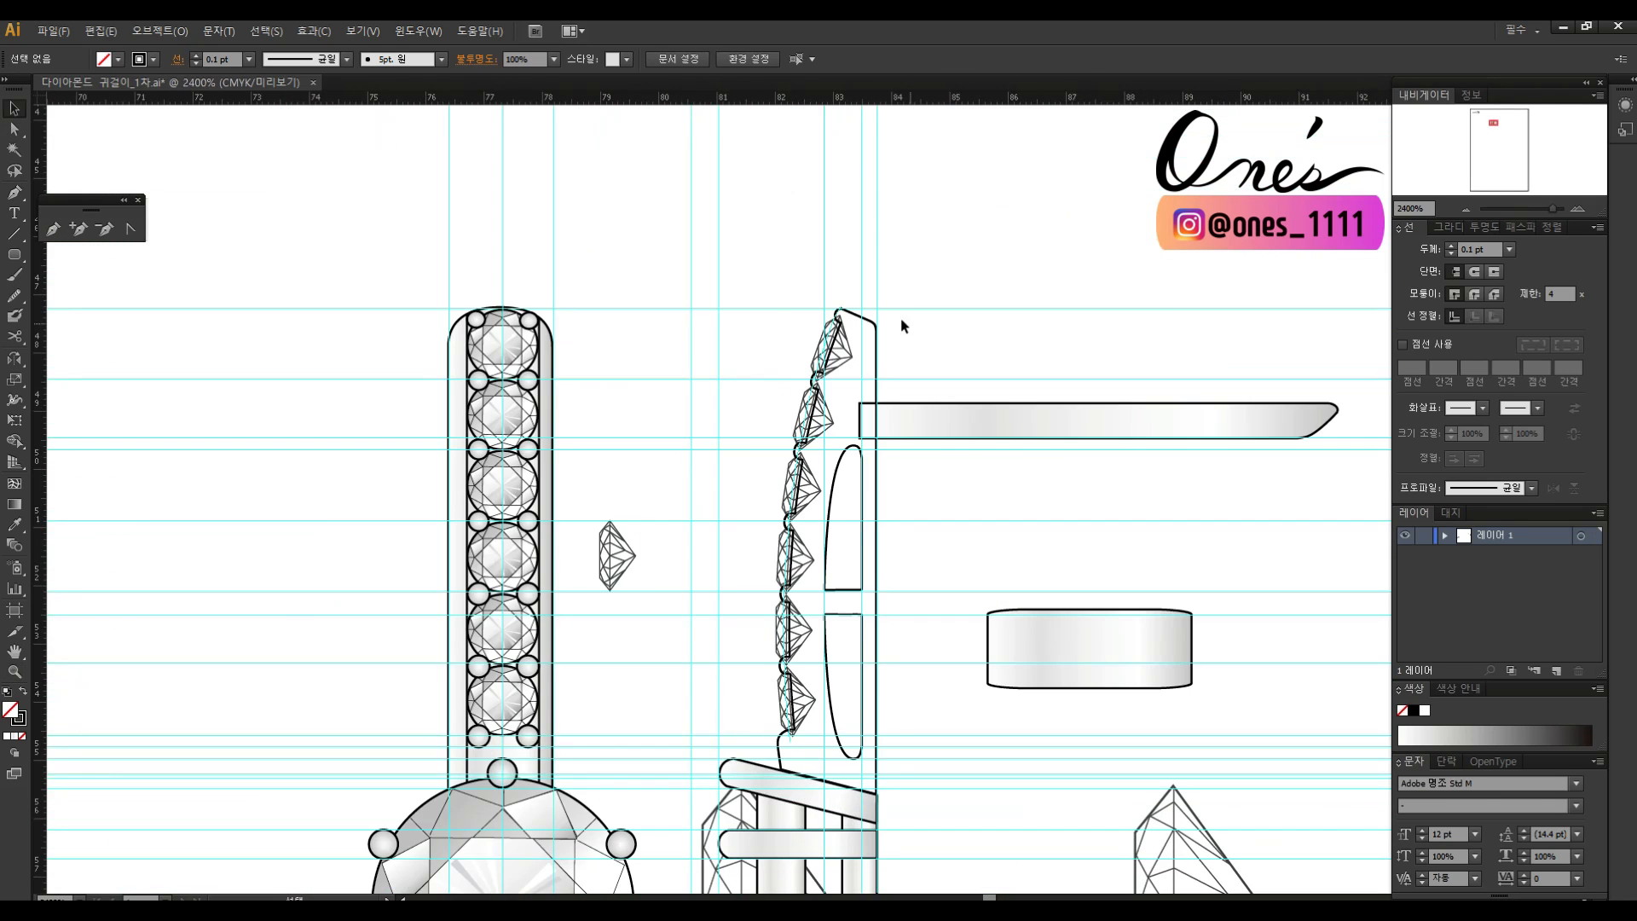
left_click(874, 325)
key("i")
left_click(993, 414)
key("v")
left_click(976, 413, "shift")
key("ctrl+shift+[")
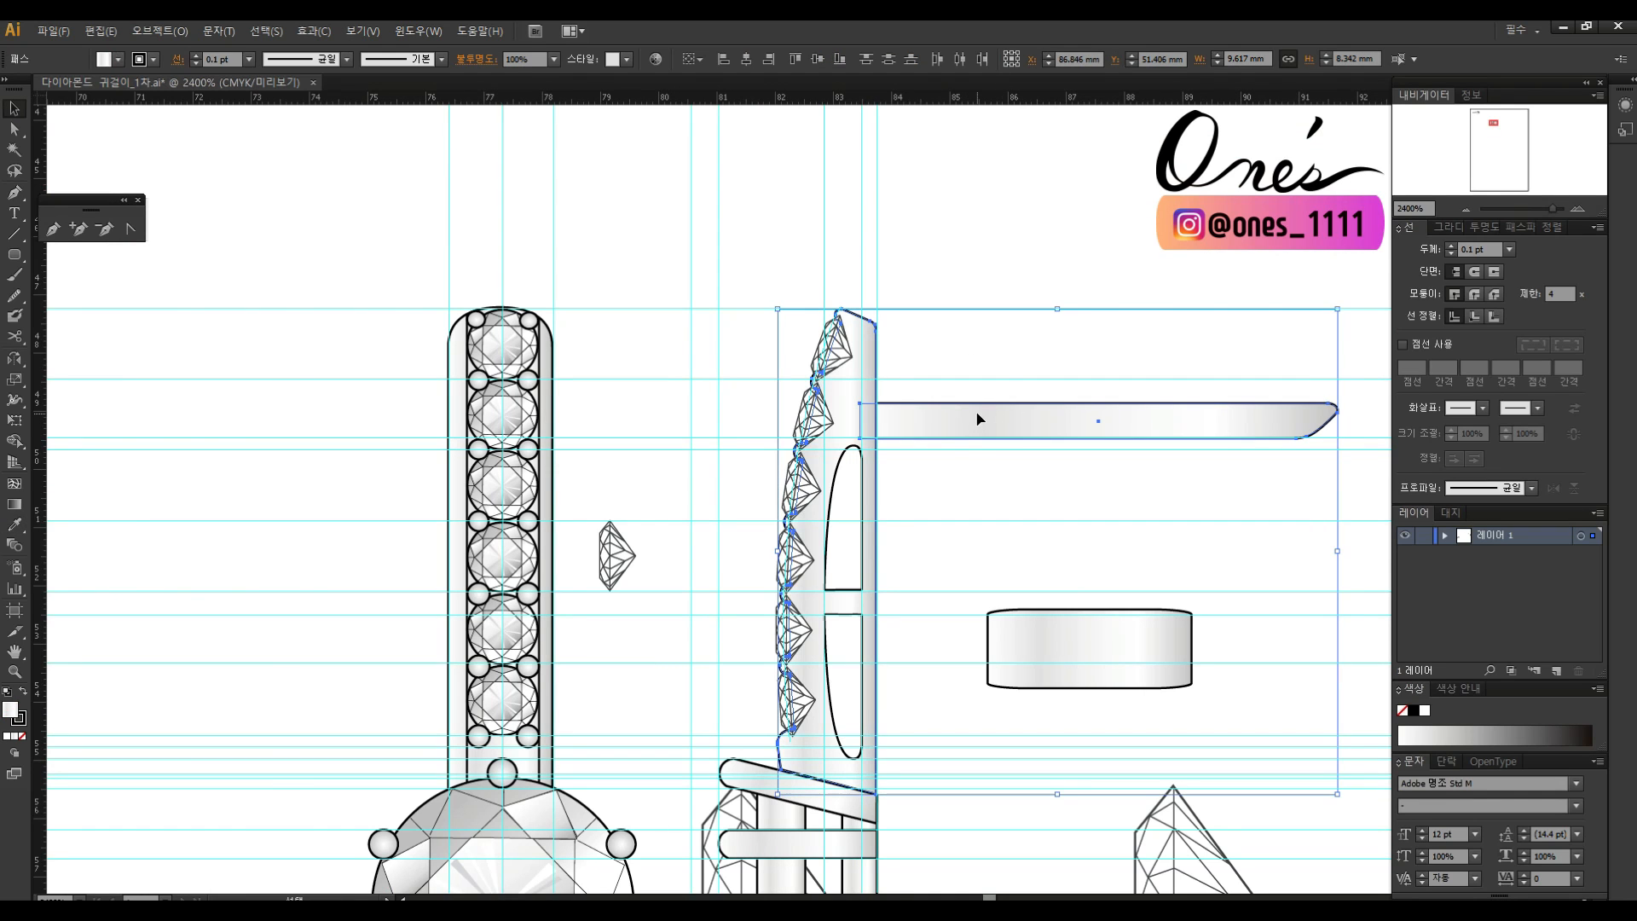
Select the six small side-view stones of the bar and send them to the back, behind the profile.
left_click(831, 349)
left_click(814, 418, "shift")
left_click(805, 486, "shift")
left_click(800, 559, "shift")
left_click(797, 631, "shift")
left_click(803, 699, "shift")
key("ctrl+shift+[")
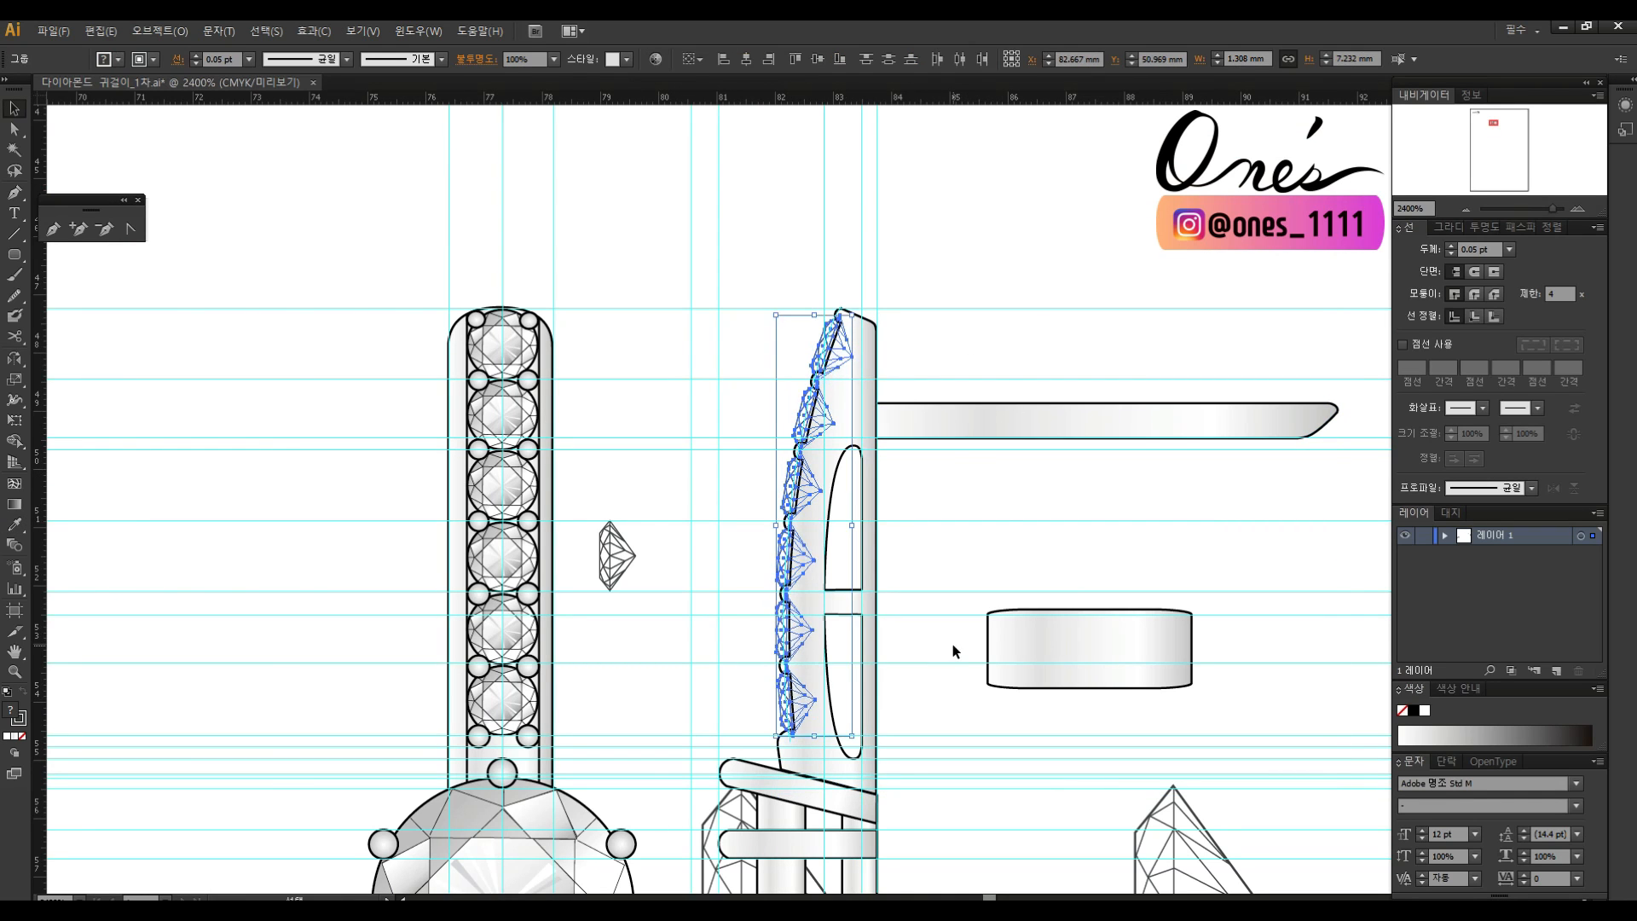
left_click(954, 650)
Unite the bar's side profile and the earring post into one shape with Pathfinder.
key("z")
left_click(807, 528, "alt")
left_click(808, 481, "alt")
left_click(807, 452, "alt")
left_click(806, 232)
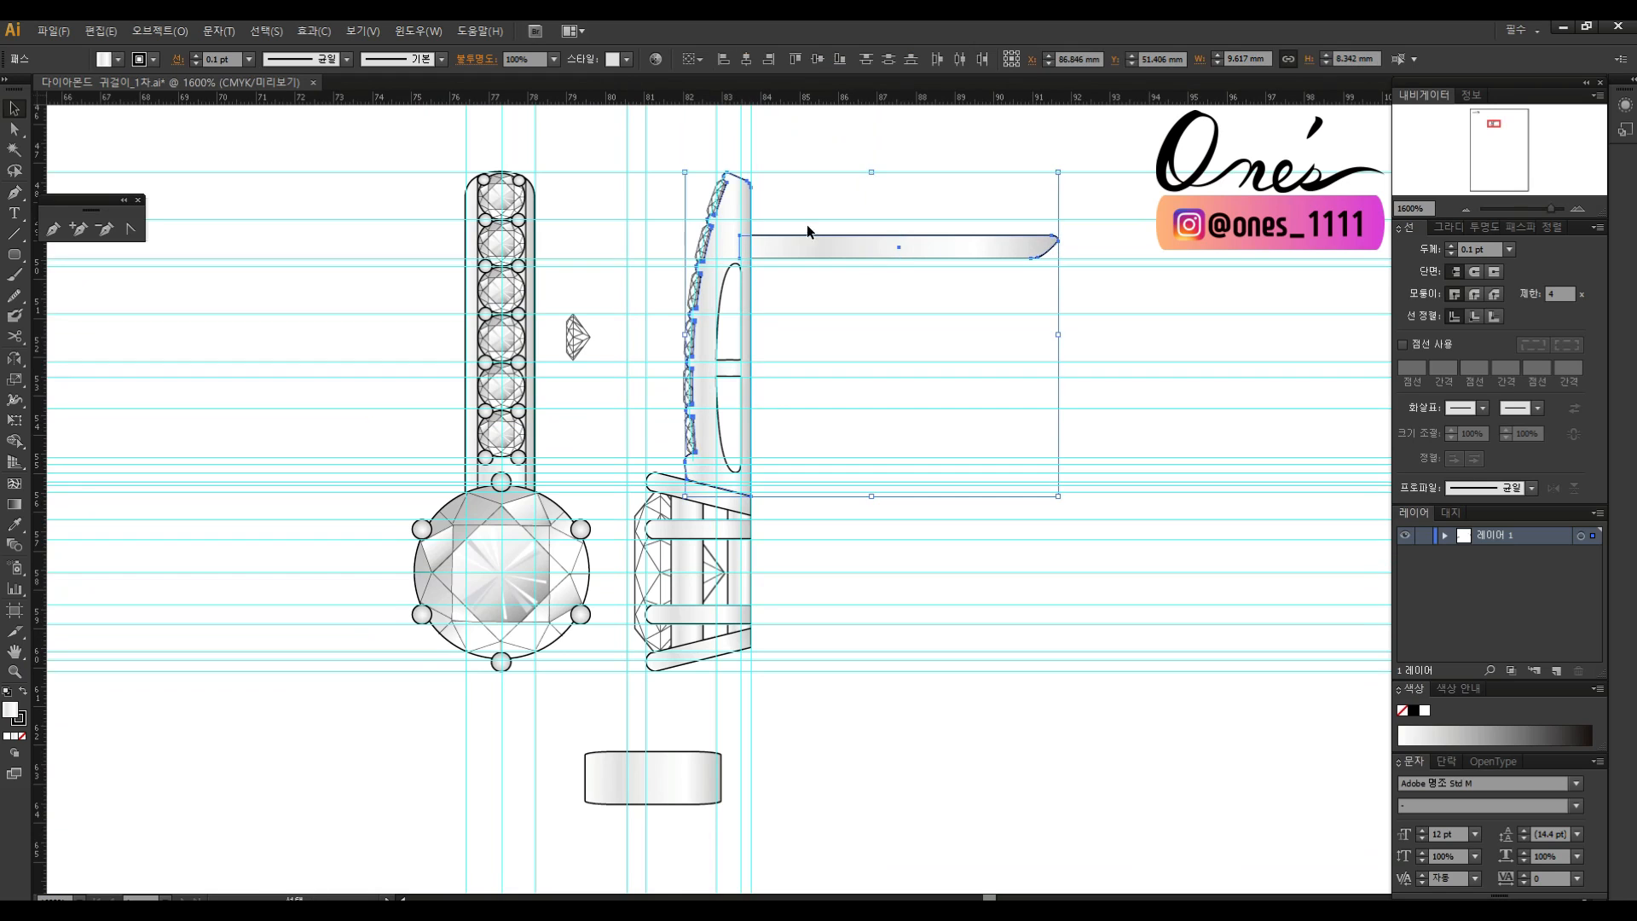
left_click(1528, 227)
left_click(1420, 266)
left_click(1412, 227)
left_click(1100, 319)
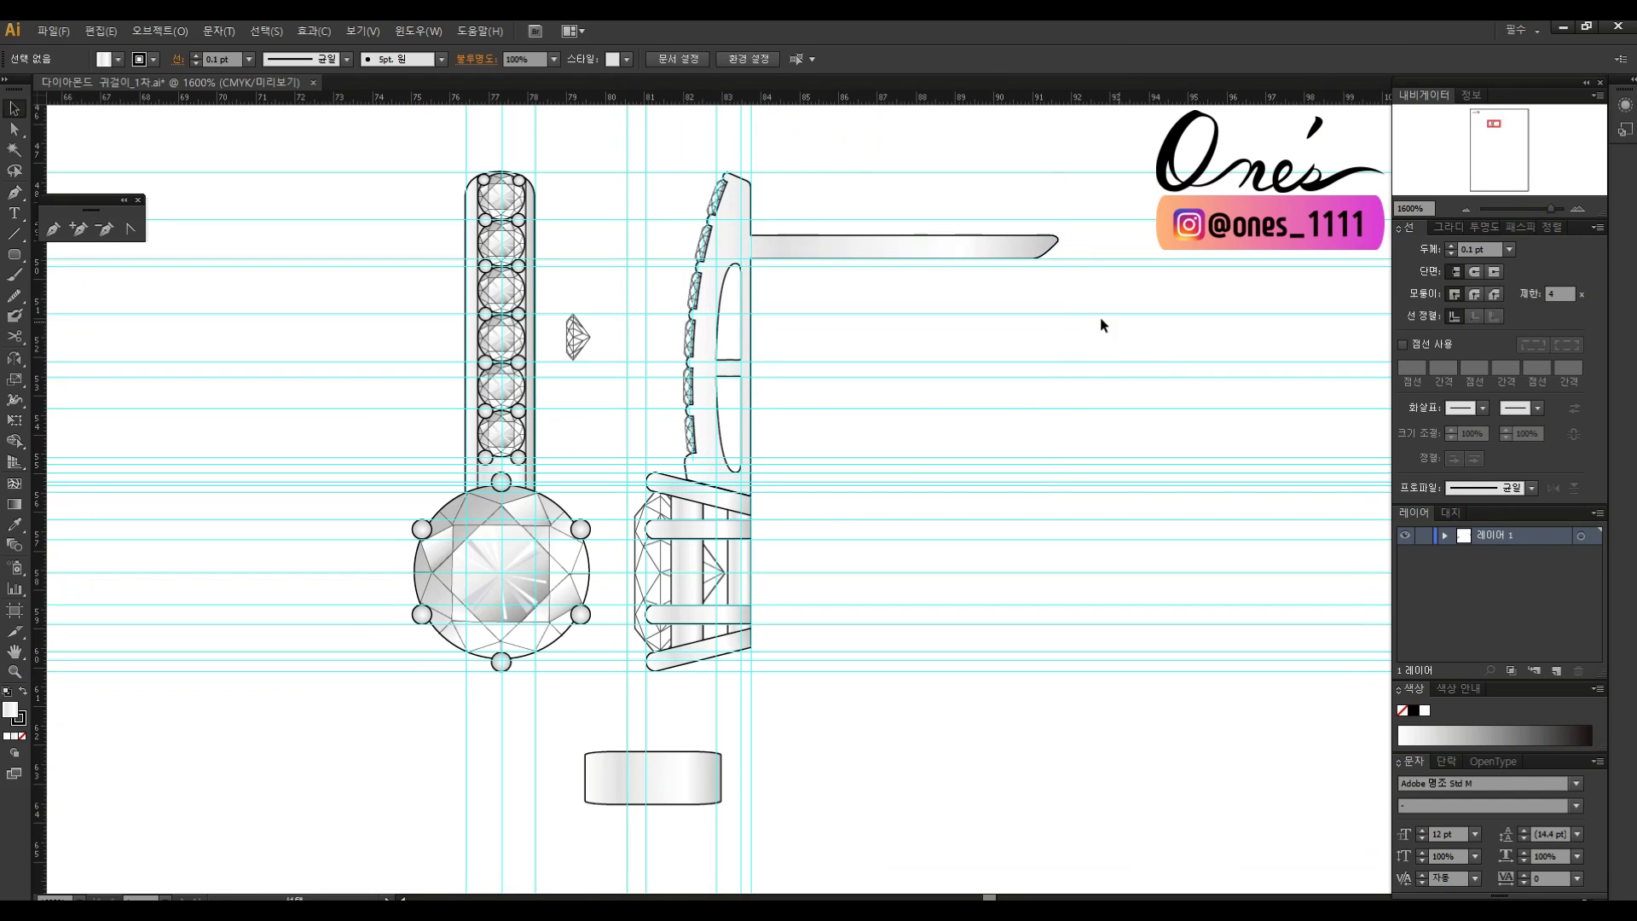
Unlock the guides, delete all horizontal guides and lock the remaining ones again.
left_click_drag(944, 452, 888, 452)
right_click(843, 477)
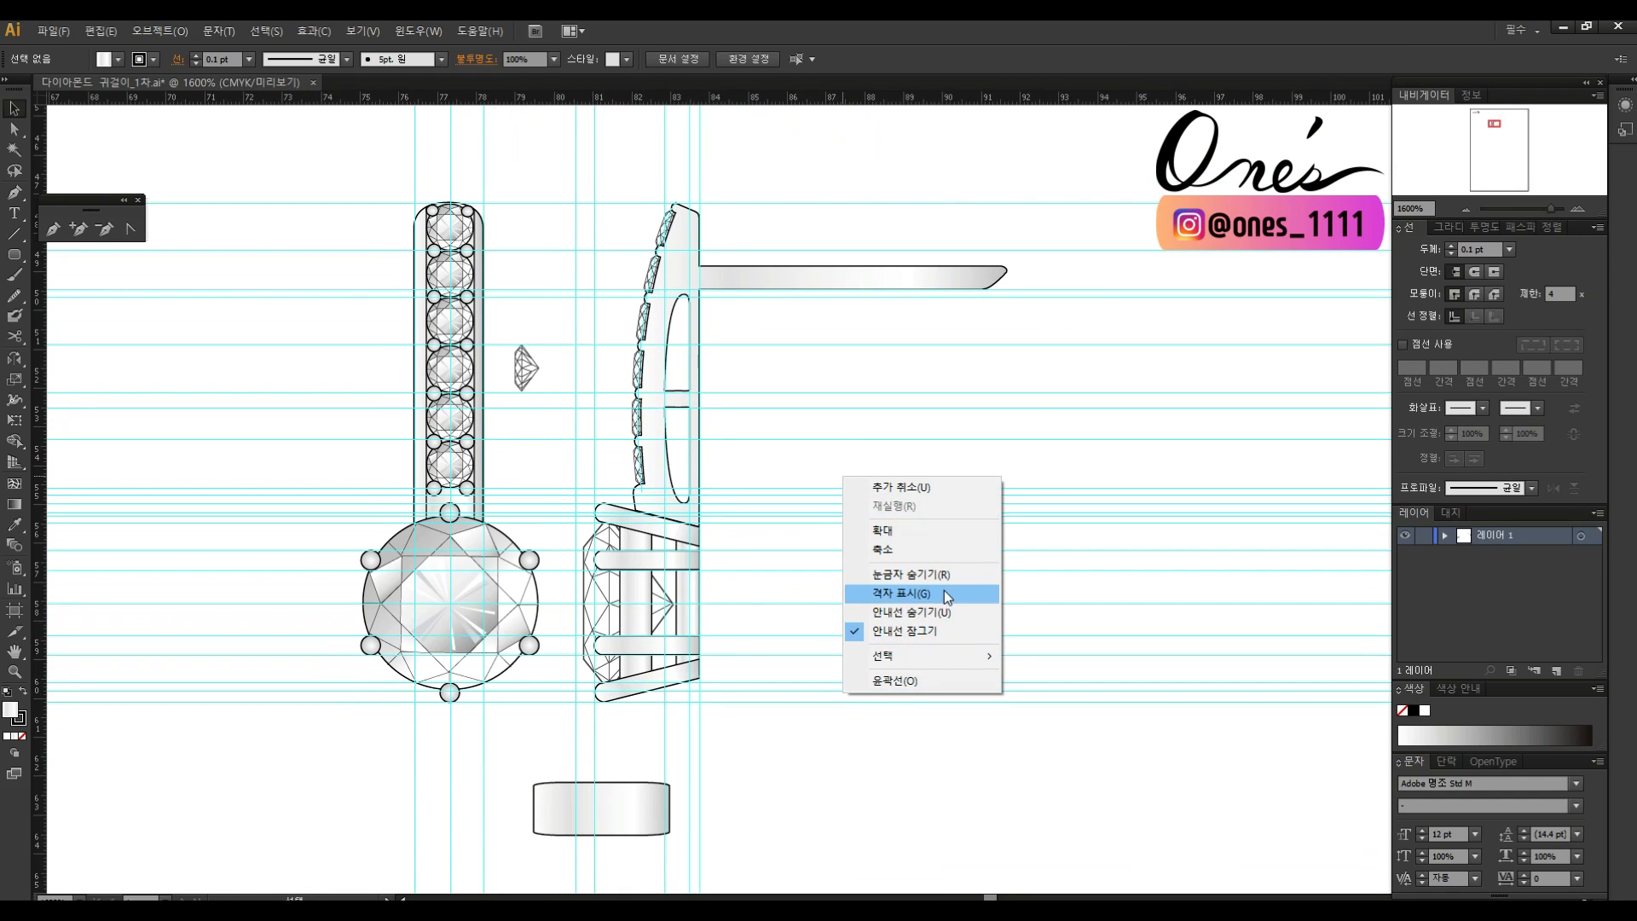
left_click(931, 631)
left_click_drag(1108, 160, 1169, 709)
key("Delete")
right_click(883, 451)
left_click(972, 606)
Place horizontal guides at the side view's lowest and highest edges and a vertical guide across the post at about 90.2 mm.
left_click_drag(858, 503, 921, 503)
key("ctrl+space")
left_click(844, 565)
left_click_drag(844, 565, 921, 520)
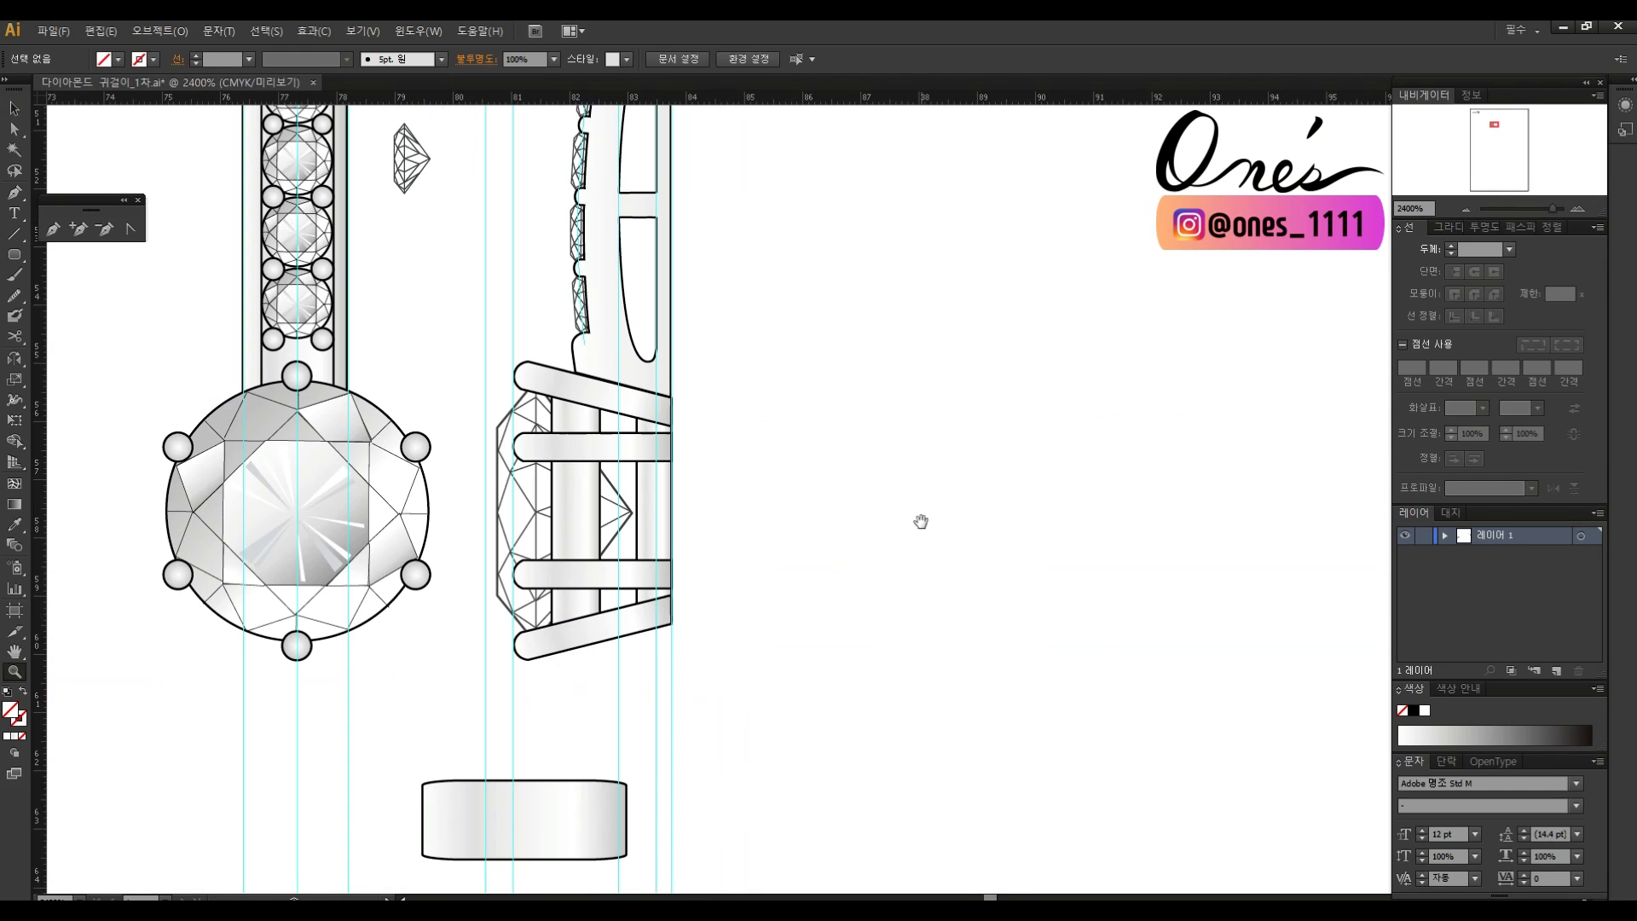
left_click_drag(740, 97, 708, 659)
left_click_drag(925, 348, 817, 582)
left_click_drag(40, 324, 936, 321)
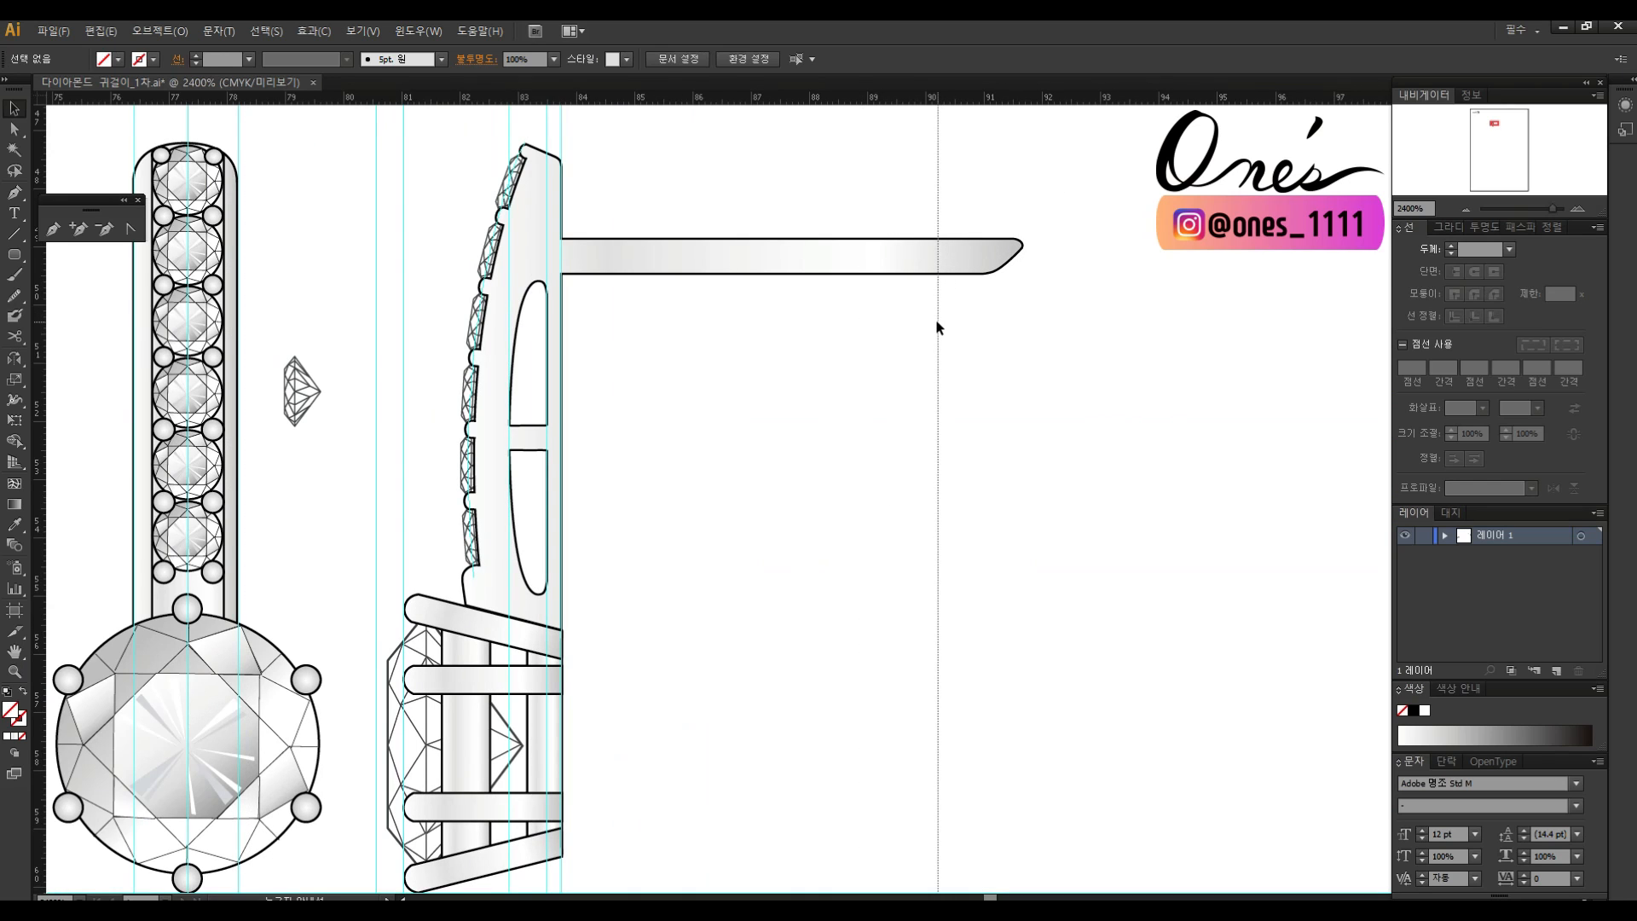
left_click_drag(779, 254, 779, 391)
left_click_drag(836, 108, 859, 276)
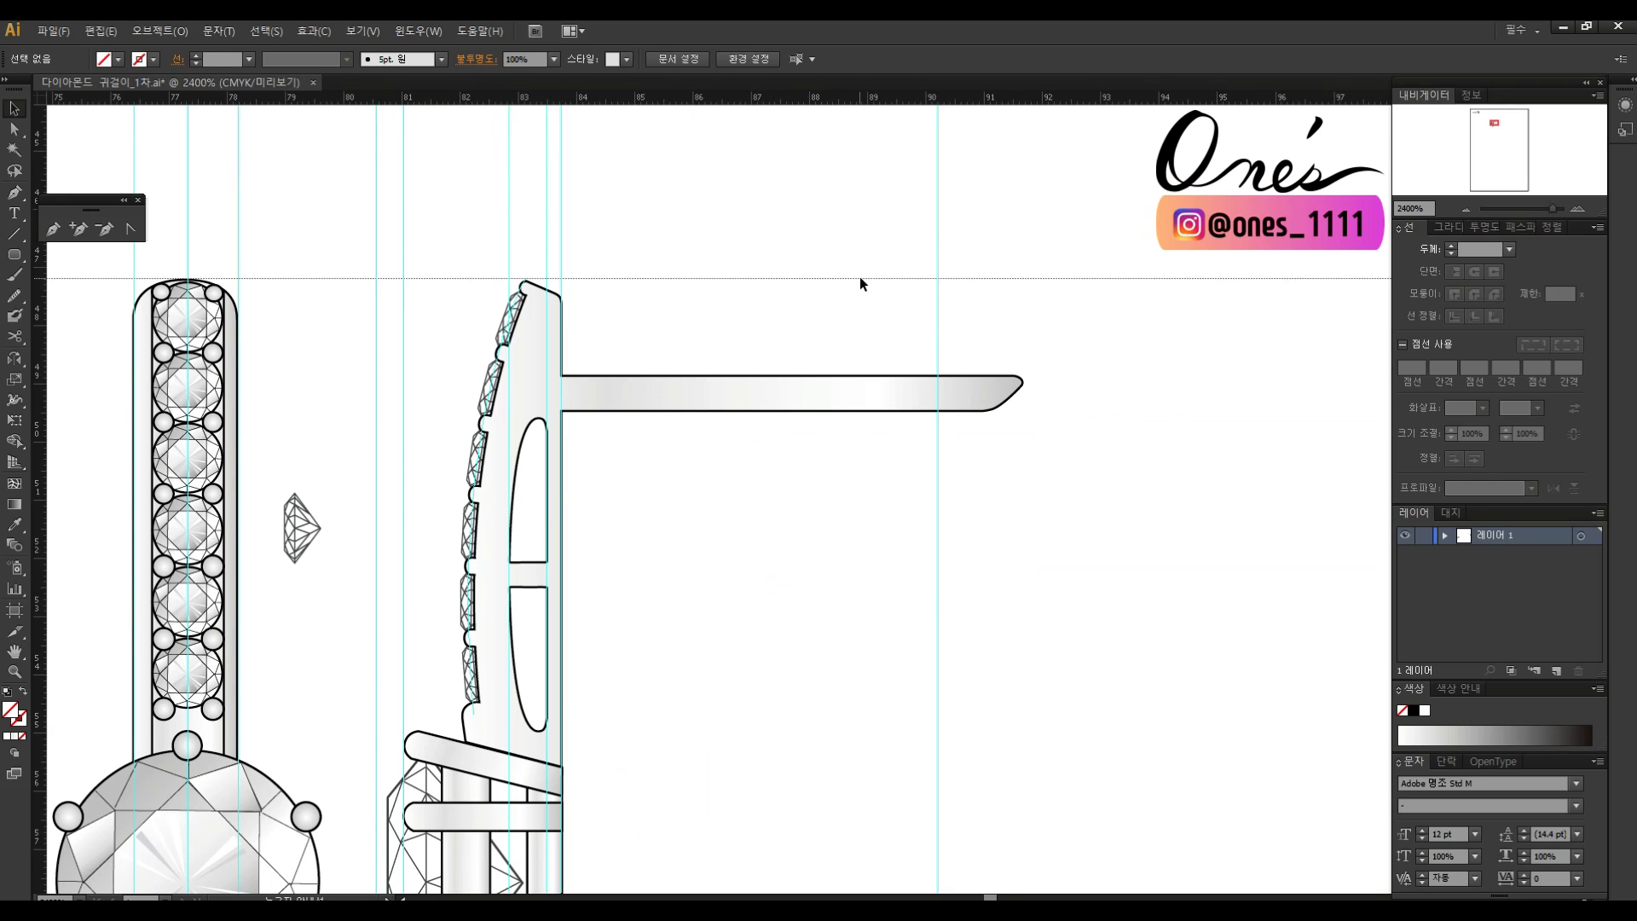
Add a second vertical guide at about 89.8 mm and a horizontal guide across the lower part of the main stone.
left_click_drag(887, 728, 914, 606)
left_click_drag(40, 386, 945, 234)
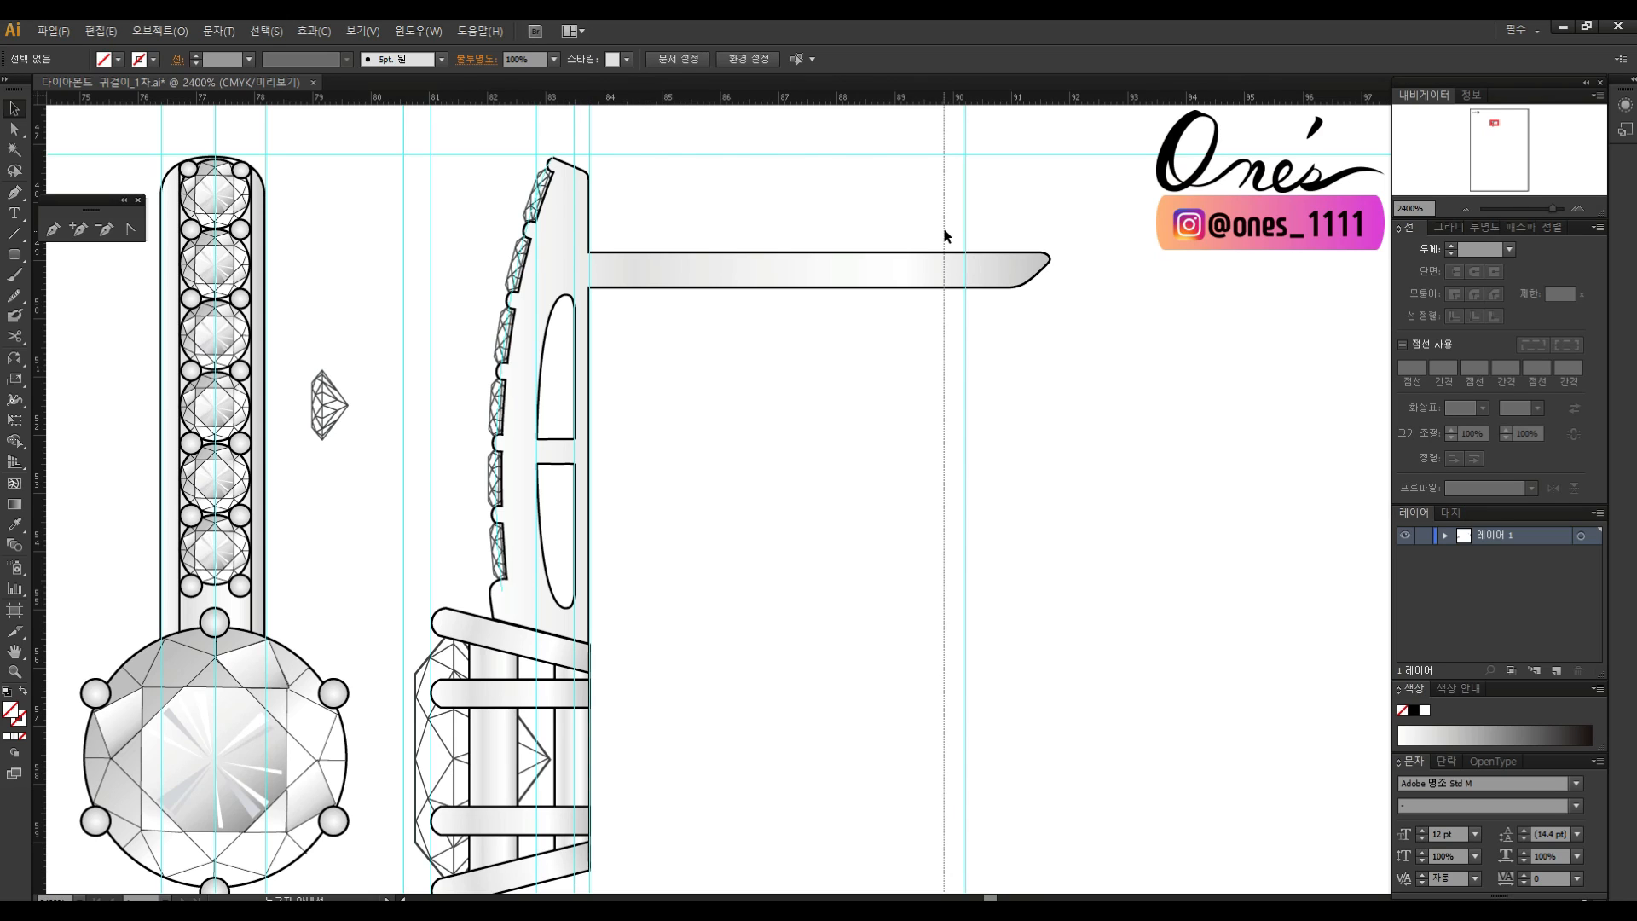
left_click_drag(805, 736, 928, 599)
left_click_drag(868, 99, 882, 700)
left_click_drag(902, 372, 875, 468)
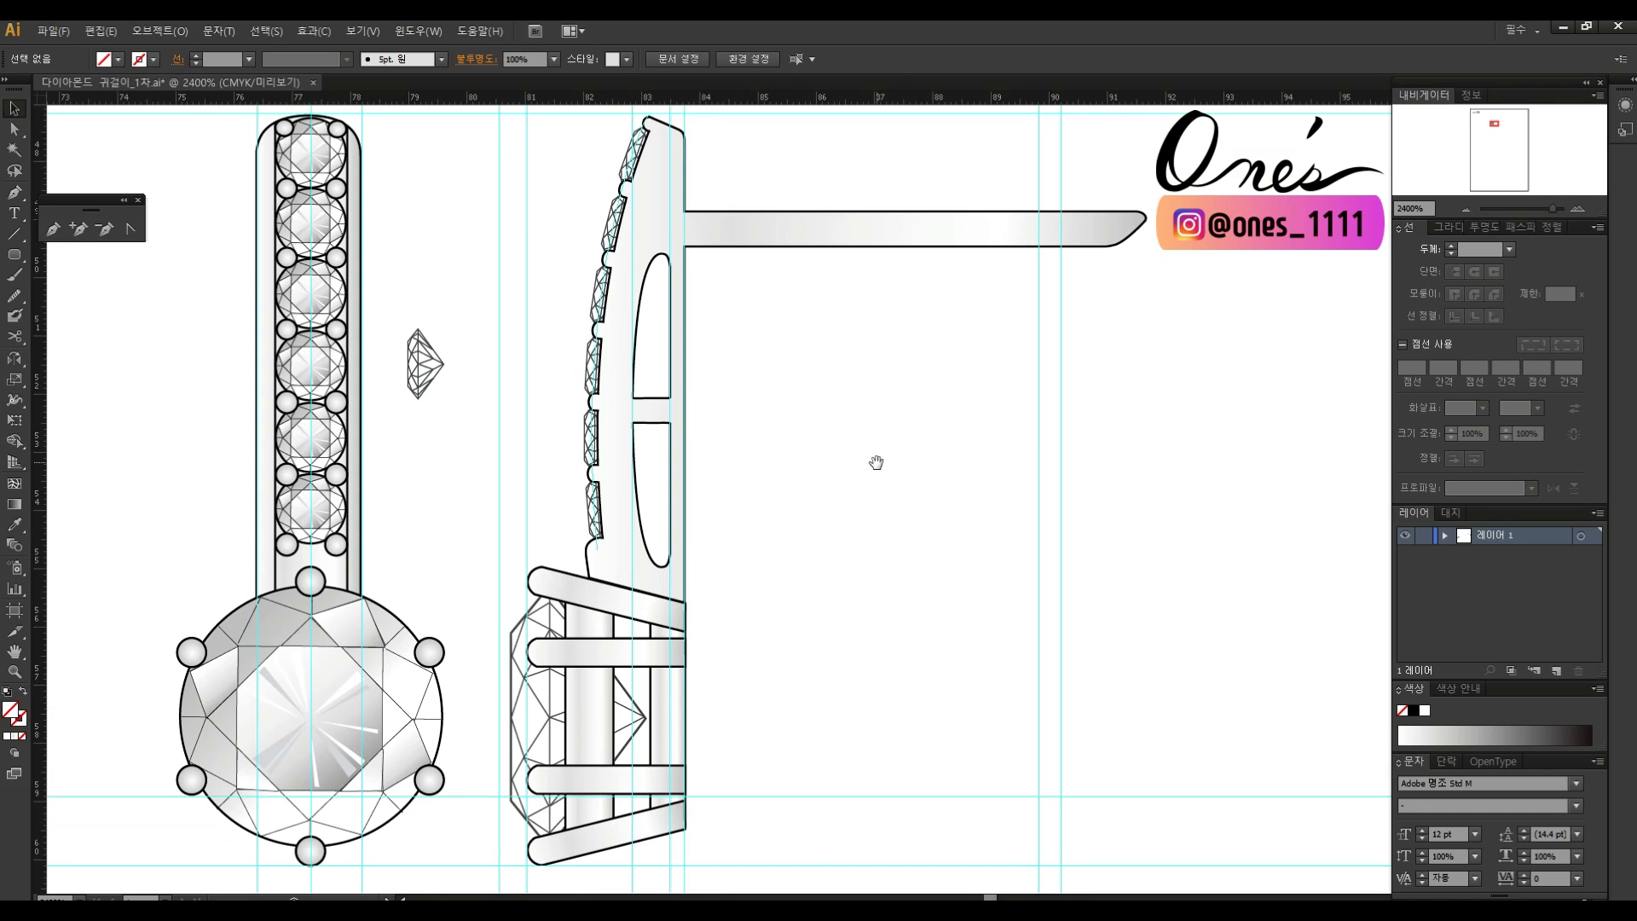
Draw the clasp's outer edge with the Pen tool along the 90.2 mm guide, curving toward the main stone at its lower end, without fill.
scroll(876, 468, "down", 1)
scroll(1031, 439, "up", 2)
left_click(1061, 167)
scroll(1092, 505, "down", 2)
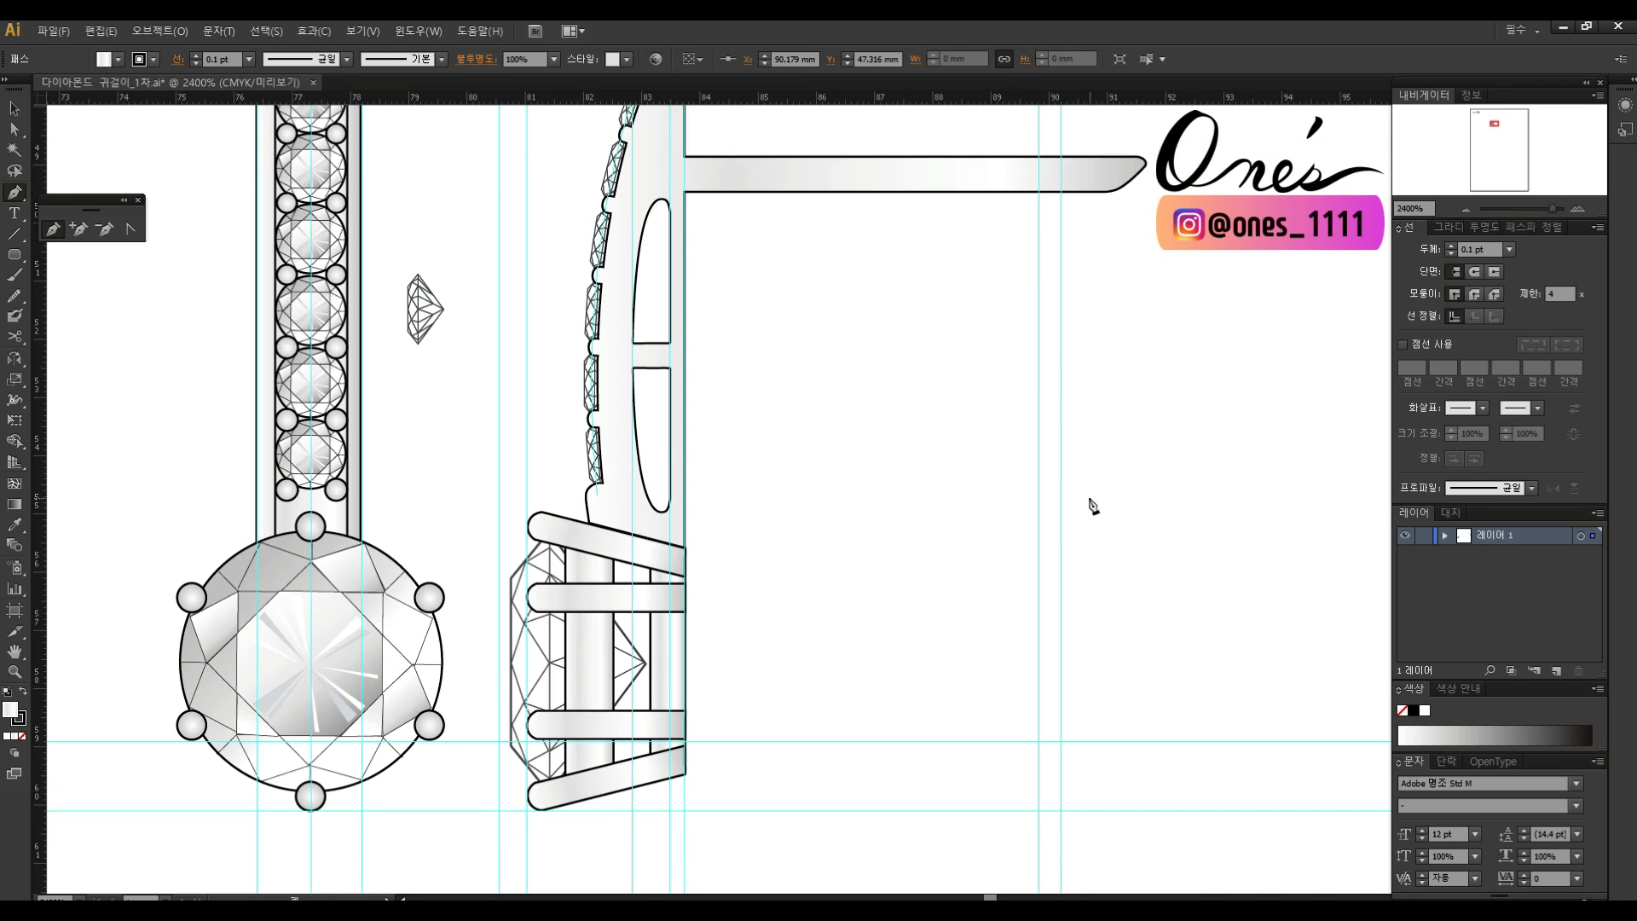
left_click(1062, 470)
scroll(1034, 648, "down", 3)
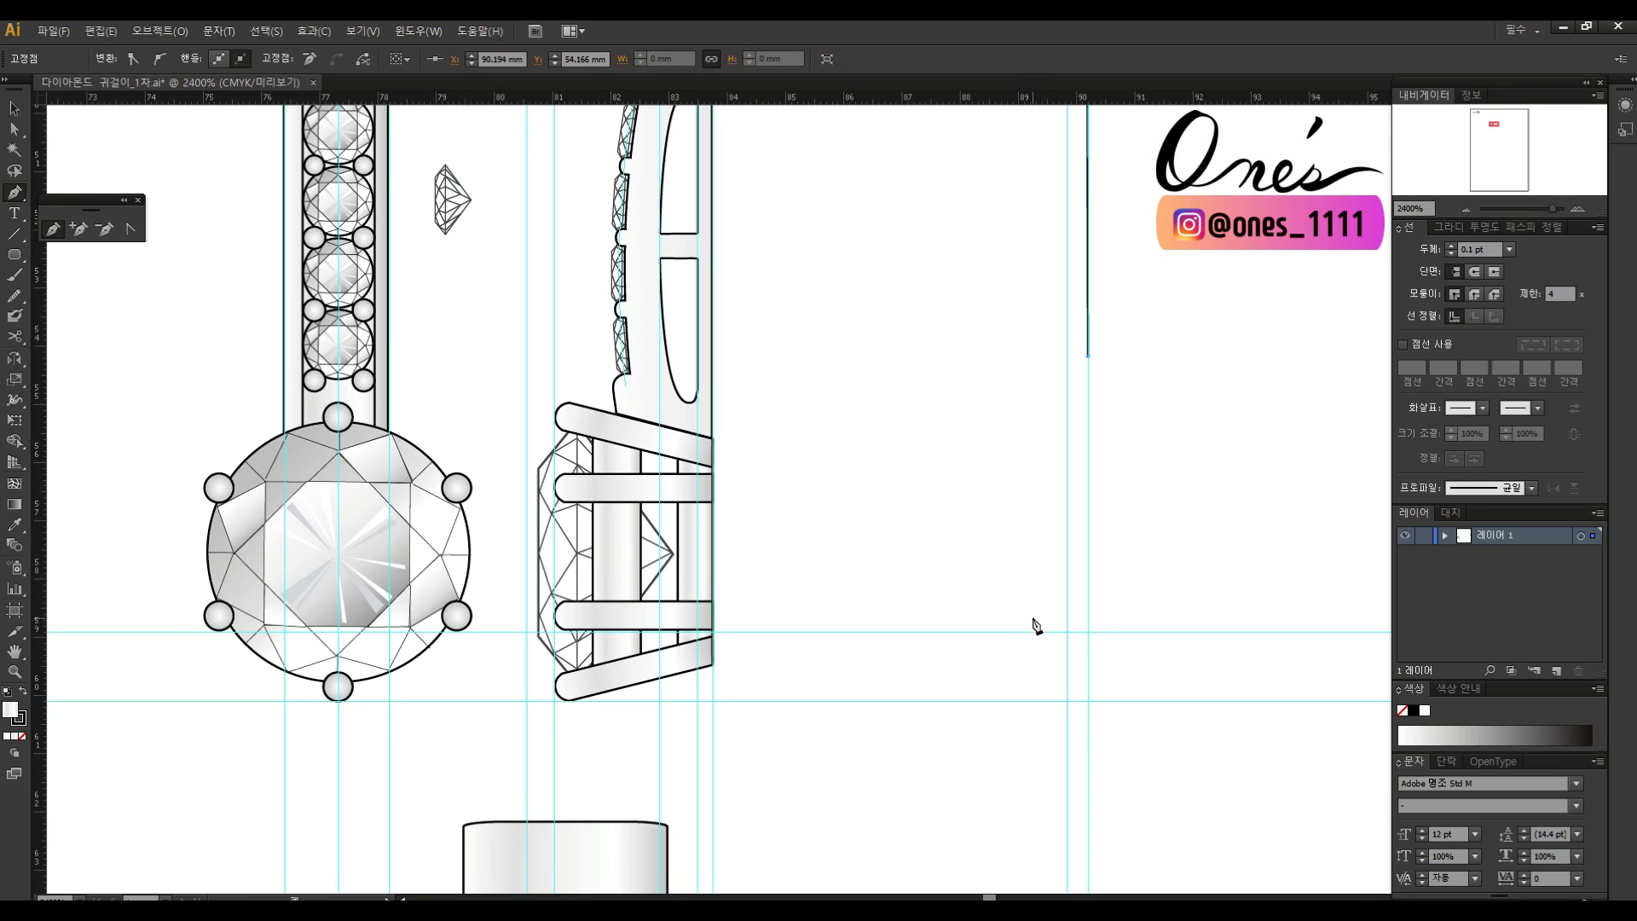
left_click_drag(1004, 645, 961, 699)
mouse_move(937, 665)
left_mouse_down()
mouse_move(1021, 621)
mouse_move(964, 669)
left_mouse_up()
left_click(22, 735)
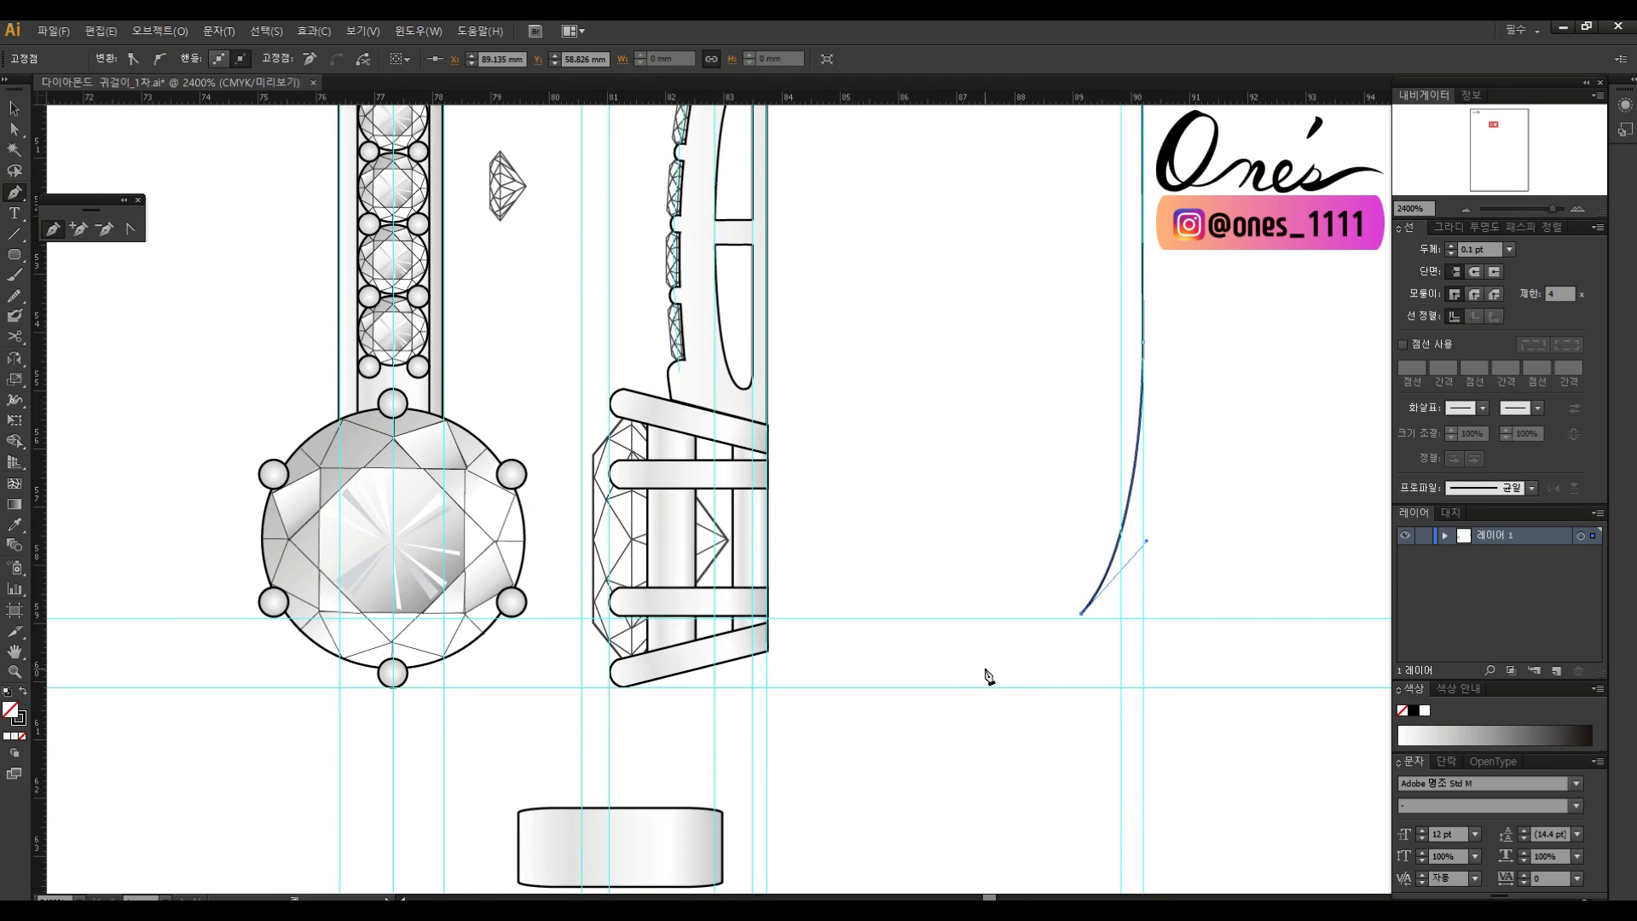
Draw the clasp's inner edge along the 89.8 mm guide and close the outline with a rounded upper end.
left_click_drag(989, 676, 950, 687)
left_click_drag(1037, 559, 1060, 542)
left_click_drag(1123, 307, 1082, 291)
left_click_drag(1117, 171, 1077, 472)
left_click(1038, 369)
left_click_drag(1060, 368, 1070, 385)
Move the anchor points of the clasp's lower end to extend its curve toward the main stone.
key("a")
left_click(1083, 553)
left_click_drag(1086, 834, 1195, 381)
left_click_drag(1110, 649, 1022, 683)
left_click(1021, 688)
left_click_drag(1122, 627, 1115, 619)
Add an anchor point on the clasp's lower curve and reshape the bend around it.
key("plus")
left_click(1163, 513)
key("a")
left_click_drag(1164, 513, 1210, 540)
left_click(1225, 500)
left_click(1144, 623)
left_click_drag(1144, 623, 1076, 604)
left_click(1044, 619)
left_click_drag(1084, 548, 1165, 439)
Add anchor points at the upper corner of the clasp's lower tip and round that corner.
key("plus")
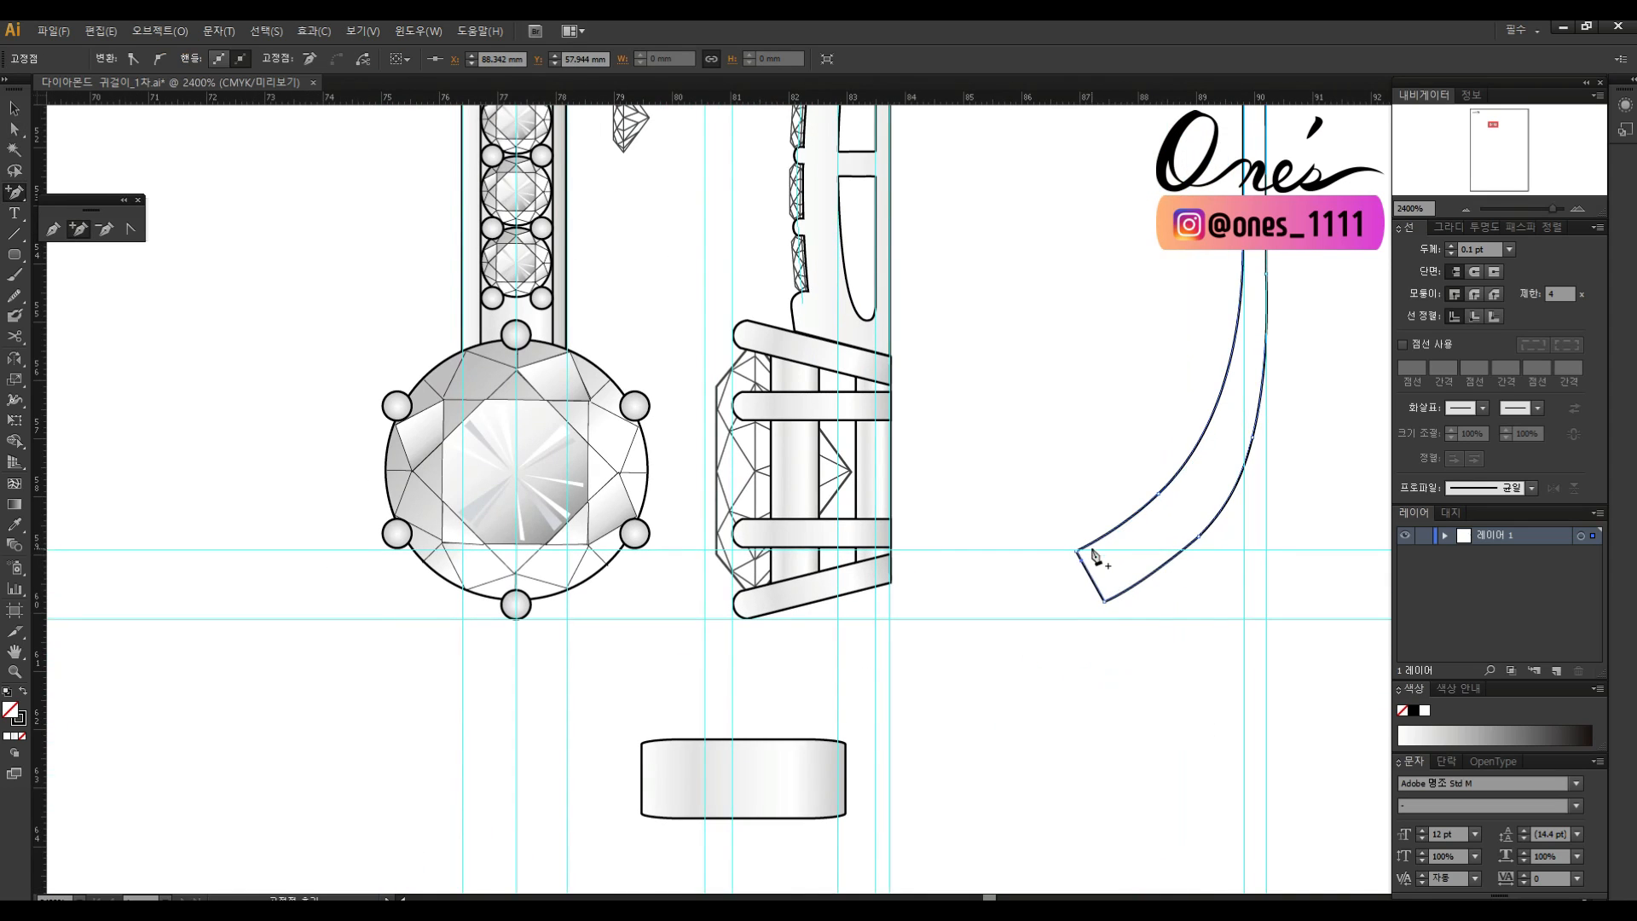
mouse_move(1076, 551)
left_mouse_down()
mouse_move(1093, 536)
mouse_move(1085, 567)
left_mouse_up()
key("ctrl+z")
left_click_drag(1081, 549, 1103, 548)
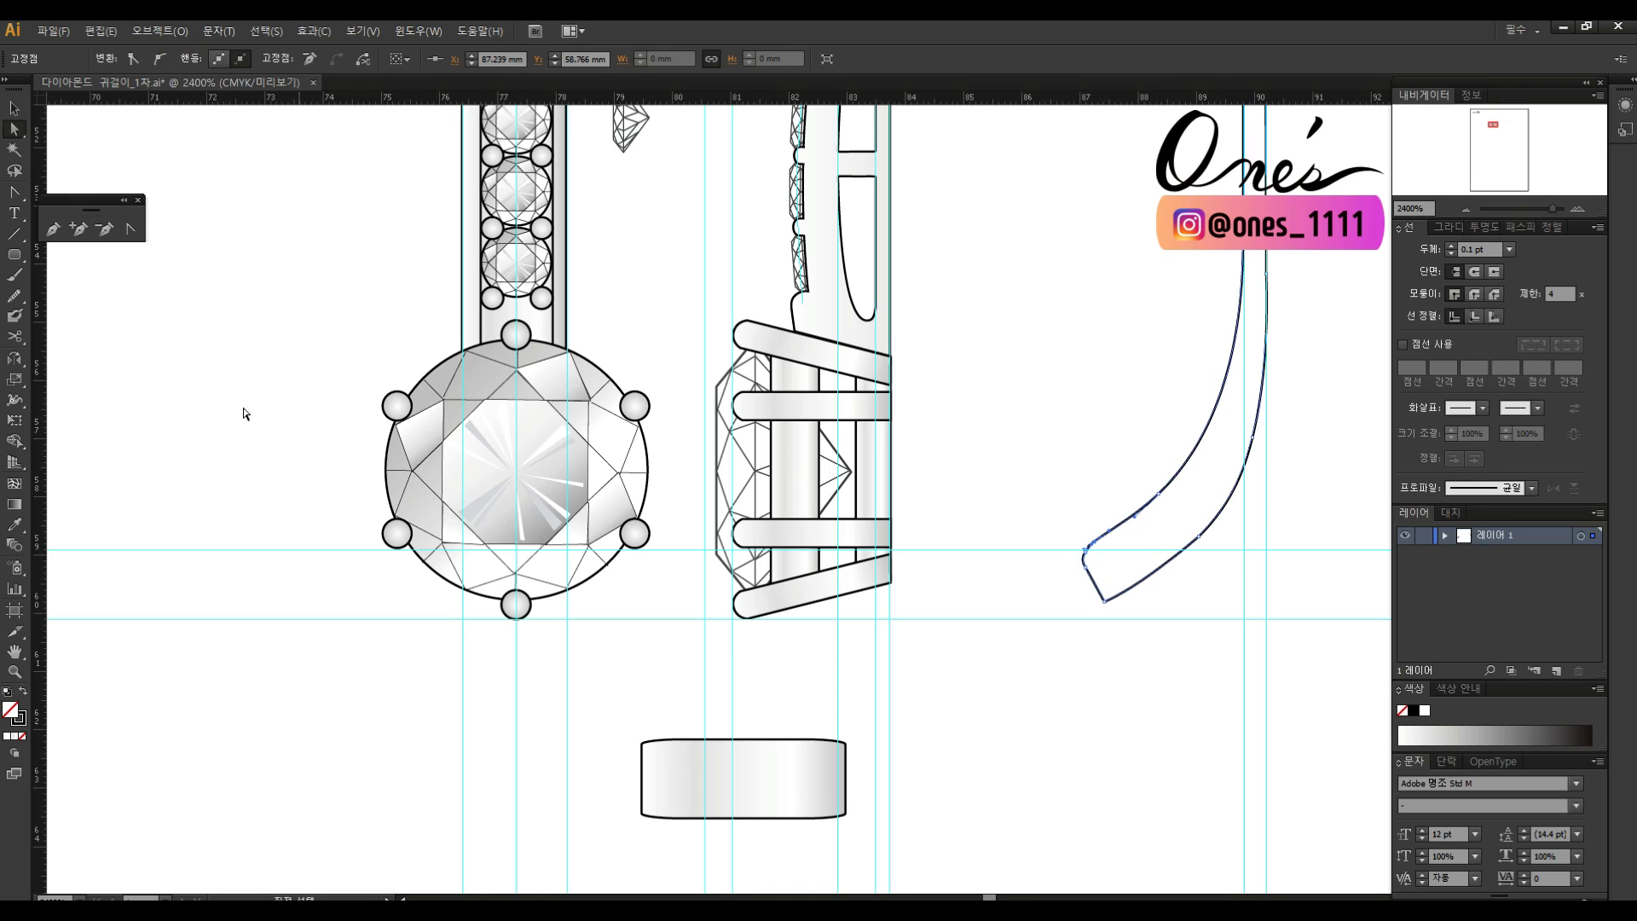
key("a")
left_click(1045, 558)
left_click(1085, 549)
left_click(1130, 544)
left_click_drag(1209, 490, 1168, 559)
Smooth the clasp's lower outer curve by adjusting its anchor points and handles.
left_click_drag(1175, 537, 1214, 563)
left_click(1157, 605)
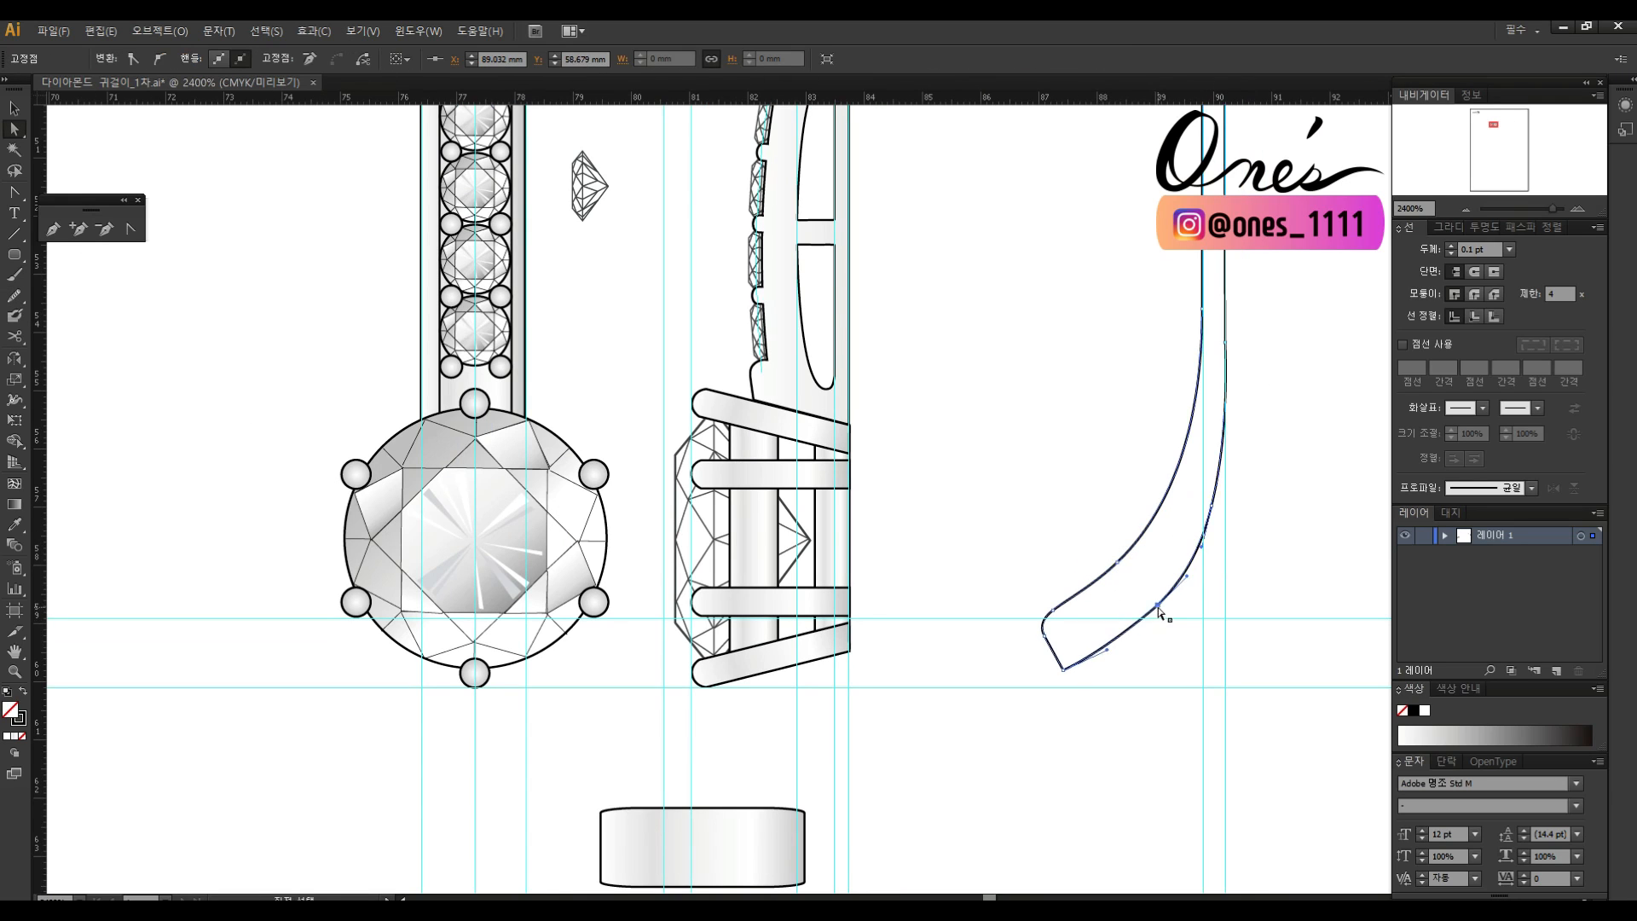
mouse_move(1108, 643)
left_mouse_down()
mouse_move(1207, 583)
mouse_move(1117, 665)
left_mouse_up()
key("a")
left_click(1289, 435)
left_click(1144, 663)
left_click(1158, 680)
left_click_drag(1171, 405, 1144, 528)
left_click_drag(1144, 528, 1162, 582)
left_click(1101, 693)
left_click_drag(985, 704, 1056, 735)
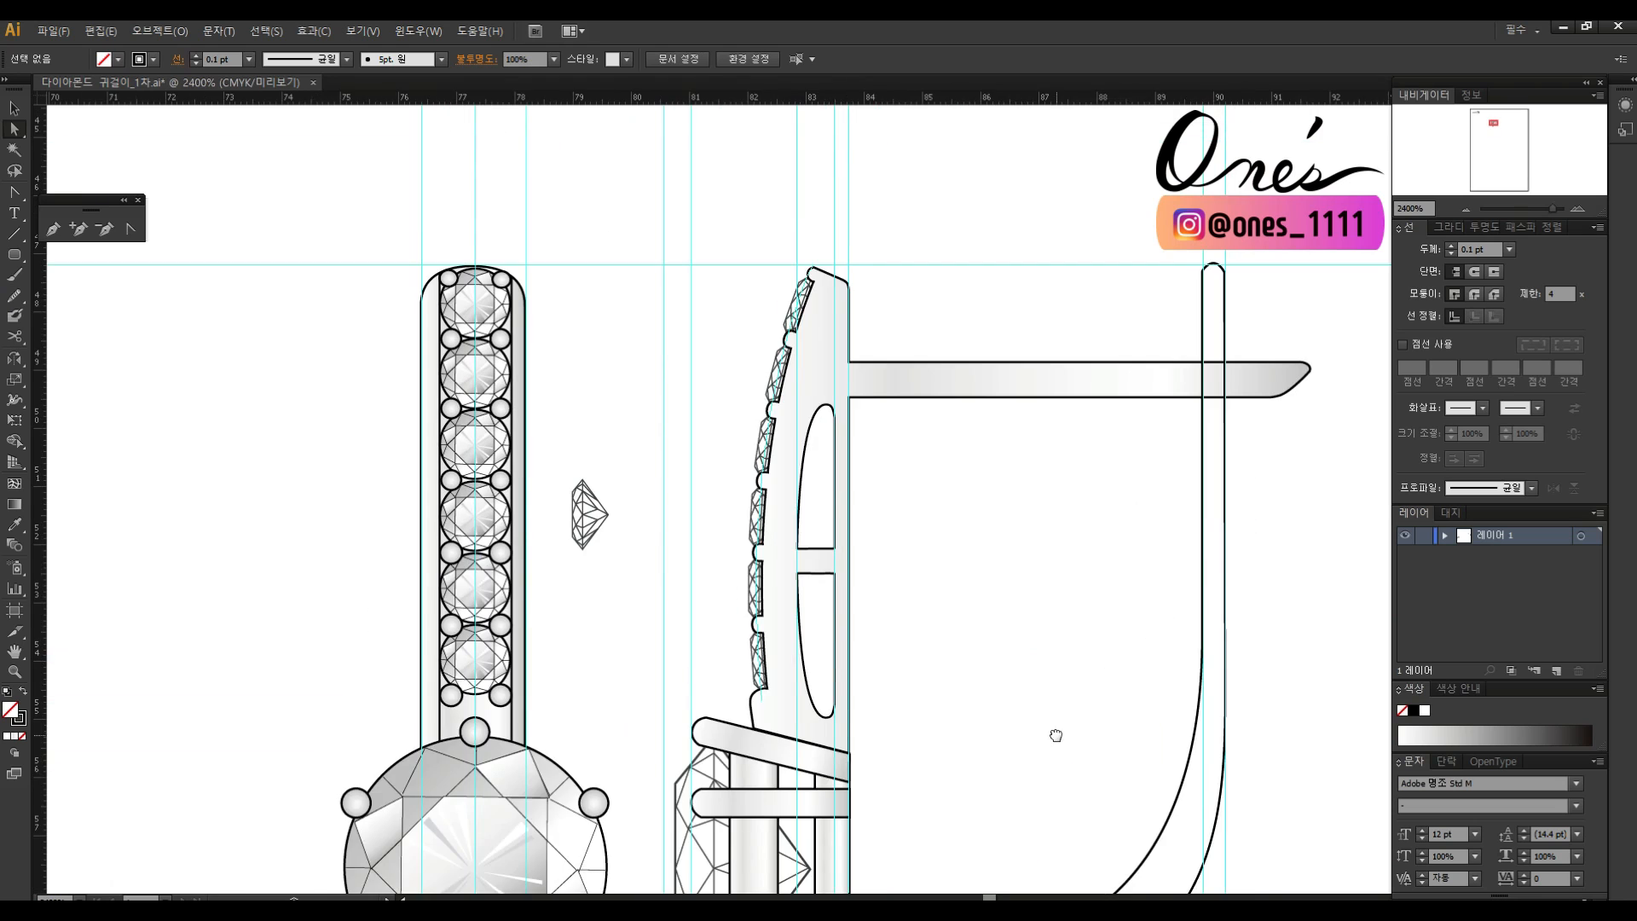
Move the small circle out of the clasp's lower end into the empty area below the prong setting.
left_click_drag(1032, 798, 1072, 568)
left_click_drag(15, 254, 70, 299)
left_click_drag(1039, 656, 958, 445)
left_click_drag(1073, 572, 1098, 598)
key("v")
left_click(945, 520)
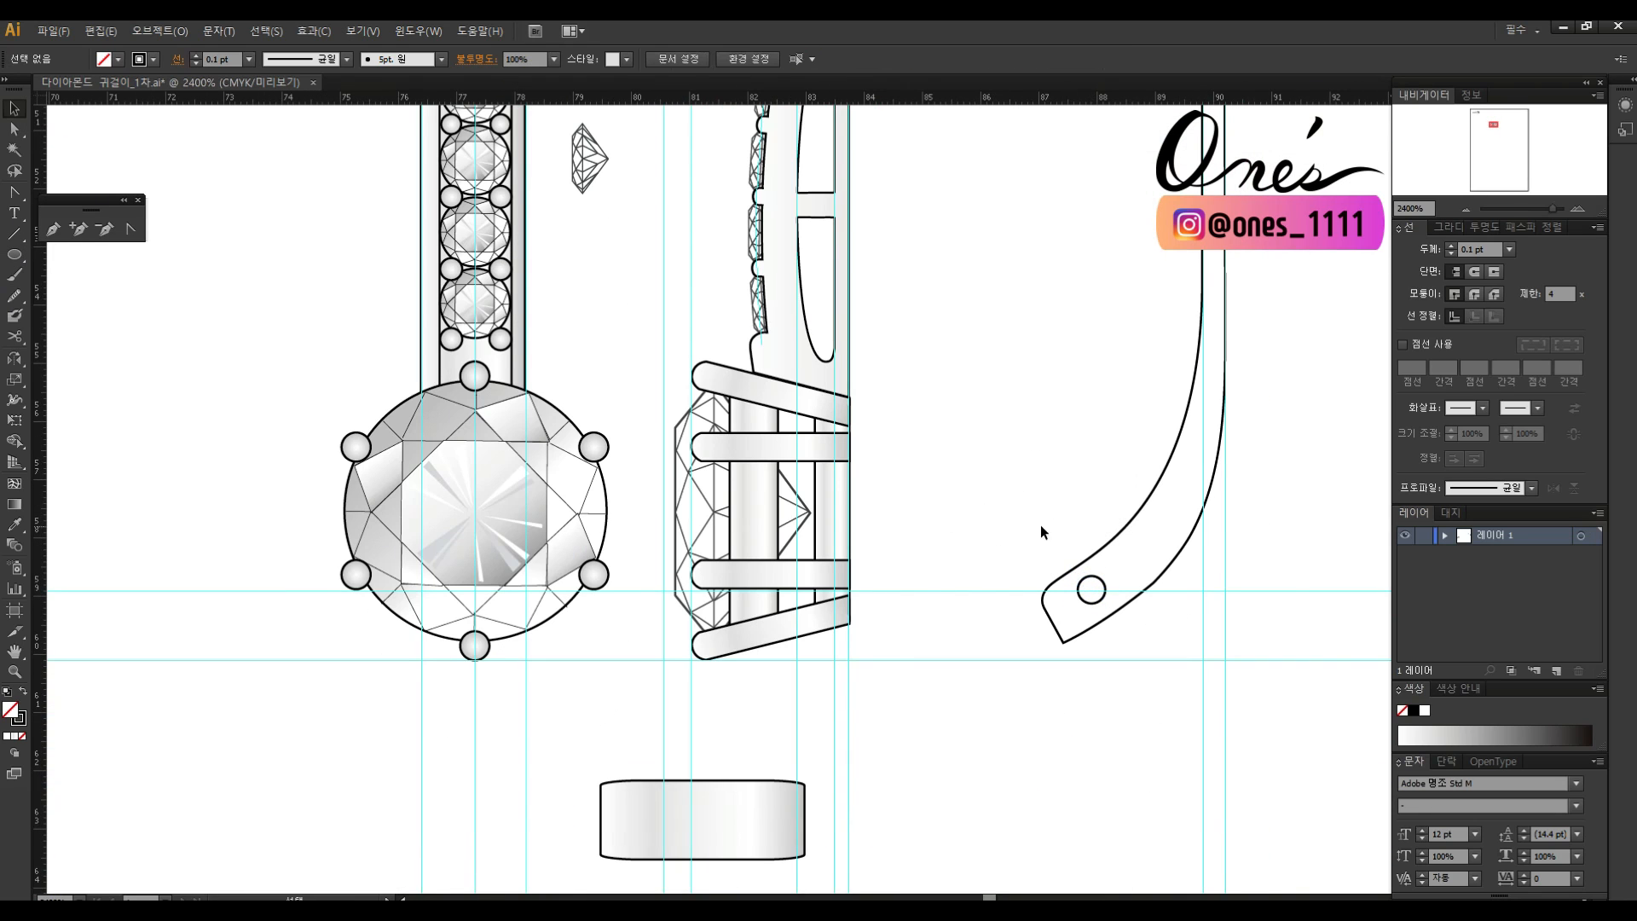
scroll(1051, 523, "left", 1)
left_click_drag(1041, 589, 1001, 713)
left_click_drag(1108, 723, 811, 862)
left_click(1085, 654)
left_click_drag(1084, 654, 1097, 531)
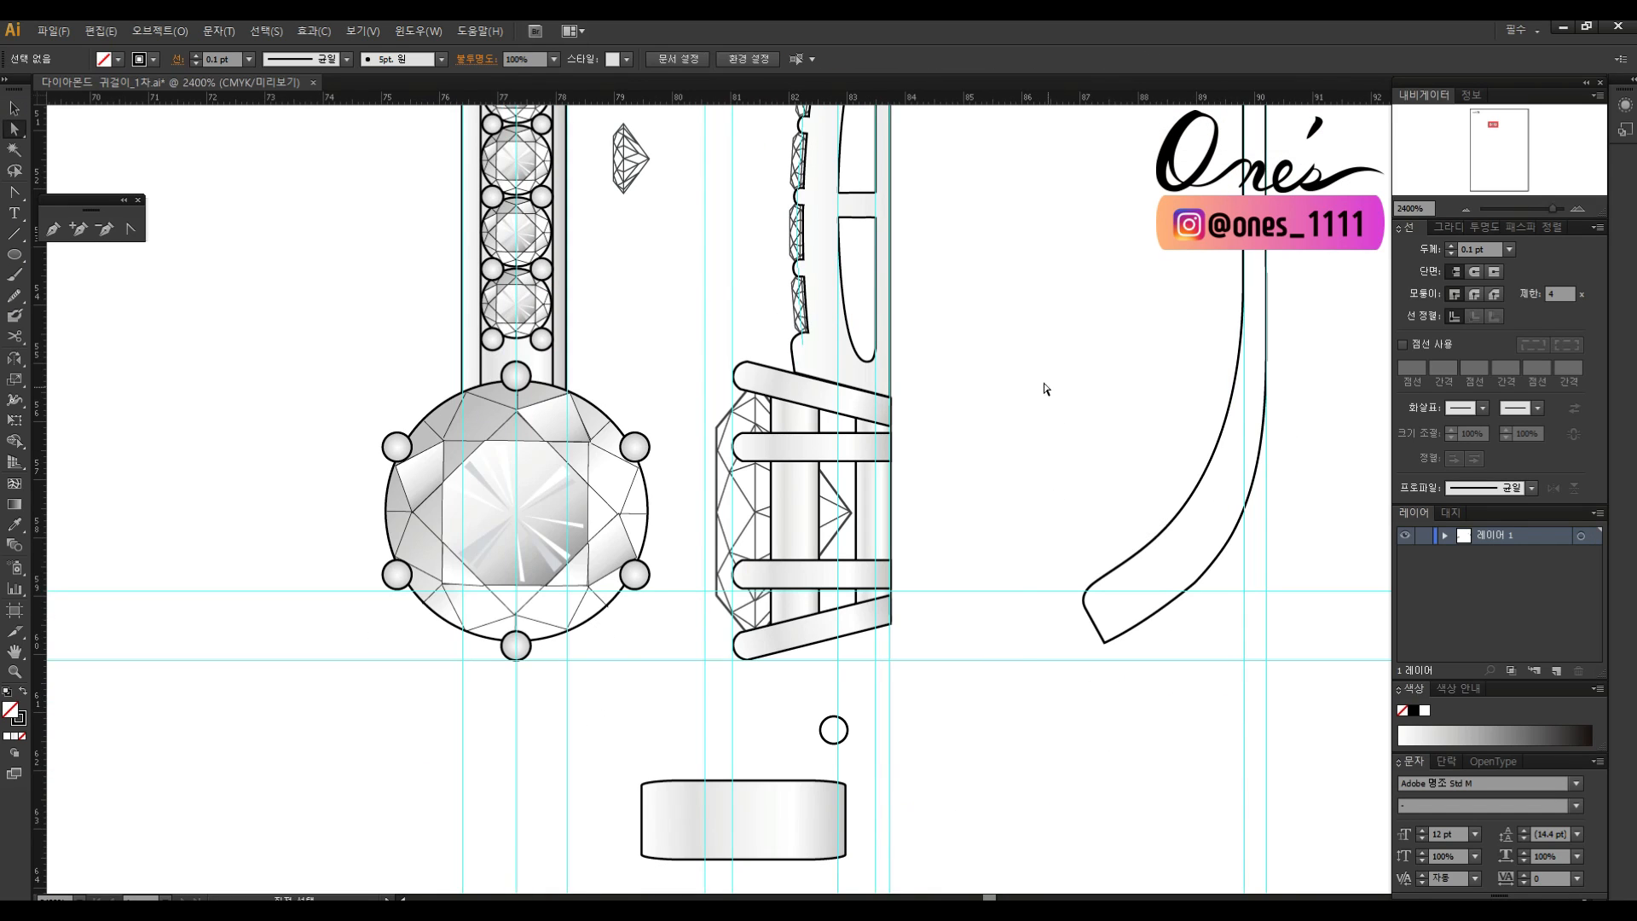
Reshape the clasp's lower outer curve by adjusting the direction handles around its bend.
left_click(1240, 533)
left_click_drag(1106, 646, 1168, 613)
scroll(1209, 639, "up", 3)
scroll(1209, 639, "right", 1)
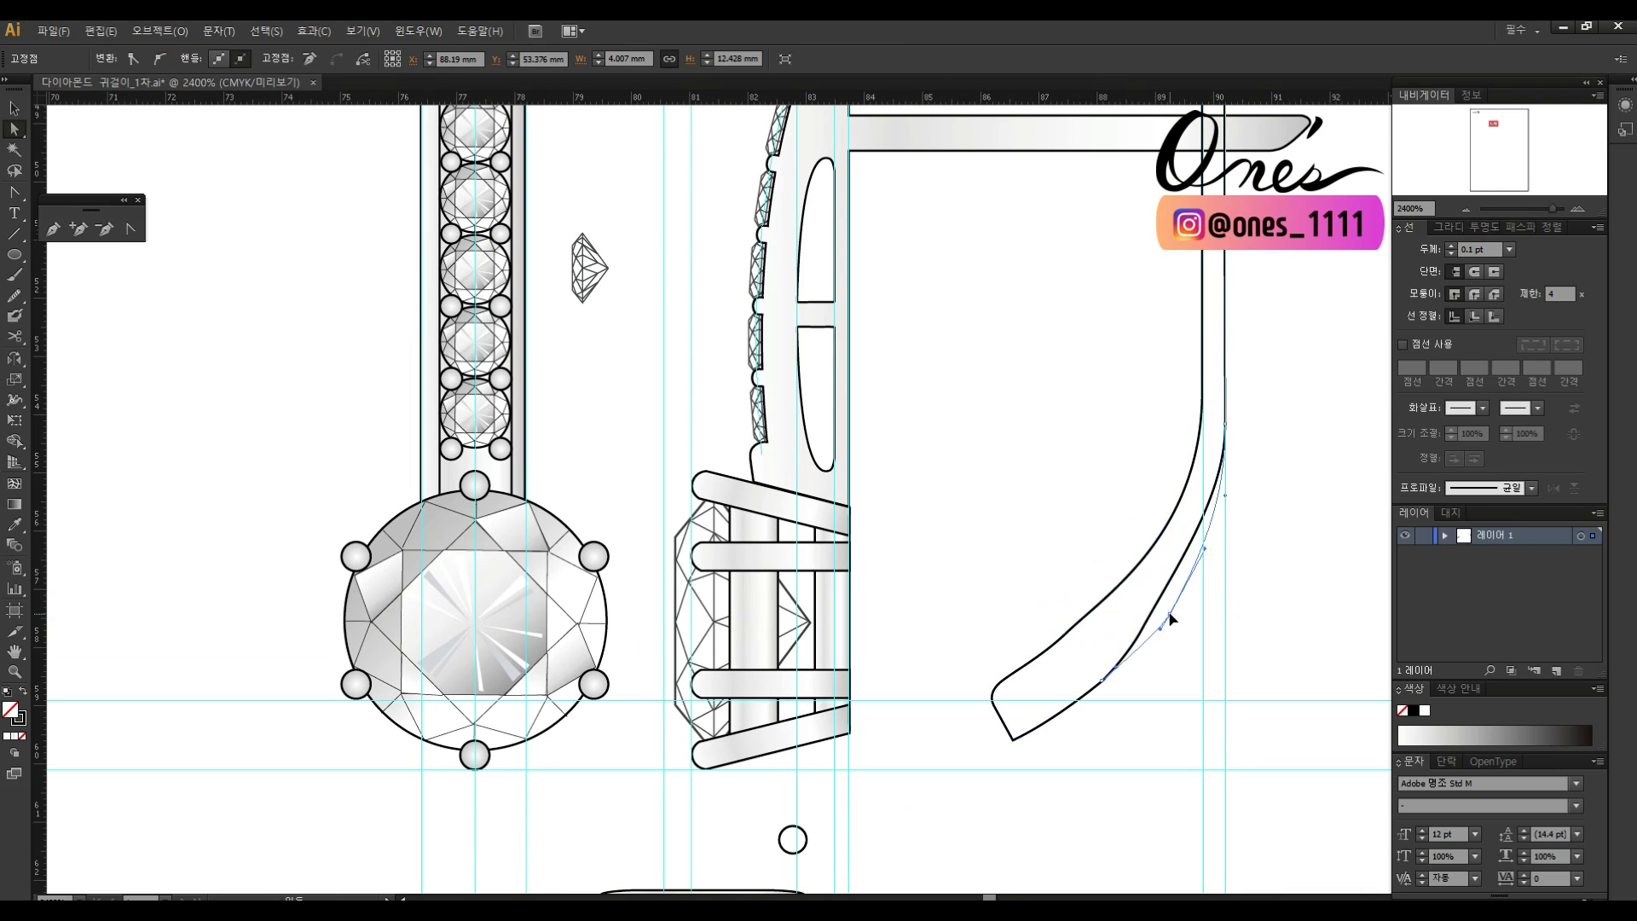
left_click_drag(1205, 546, 1208, 555)
mouse_move(1162, 627)
left_mouse_down()
mouse_move(1140, 674)
mouse_move(1101, 689)
mouse_move(1165, 627)
left_mouse_up()
Adjust the anchor points along the clasp's inner curve to smooth its bend.
left_click(1240, 537)
left_click(1178, 608)
left_click_drag(1249, 523, 1162, 565)
left_click(1143, 620)
left_click(1095, 640)
mouse_move(1052, 673)
left_mouse_down()
mouse_move(1091, 649)
mouse_move(1097, 551)
mouse_move(1055, 662)
left_mouse_up()
left_click(1082, 626)
left_click(1161, 485)
left_click(1151, 573)
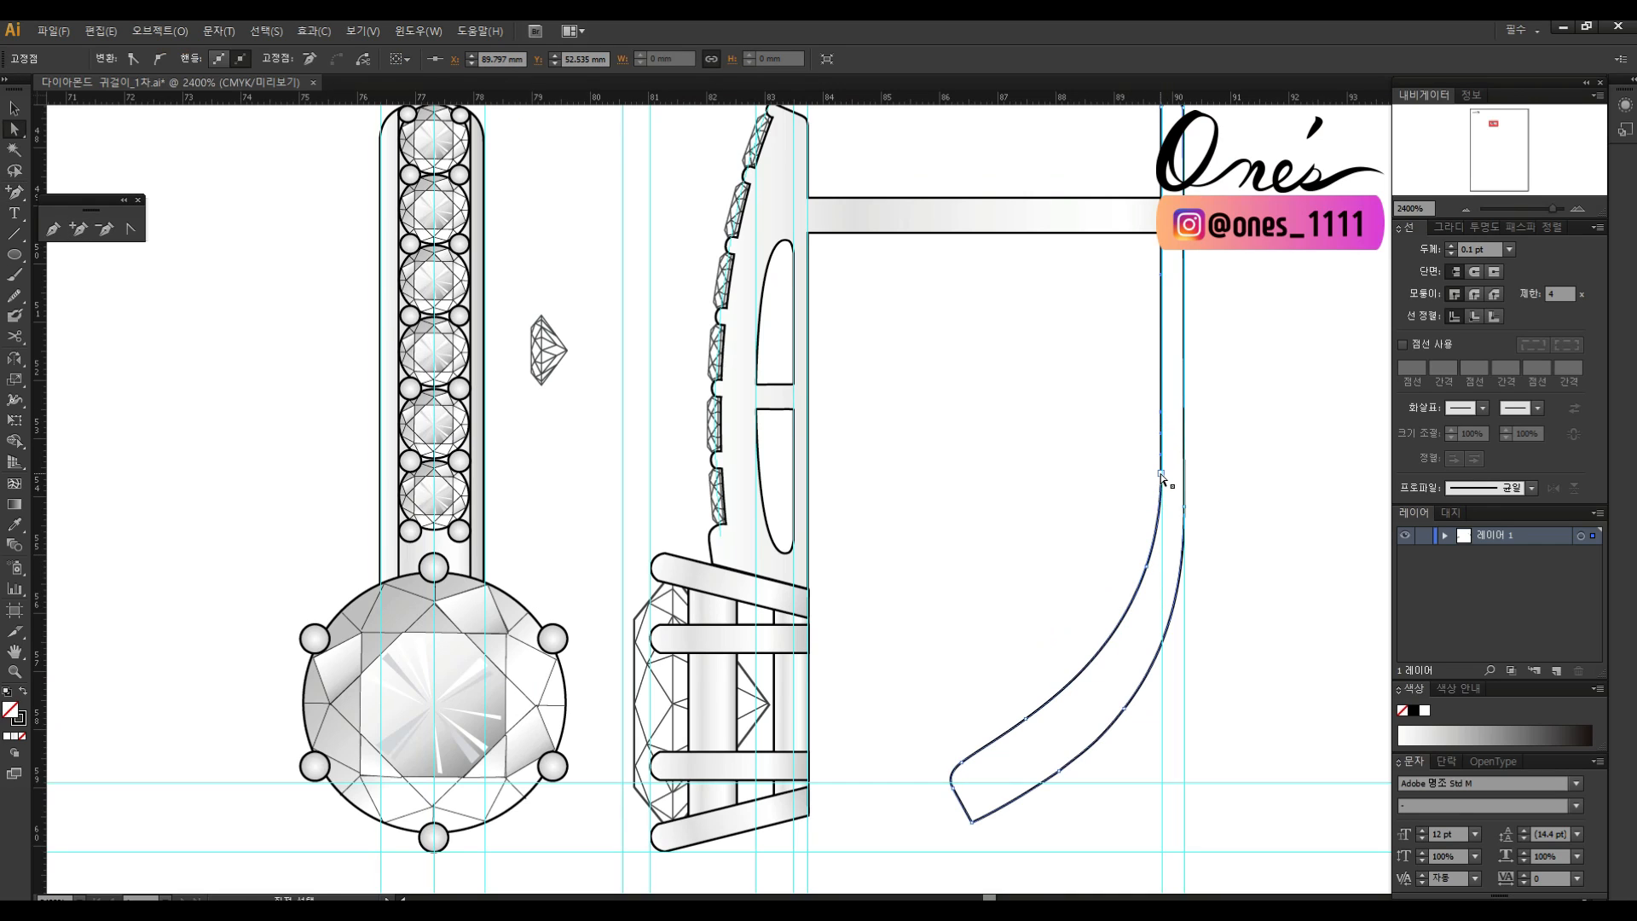
Refine the clasp's outer bend so its width stays even down to the lower tip.
left_click(1045, 631)
left_click_drag(1034, 636, 1061, 527)
left_click(1163, 584)
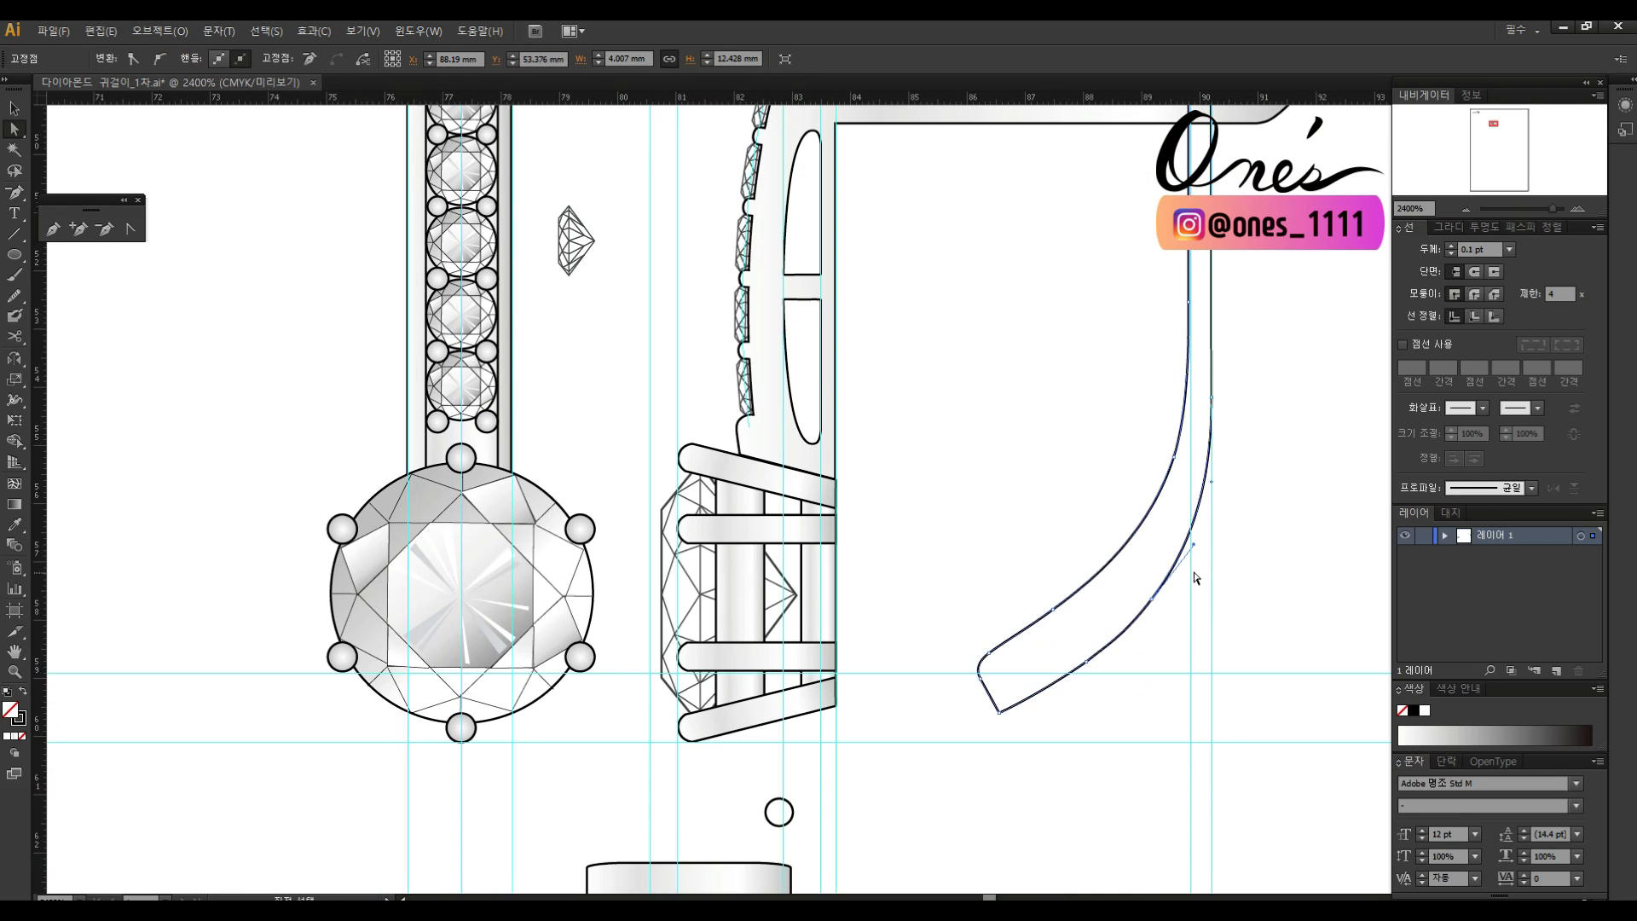
left_click(1150, 608)
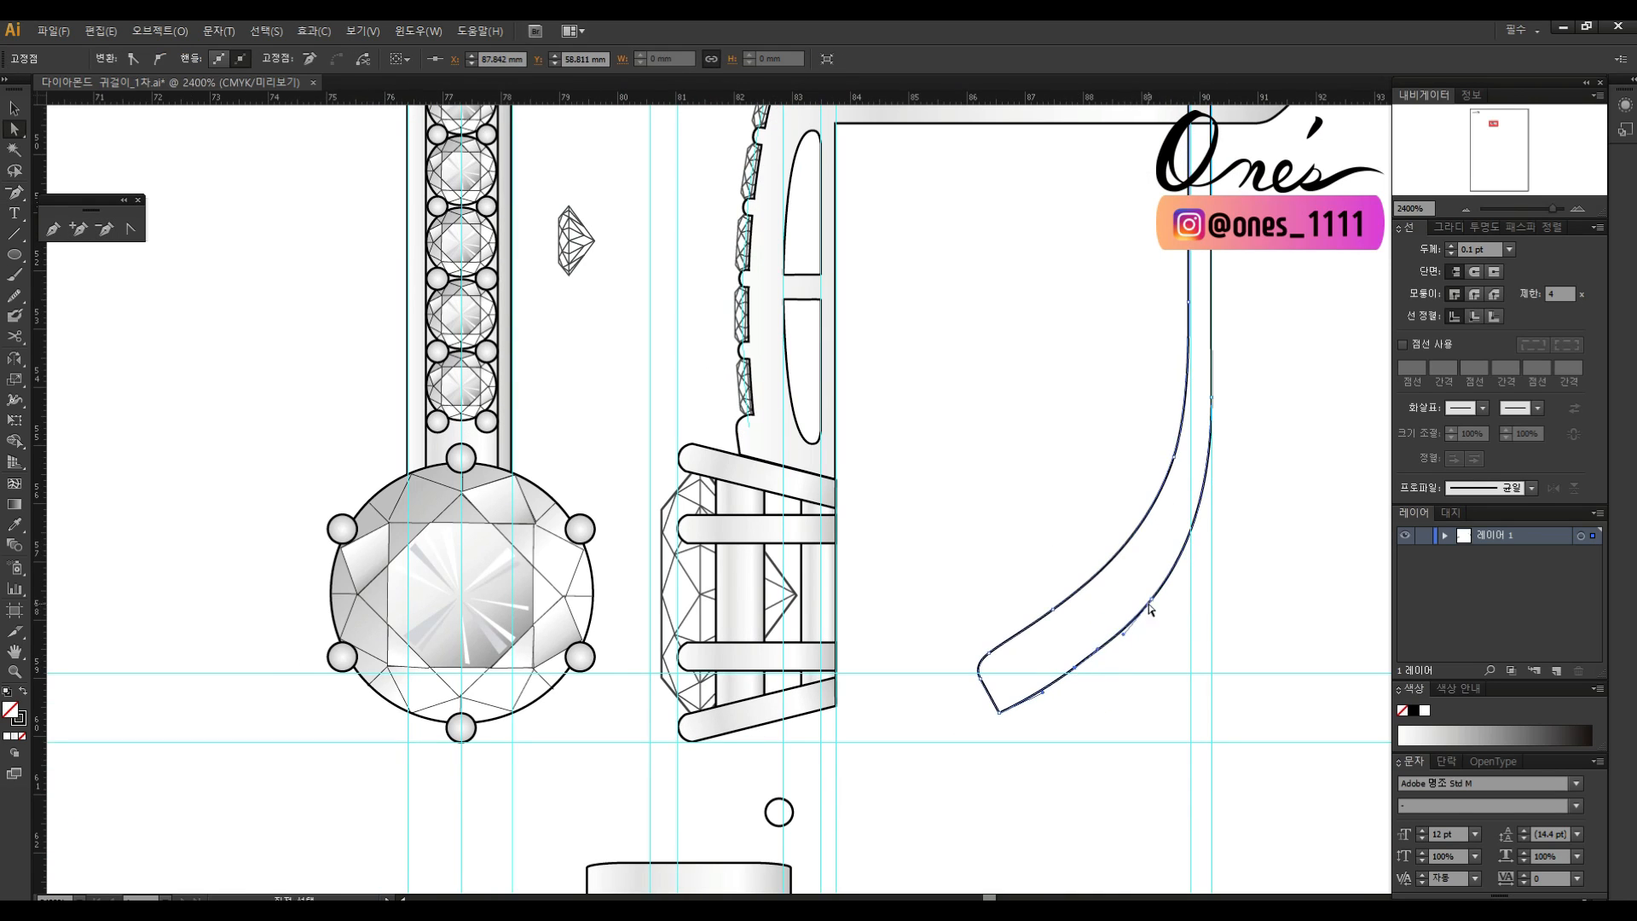
left_click(1152, 600)
left_click(1127, 698)
left_click_drag(1191, 346, 1273, 345)
left_click_drag(1012, 671, 1011, 616)
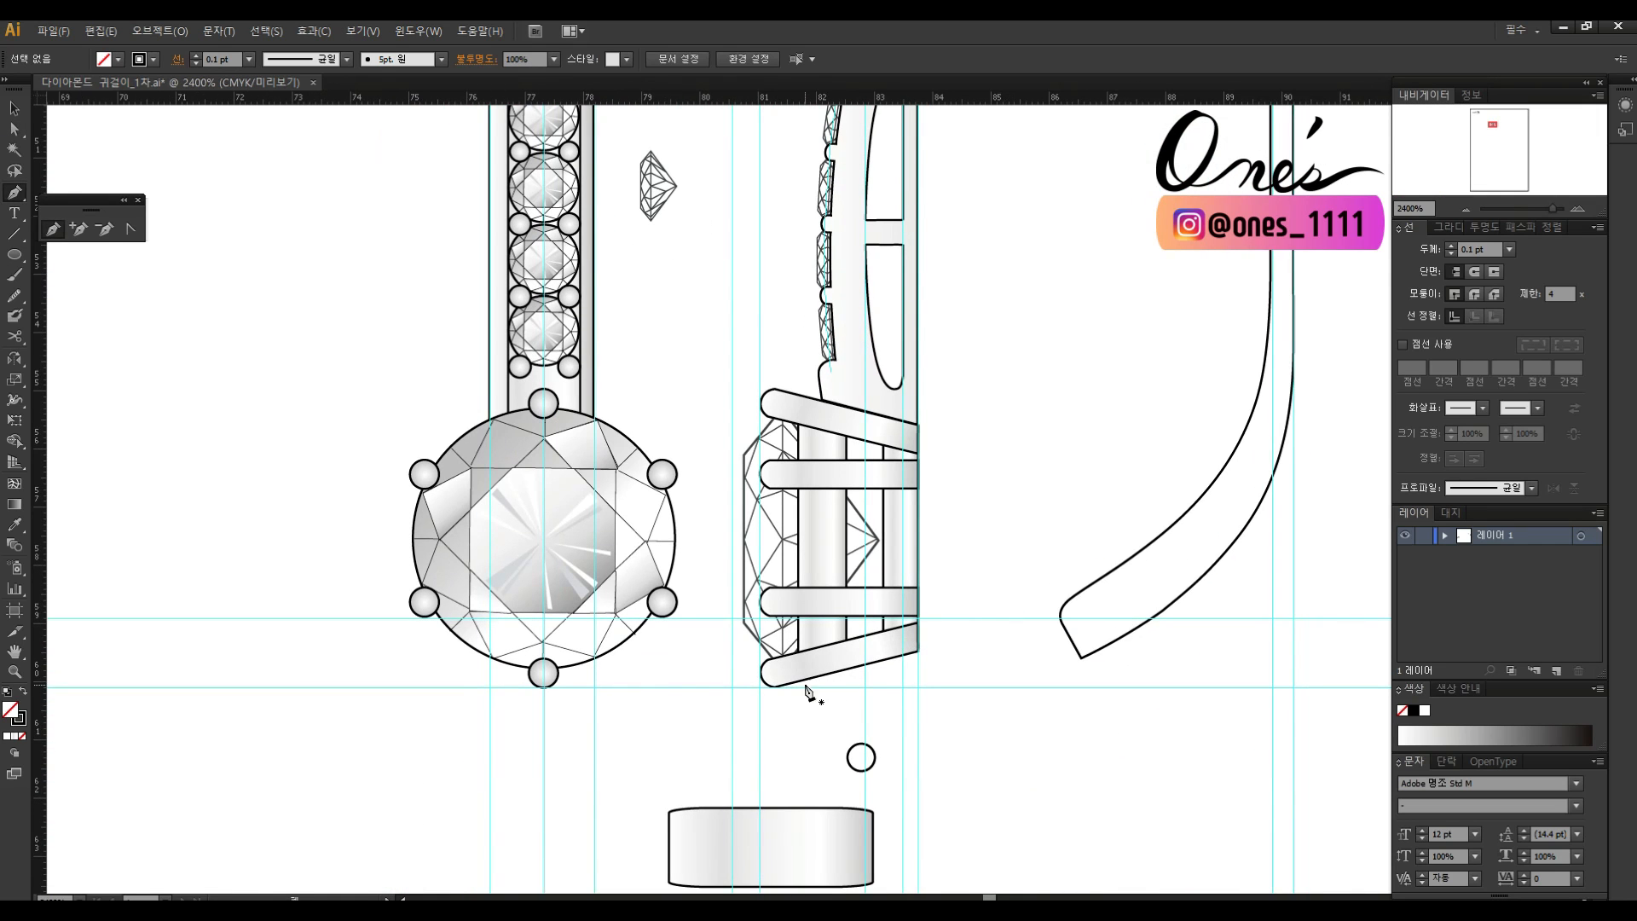
Draw a closed curved base piece joining the bottom of the prong setting to the clasp's lower end with the Pen tool.
left_click(830, 674)
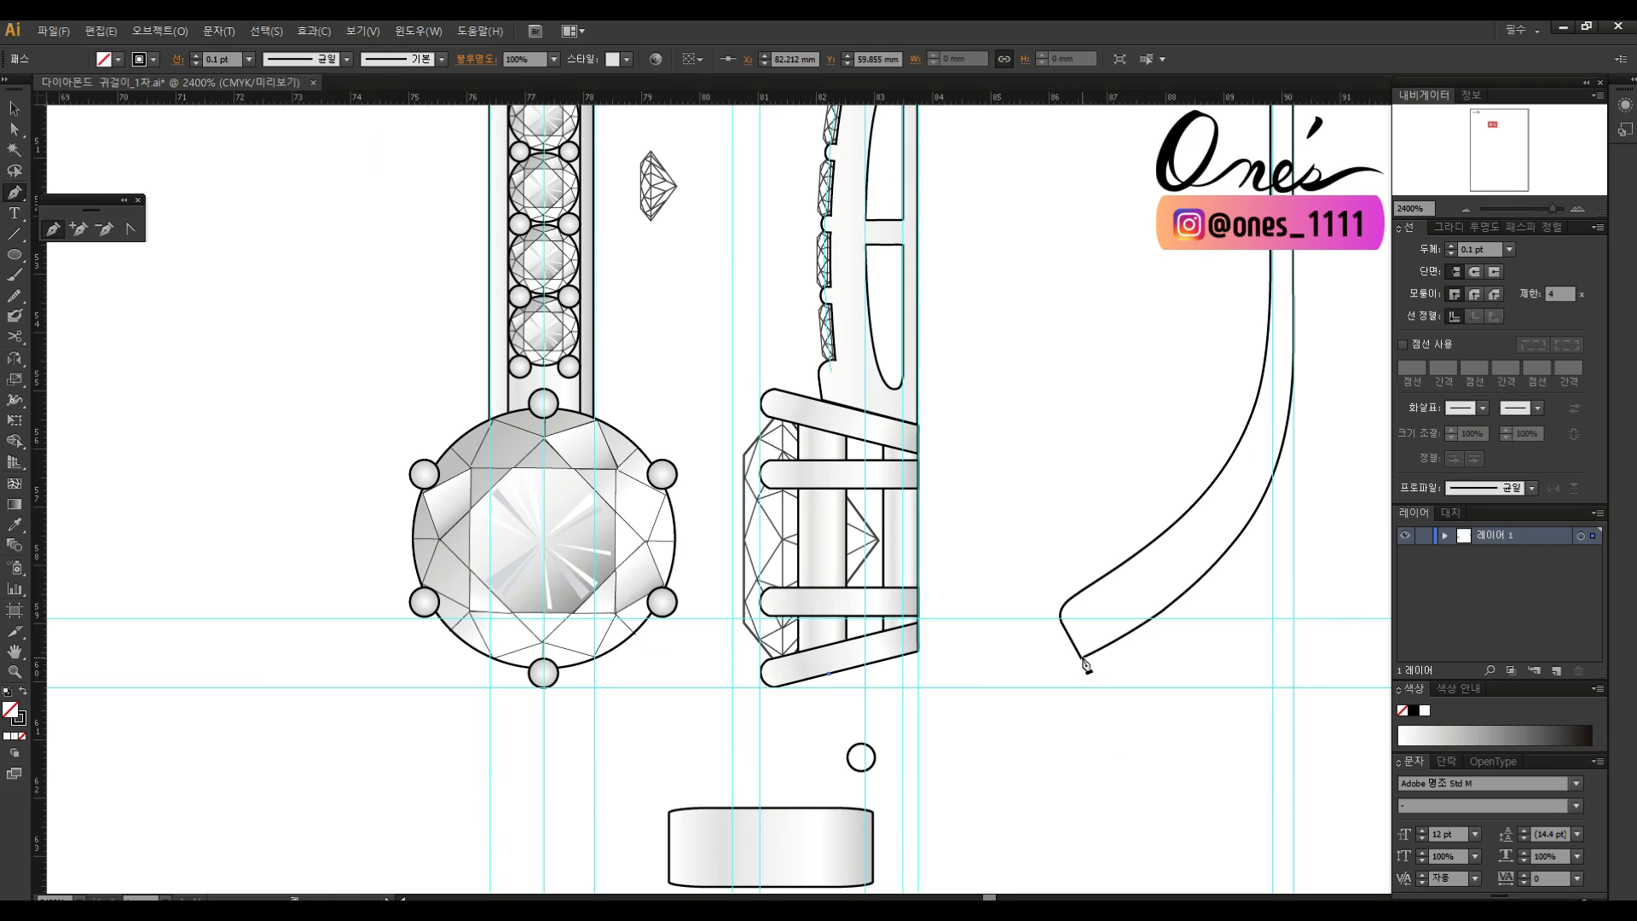
left_click_drag(1081, 657, 1216, 605)
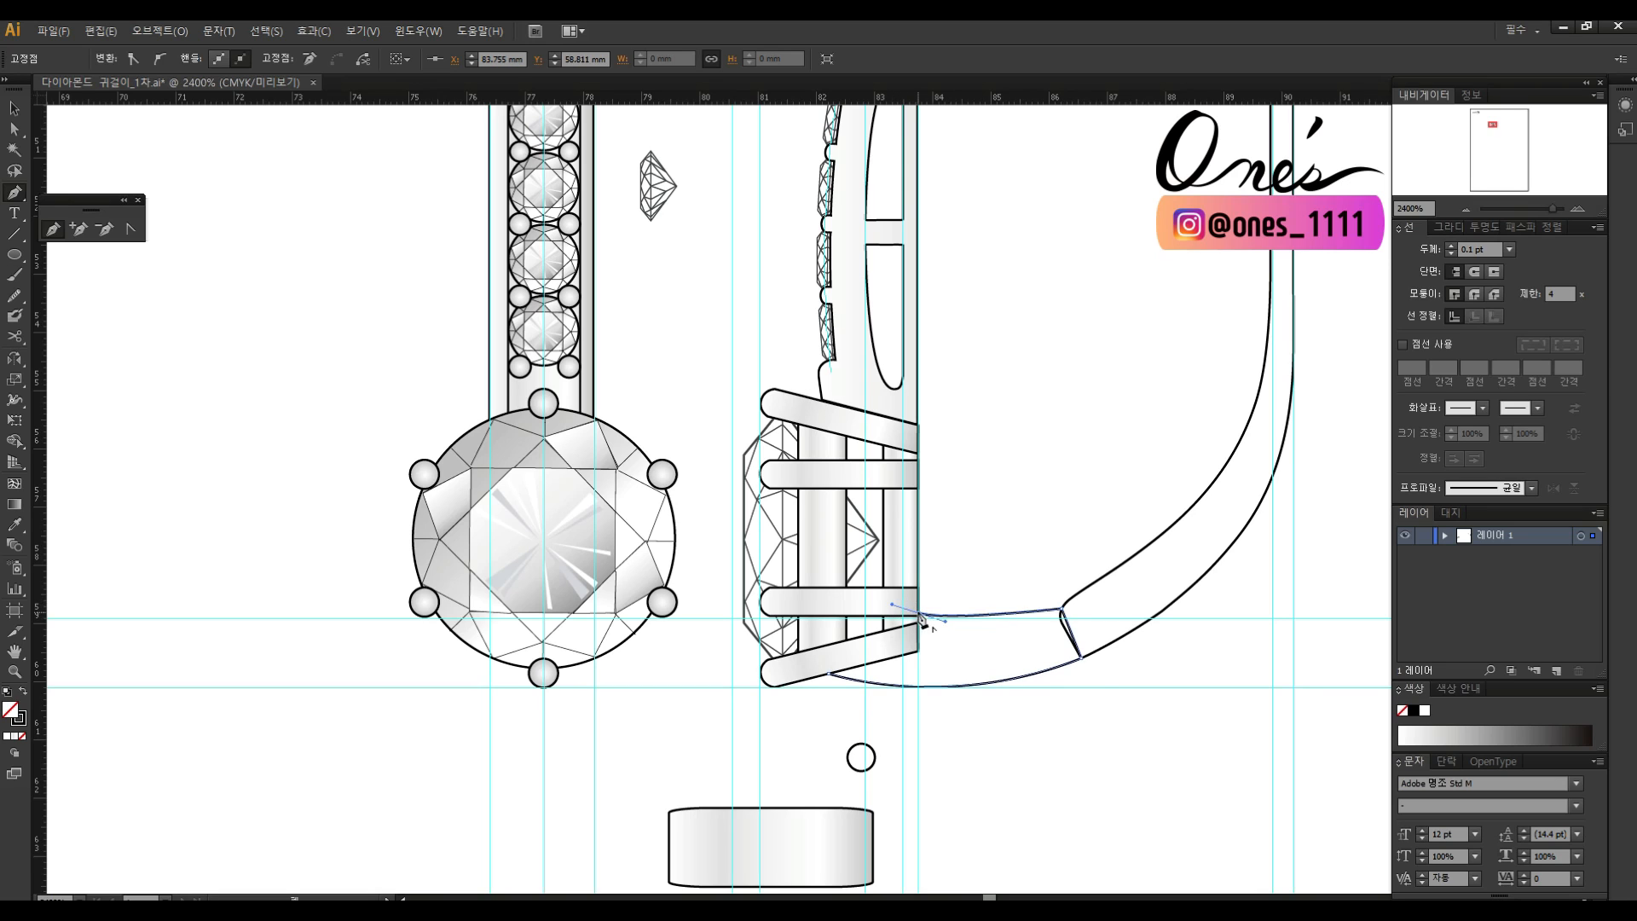
left_click(831, 677)
Fill the curved base piece with the setting's light metal gradient and place it behind the prongs.
key("a")
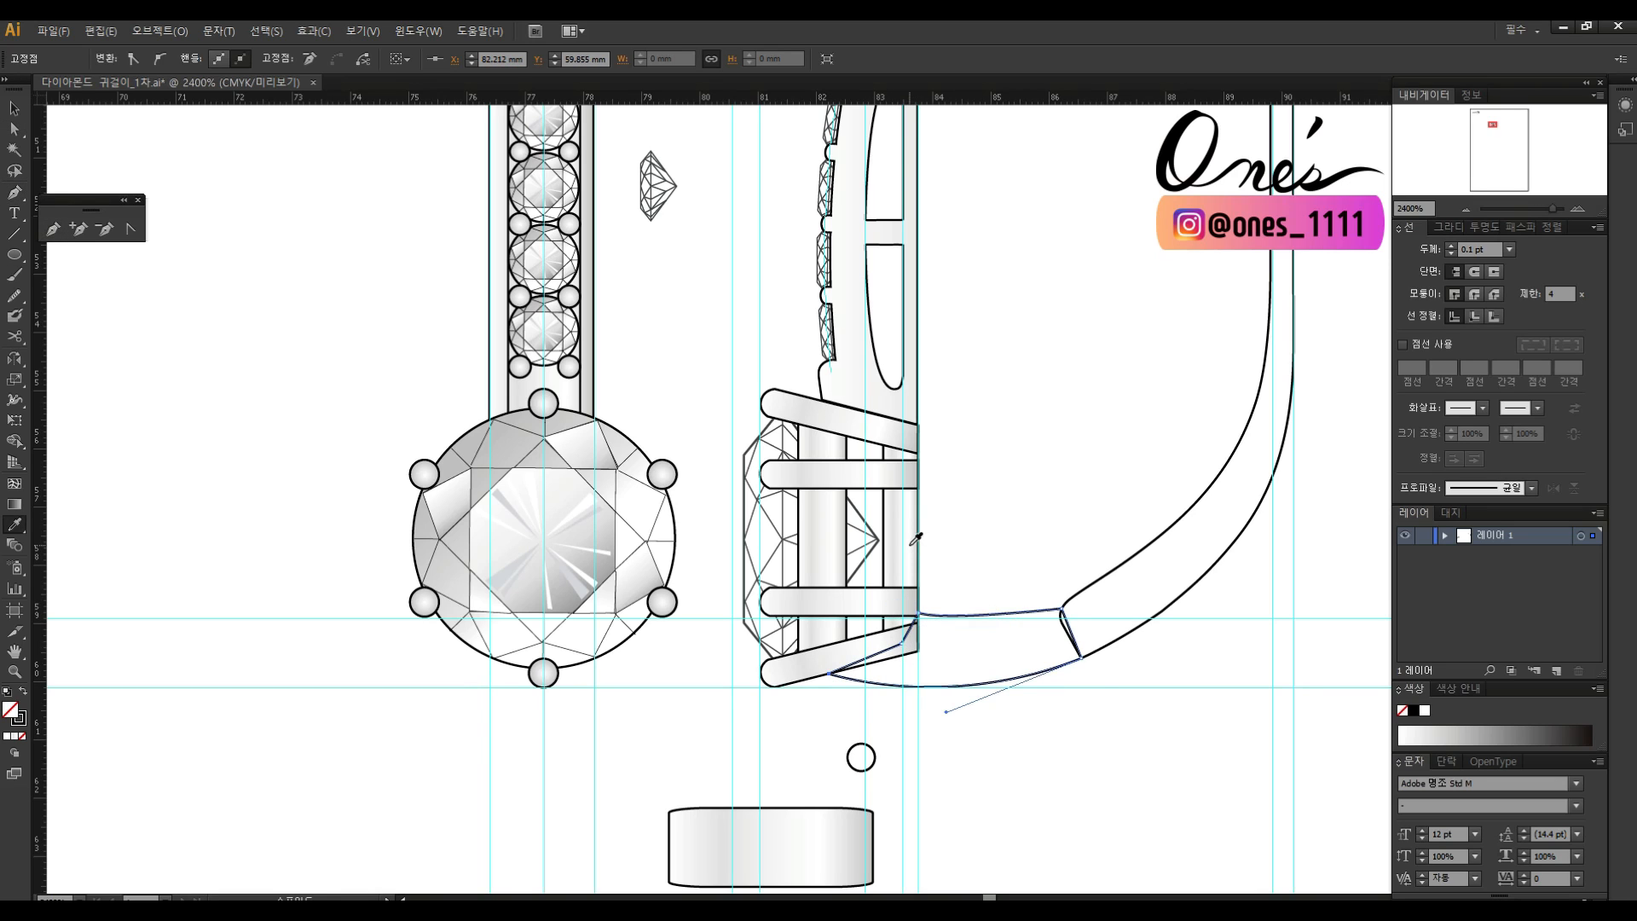
left_click(910, 545)
key("v")
left_click(1181, 376)
left_click_drag(1110, 546, 1069, 587)
Align the clasp's lower corner with the base piece and adjust the curve of the base's upper edge.
left_click(1058, 691)
mouse_move(1040, 699)
left_mouse_down()
mouse_move(1016, 659)
mouse_move(1027, 705)
mouse_move(1067, 689)
left_mouse_up()
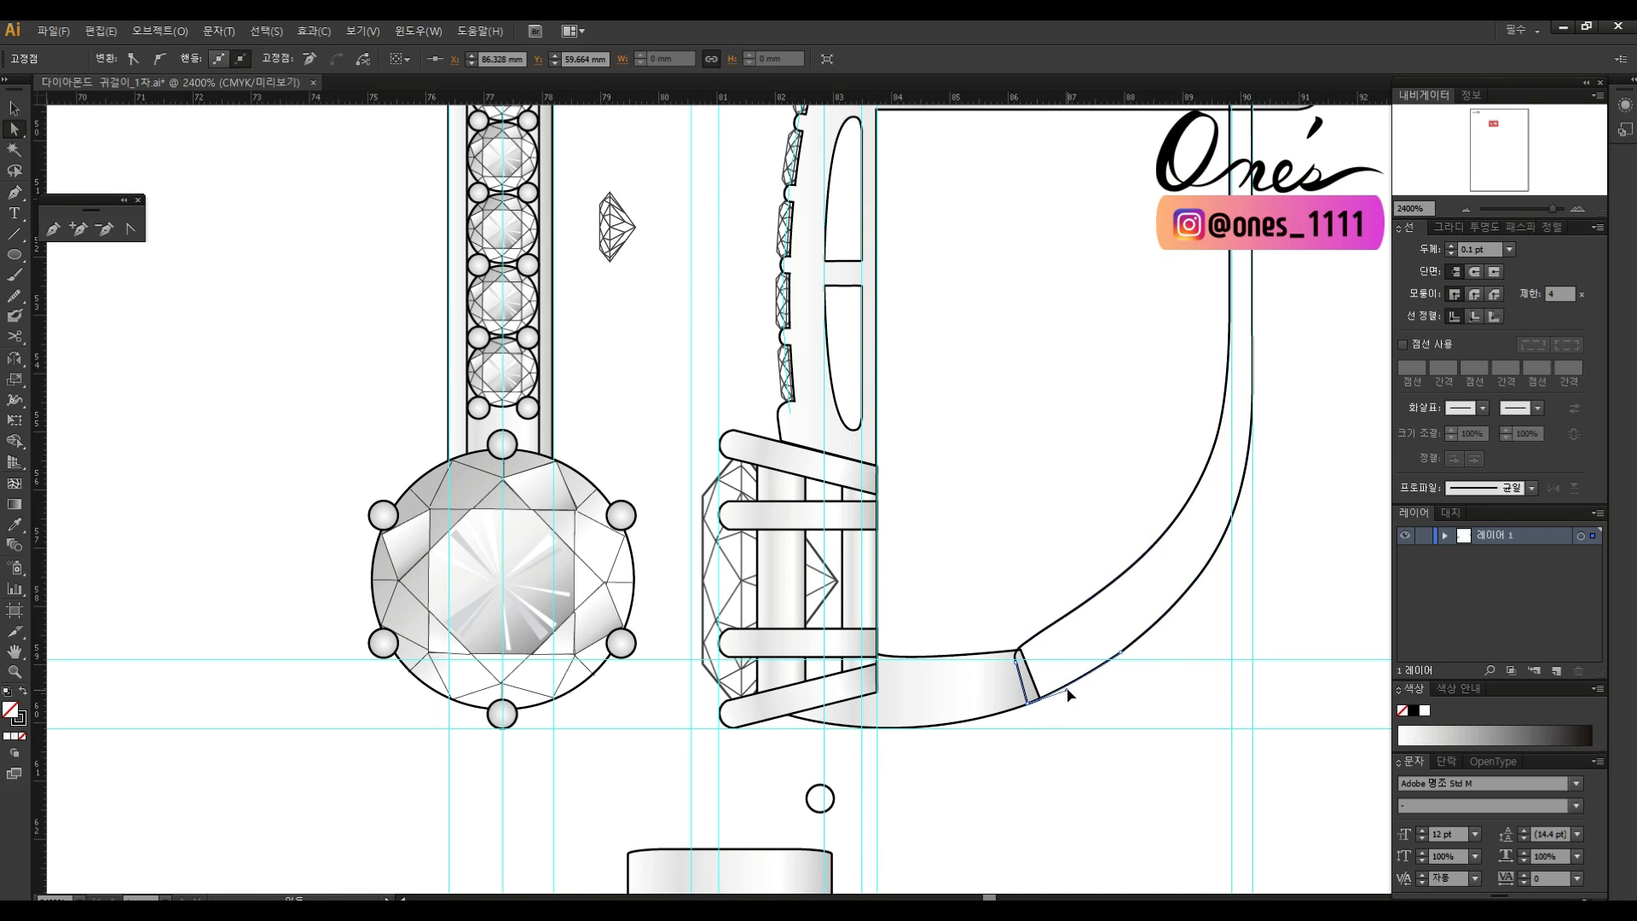
left_click(955, 671)
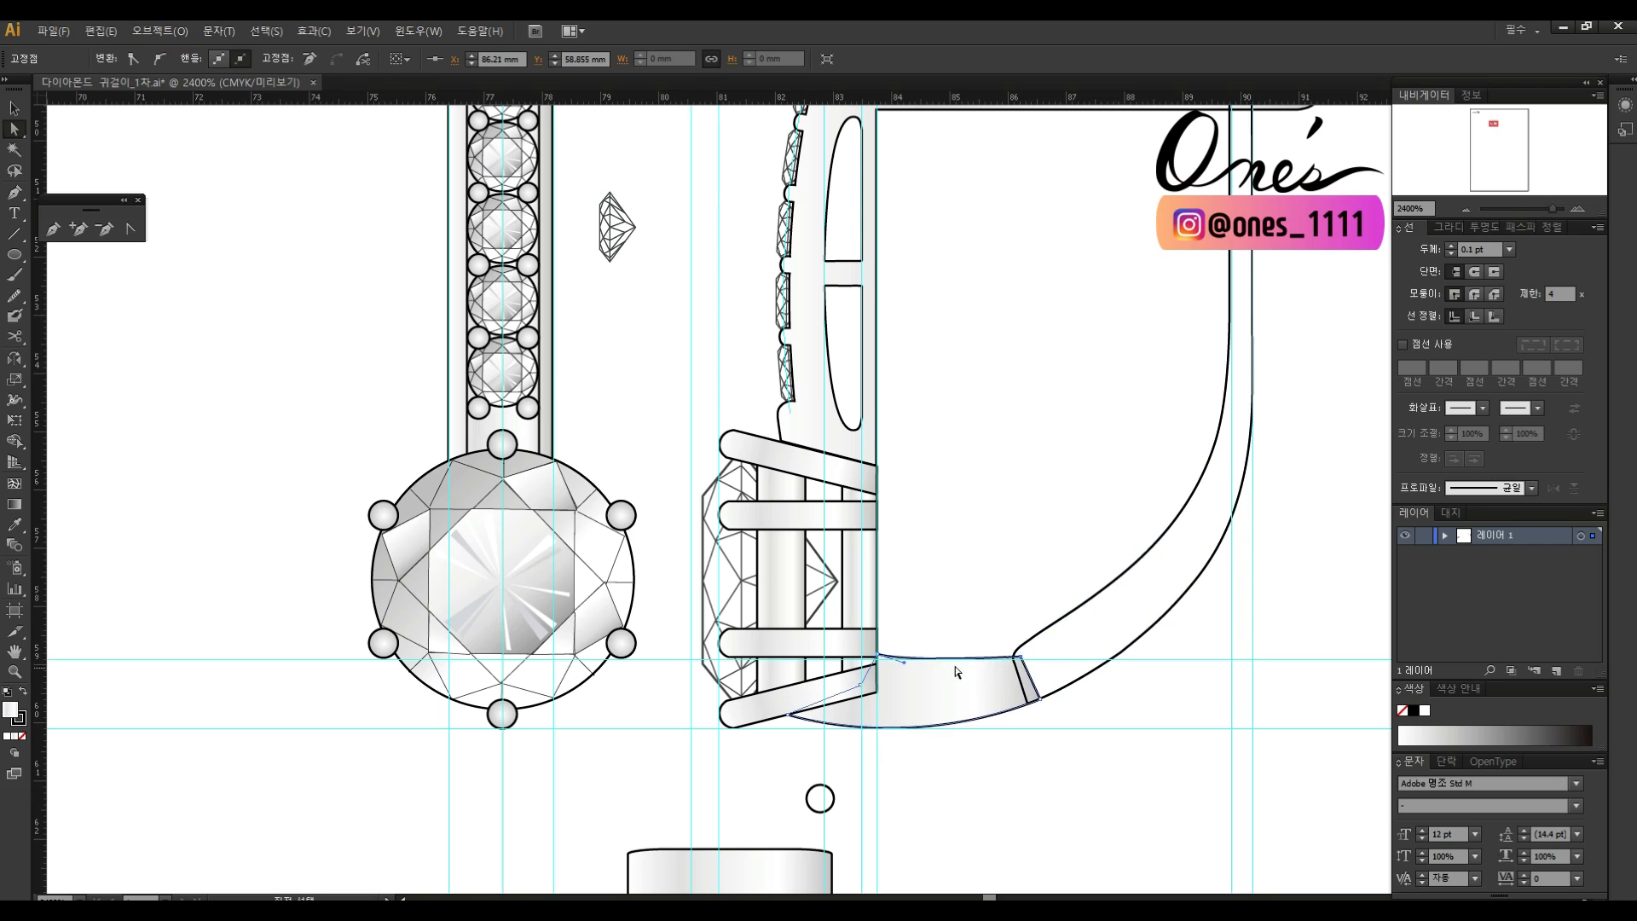
left_click(1001, 595)
left_click_drag(909, 667, 928, 659)
left_click(945, 657)
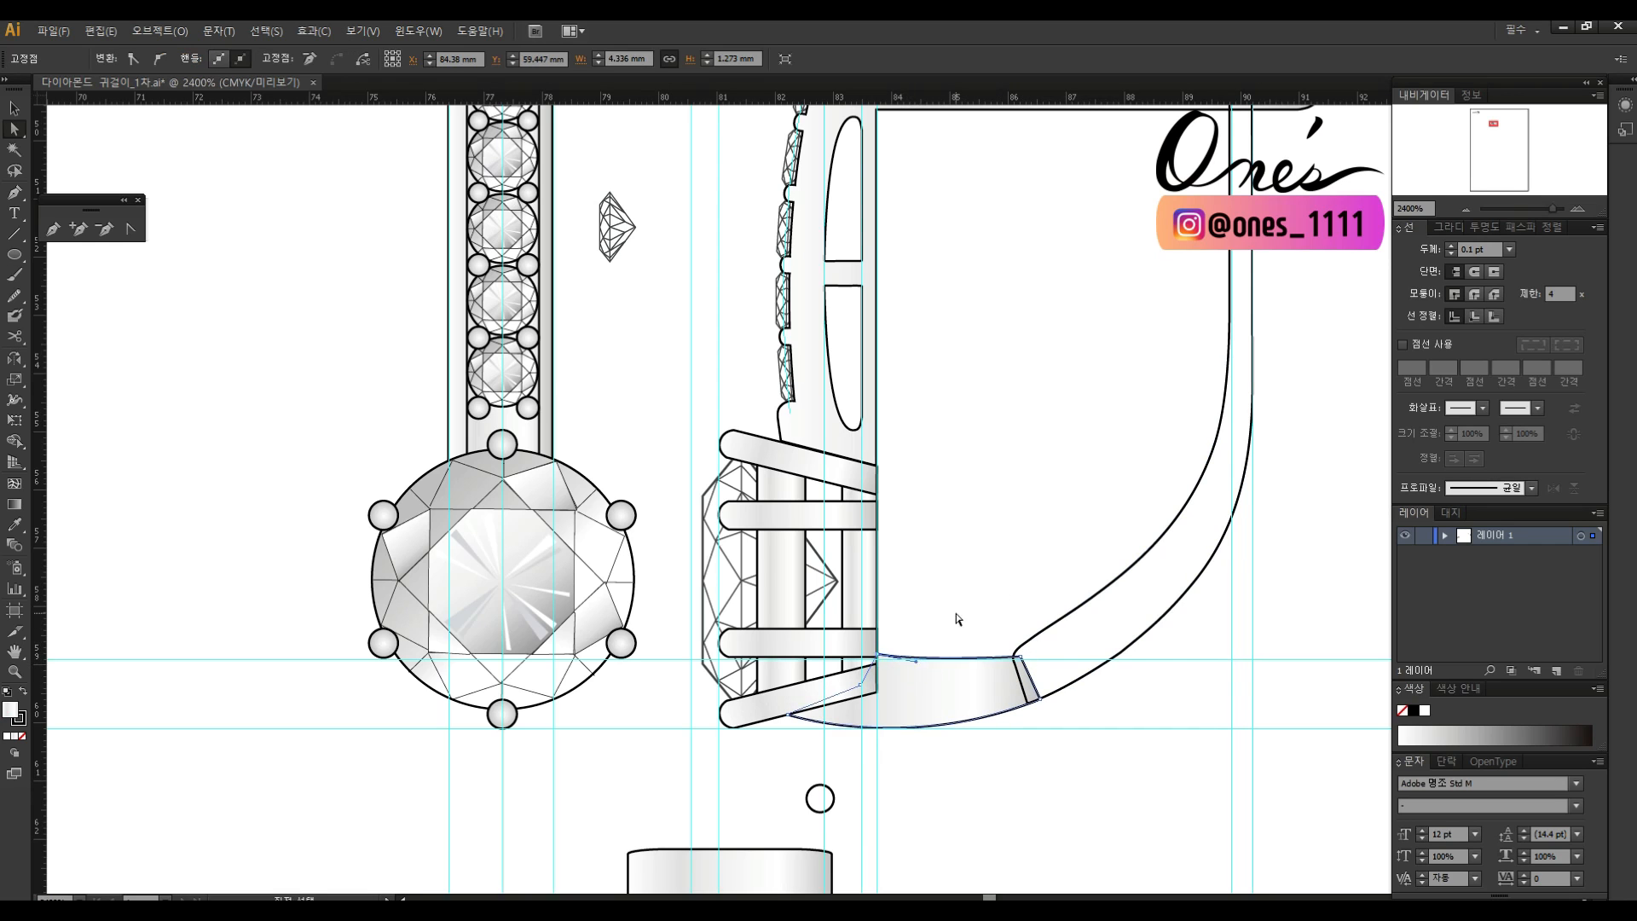
Smooth the clasp's inner curve just above its joint with the base piece.
left_click(1023, 580)
left_click_drag(1071, 540, 1030, 662)
left_click_drag(977, 786, 1017, 612)
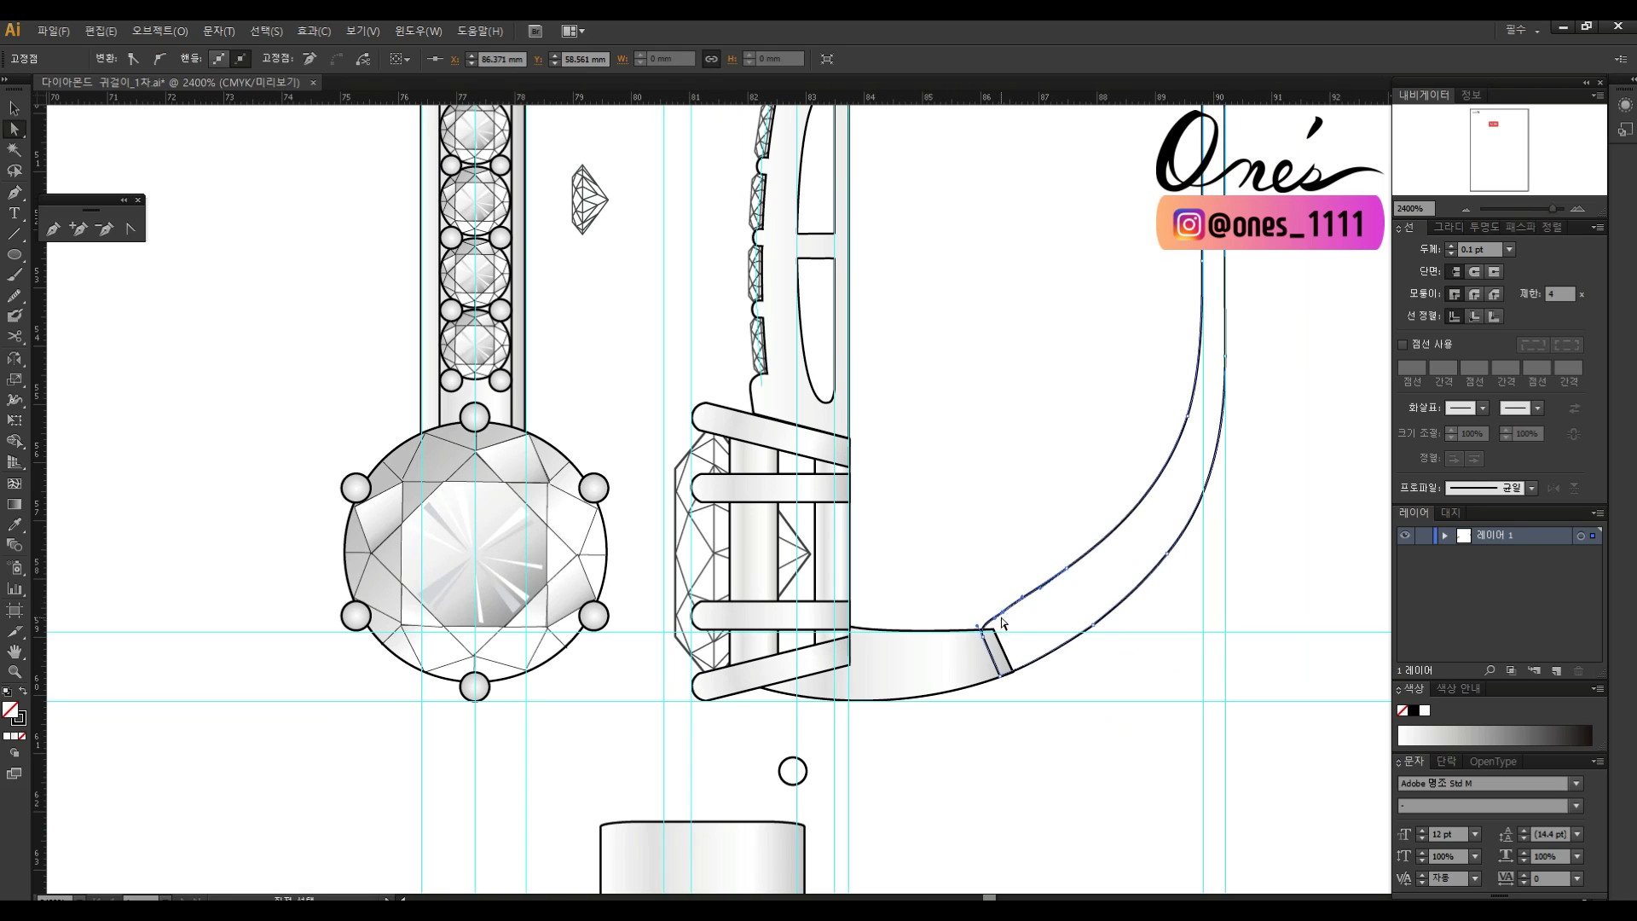
left_click_drag(1068, 568, 1067, 571)
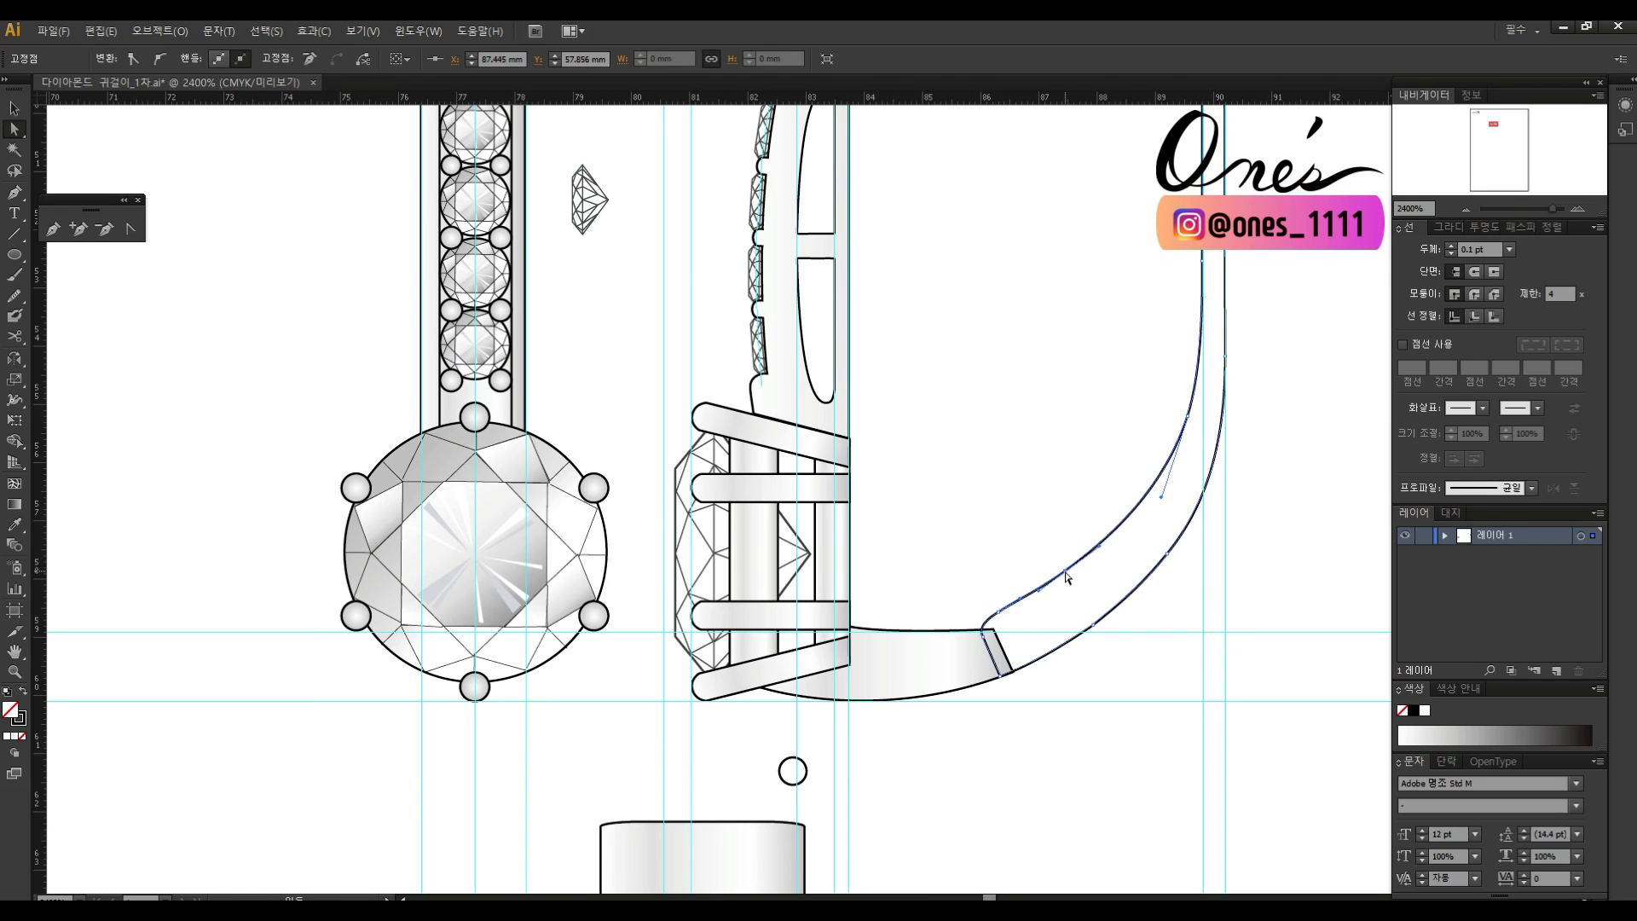
left_click(1107, 520)
left_click_drag(1107, 520, 1066, 588)
Fill the clasp with the metal gradient sampled from the curved base piece.
key("v")
left_click(1068, 605)
key("i")
left_click(920, 721)
left_click(972, 593, "ctrl")
left_click_drag(1007, 736, 926, 635)
Move the base piece's end anchor points so it fits flush against the clasp's joint.
key("a")
left_click(989, 621)
left_click(1069, 612)
left_click(888, 646)
left_click(953, 577)
left_click(951, 631)
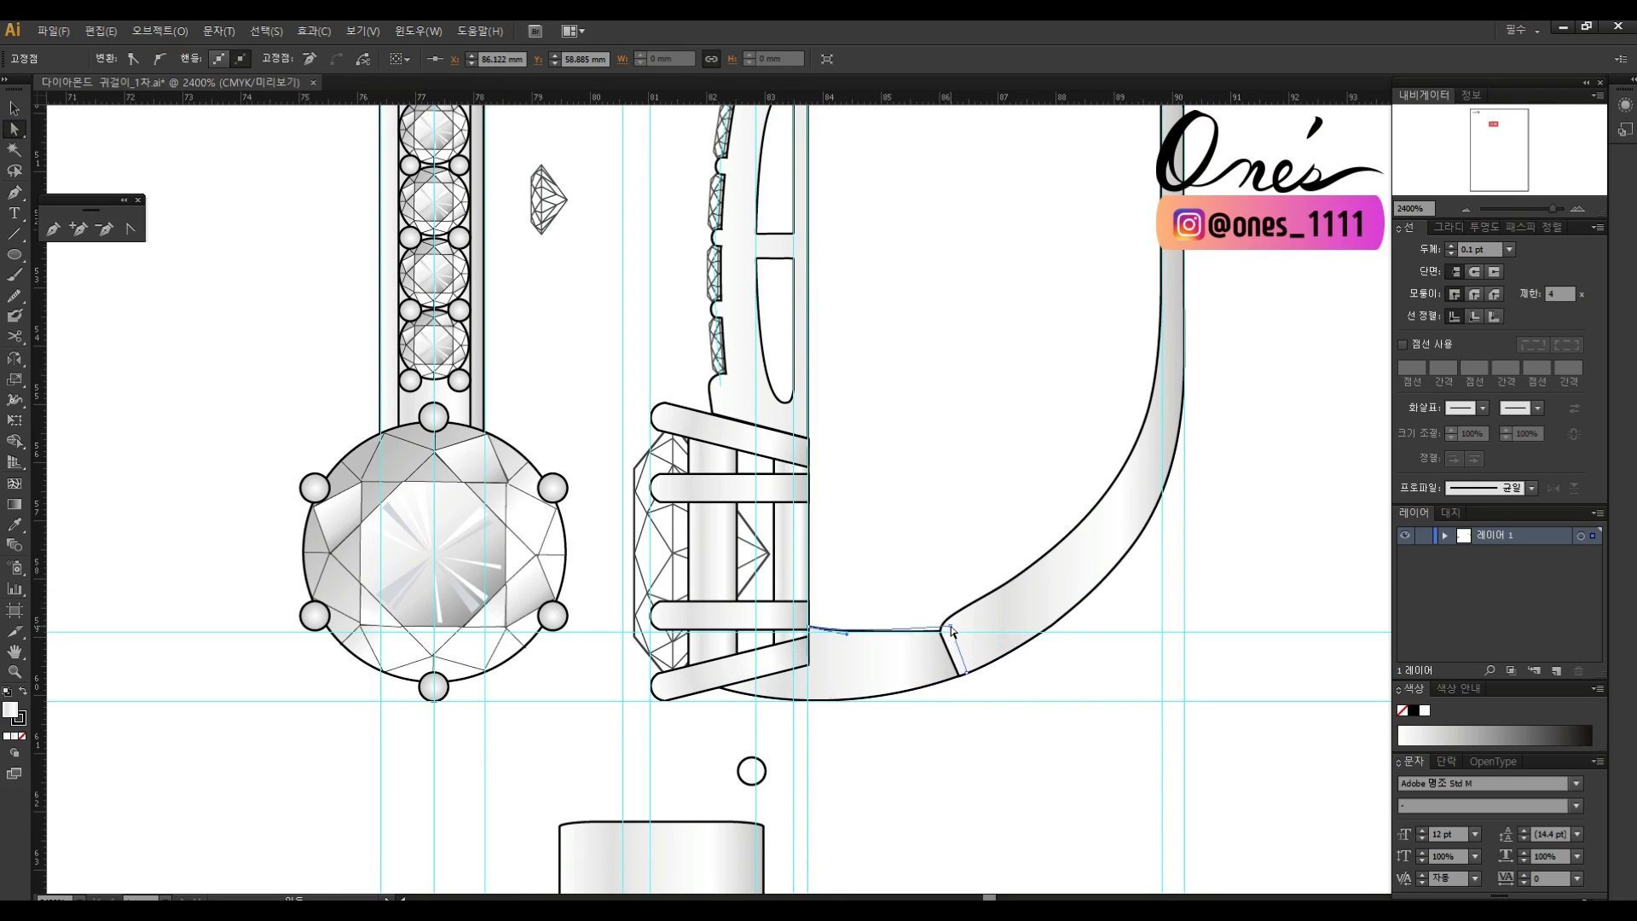
left_click(765, 731)
left_click_drag(765, 732, 724, 841)
Fill the small circle with white and place it on the clasp's lower end as the hinge pin.
key("v")
left_click(717, 873)
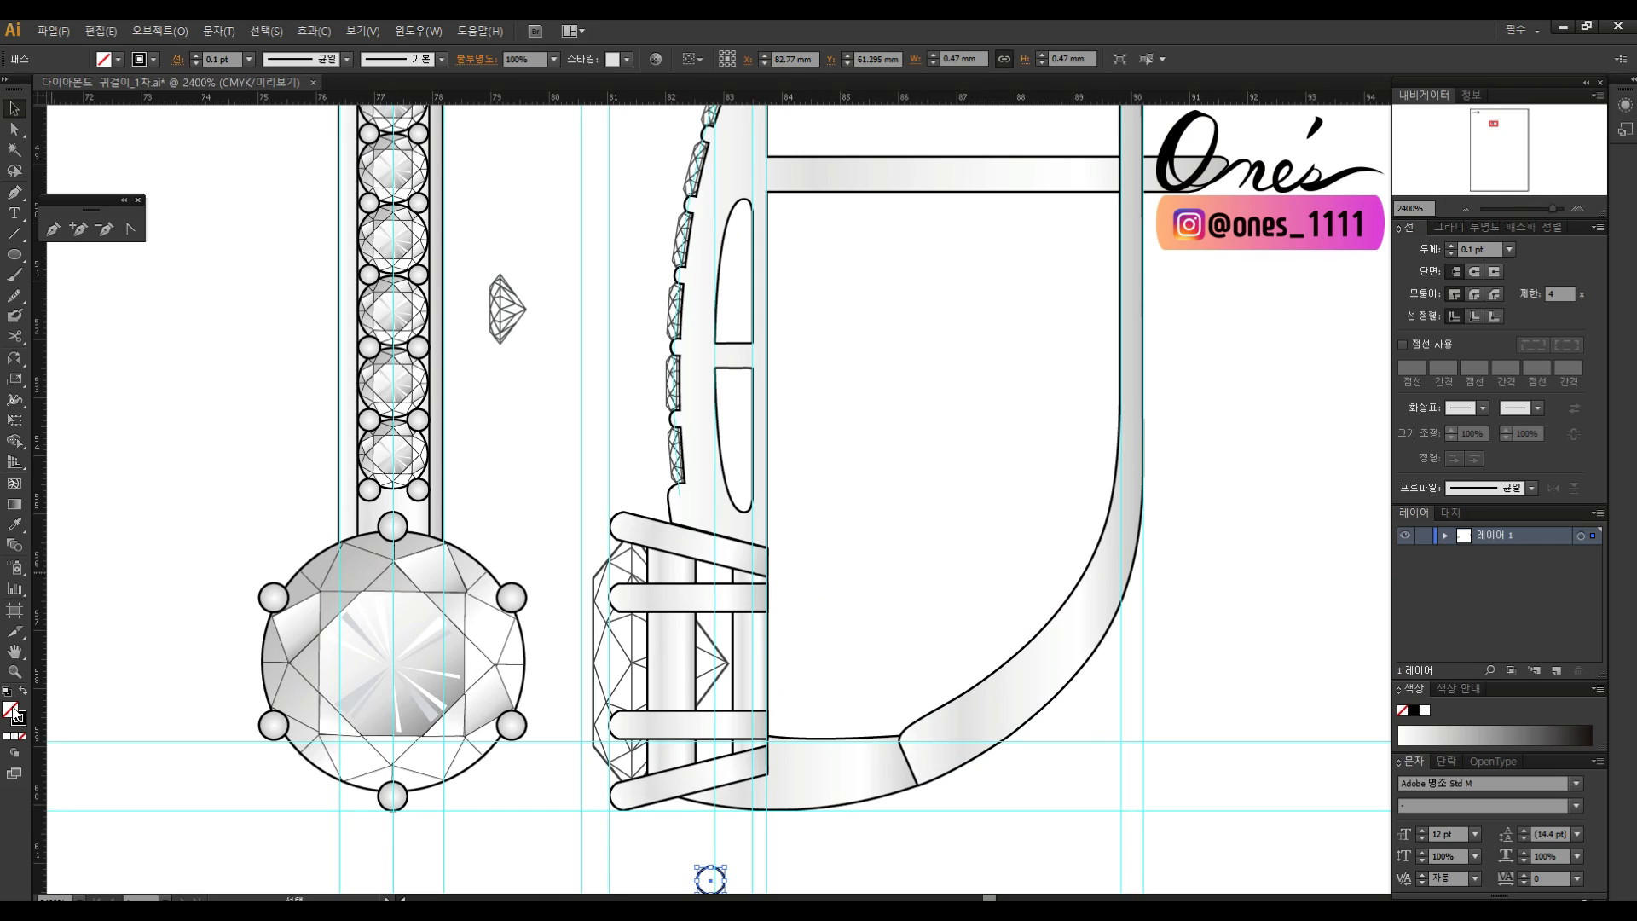
double_click(16, 714)
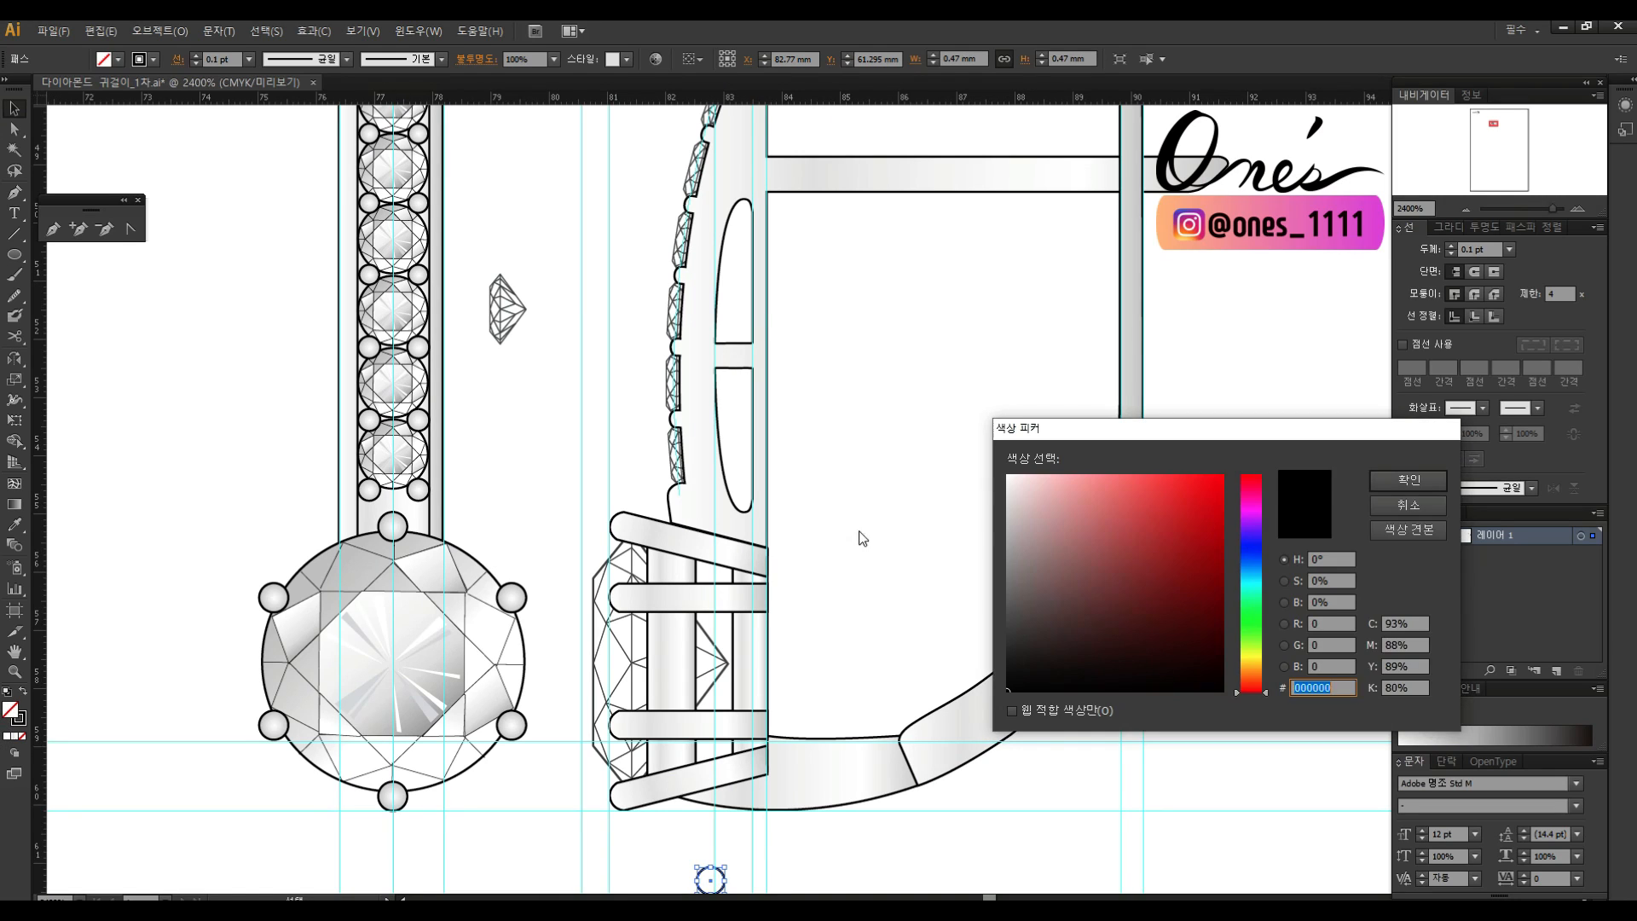
key("Return")
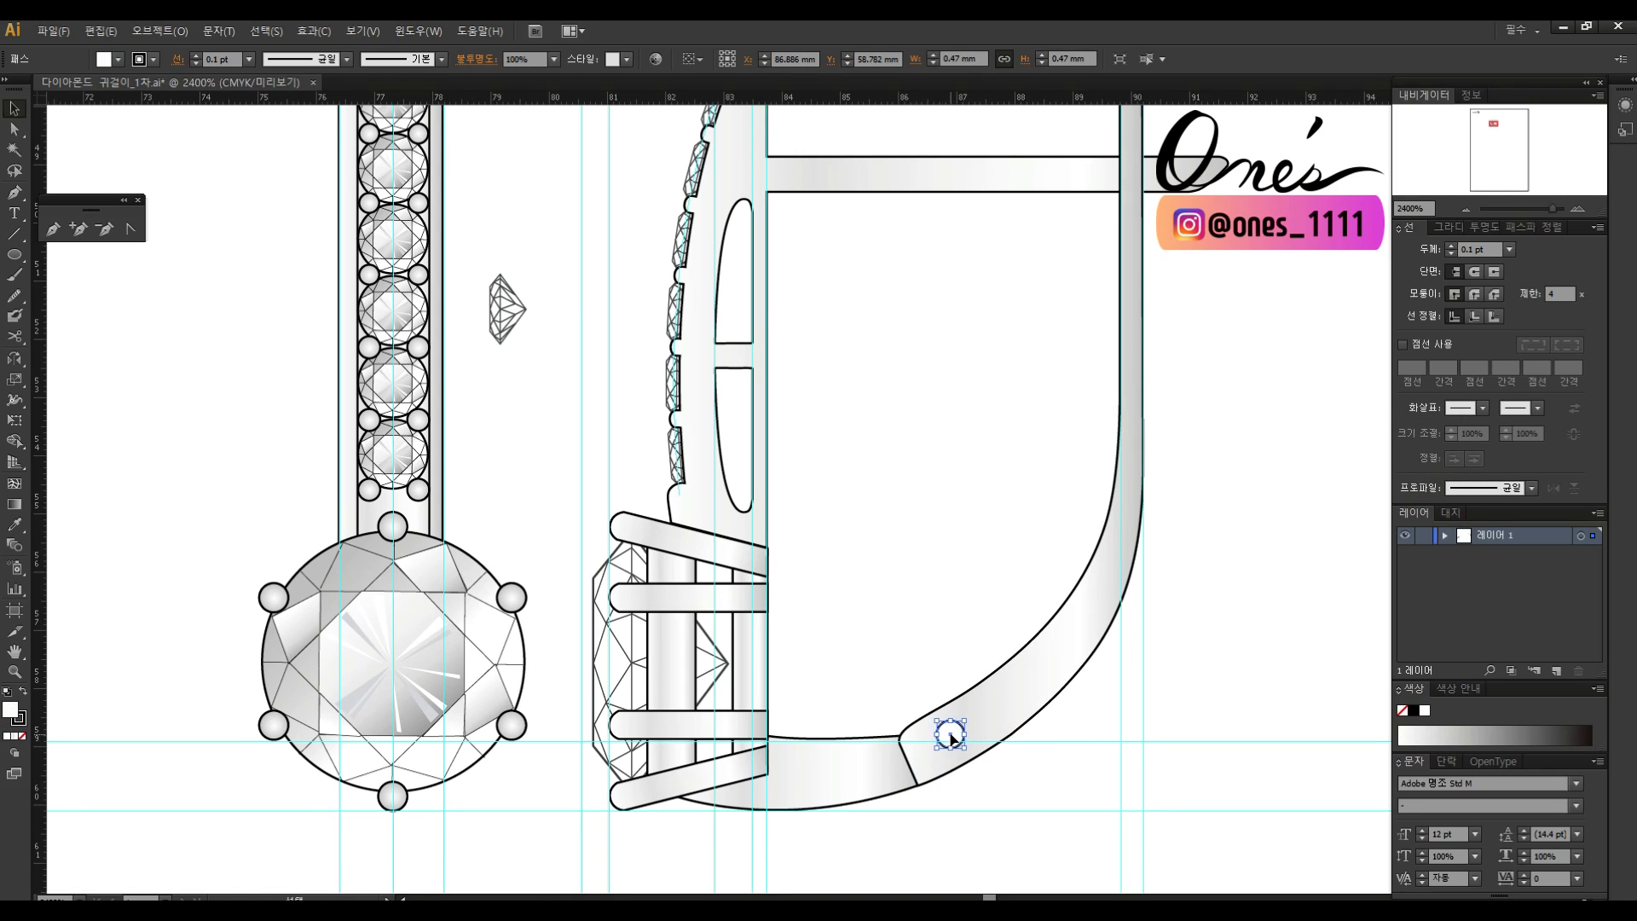
left_click_drag(969, 721, 971, 720)
left_click(917, 511)
Delete the leftover side-view diamond and the spare rounded band below the drawing.
left_click(751, 503, "ctrl+alt")
left_click(750, 503, "ctrl+alt")
left_click(750, 503, "ctrl+alt")
left_click(750, 503, "ctrl+alt")
left_click_drag(393, 306, 821, 724)
left_click_drag(830, 665, 756, 688)
key("v")
left_click(759, 423)
key("Delete")
left_click(814, 739)
key("Delete")
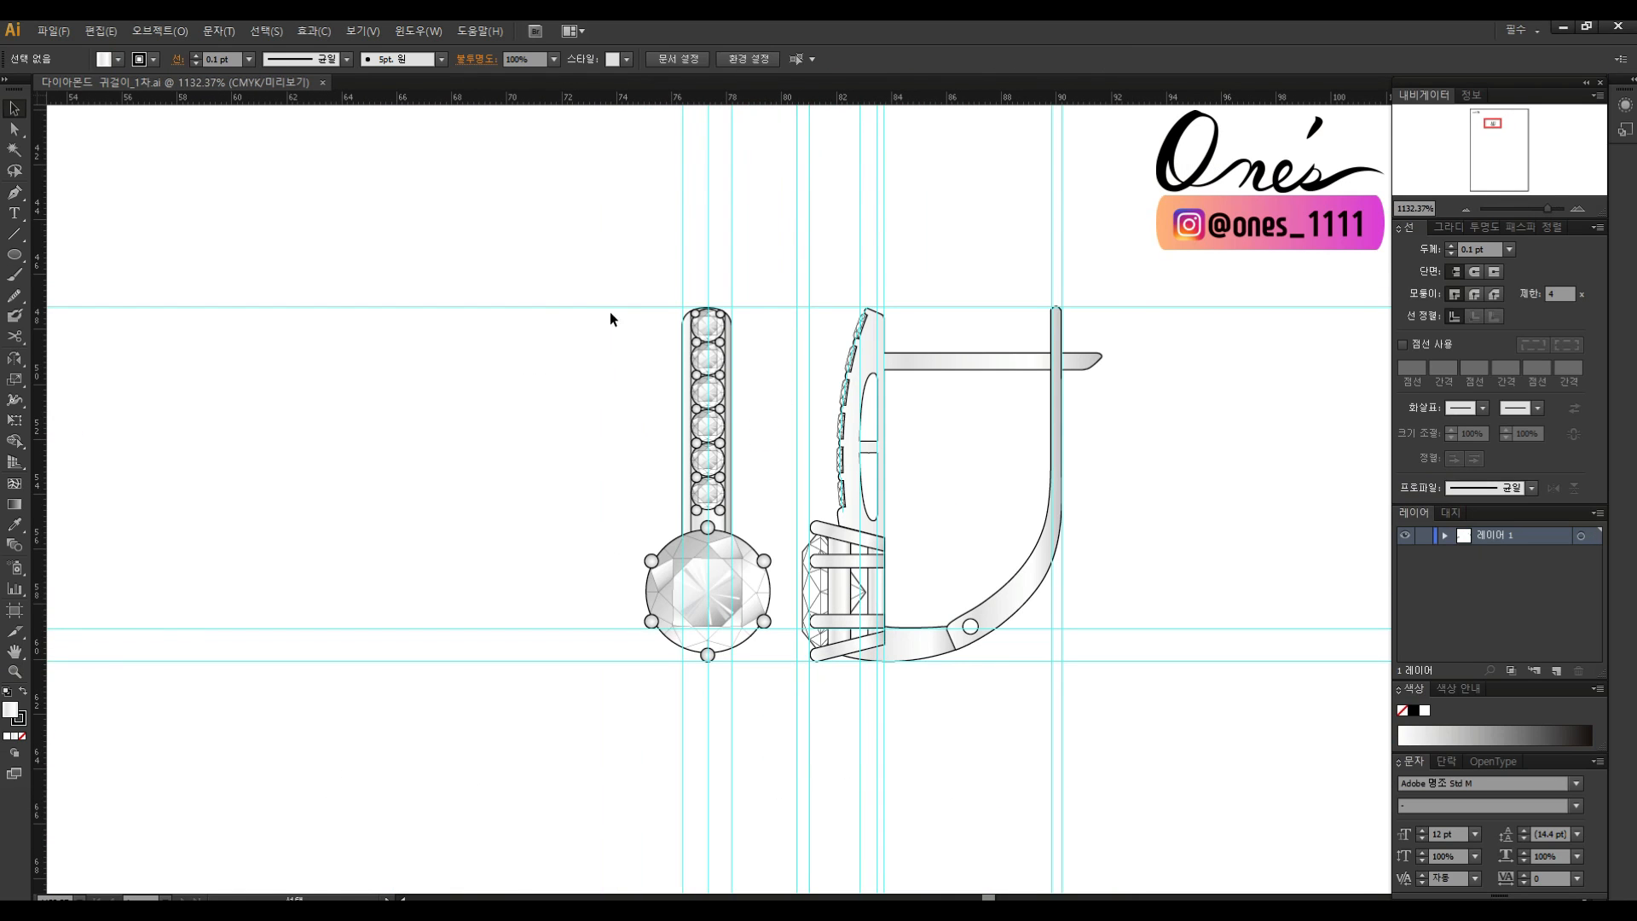
Group the earring's front view and place a copy beside the original.
left_click_drag(542, 260, 782, 687)
right_click(744, 595)
left_click(785, 673)
left_click_drag(707, 496, 521, 500)
Hide the guides and move both front views farther away from the side view.
left_click(765, 475)
right_click(969, 502)
left_click(1014, 644)
left_click(584, 465, "ctrl+alt")
left_click(750, 635, "ctrl+alt")
left_click_drag(522, 266, 801, 551)
left_click_drag(761, 478, 647, 477)
left_click(832, 533)
left_click(681, 491, "ctrl")
left_click_drag(821, 455, 842, 492)
Group all parts of the earring's side view.
left_click_drag(896, 249, 1118, 545)
right_click(1065, 479)
left_click(1106, 558)
left_click(1066, 475)
left_click_drag(889, 483, 835, 469)
left_click(835, 469)
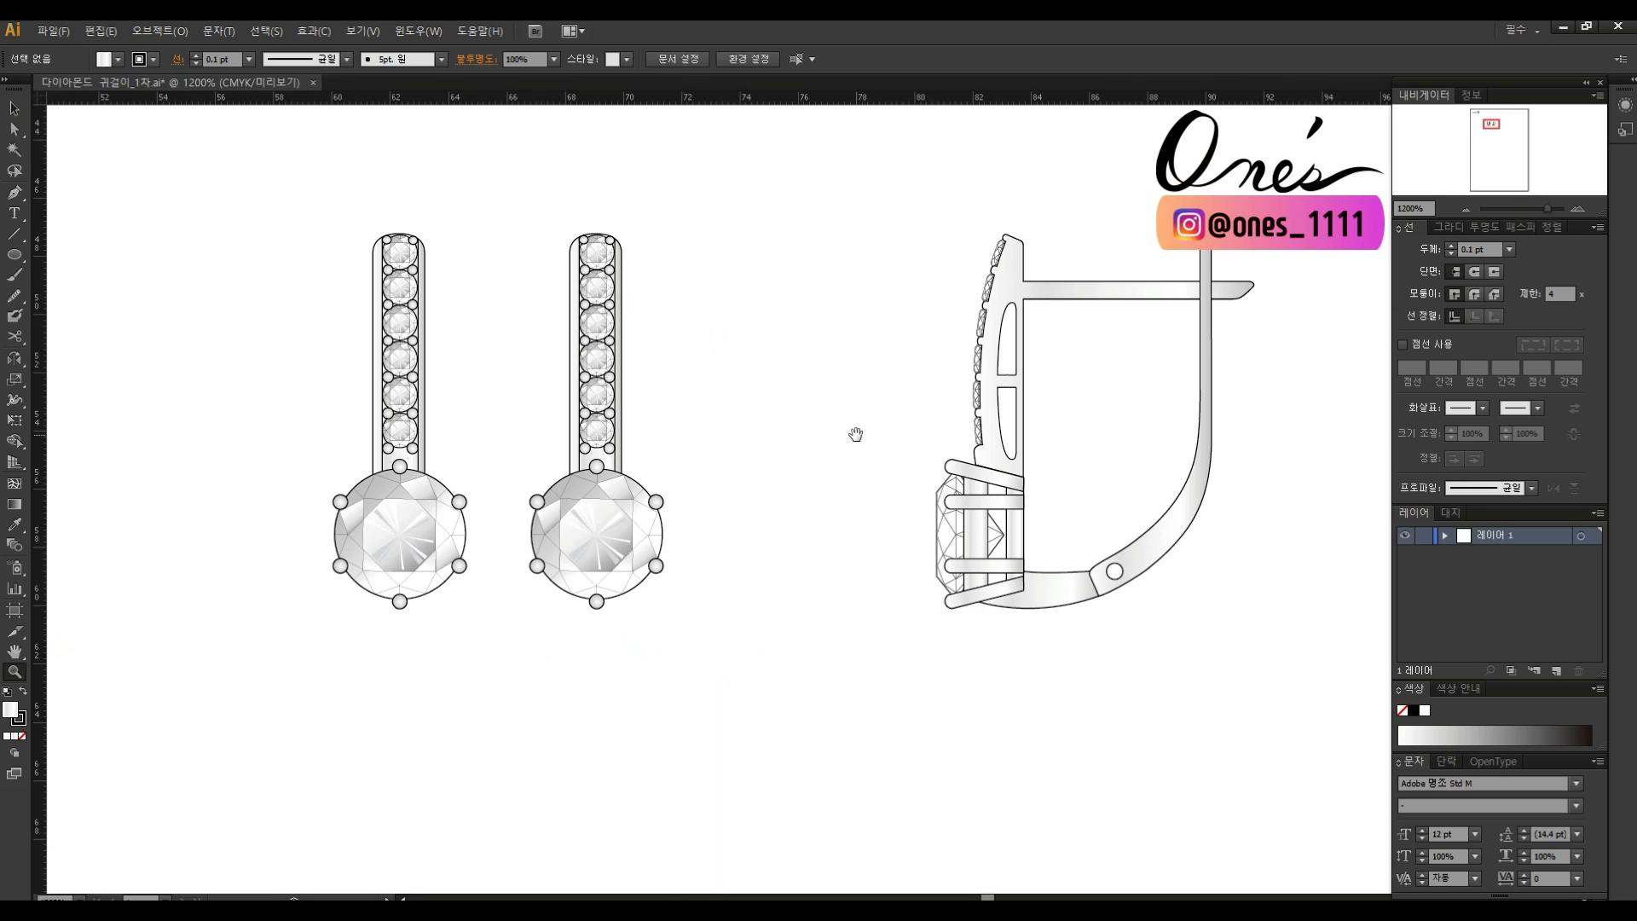
Show the guides again and draw a horizontal line about 29.8 mm long along the earrings' top guide.
left_click(734, 425, "alt")
left_click_drag(754, 102, 895, 308)
key("ctrl+semicolon")
right_click(803, 307)
left_click(880, 445)
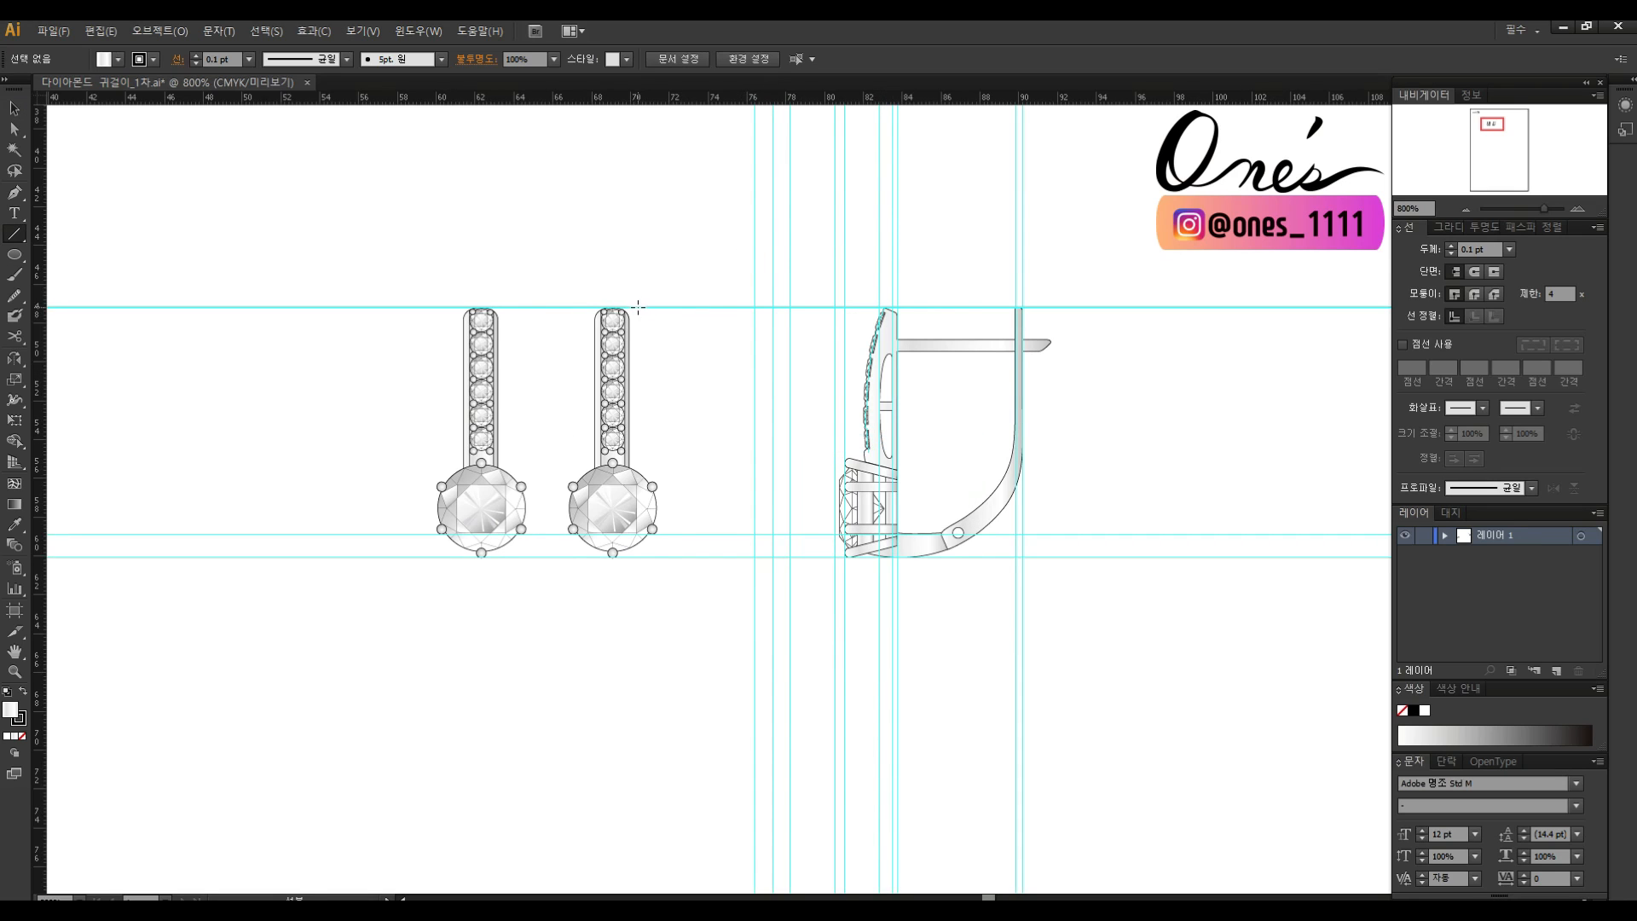
left_click_drag(1179, 307, 1214, 307)
Set the horizontal line's stroke weight to 0.5 pt.
key("v")
left_click_drag(1490, 249, 1380, 244)
type("1")
key("Return")
left_click_drag(1483, 248, 1364, 264)
type("0.5")
key("Return")
Give the horizontal line a red stroke with 2 pt dashes.
left_click(19, 720)
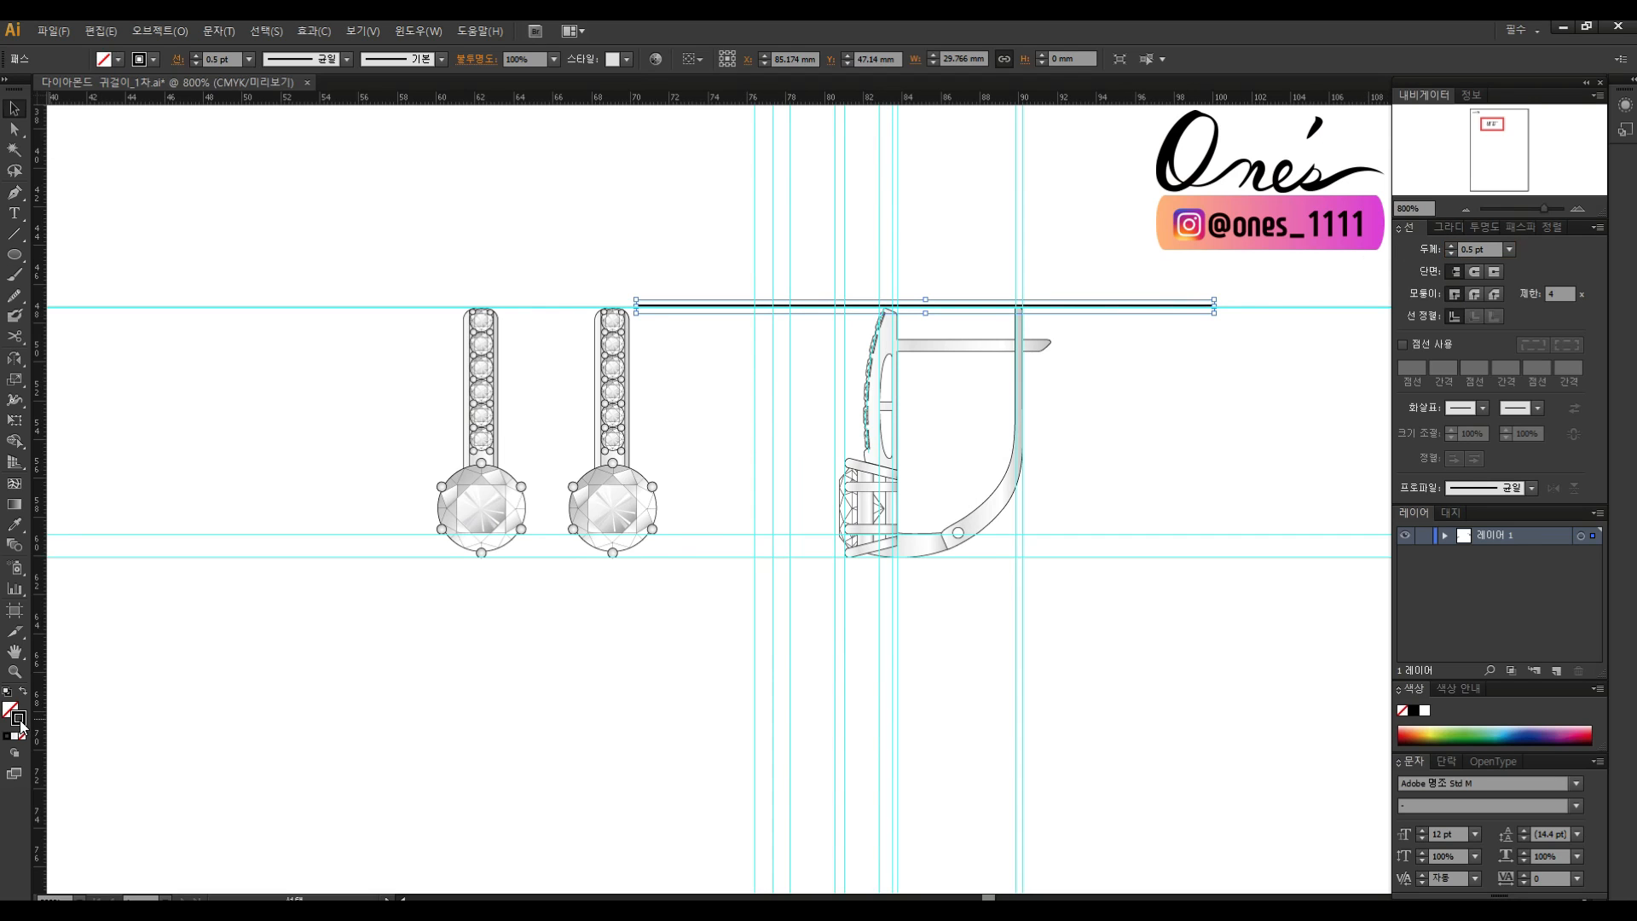
left_click(1256, 687)
left_click(1206, 484)
left_click(1405, 479)
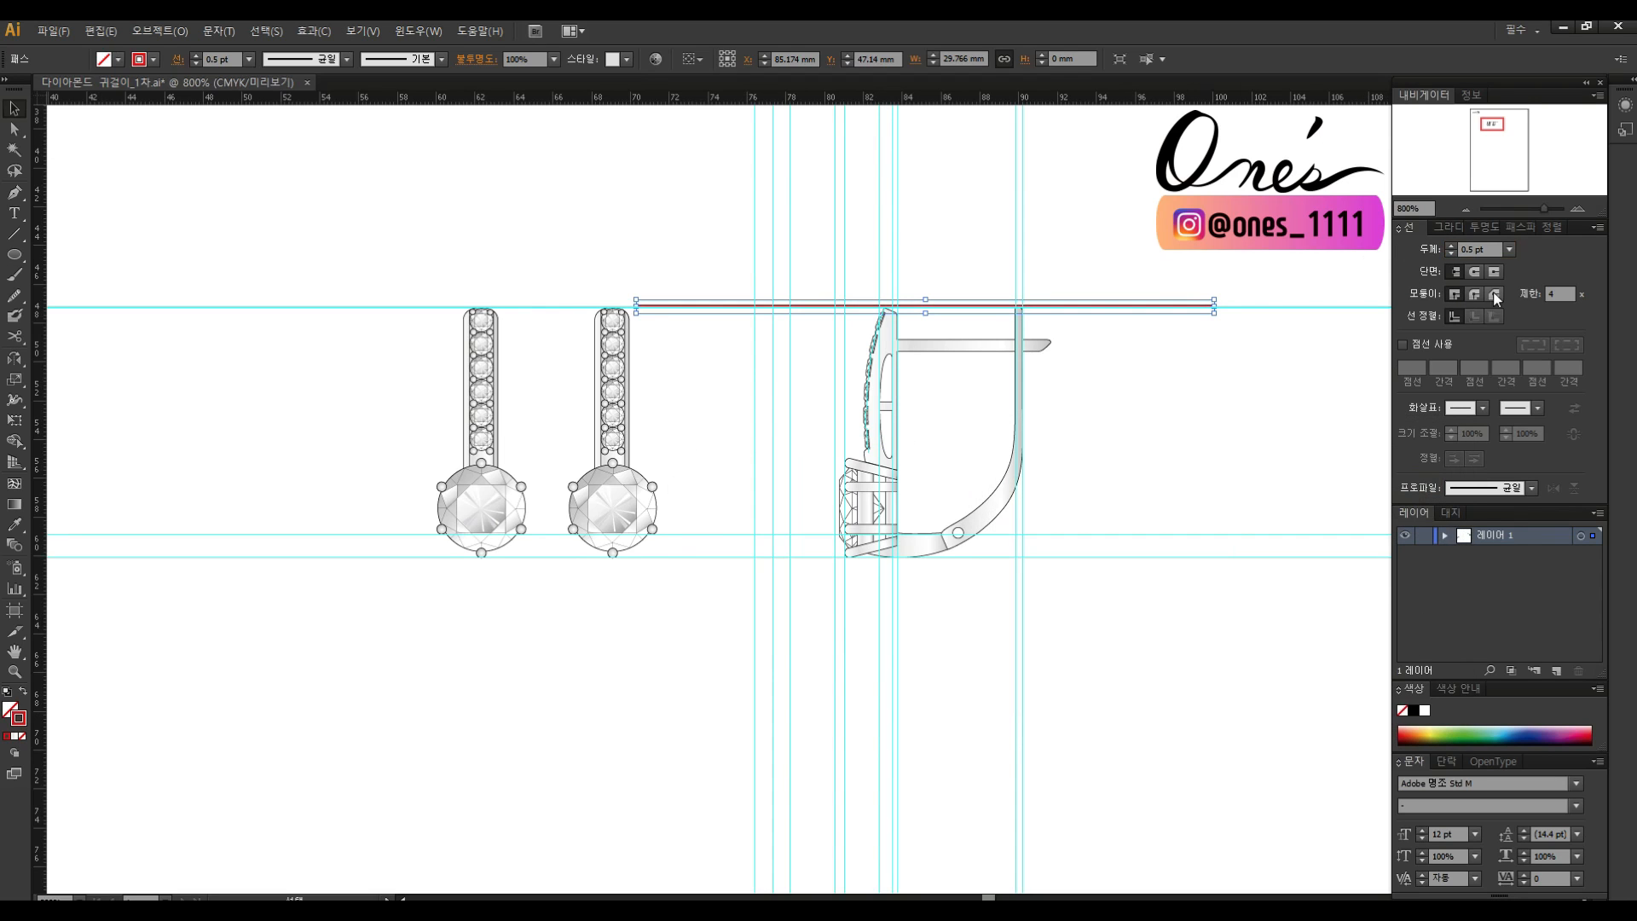
left_click(1418, 342)
Copy the red dashed line straight down to the guide at the bottom of the earrings.
left_click(1130, 284)
left_click_drag(1170, 305, 1166, 557, "alt+shift")
left_click(1240, 479)
left_click_drag(709, 394, 864, 374)
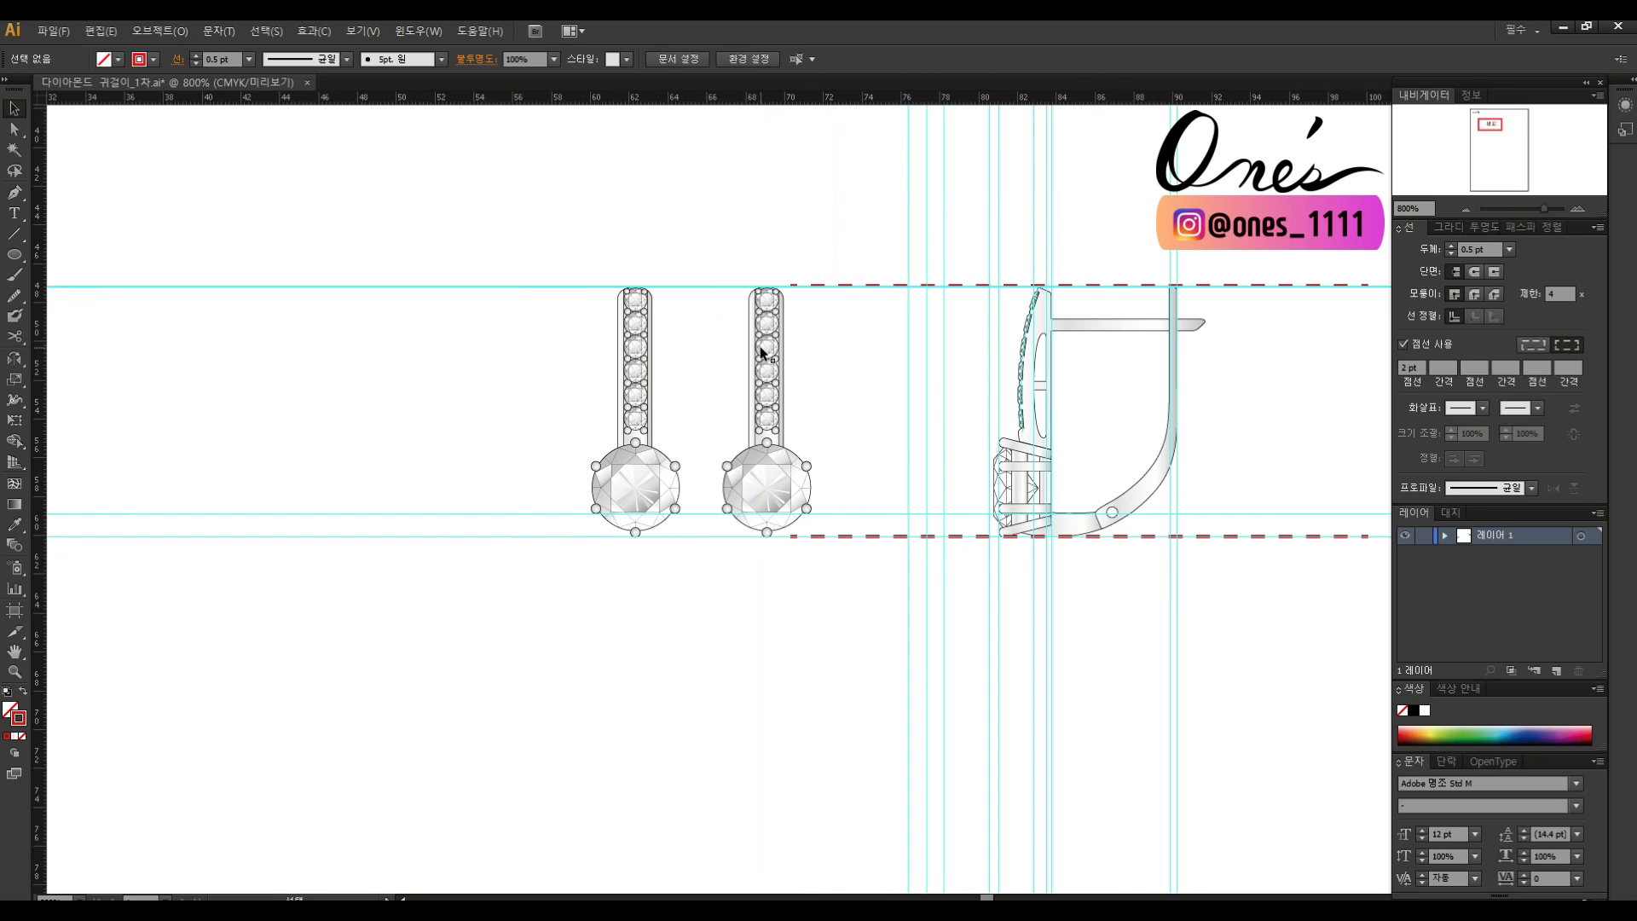
Make a shortened vertical copy of the dashed line and align it with one side edge of the nearer front view's main stone.
left_click_drag(874, 536, 772, 672, "alt")
left_click_drag(829, 617, 808, 535)
left_click_drag(1246, 580, 957, 747, "shift")
left_click_drag(1081, 598, 1146, 598)
left_click_drag(1027, 561, 771, 658)
left_click_drag(852, 688, 869, 585)
left_click_drag(783, 876, 783, 539)
left_click_drag(873, 592, 863, 735)
Copy the vertical dashed line to the opposite side edge of the same main stone.
left_click_drag(776, 552, 865, 552, "alt+shift")
left_click(698, 617)
left_click_drag(698, 617, 752, 705)
left_click(910, 647)
left_click_drag(1077, 616, 974, 652)
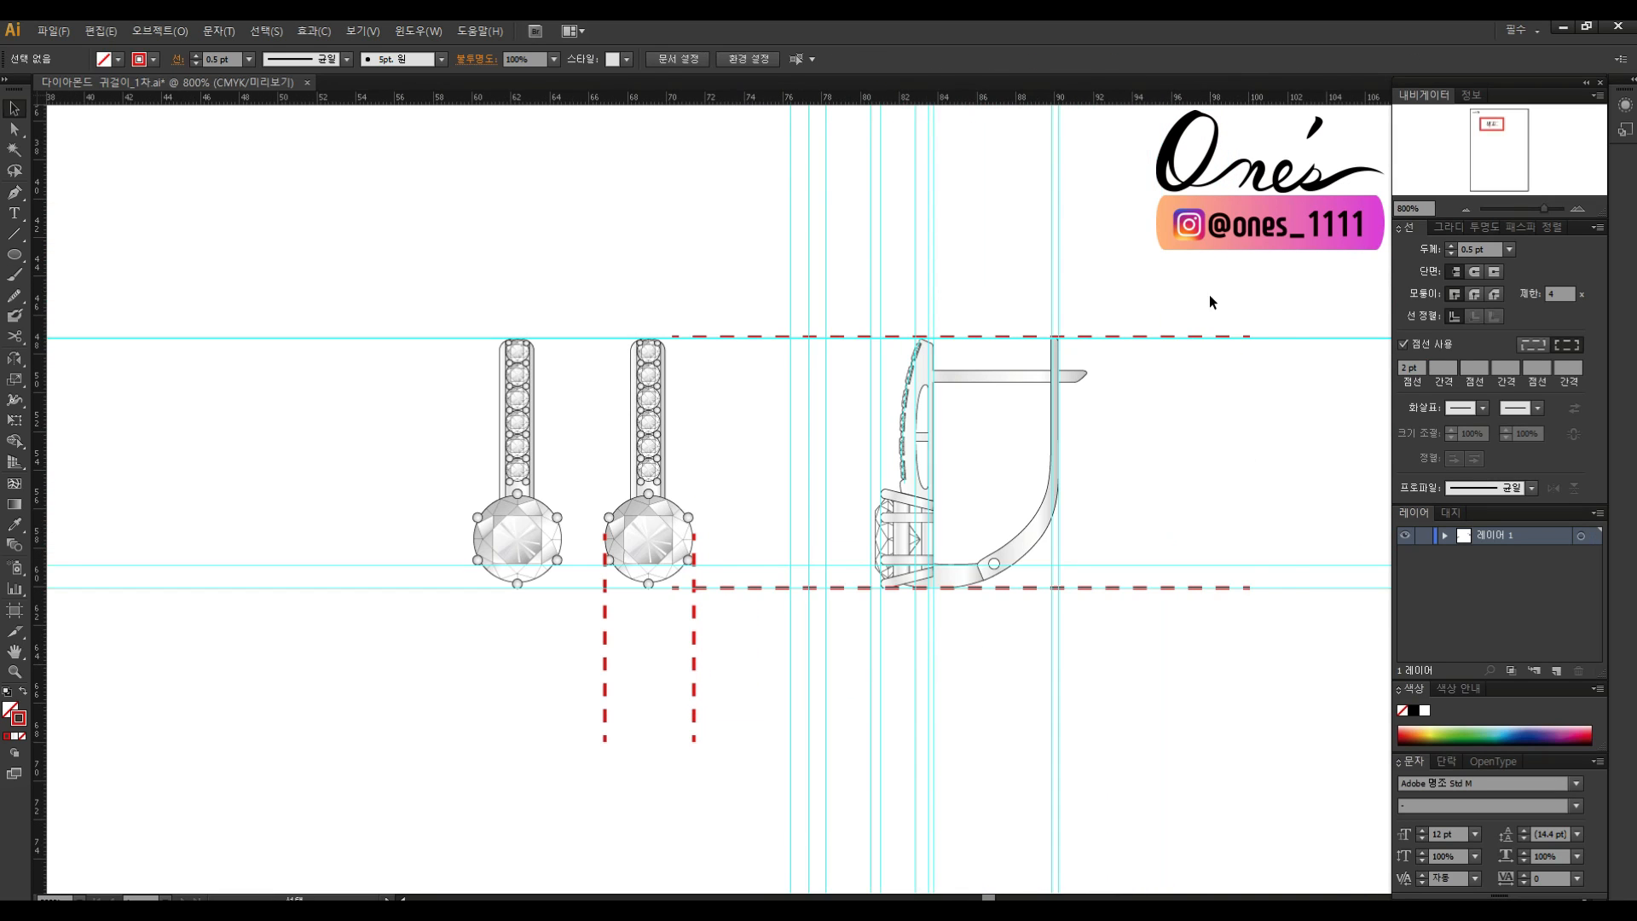
Shorten the two long horizontal dashed lines and add a shorter copy level with the top of the main stone.
left_click_drag(1211, 291, 1297, 704)
left_click(1260, 466)
left_click_drag(774, 487, 877, 523)
left_click_drag(914, 353, 905, 521)
left_click_drag(1286, 522, 892, 502)
left_click(916, 439)
left_click_drag(917, 434, 877, 449)
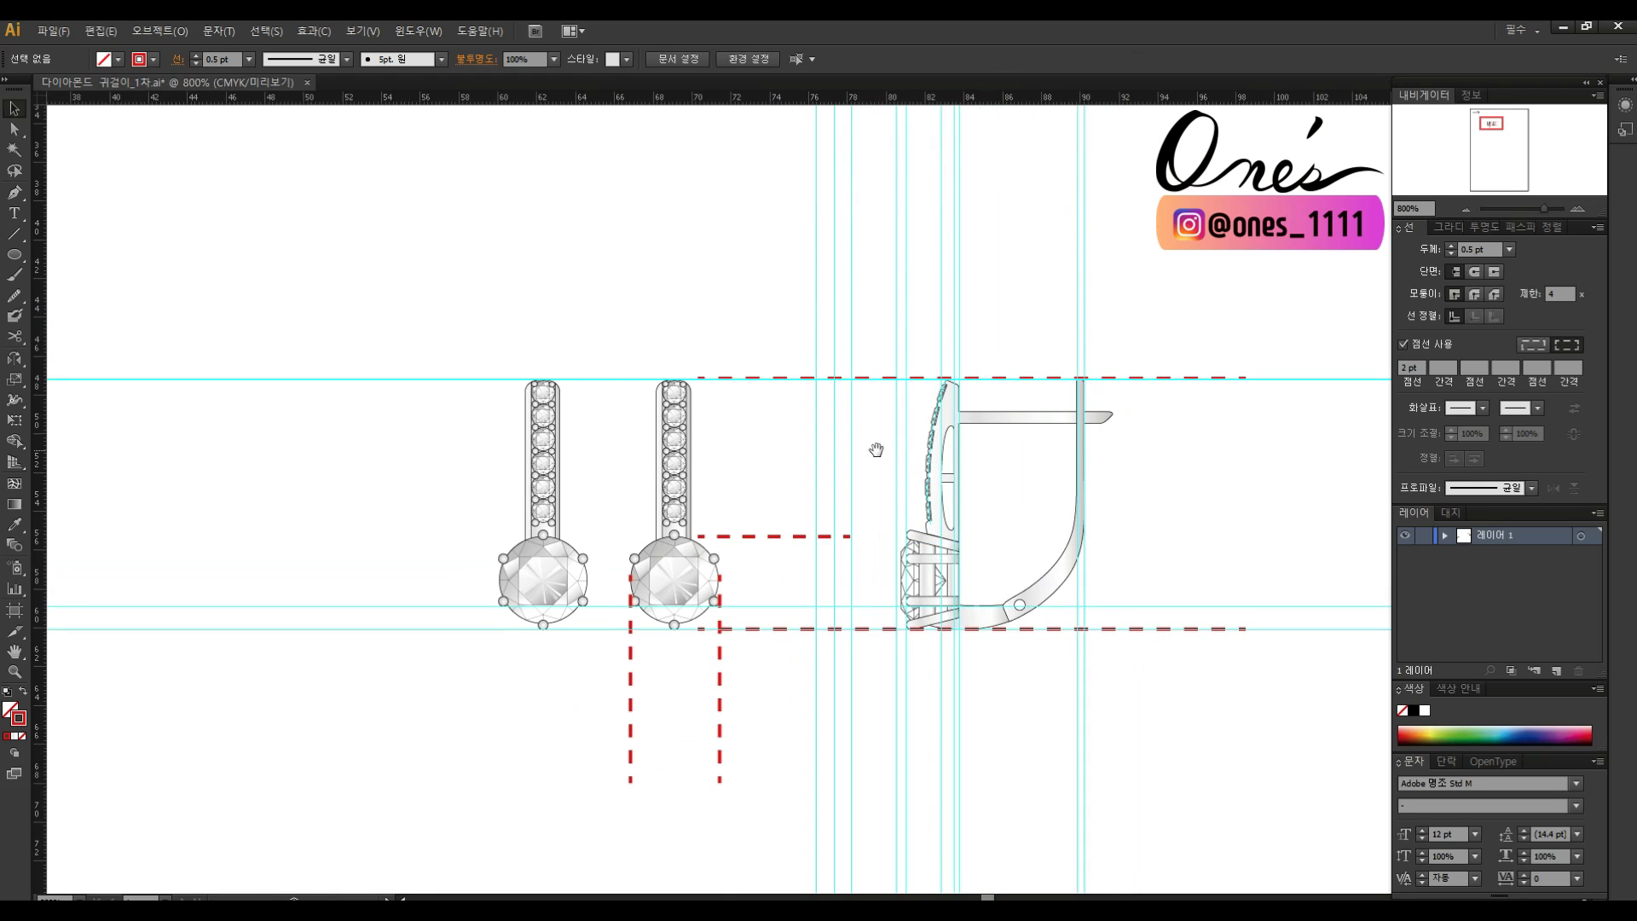
Shorten the dashed line at the main stone's top to about 7 mm.
left_click_drag(1183, 572, 1095, 509)
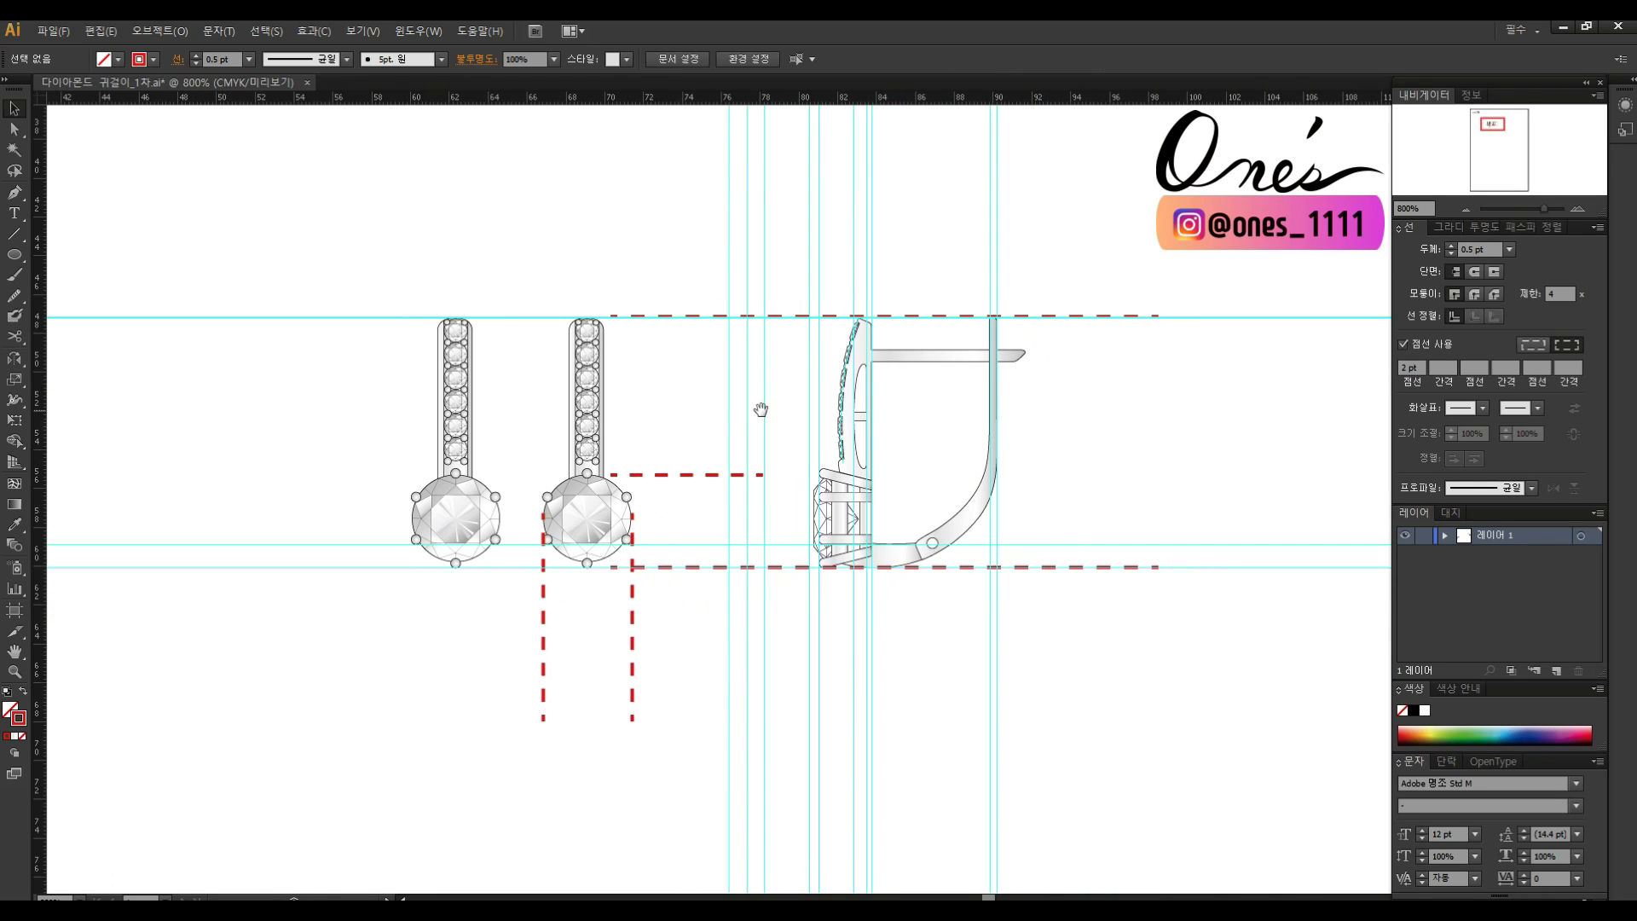
left_click_drag(761, 411, 761, 441)
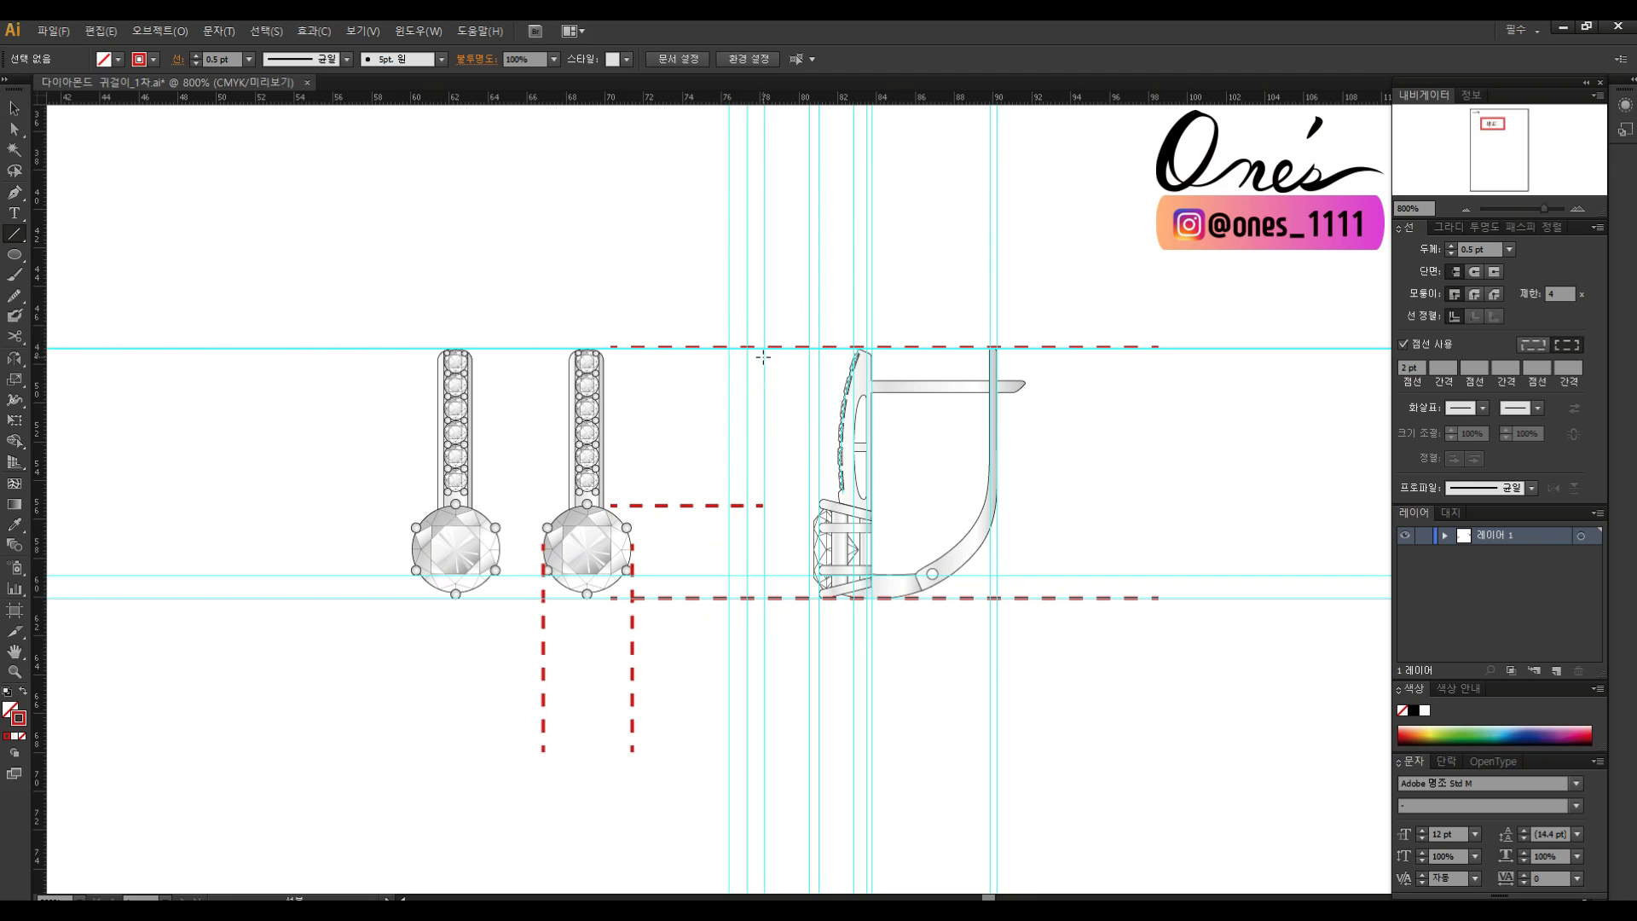
key("v")
left_click(764, 505)
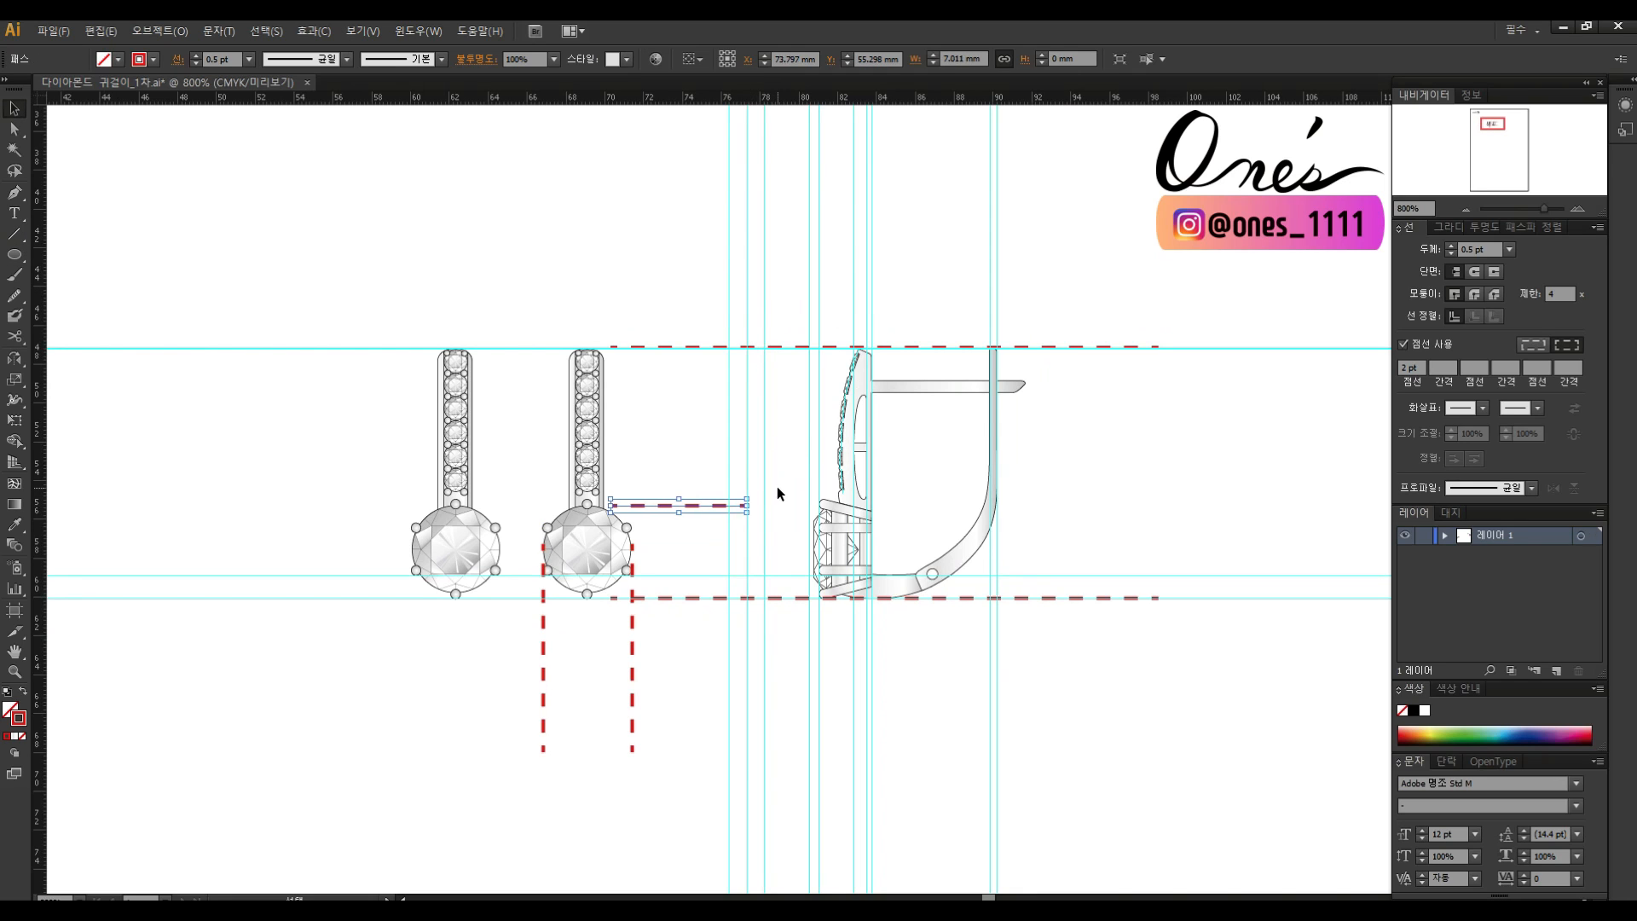
left_click(778, 493)
Draw a solid red vertical line about 8.16 mm long from the main stone's dashed line up to the top dashed line.
key("backslash")
left_click_drag(745, 502, 745, 347)
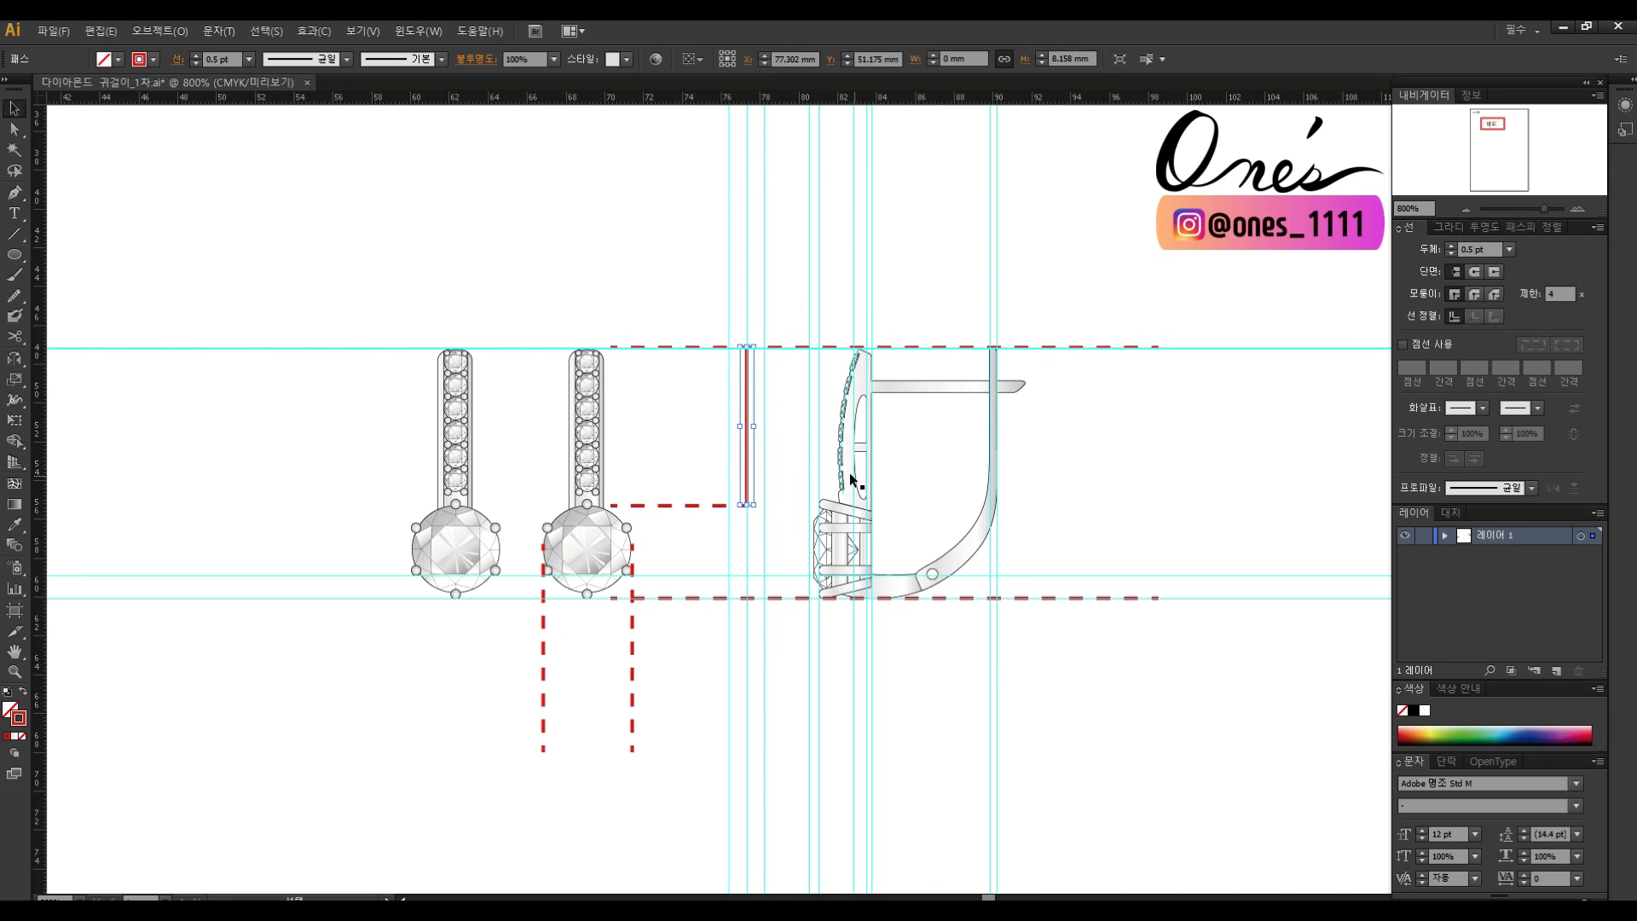
scroll(786, 498, "up", 1)
key("v")
left_click(727, 509)
left_click_drag(727, 509, 732, 509)
left_click_drag(714, 420, 746, 442)
left_click_drag(776, 402, 639, 381)
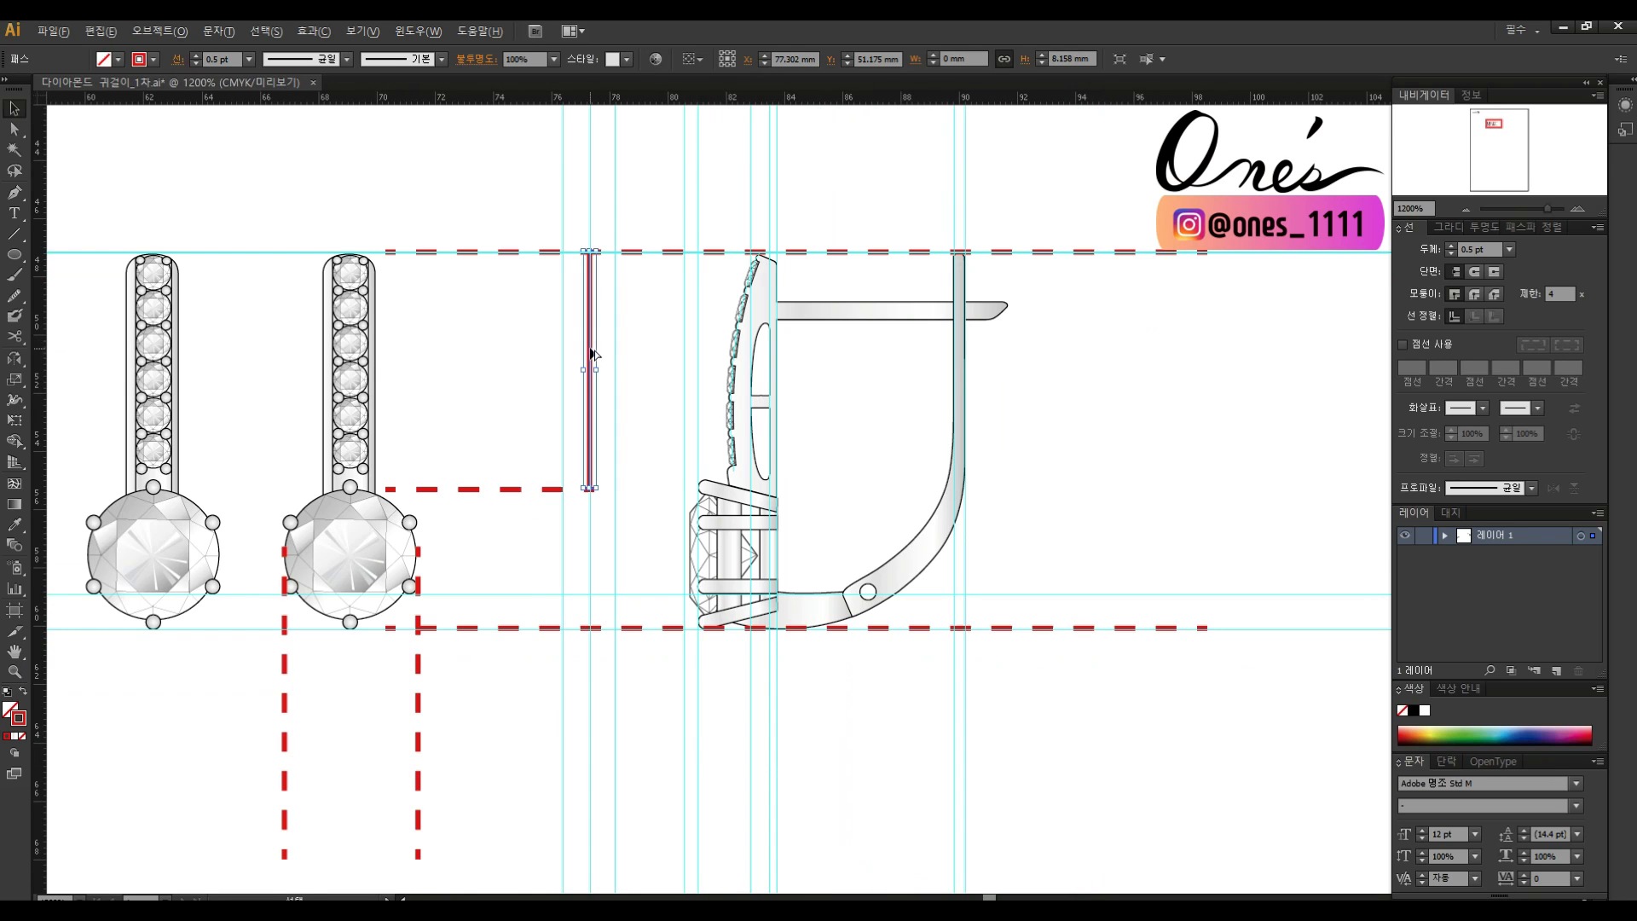
Add a solid red full-height line beside the side view and a solid horizontal line joining the main stone's lower dashed ends.
left_click_drag(1202, 351, 1202, 353)
left_click_drag(1202, 488, 1232, 629)
left_click(1019, 708)
left_click_drag(1019, 709, 1157, 523)
left_click_drag(1340, 339, 612, 766)
left_click_drag(627, 492, 555, 672)
left_click(664, 635)
left_click(478, 671)
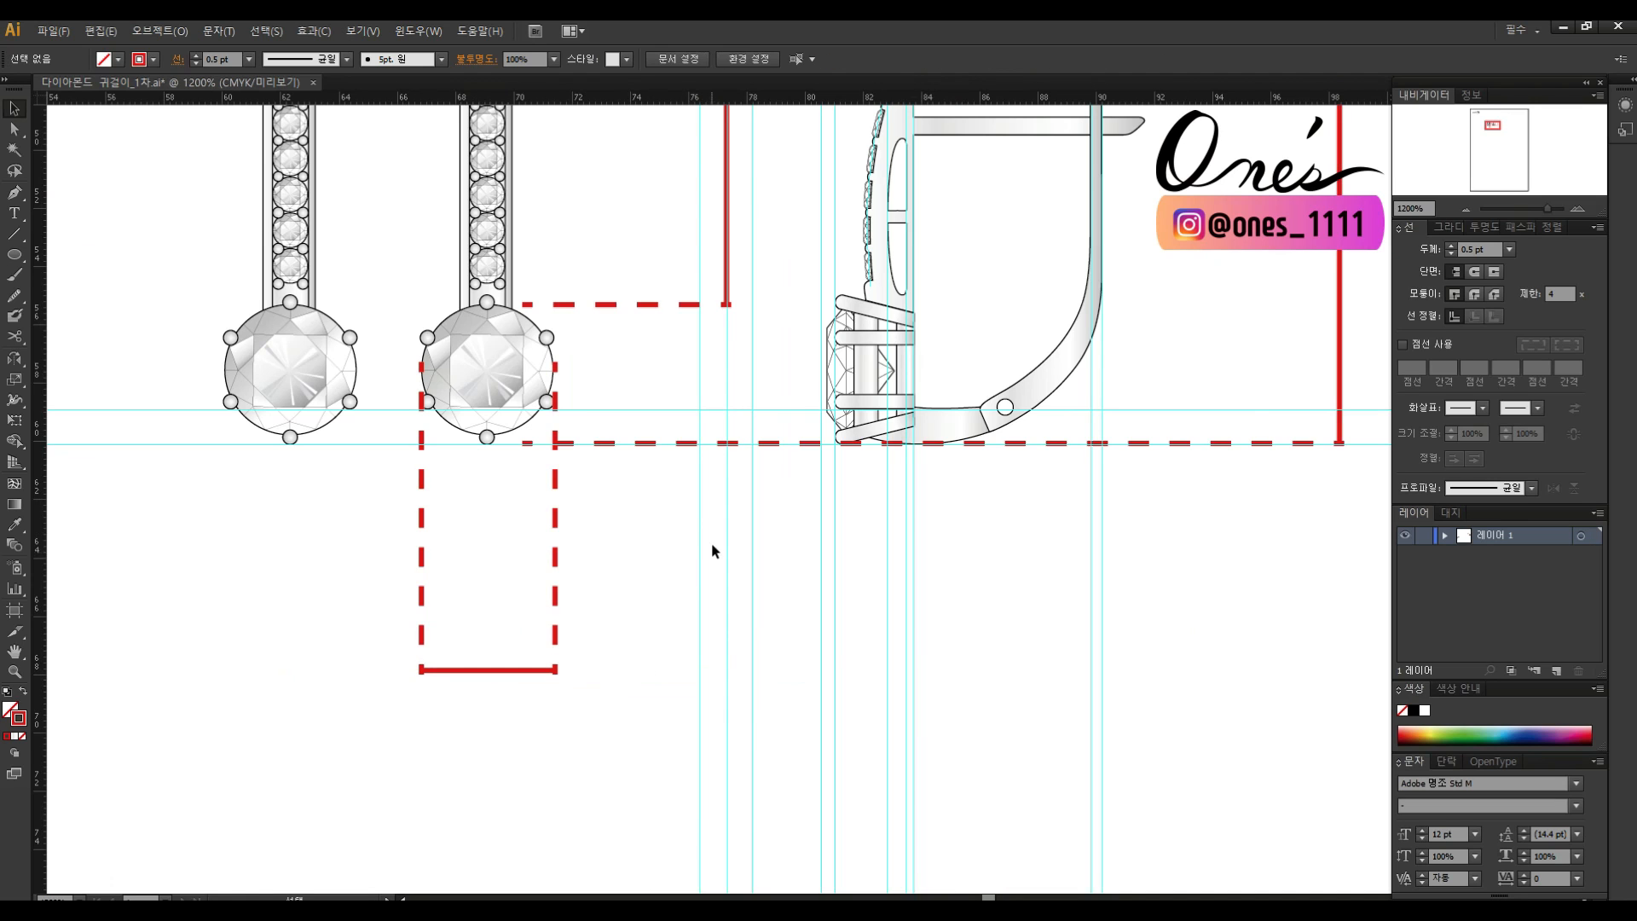
Cover the middle of the full-height red line with a white (FFFFFF) rectangle about 2.2 by 7.3 mm, without stroke.
left_click(642, 442, "ctrl+alt")
left_click(643, 442, "ctrl+alt")
left_click(925, 487, "ctrl")
left_click(662, 505, "ctrl")
left_click_drag(19, 255, 64, 251)
scroll(1077, 361, "down", 2)
left_click_drag(1078, 361, 968, 458)
left_click_drag(1059, 276, 1123, 489)
key("v")
left_click(23, 690)
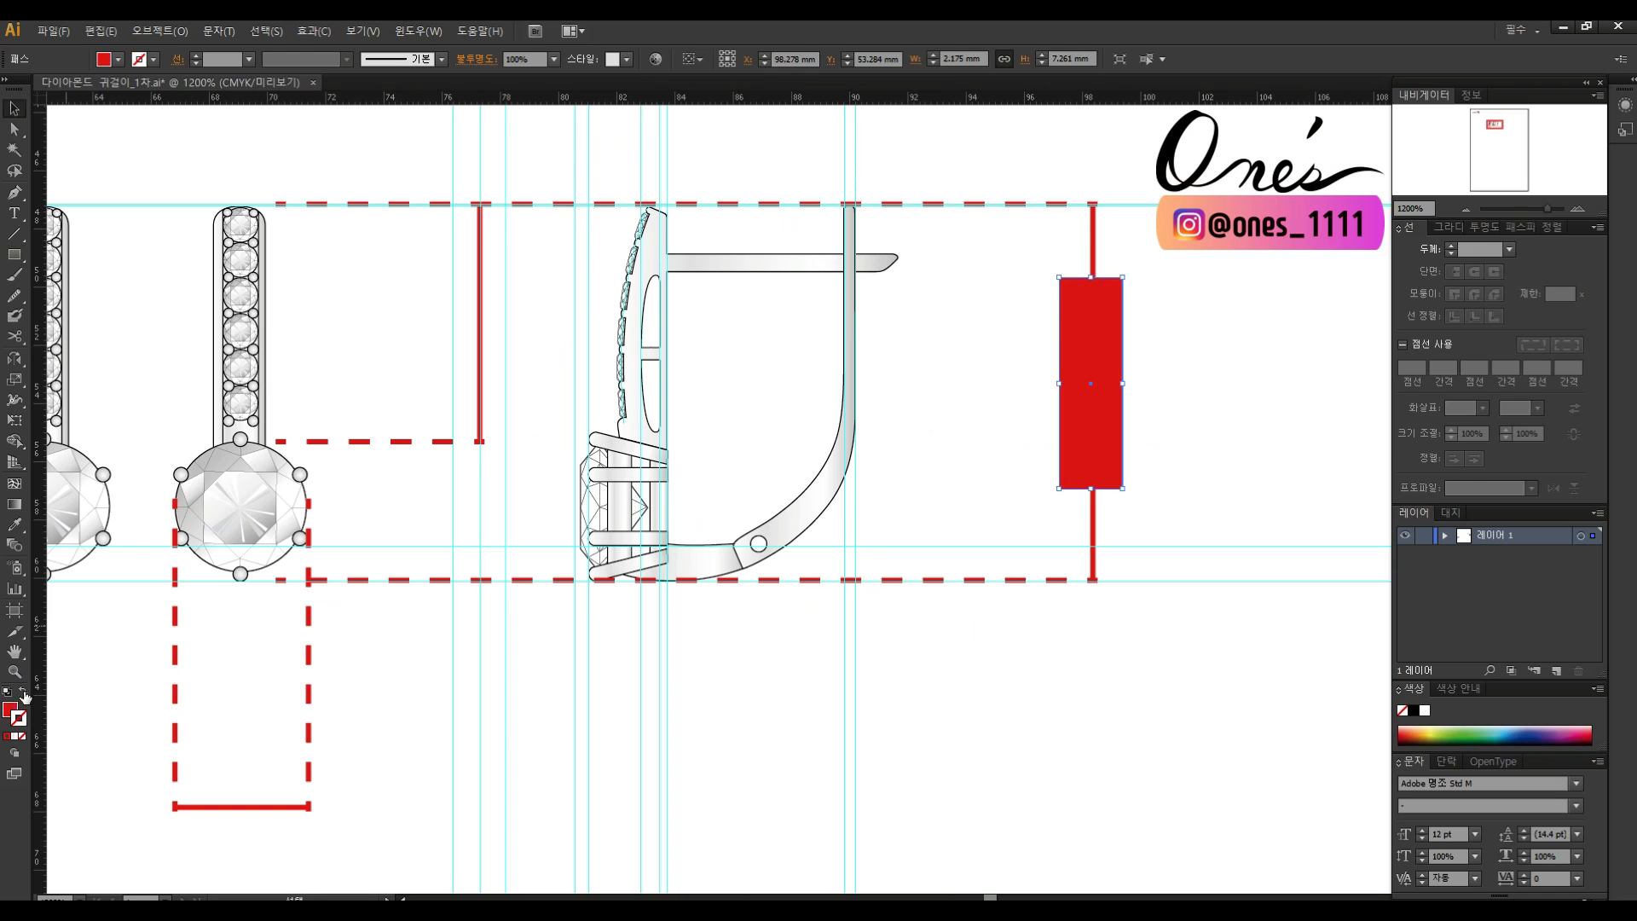
left_click(1007, 477)
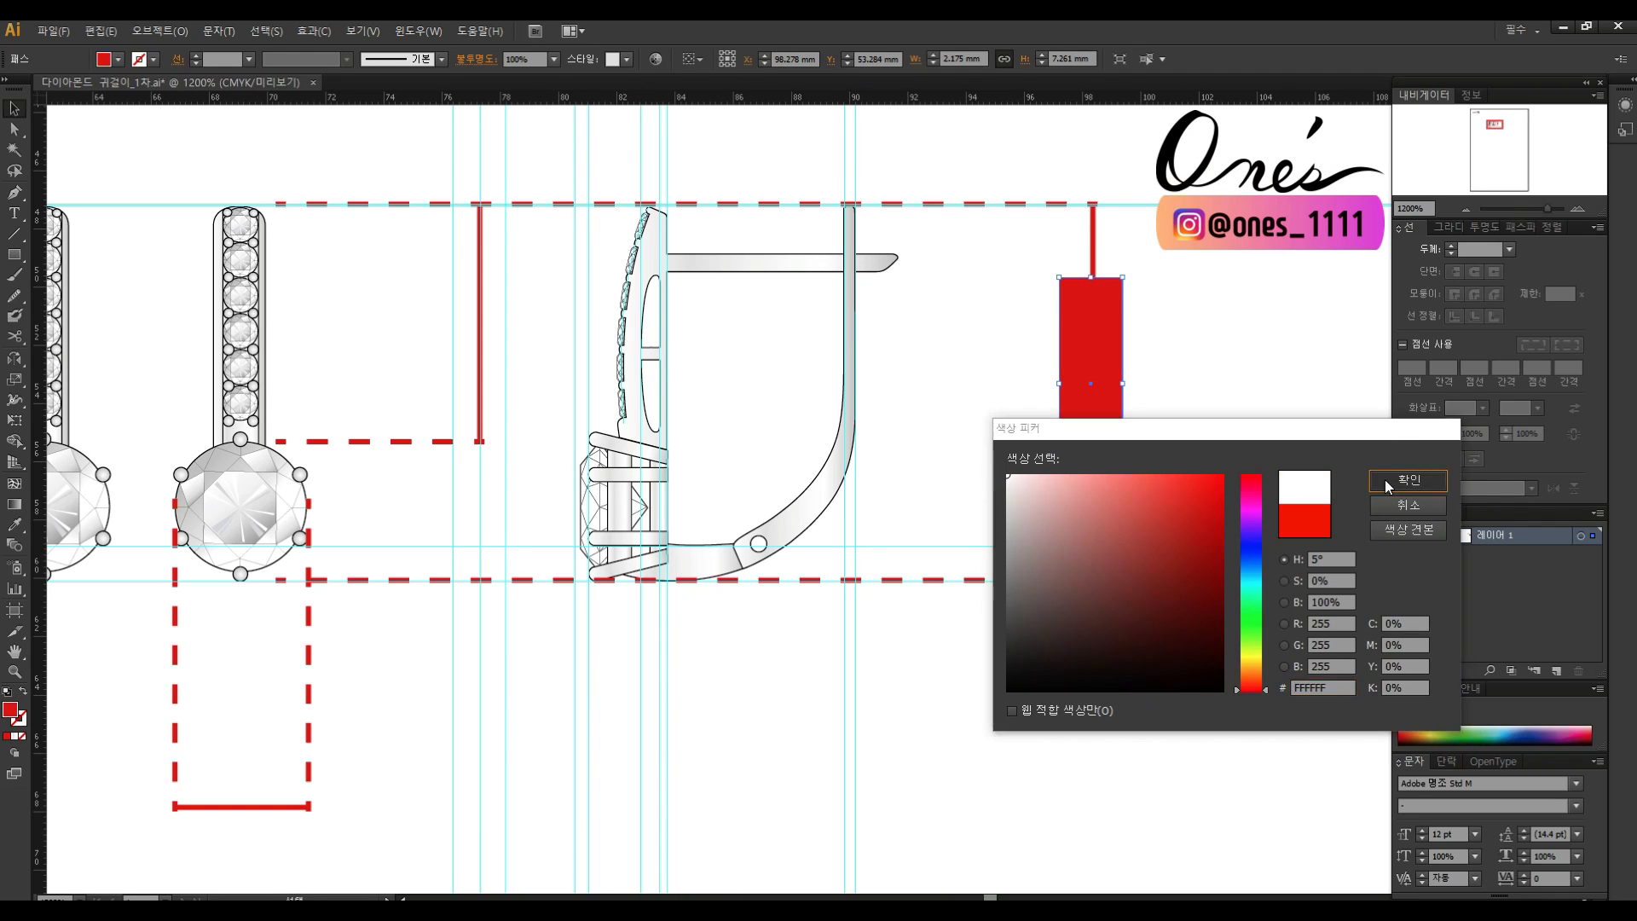
left_click(1390, 482)
left_click(884, 424)
Copy the white rectangle over the middles of the shorter vertical line and the horizontal line below the main stone, resizing to fit.
left_click_drag(884, 423, 986, 444)
left_click(1198, 395)
left_click_drag(581, 261, 581, 261)
left_click_drag(593, 369, 414, 750)
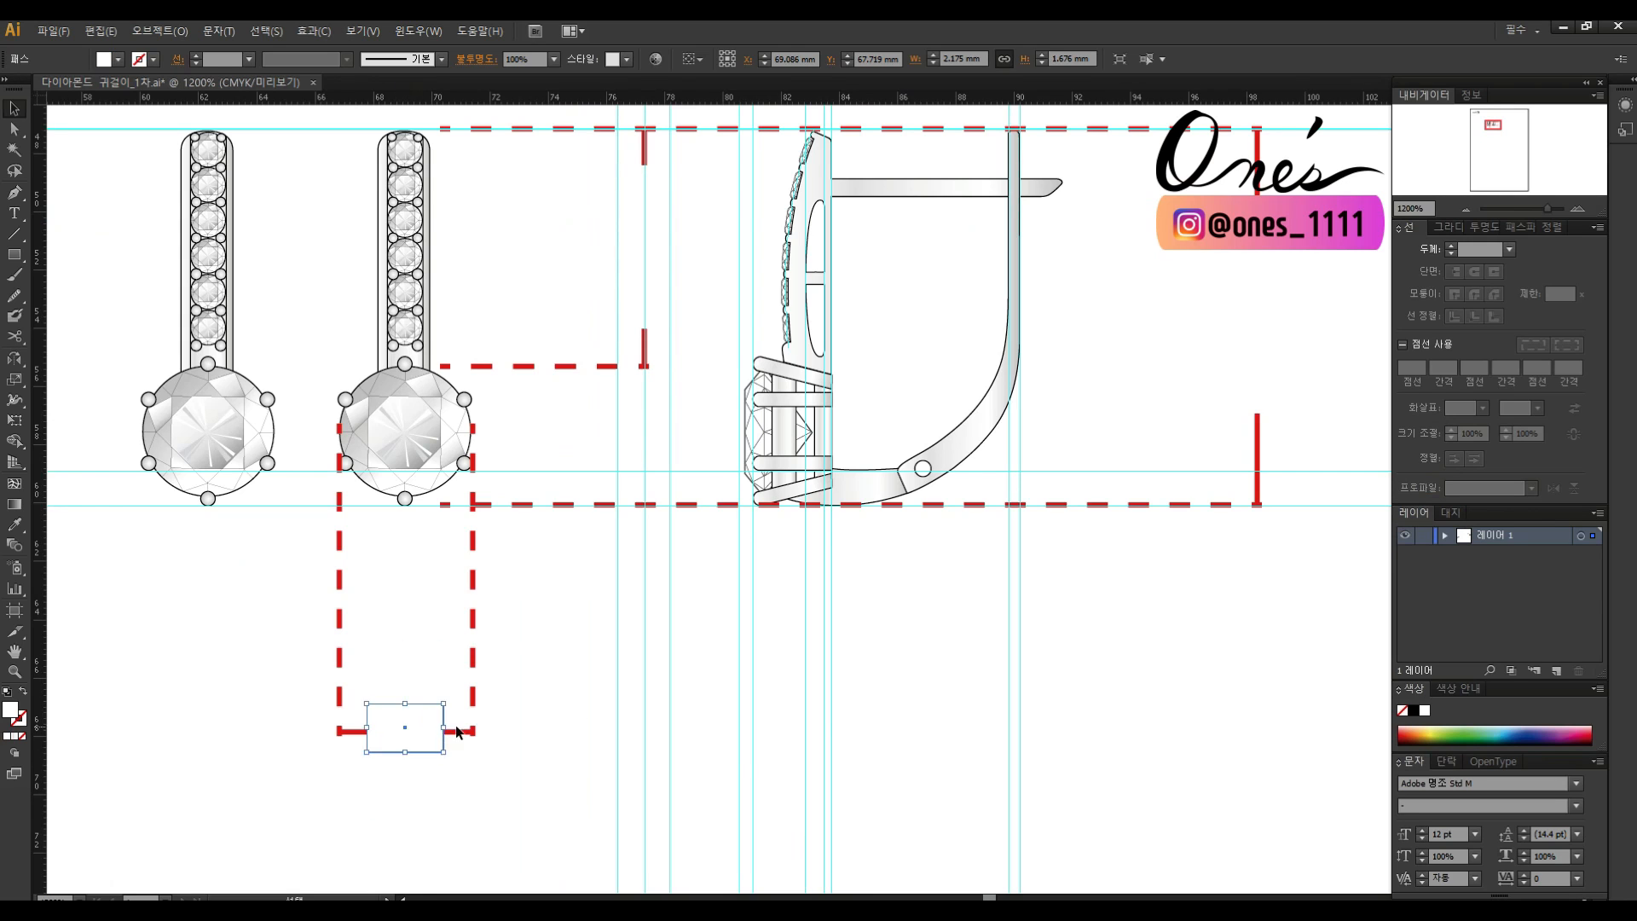
left_click(954, 589)
left_click_drag(954, 589, 838, 610)
Add the text label "4.5" below the front views.
left_click(640, 564, "ctrl+alt")
left_click(641, 565, "ctrl")
scroll(687, 563, "up", 1)
key("t")
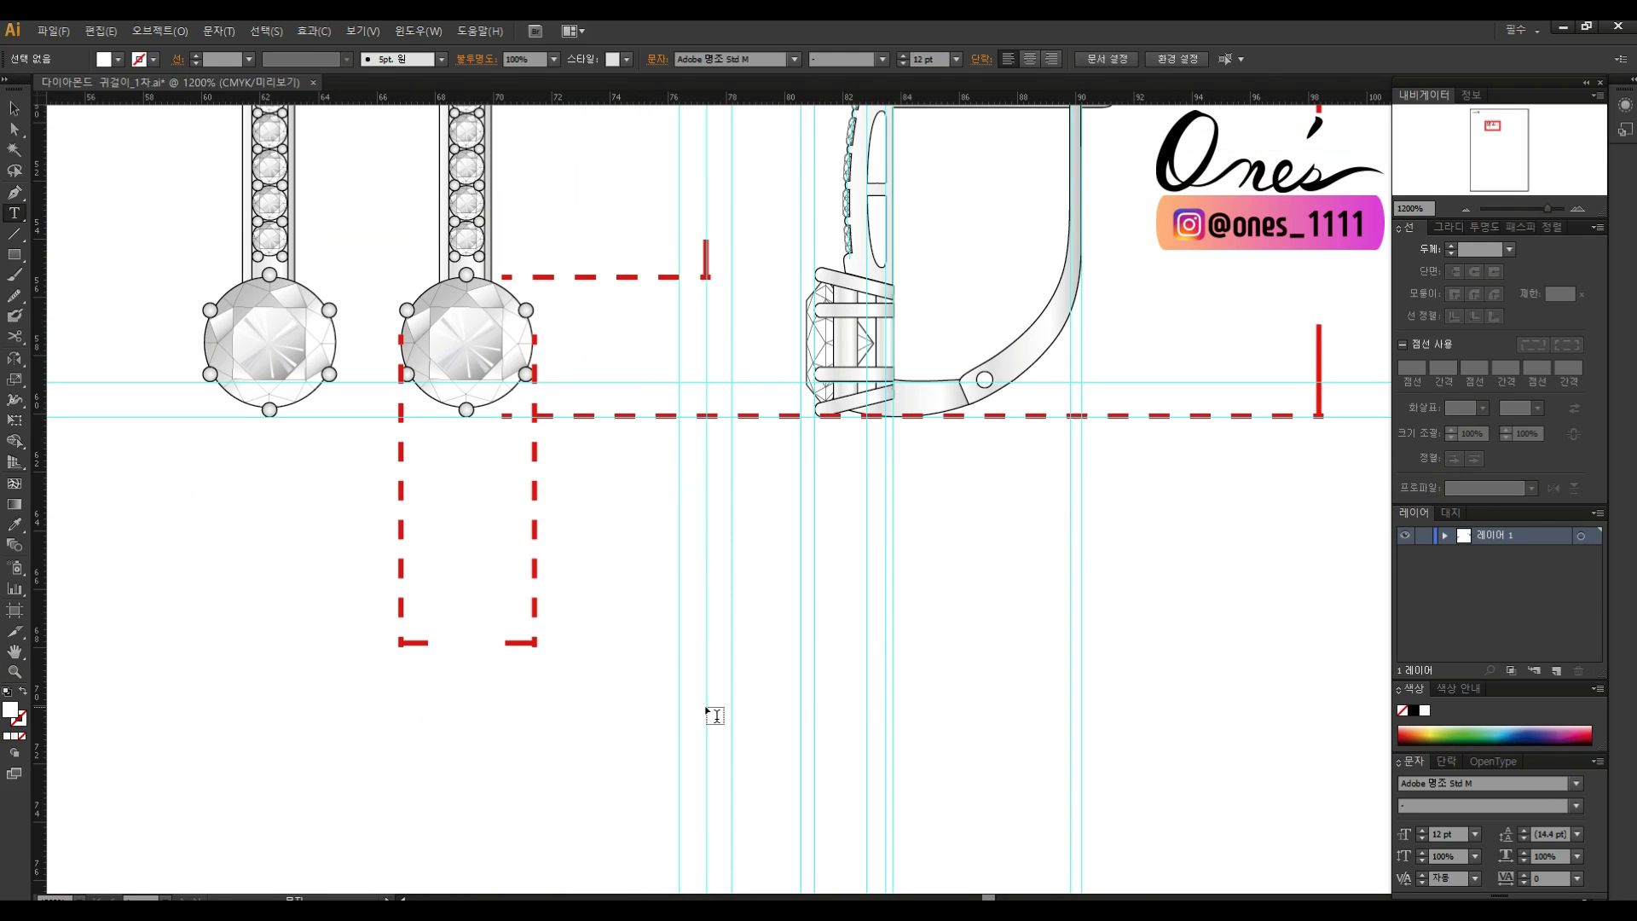
left_click(714, 715)
type("4.5")
key("Escape")
Fit the 4.5 label at about 7.35 pt into the horizontal line's gap and place a copy rotated 90° in the full-height line's gap.
left_click_drag(840, 668, 1083, 375)
left_click_drag(1110, 347, 1066, 352)
left_click(1152, 353)
left_click_drag(1078, 336, 1096, 317)
left_click(1117, 323)
Change the rotated label on the full-height line beside the side view to "12.8".
left_click_drag(159, 422, 303, 388)
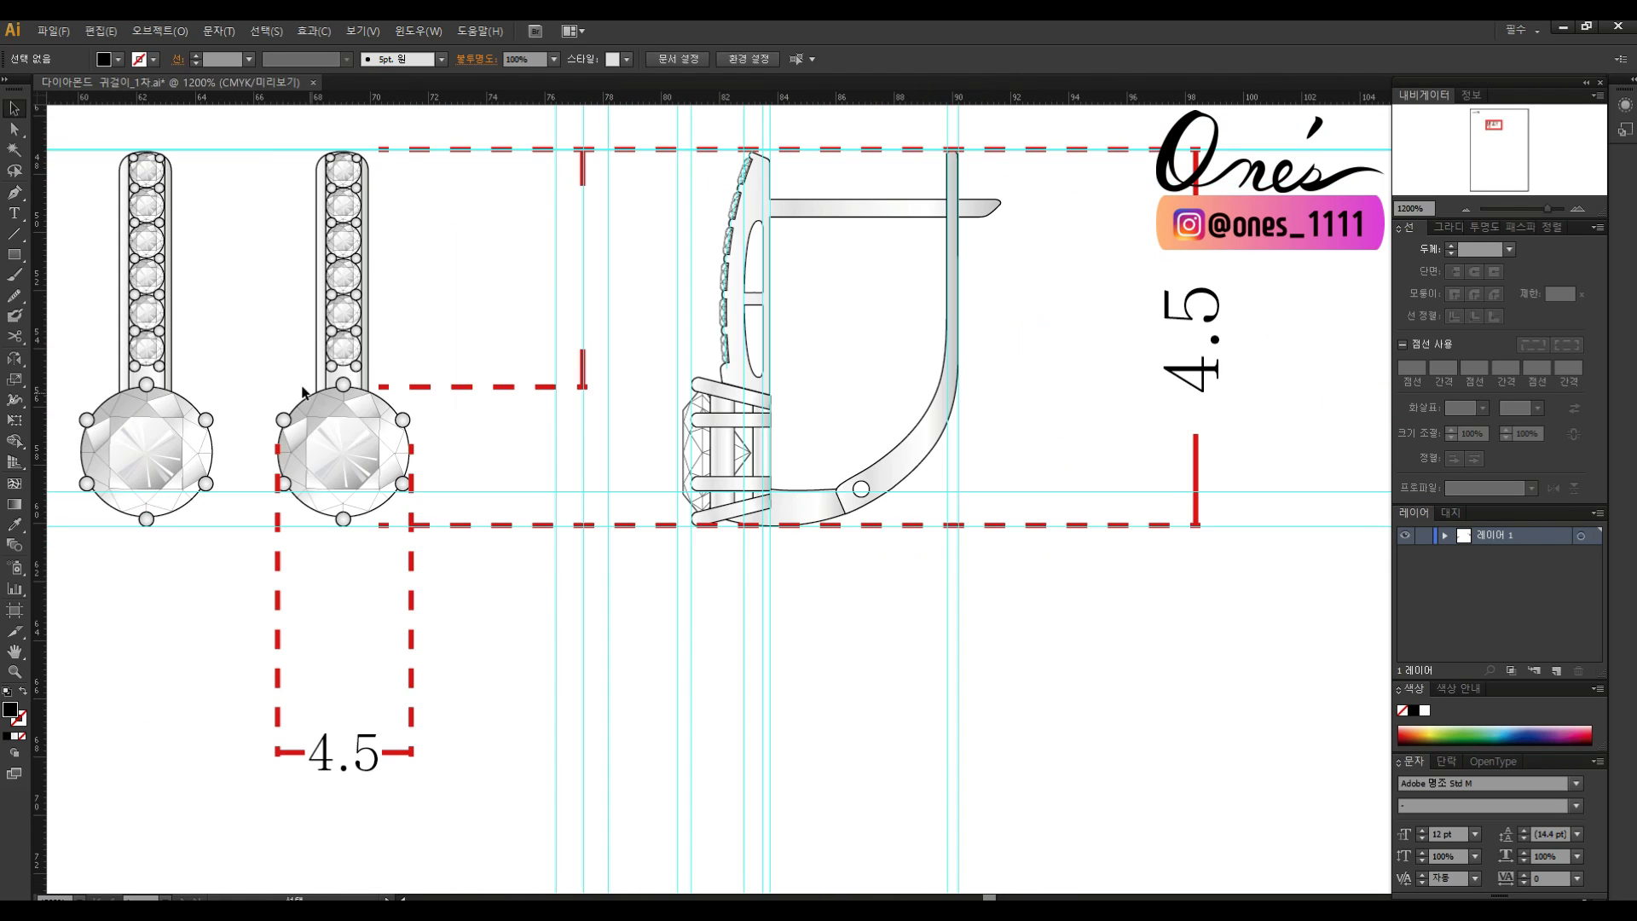
left_click(345, 325)
double_click(1221, 345)
key("ctrl+a")
type("12.8")
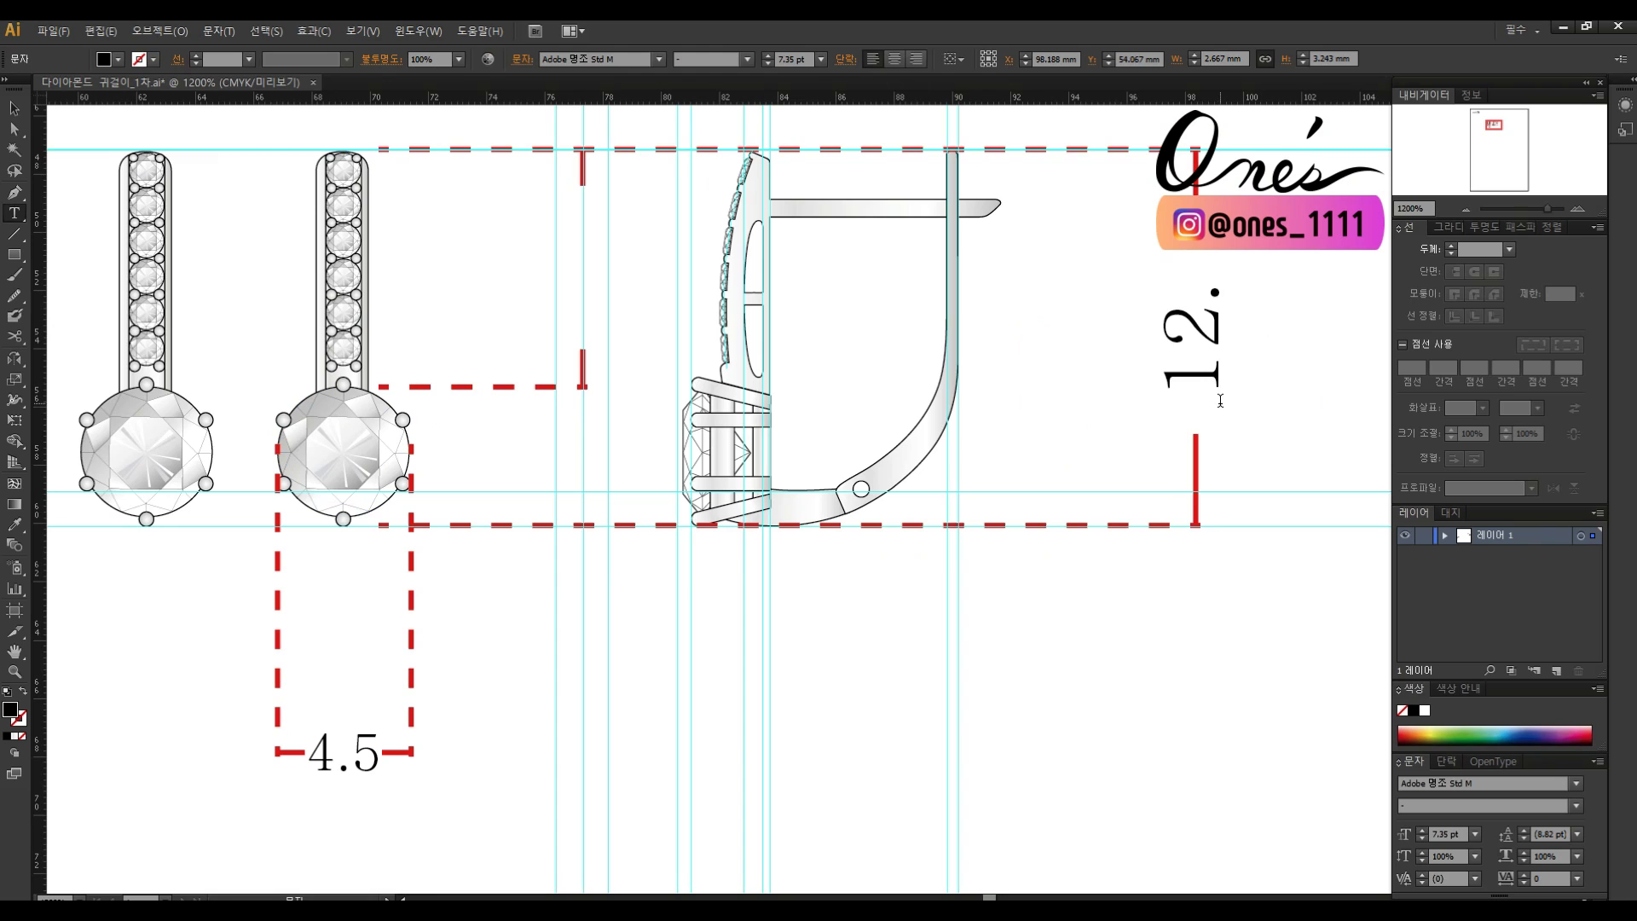
left_click_drag(1229, 249, 1223, 259)
Copy the rotated 12.8 label into the gap of the shorter vertical line and change the copy to "8.1".
left_click_drag(1023, 667, 1091, 742)
left_click_drag(1238, 367, 684, 275)
left_click(468, 281)
left_click_drag(468, 281, 488, 289)
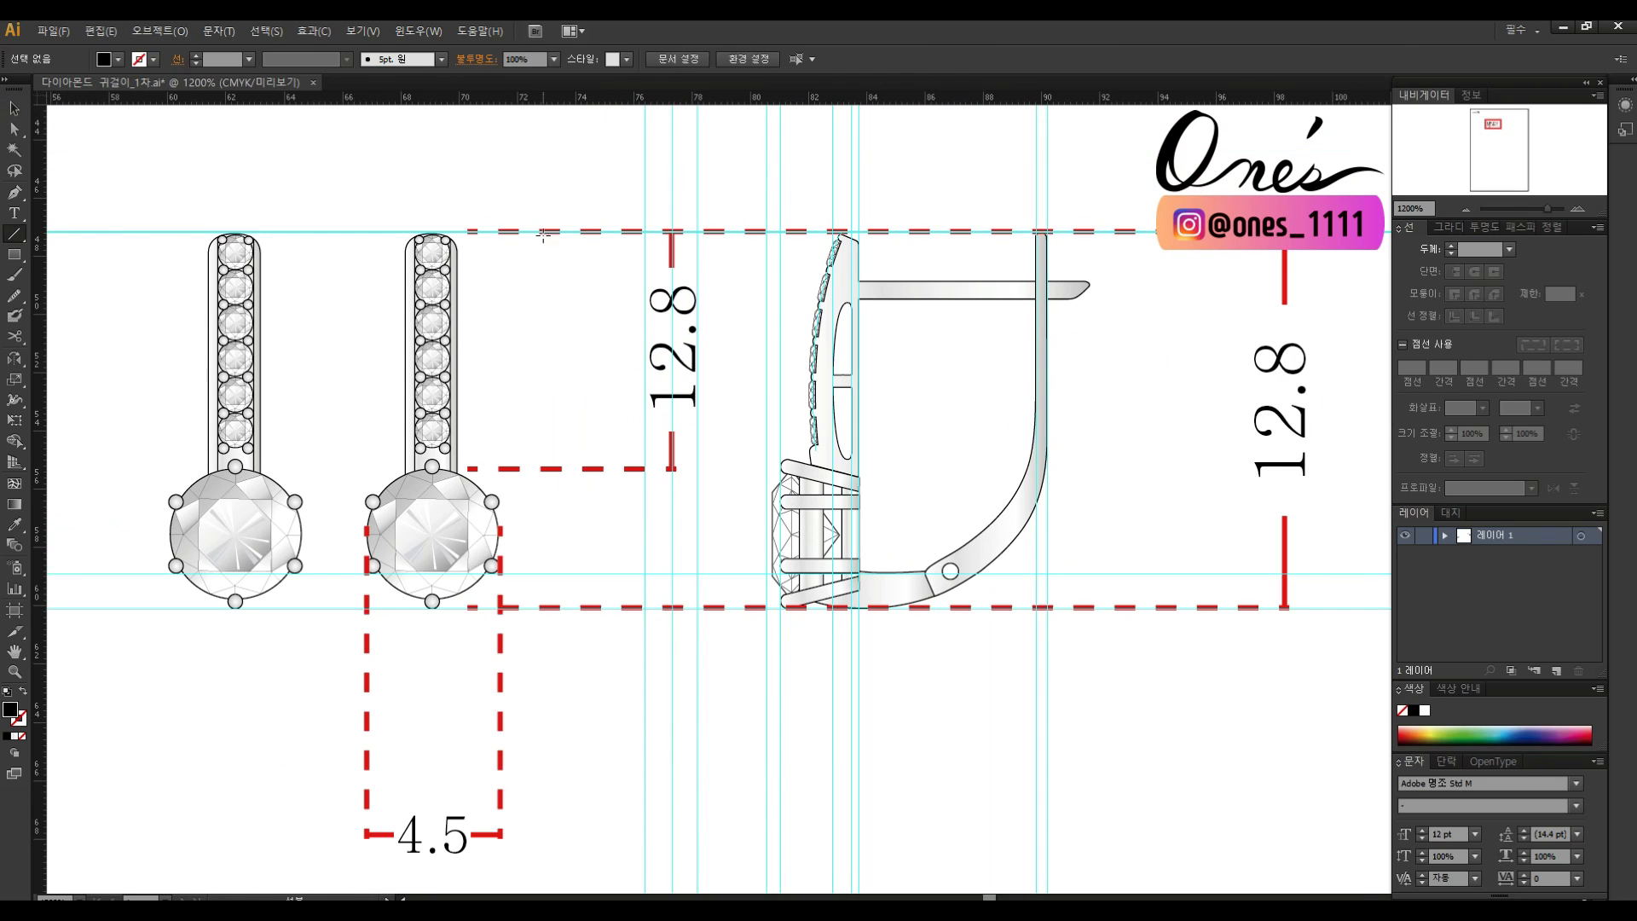
key("v")
left_click(672, 250)
left_click(740, 160)
double_click(689, 322)
left_click_drag(681, 285, 682, 397)
type("8.1")
key("Escape")
Add the heading "<Top>" above the paired front views.
left_click(792, 511, "alt")
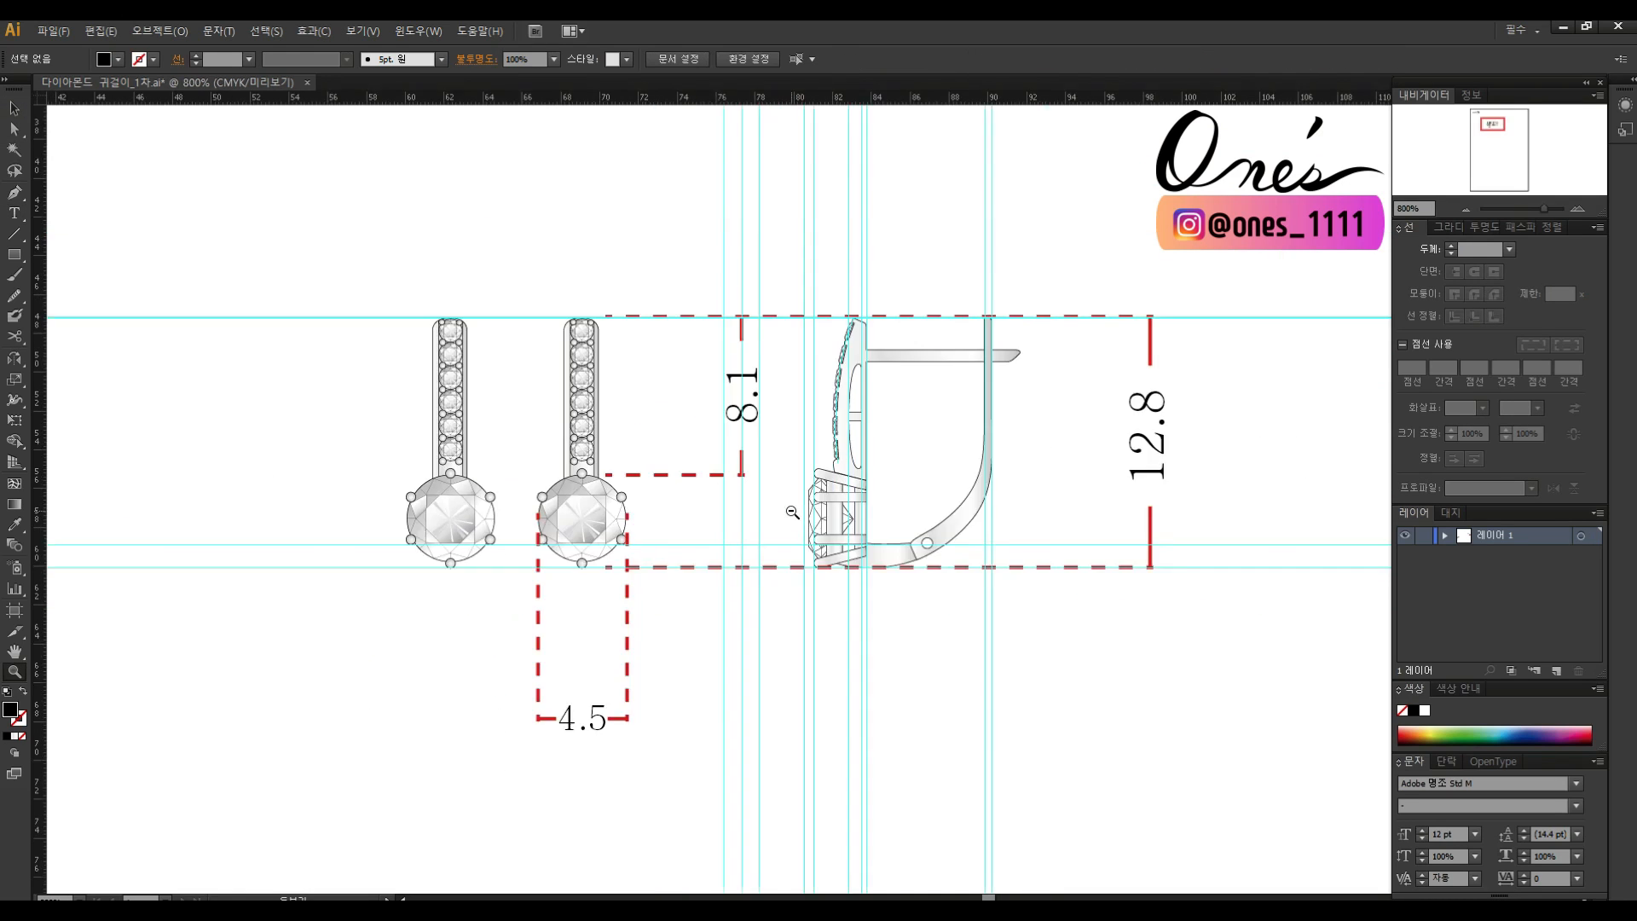
key("t")
left_click(413, 243)
type("< >")
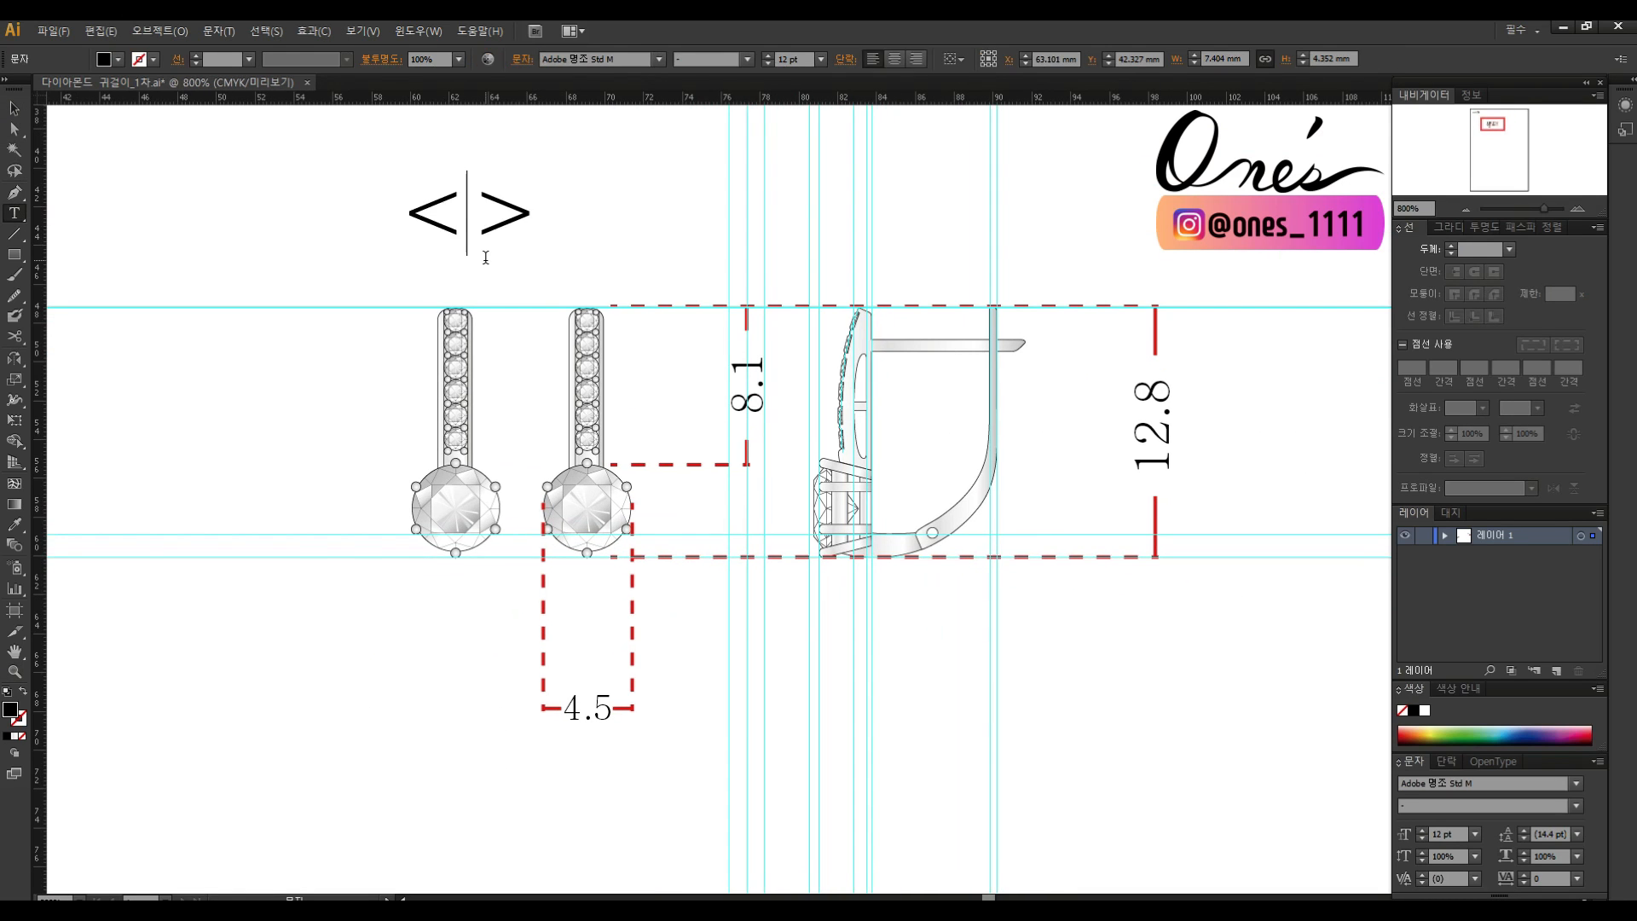
left_click(11, 104)
Copy the <Top> heading above the side view and replace the copy's word with the side view's name.
left_click_drag(710, 167, 877, 244)
left_click(658, 231)
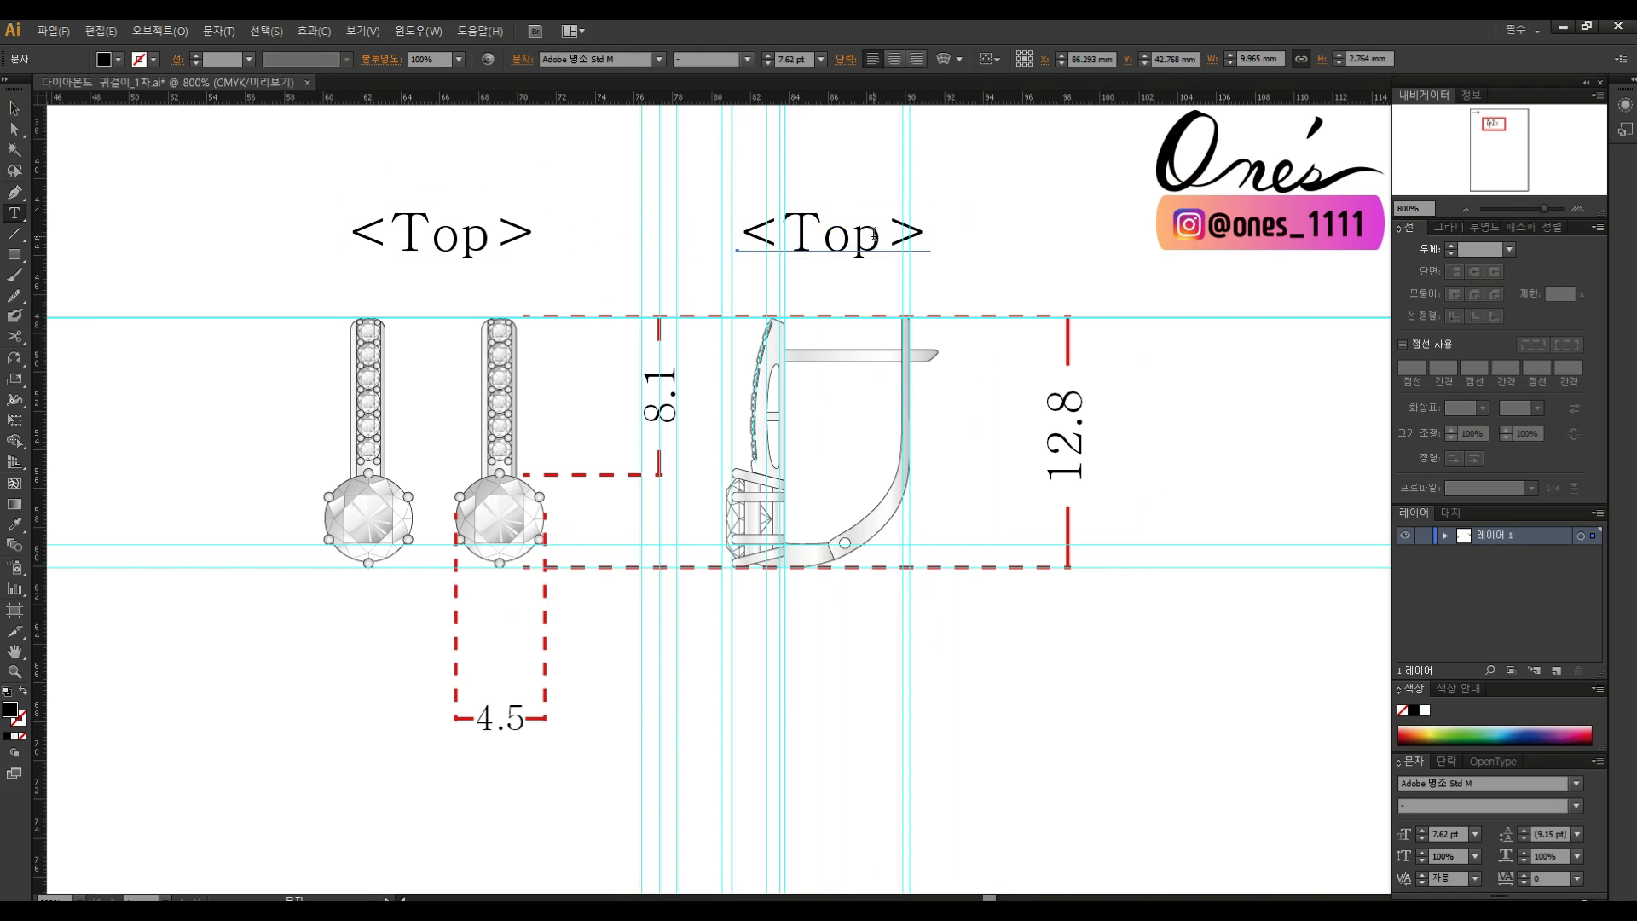
double_click(779, 235)
type("S")
left_click(13, 108)
Hide the guides crossing the earring views.
left_click(1152, 319)
right_click(1173, 365)
left_click(1211, 501)
left_click_drag(1154, 498, 1256, 508)
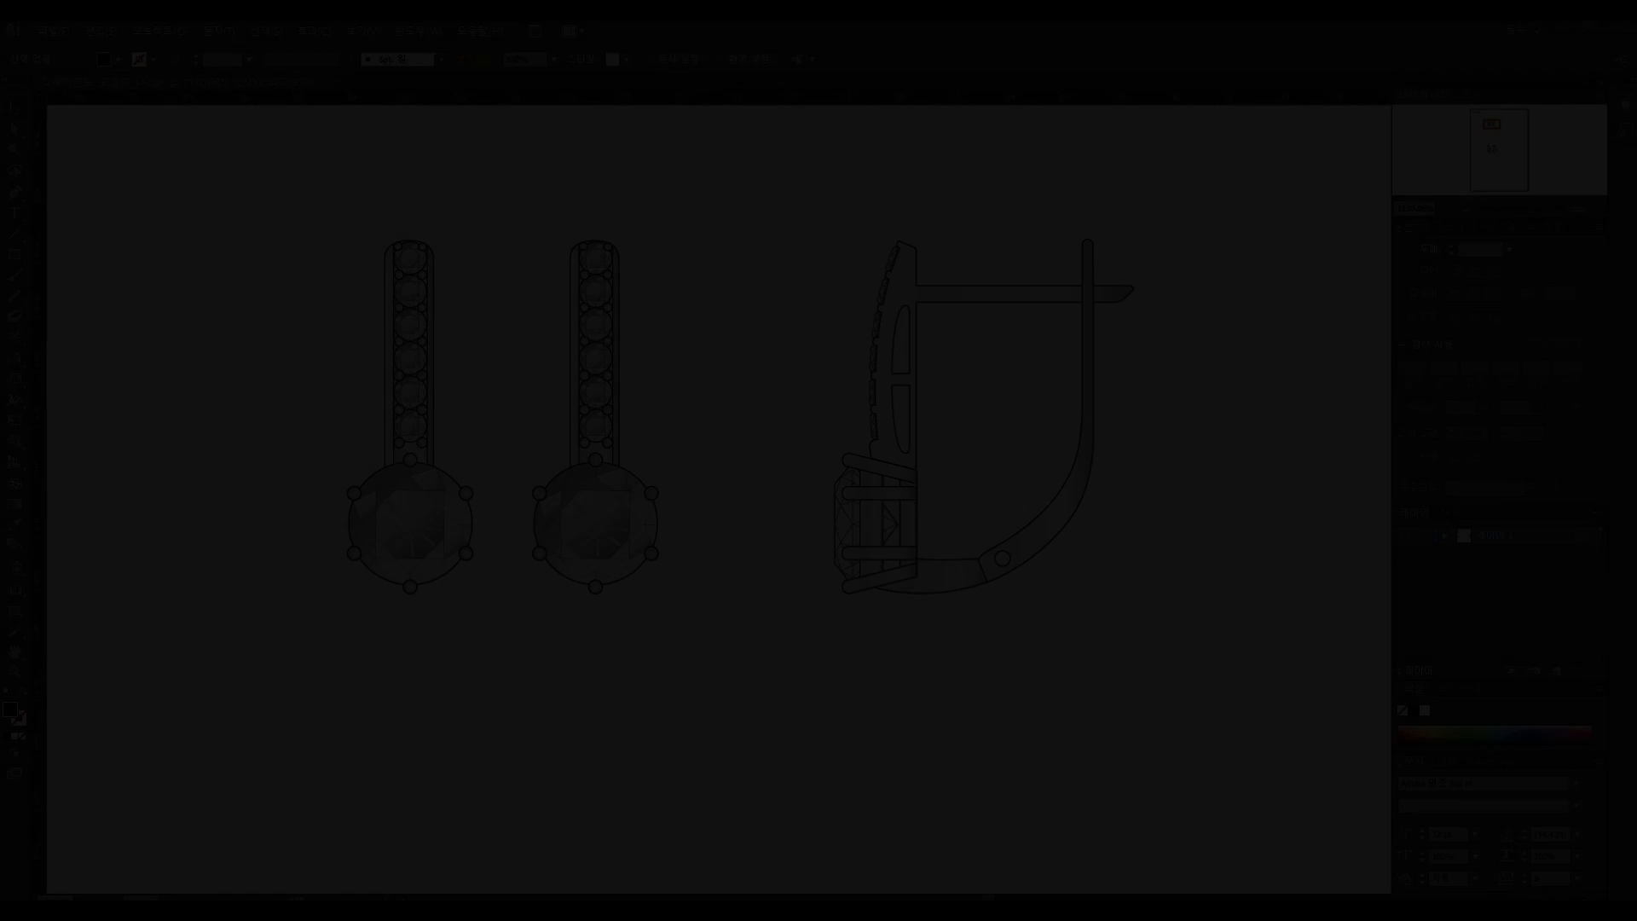